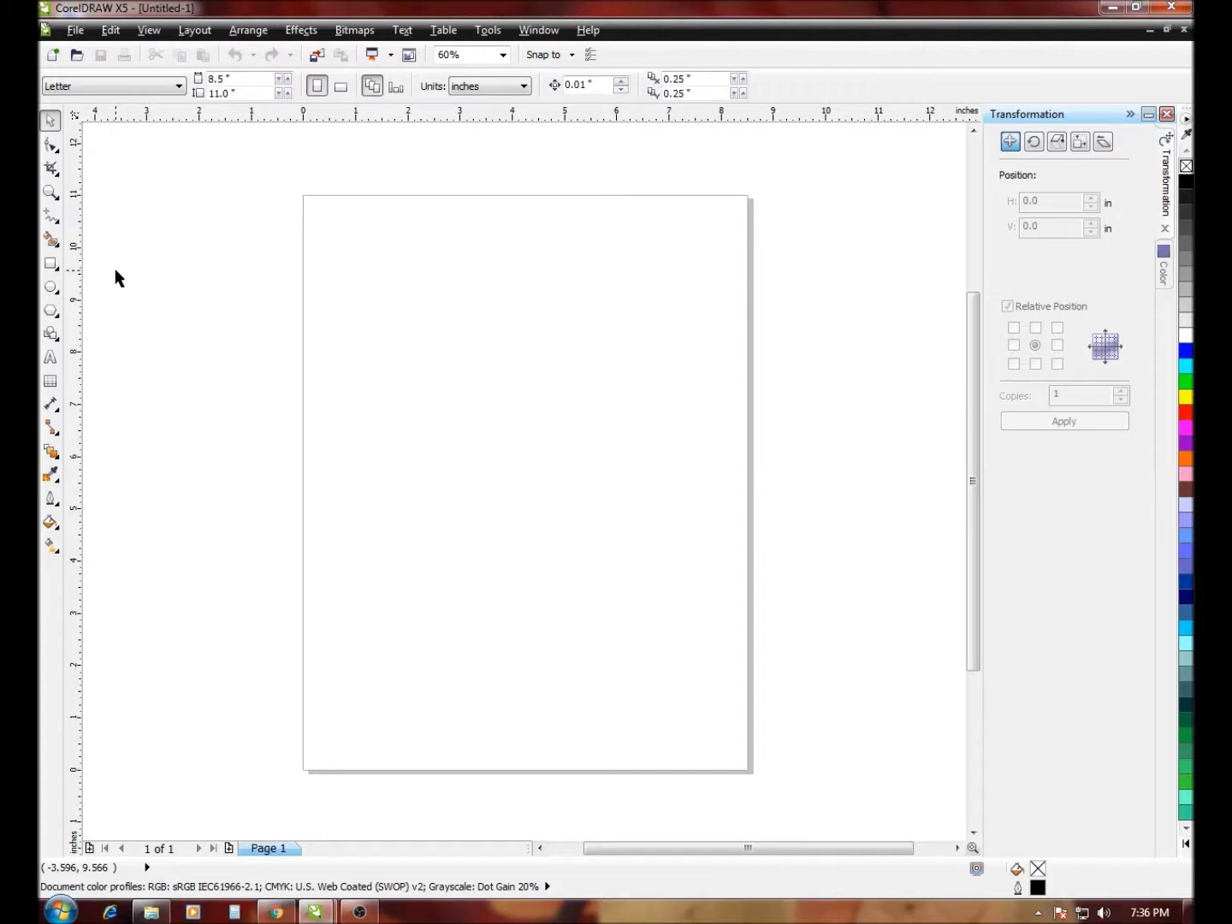
# Create a new Letter-size document and set its page to landscape orientation, 11 by 8.5 inches
pyautogui.click(339, 87)
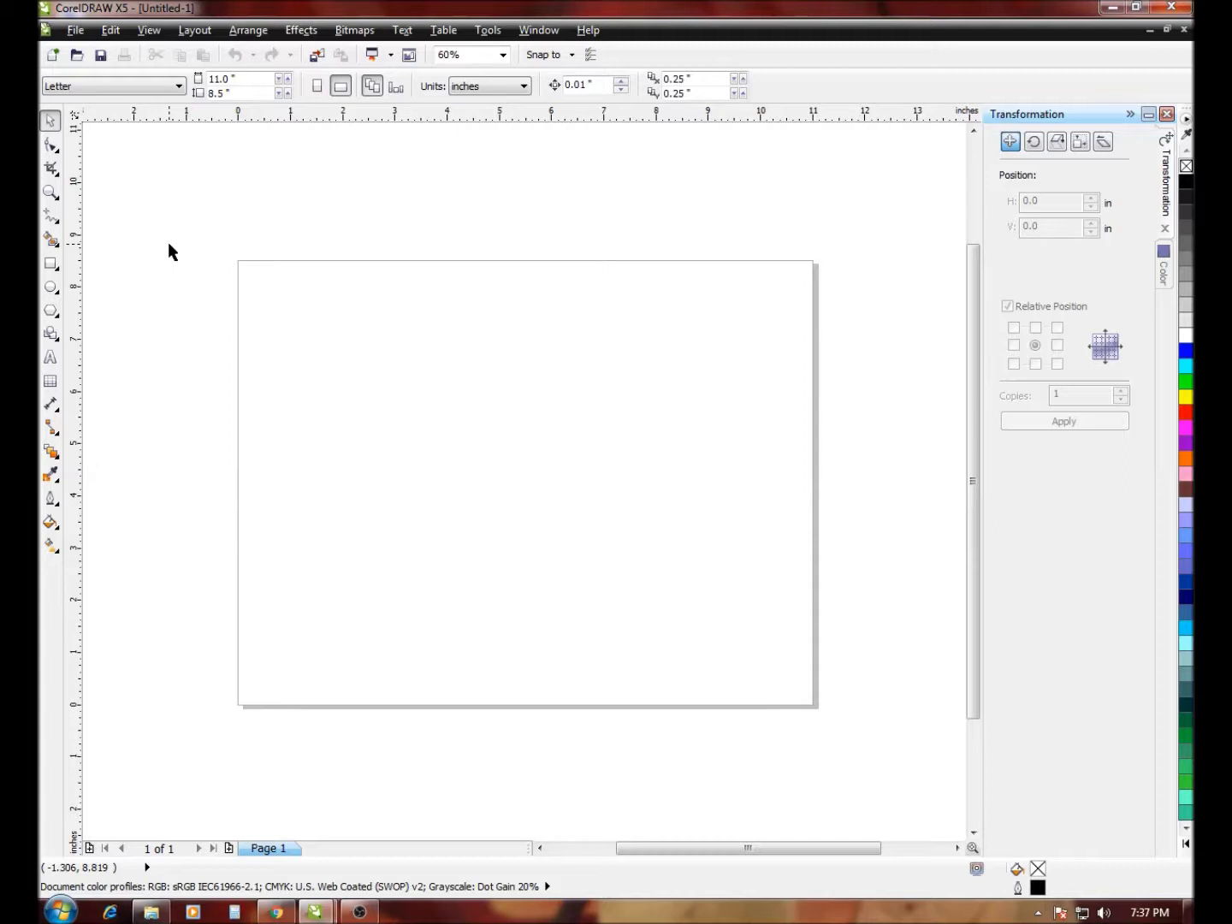
pyautogui.hotkey('ctrl', 'n')
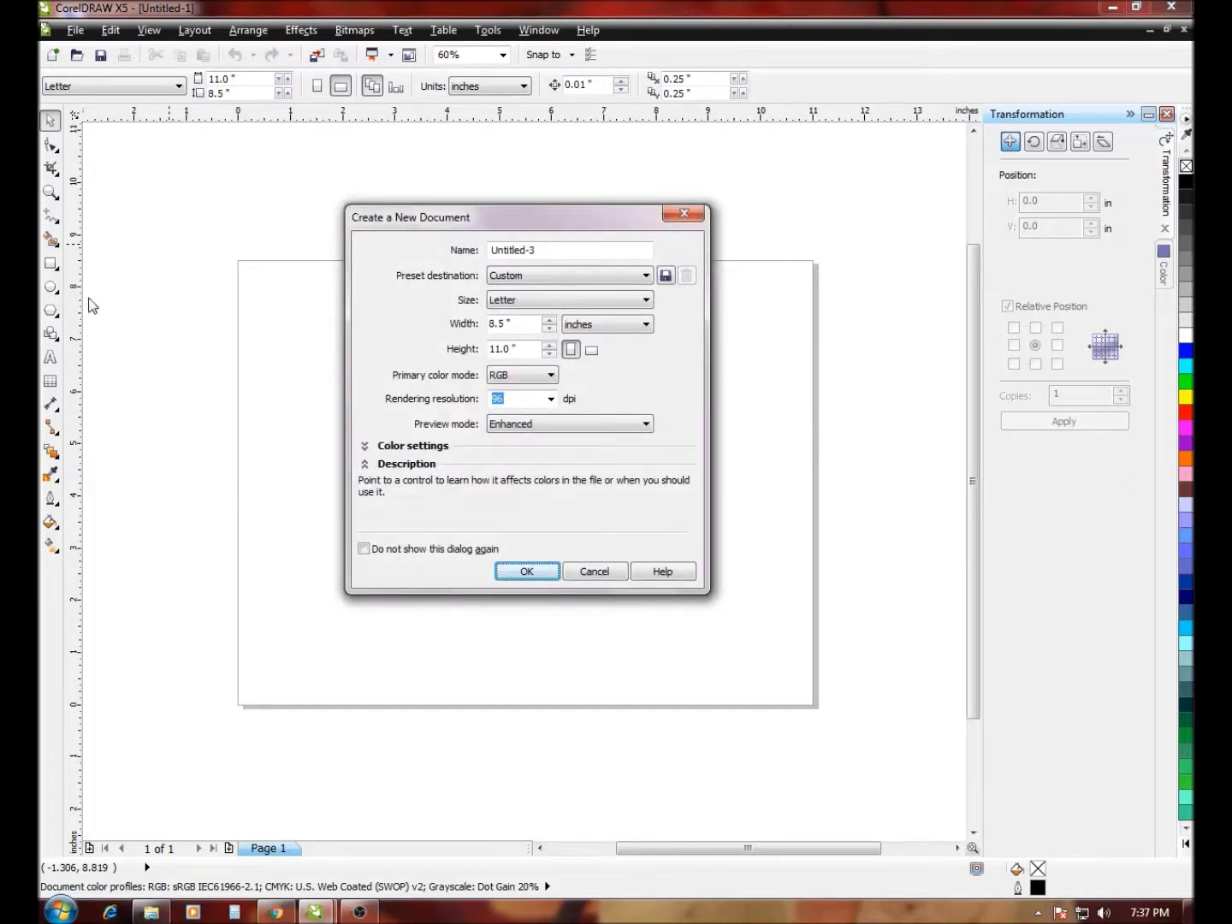
pyautogui.press('Return')
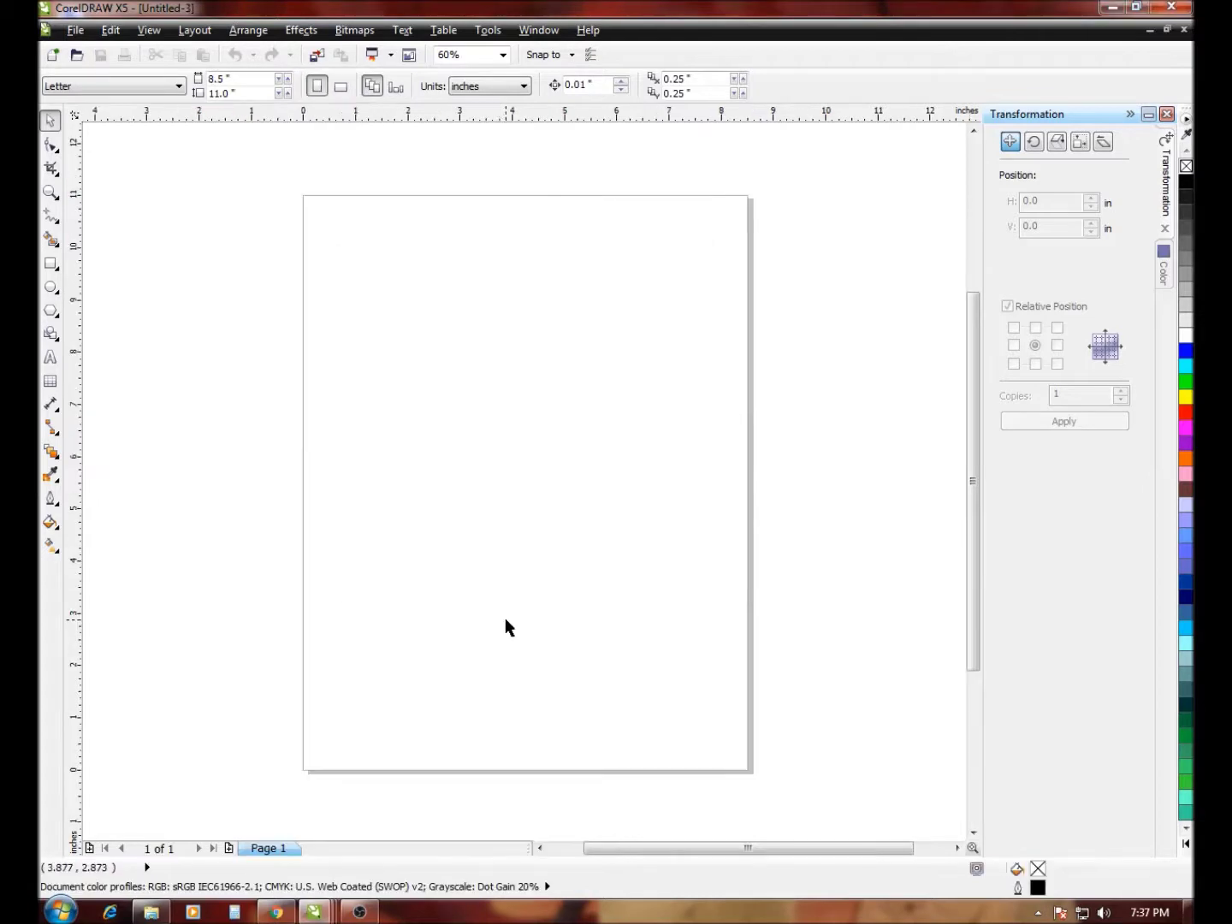
pyautogui.click(340, 87)
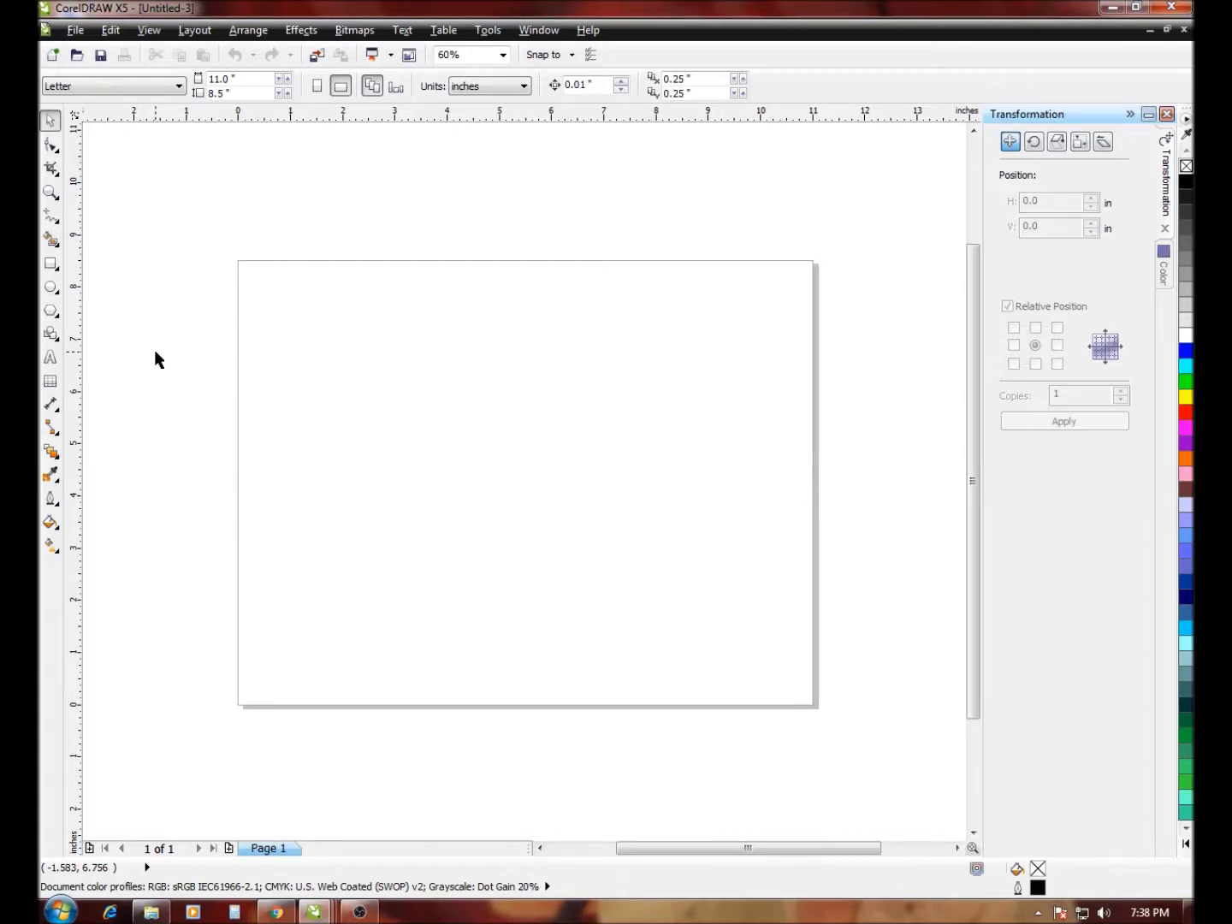
# Import 1000 PISO.jpg and place it across the upper part of the page, about 10.96 inches wide and 4.5 inches high
pyautogui.hotkey('ctrl', 'i')
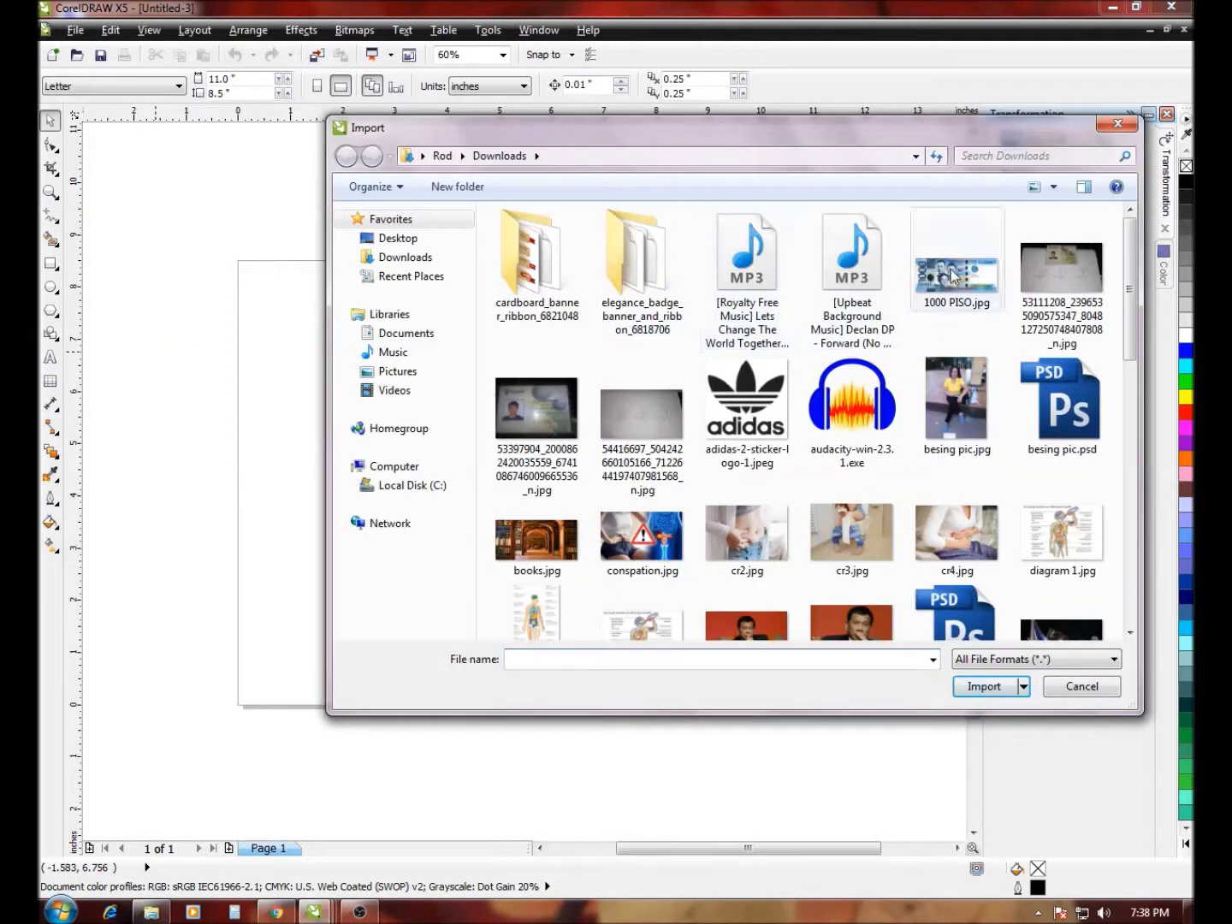
pyautogui.click(952, 285)
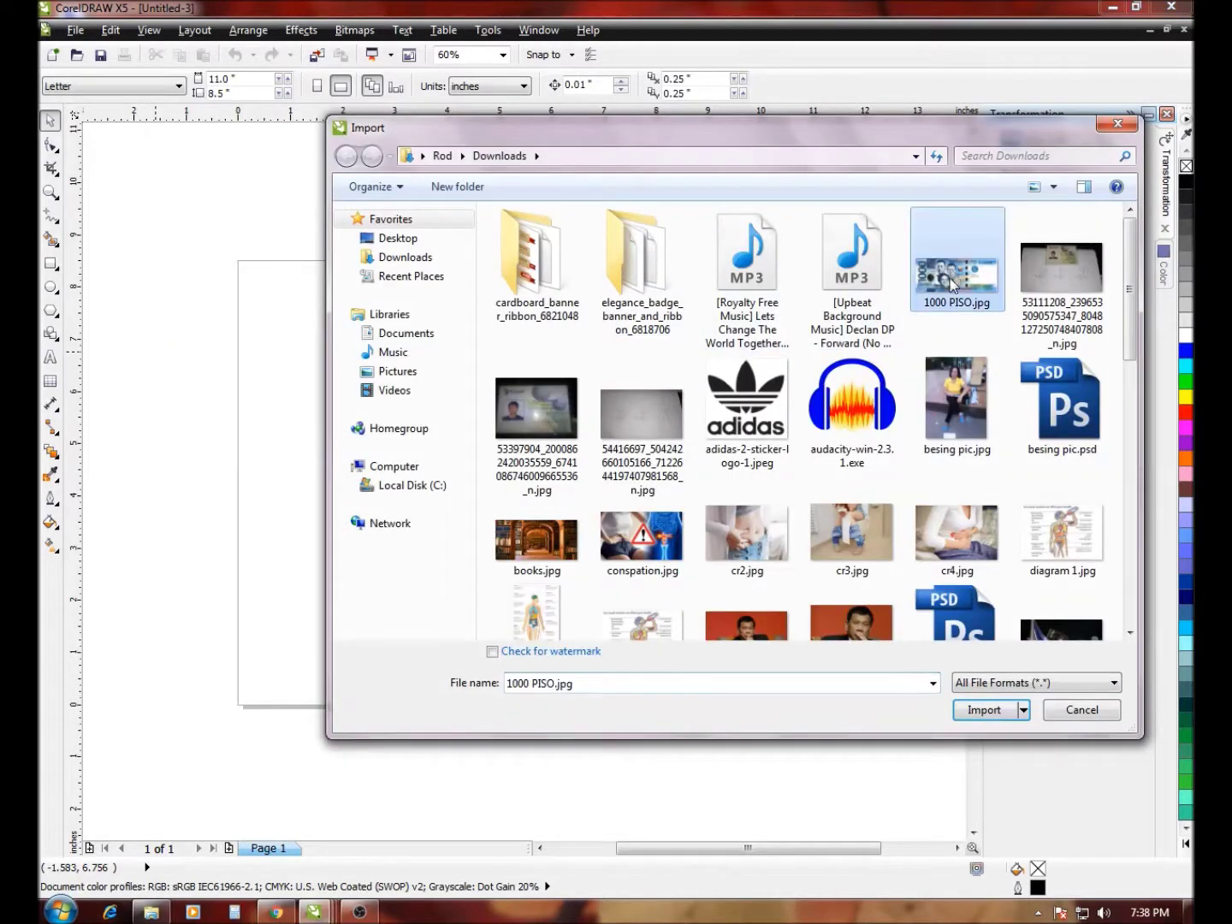
pyautogui.click(963, 712)
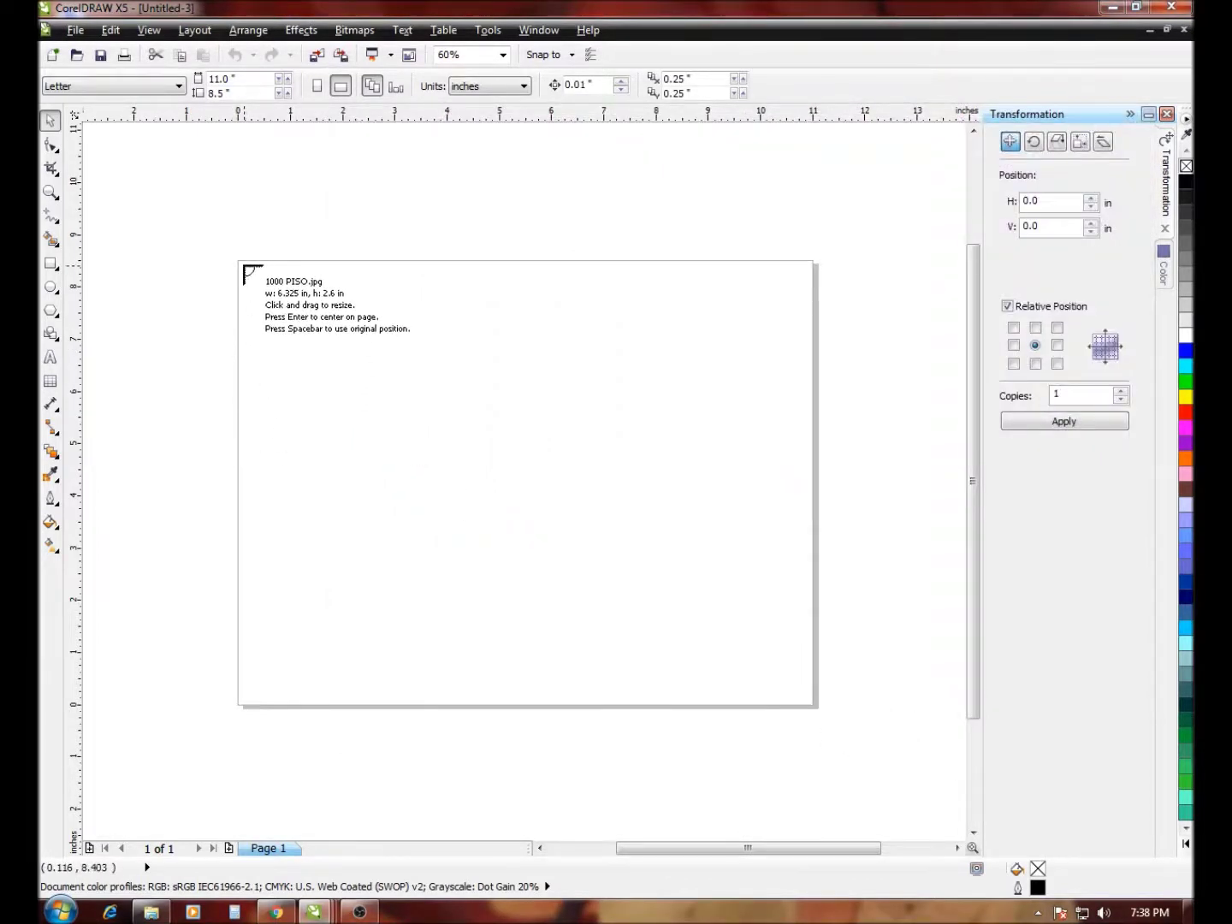
pyautogui.moveTo(228, 252); pyautogui.dragTo(811, 578)
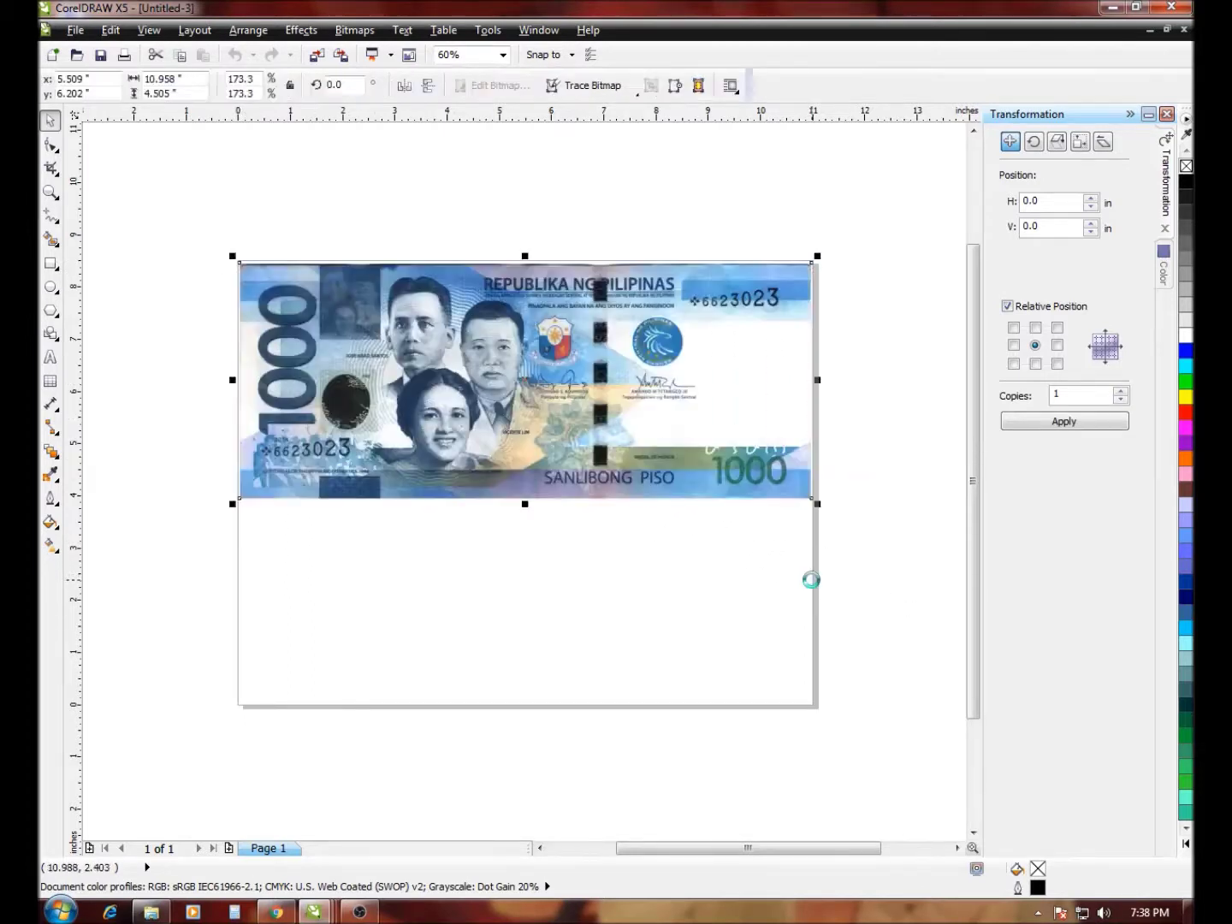
pyautogui.click(220, 384)
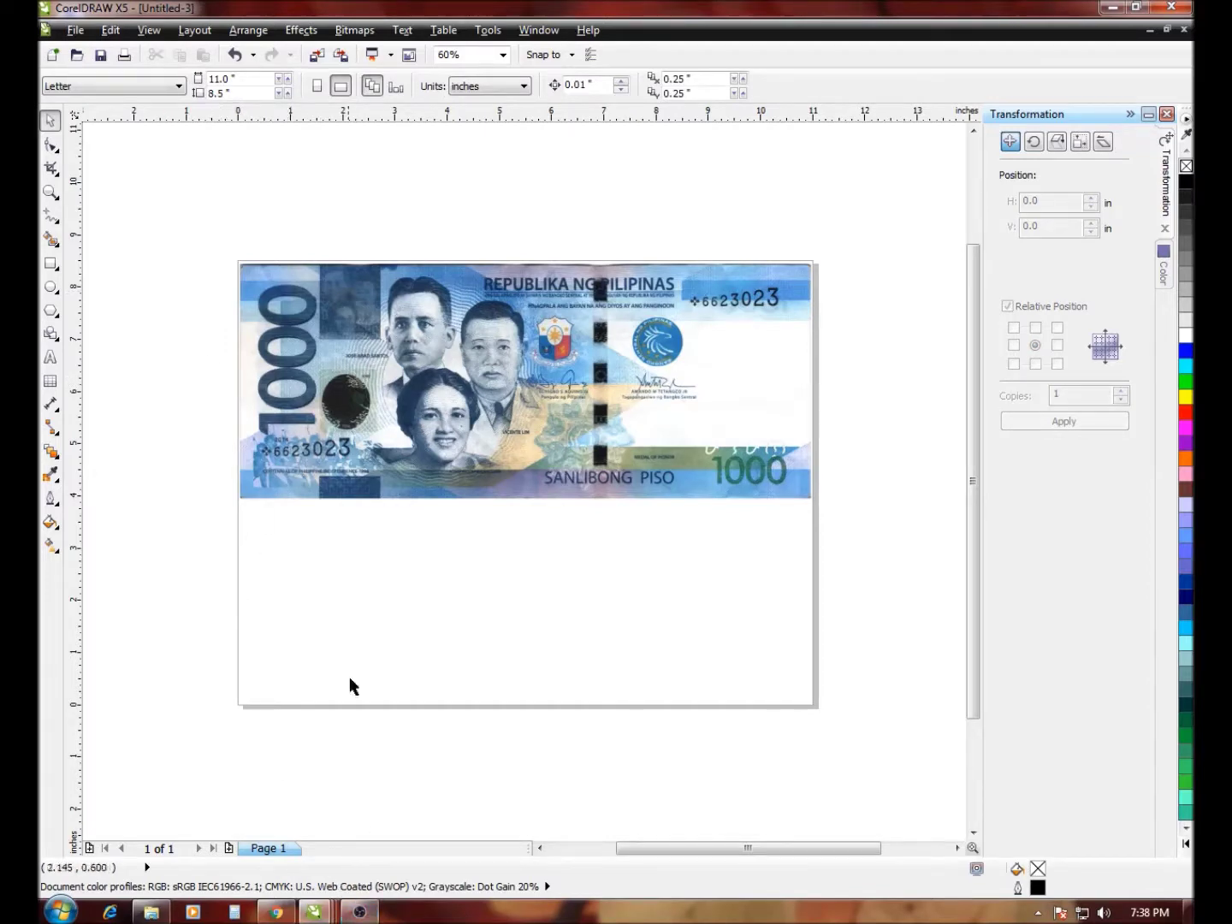
# Draw a rectangle over the banknote image, about 10.96 by 4.49 inches
pyautogui.click(367, 428)
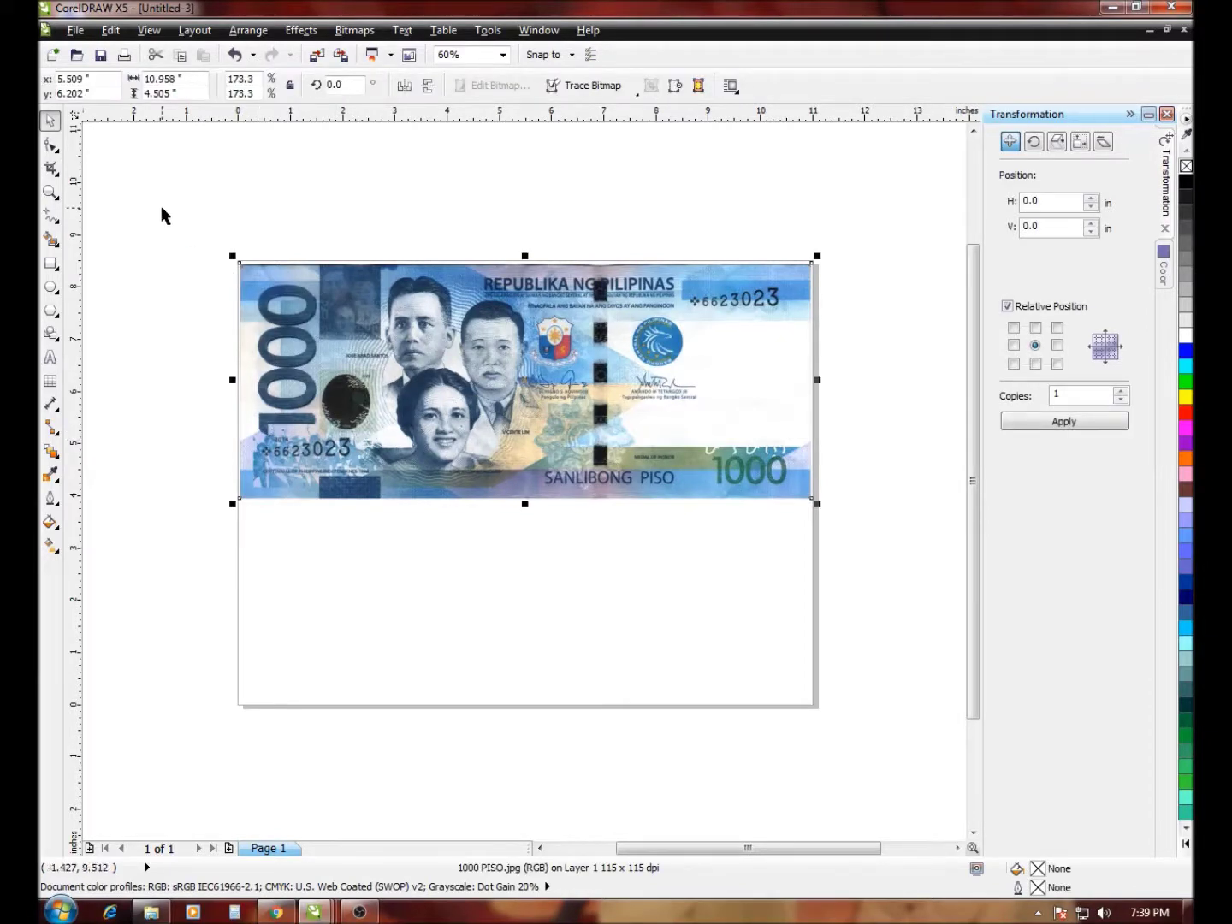
pyautogui.click(52, 266)
pyautogui.moveTo(240, 259)
pyautogui.mouseDown()
pyautogui.moveTo(523, 432)
pyautogui.moveTo(812, 498)
pyautogui.mouseUp()
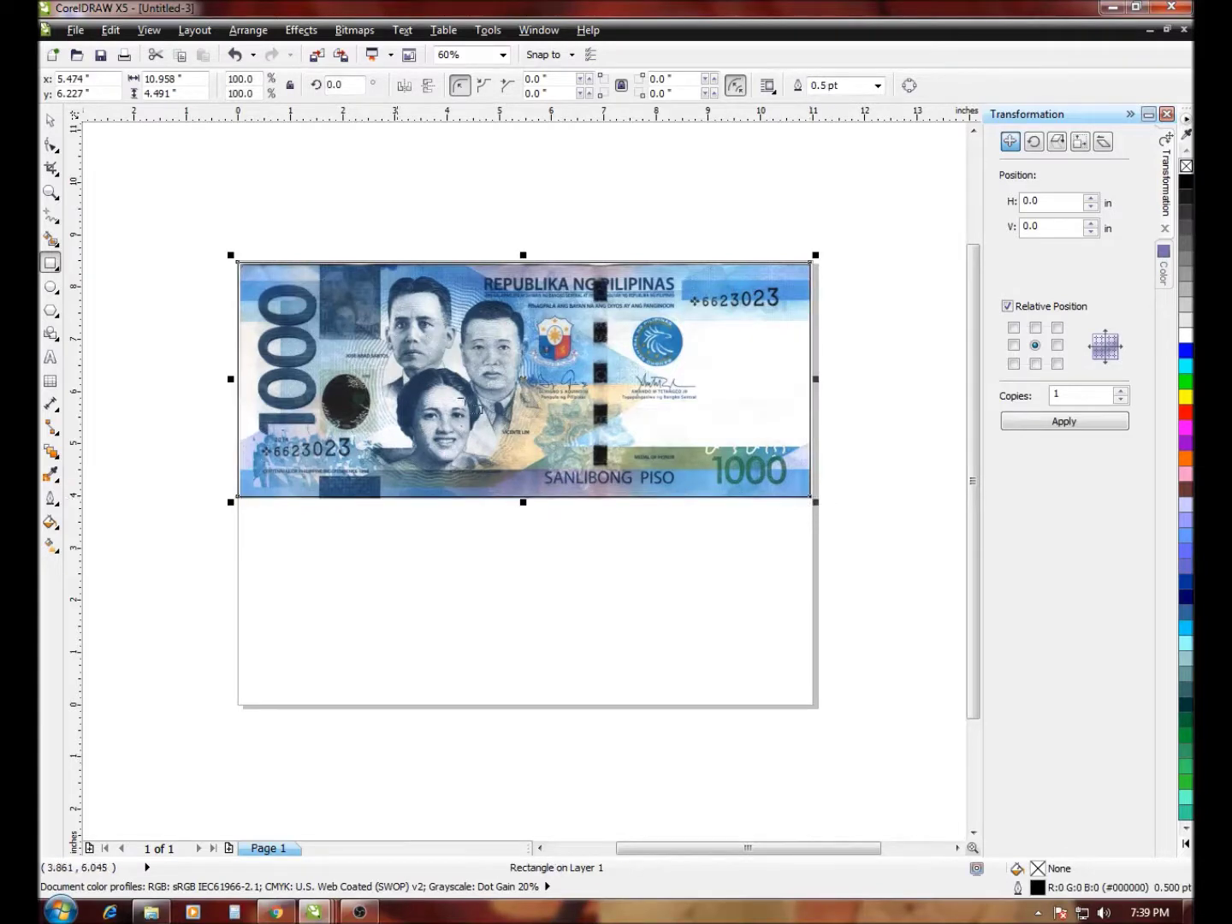
pyautogui.click(50, 120)
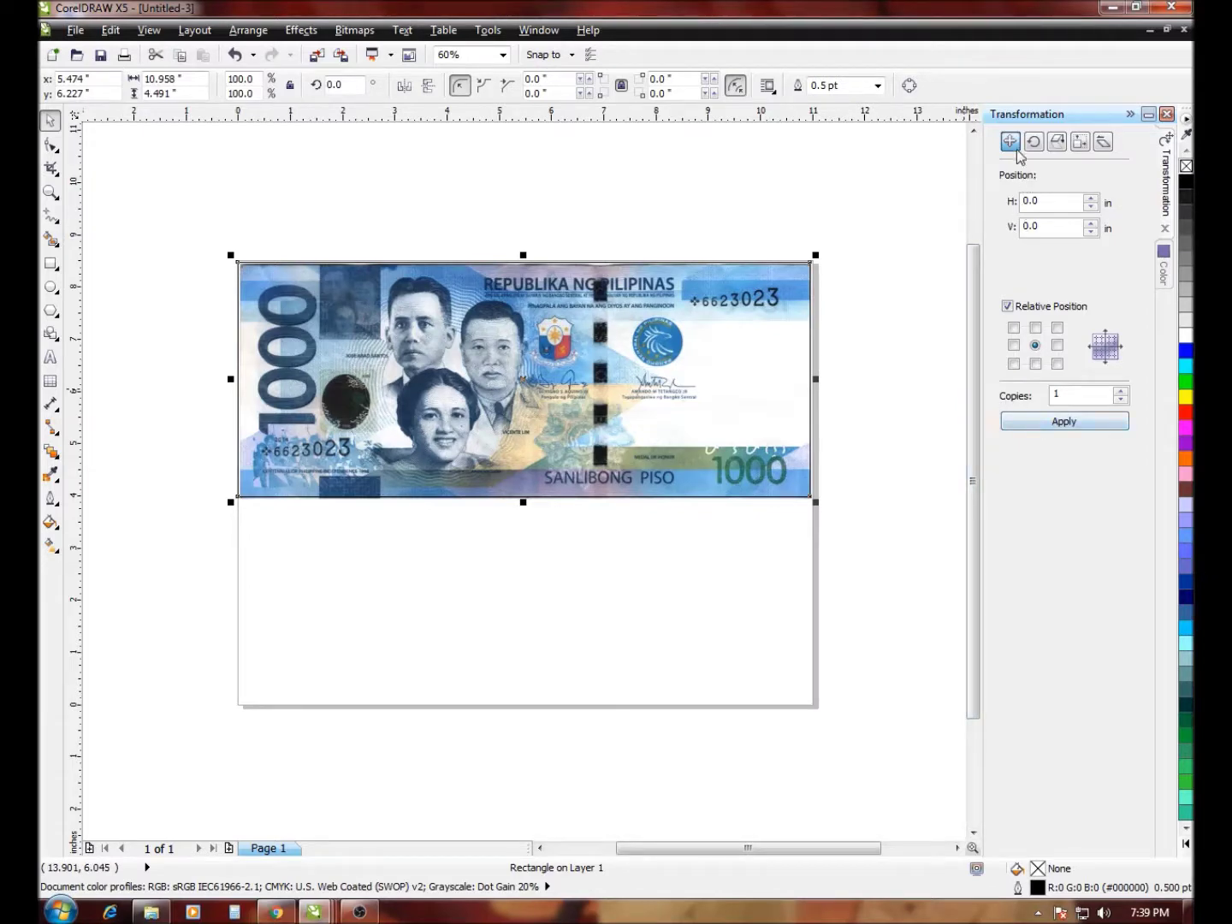
# Move the rectangle directly below the banknote image, using the bottom-centre relative position with 0 copies
pyautogui.click(1121, 400)
pyautogui.click(1035, 363)
pyautogui.click(1048, 421)
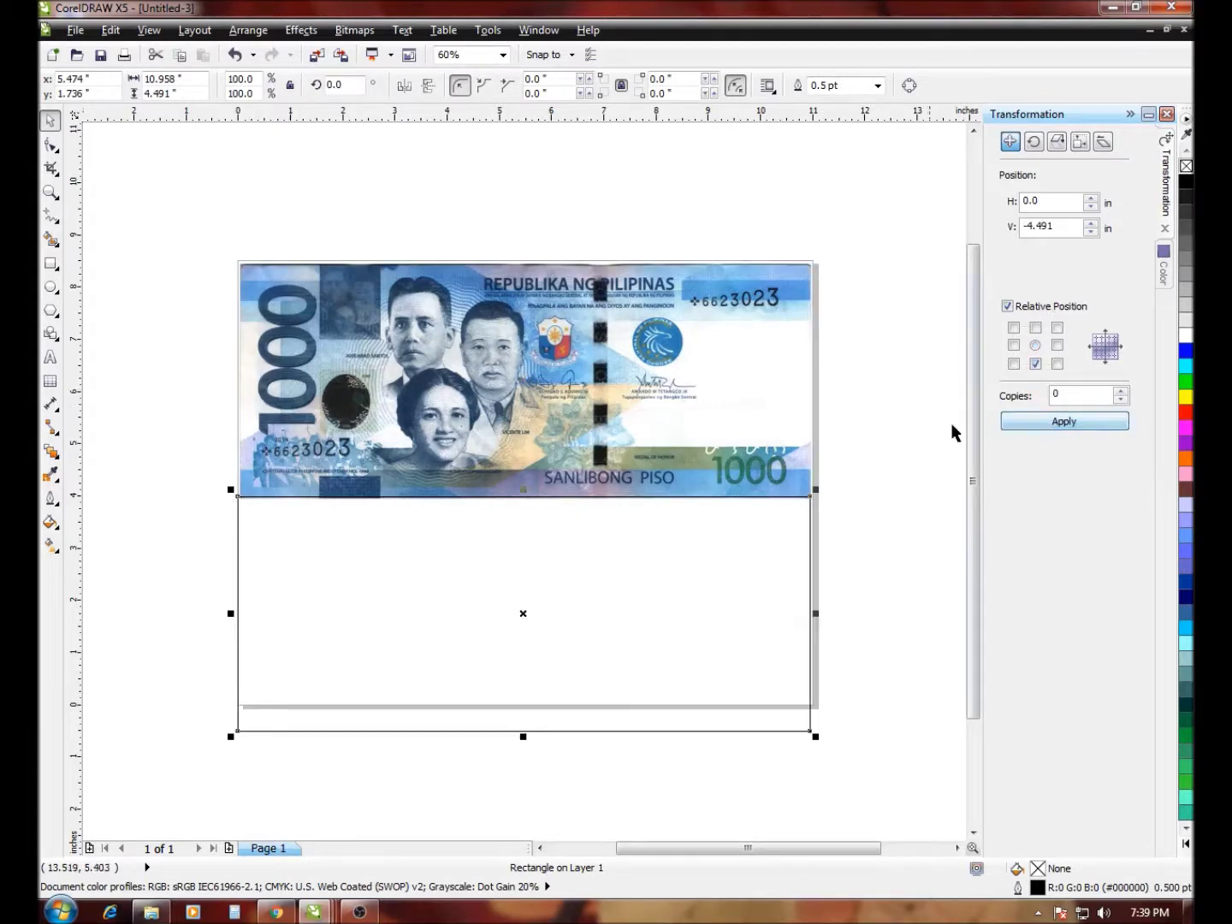
pyautogui.click(122, 369)
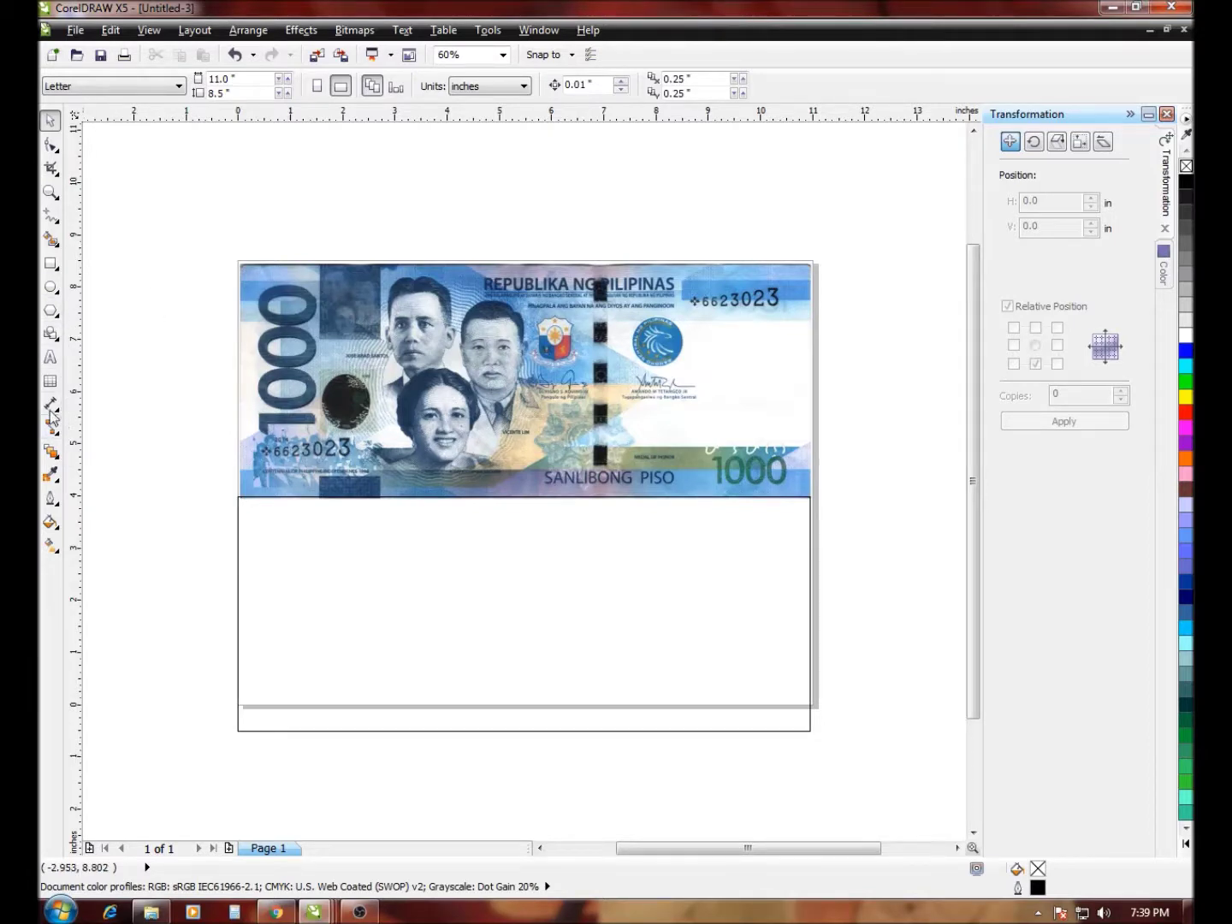
# Fill the lower rectangle with the blue sampled from the banknote's upper band (#497FBD)
pyautogui.click(50, 476)
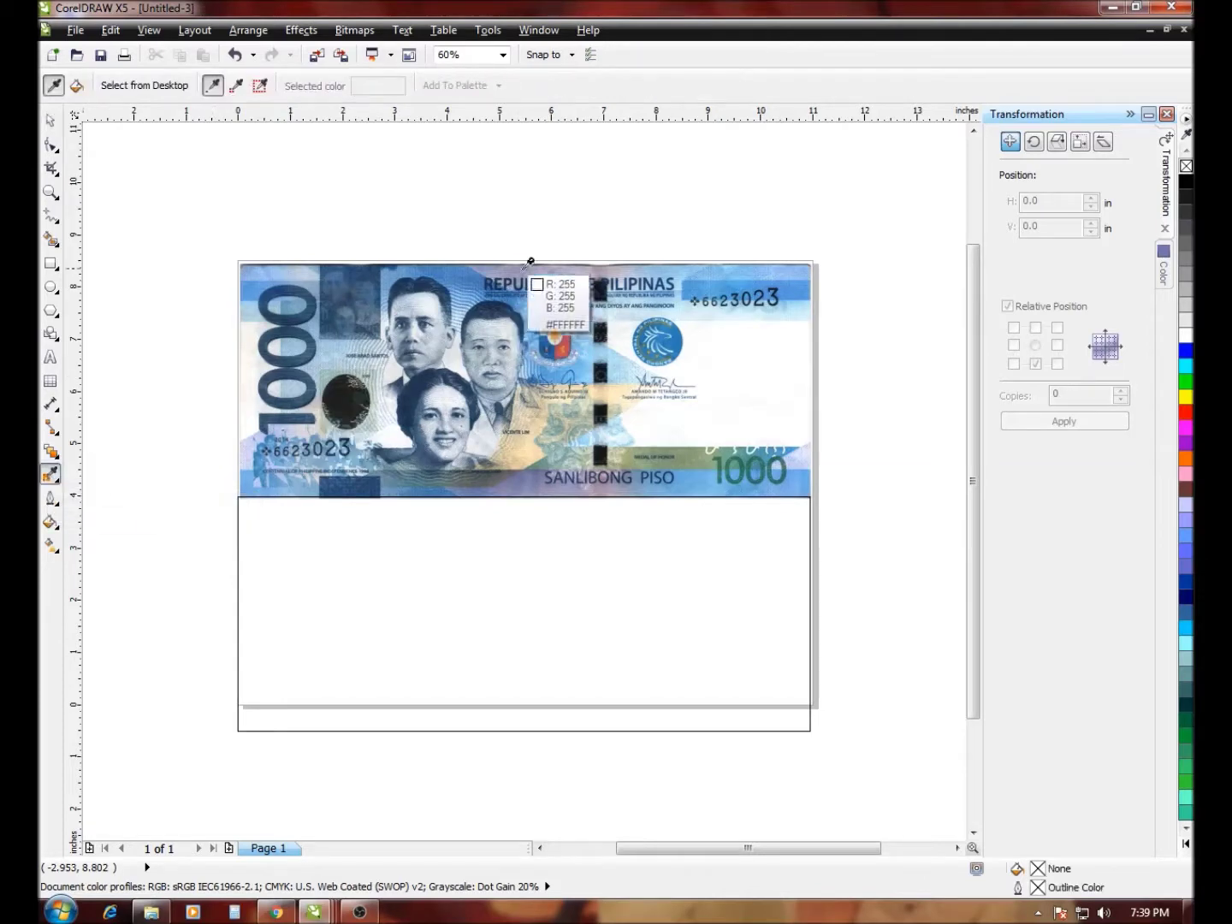
pyautogui.click(467, 274)
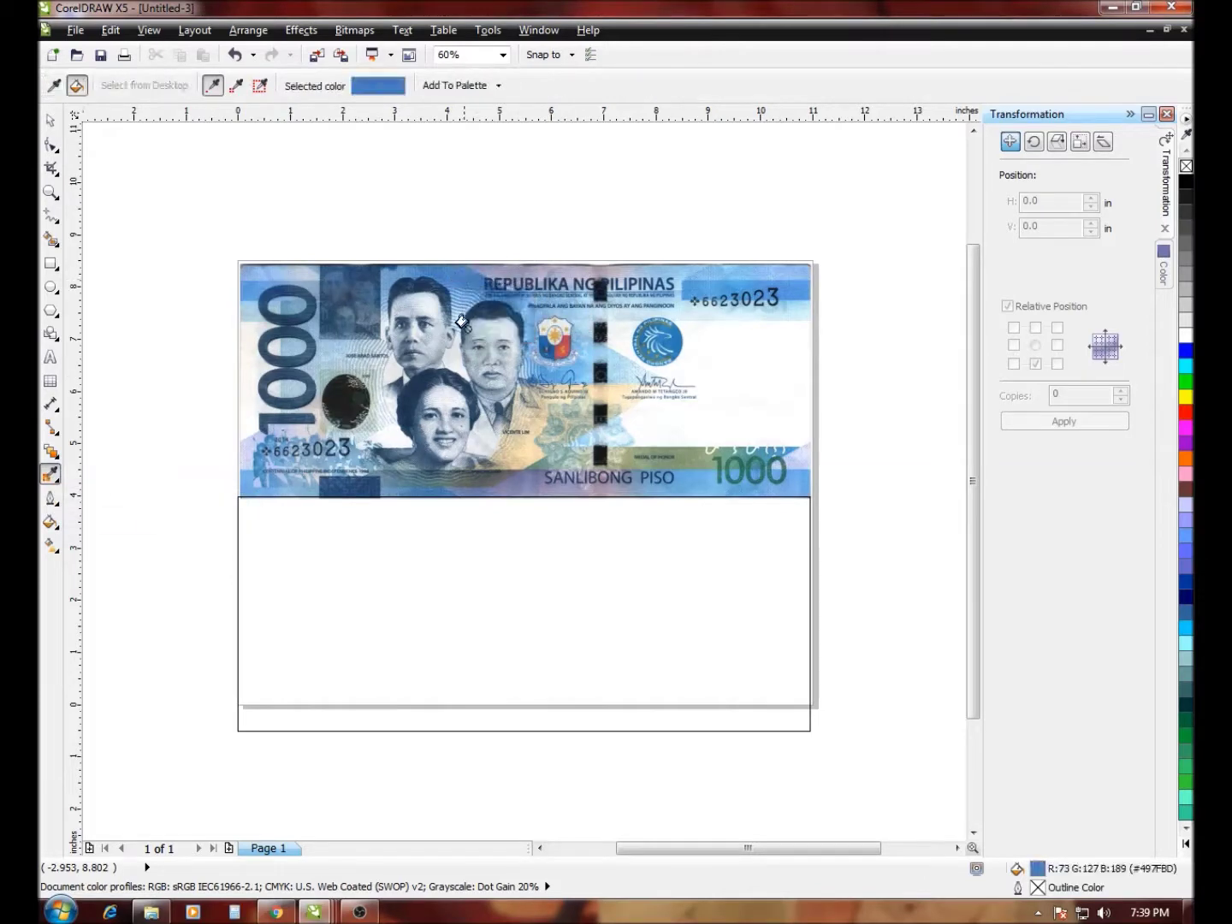
pyautogui.click(407, 547)
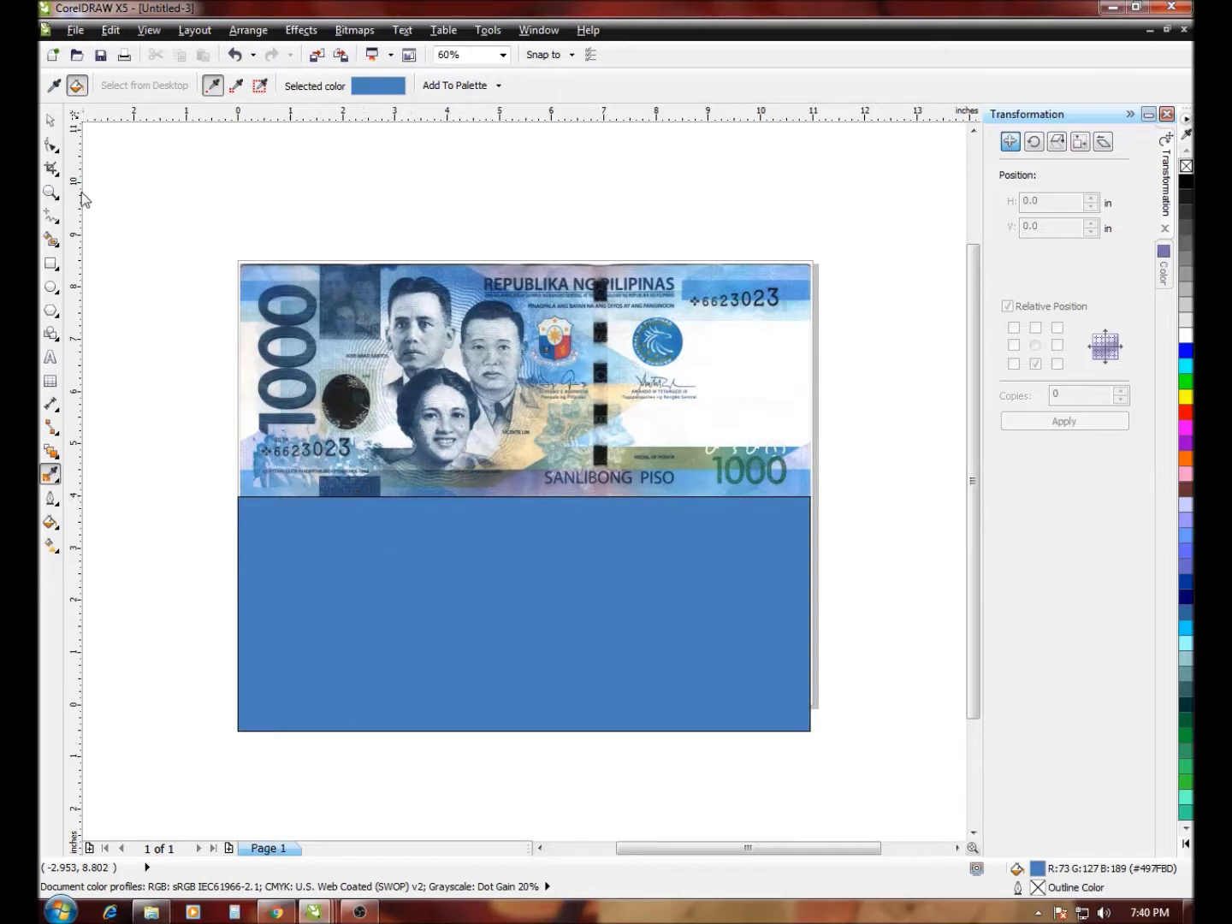
pyautogui.click(49, 120)
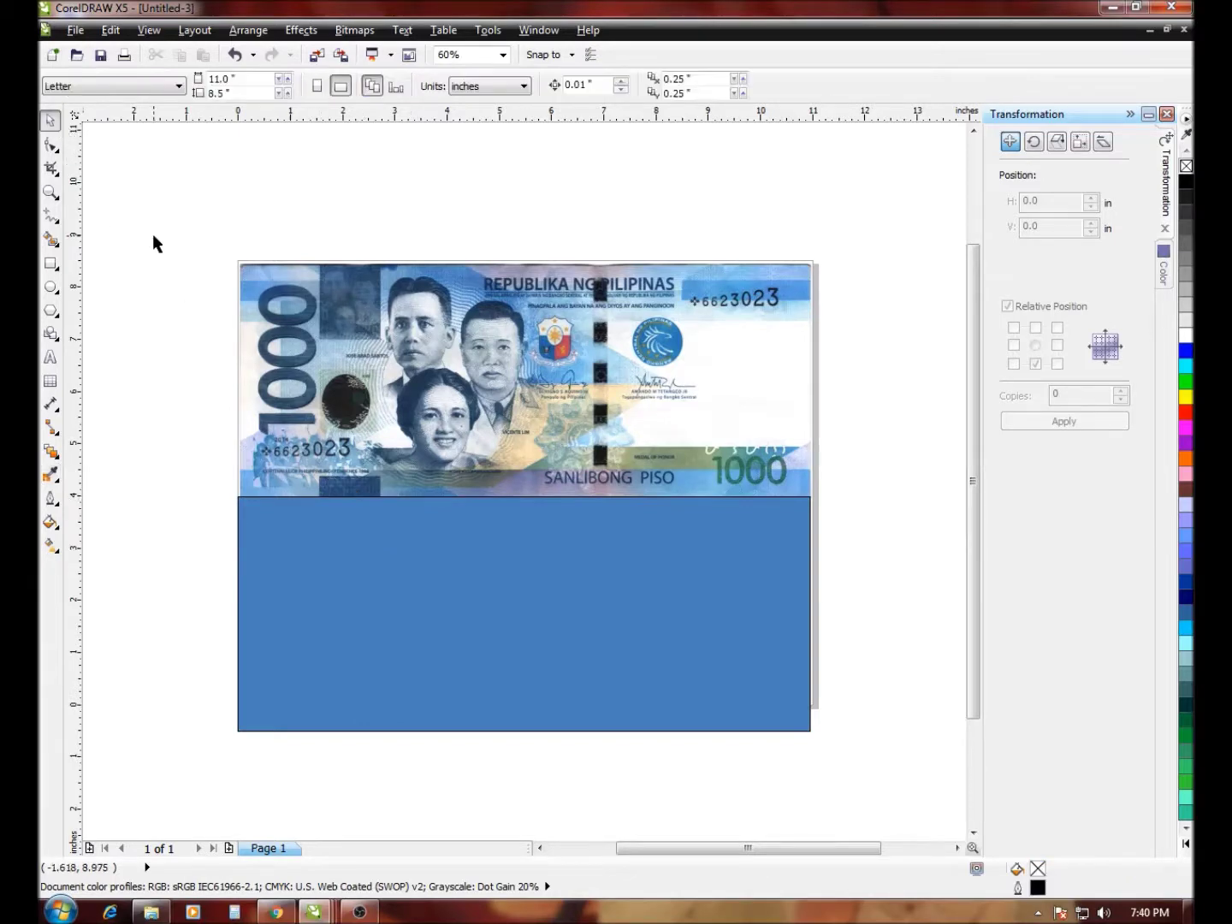
# Import texture 2.jpg and place it over the blue rectangle's lower left corner, about 4.5 by 2.53 inches
pyautogui.hotkey('ctrl', 'i')
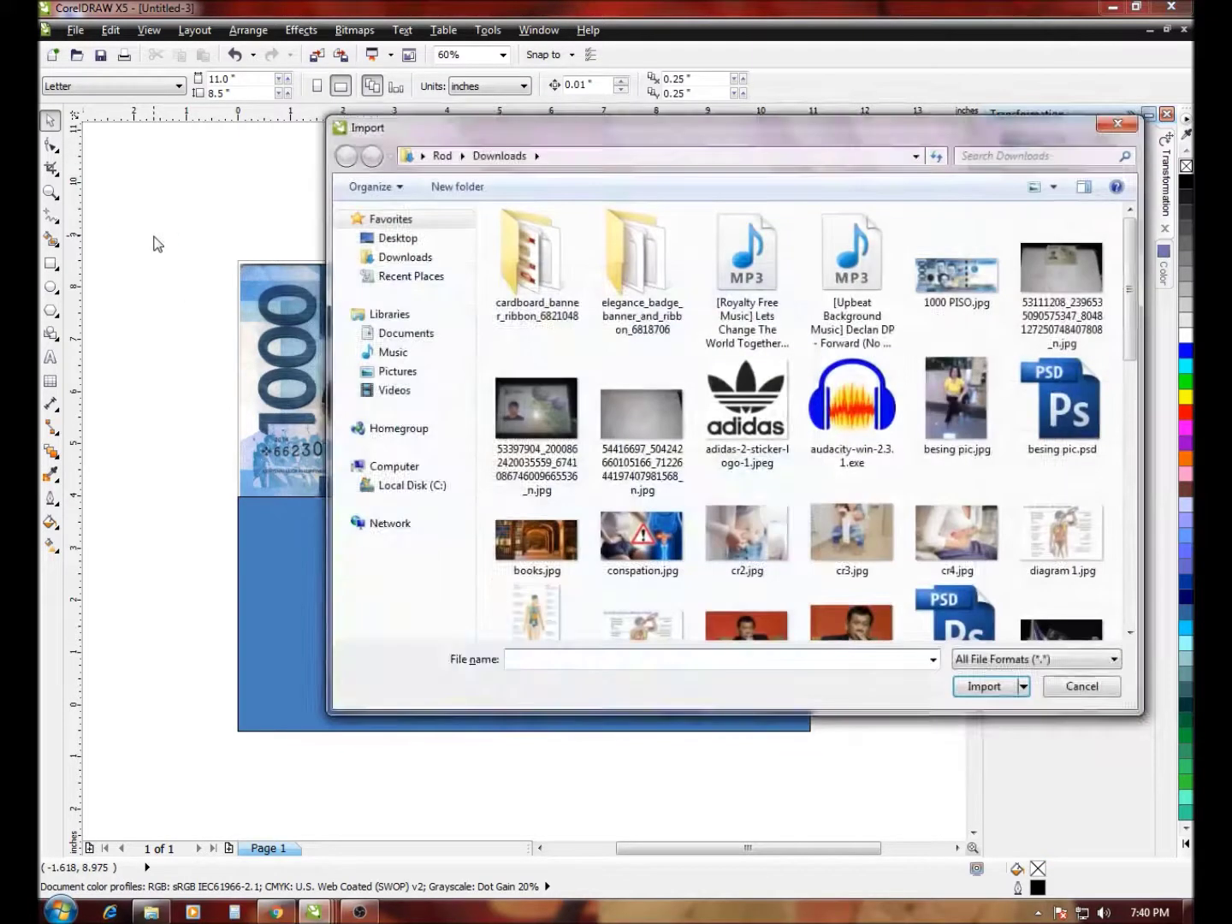
pyautogui.moveTo(786, 141); pyautogui.dragTo(638, 120)
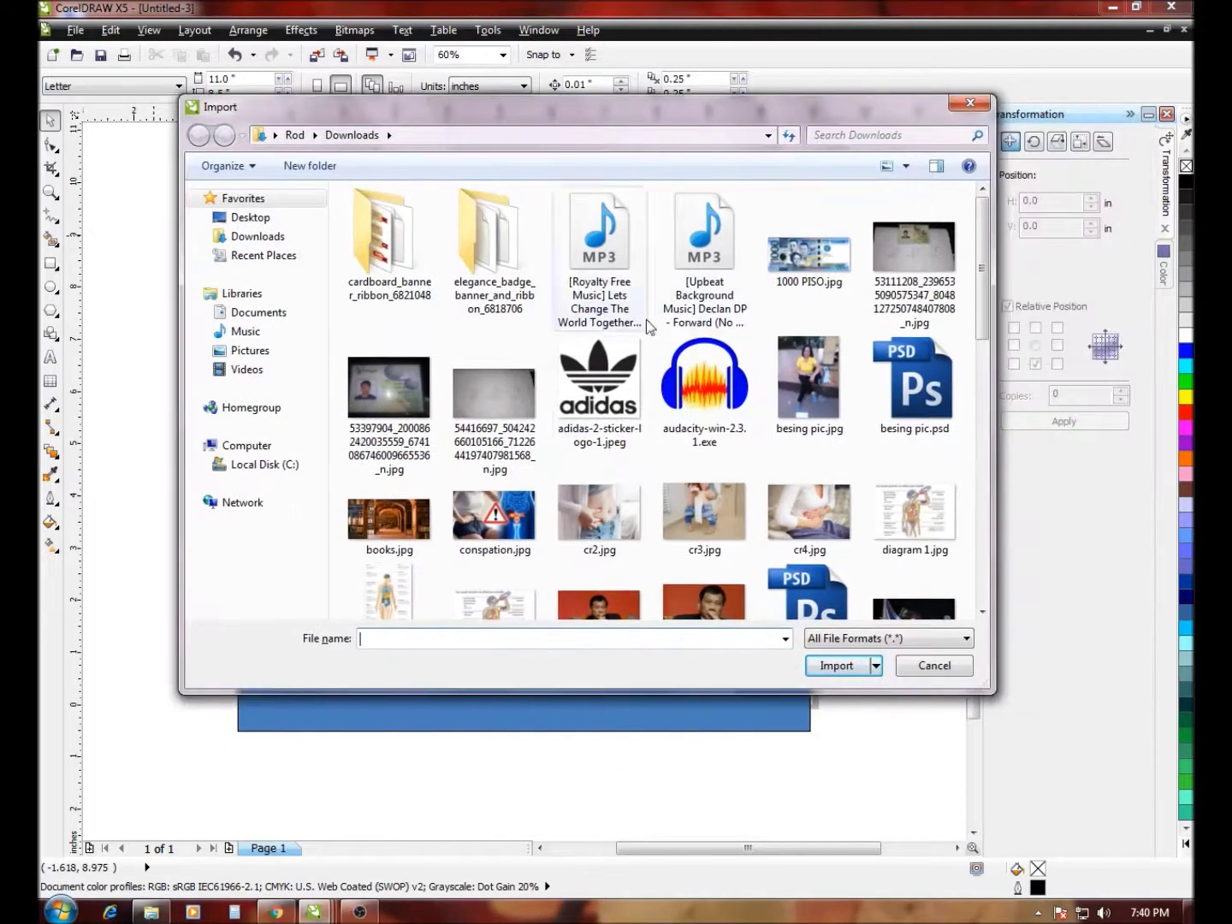
pyautogui.click(500, 435)
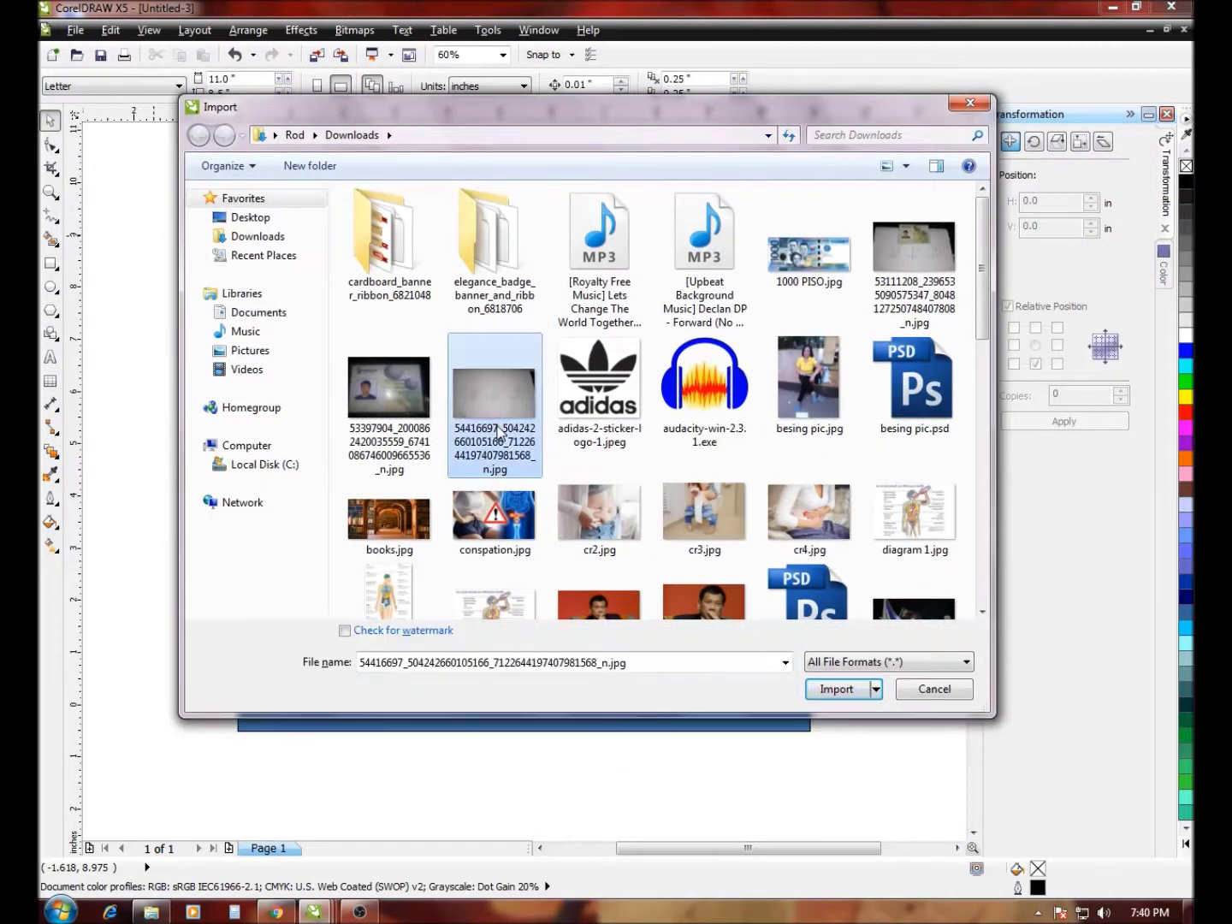
pyautogui.press('End')
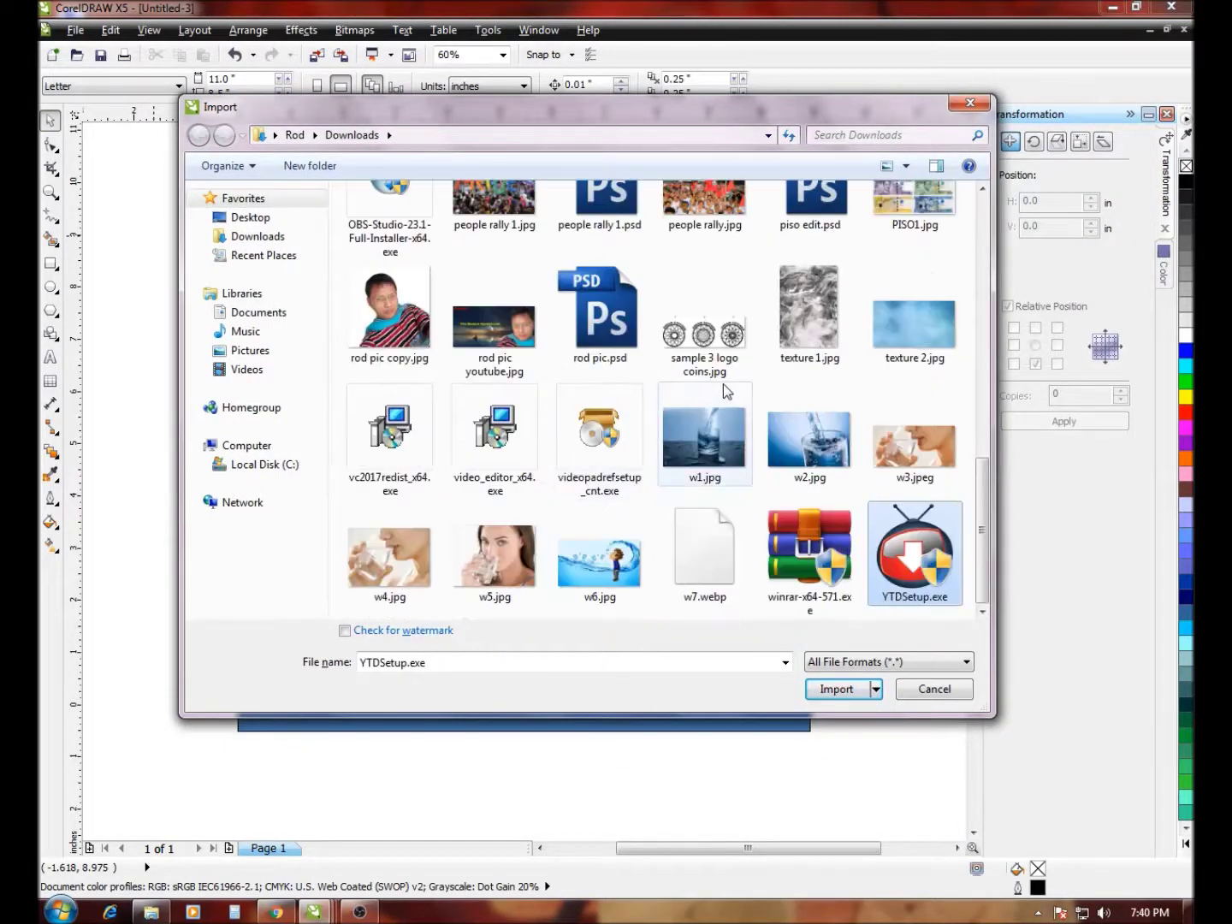
pyautogui.click(920, 338)
pyautogui.click(834, 689)
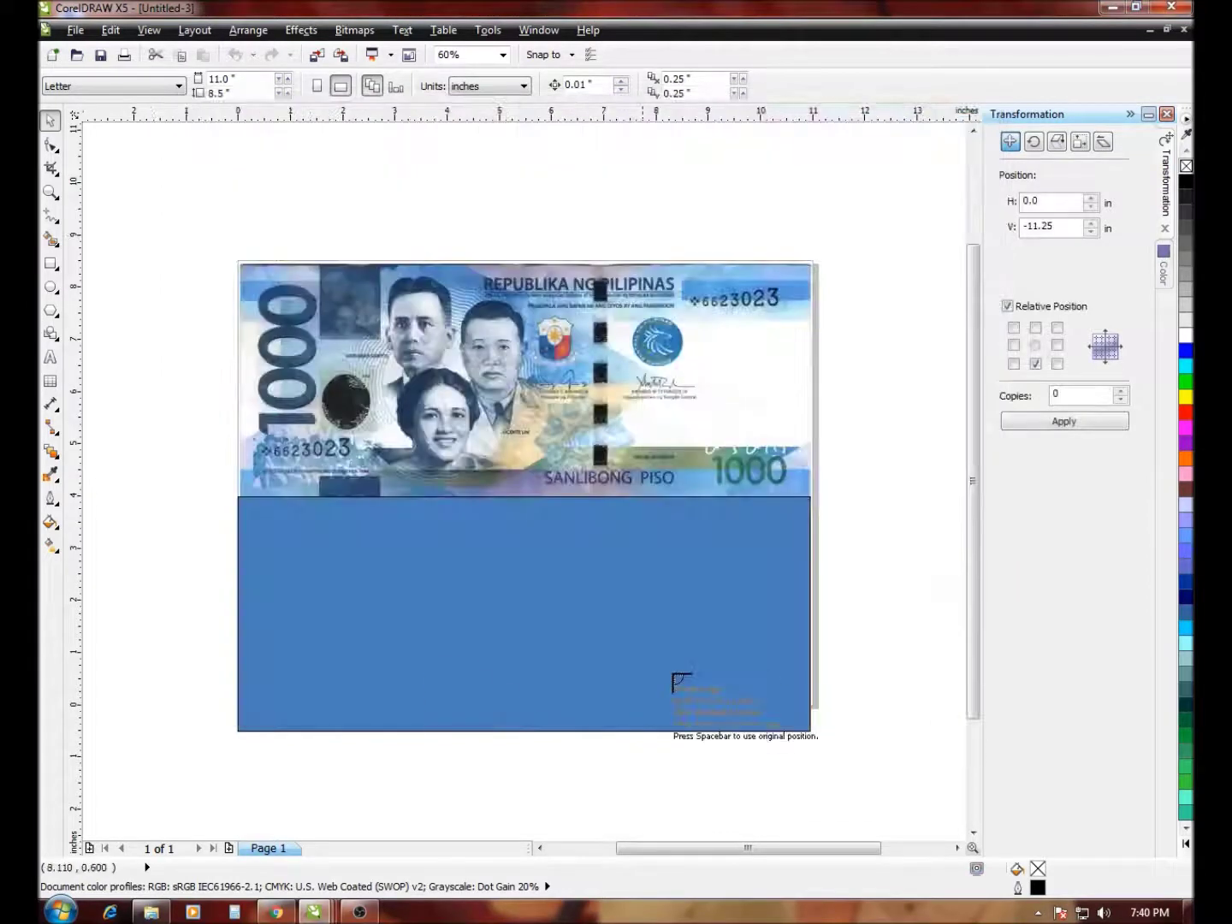
pyautogui.moveTo(192, 659); pyautogui.dragTo(876, 785)
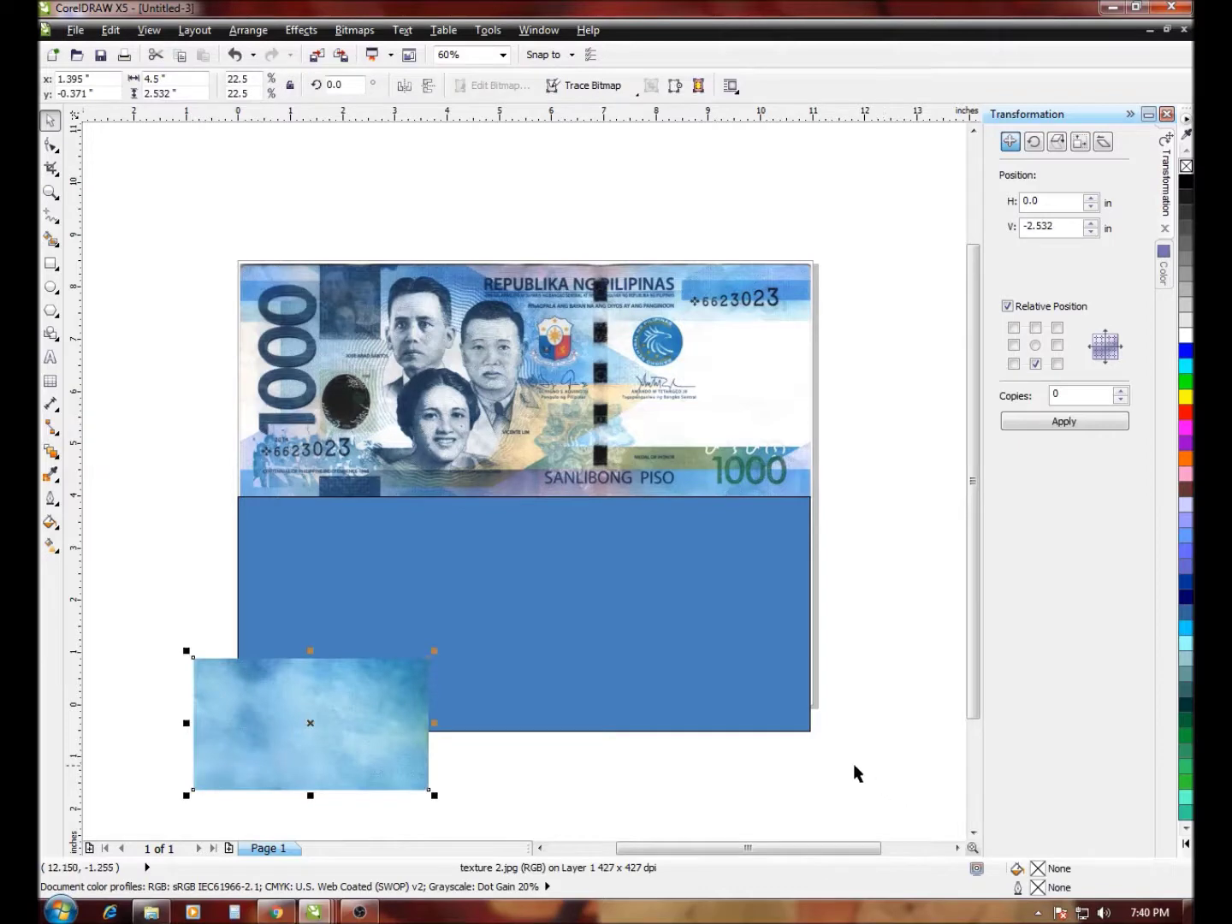
# Enlarge the texture image to about 12.36 by 6.95 inches and shift it down over the blue rectangle's lower part
pyautogui.moveTo(433, 792); pyautogui.dragTo(852, 820)
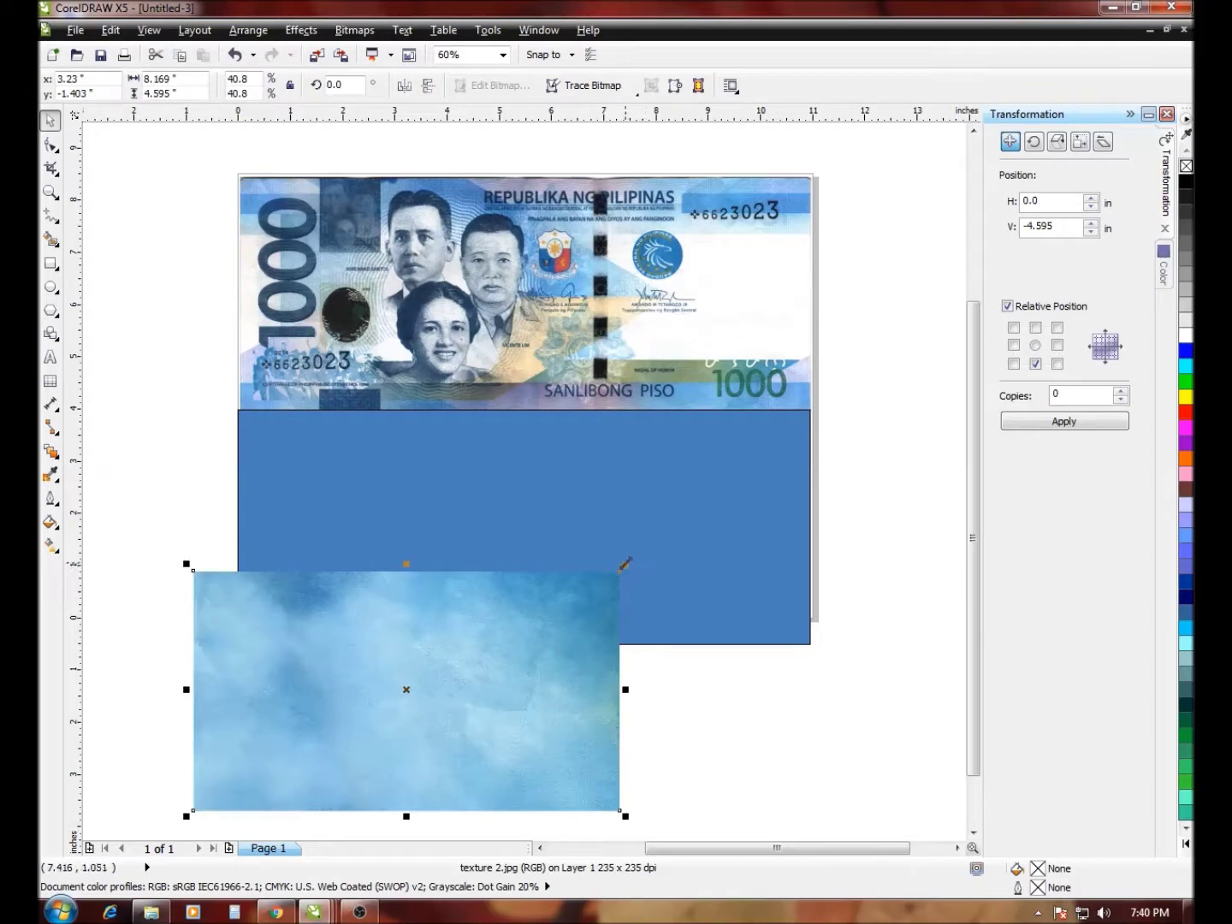
pyautogui.moveTo(625, 564); pyautogui.dragTo(847, 440)
pyautogui.moveTo(674, 492); pyautogui.dragTo(671, 613)
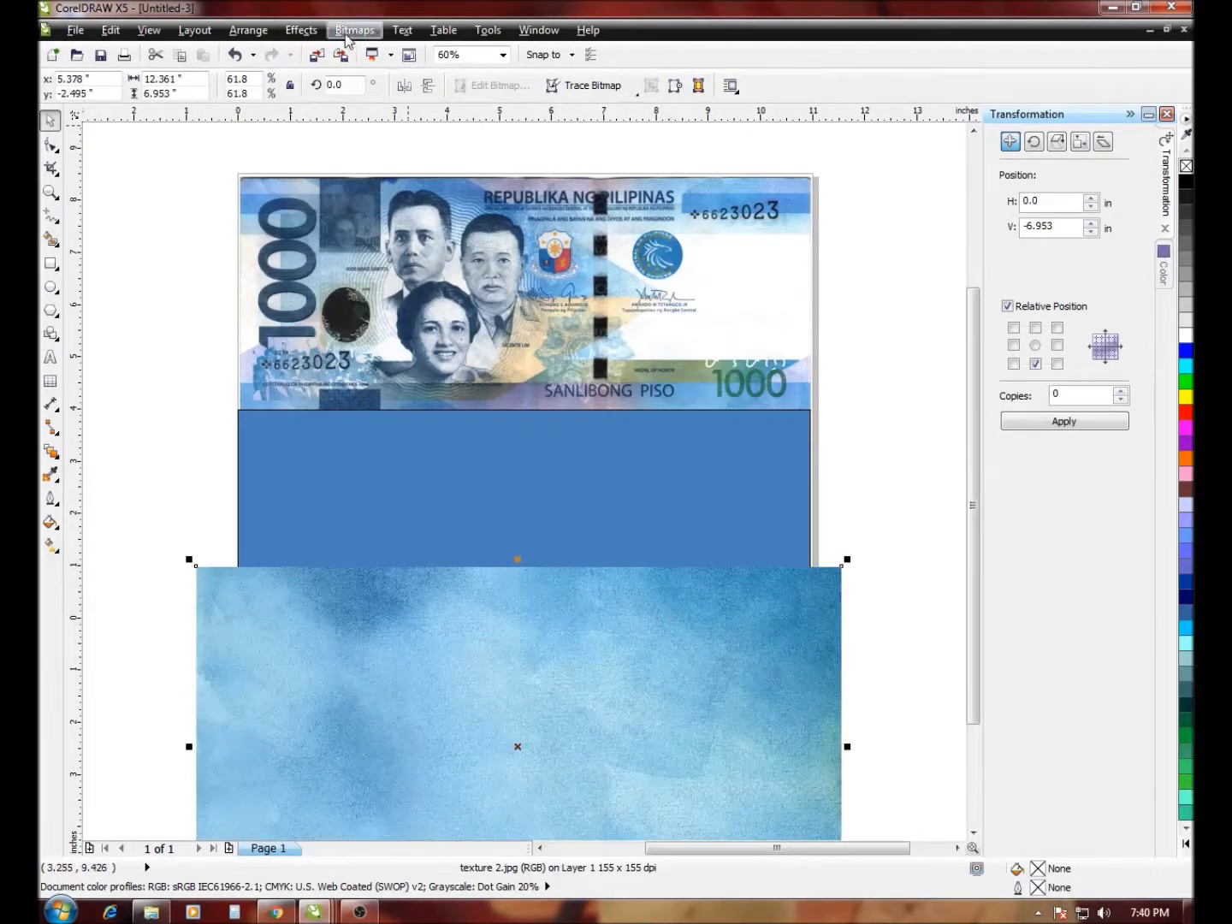
# PowerClip the texture image inside the blue rectangle
pyautogui.click(301, 31)
pyautogui.moveTo(332, 284)
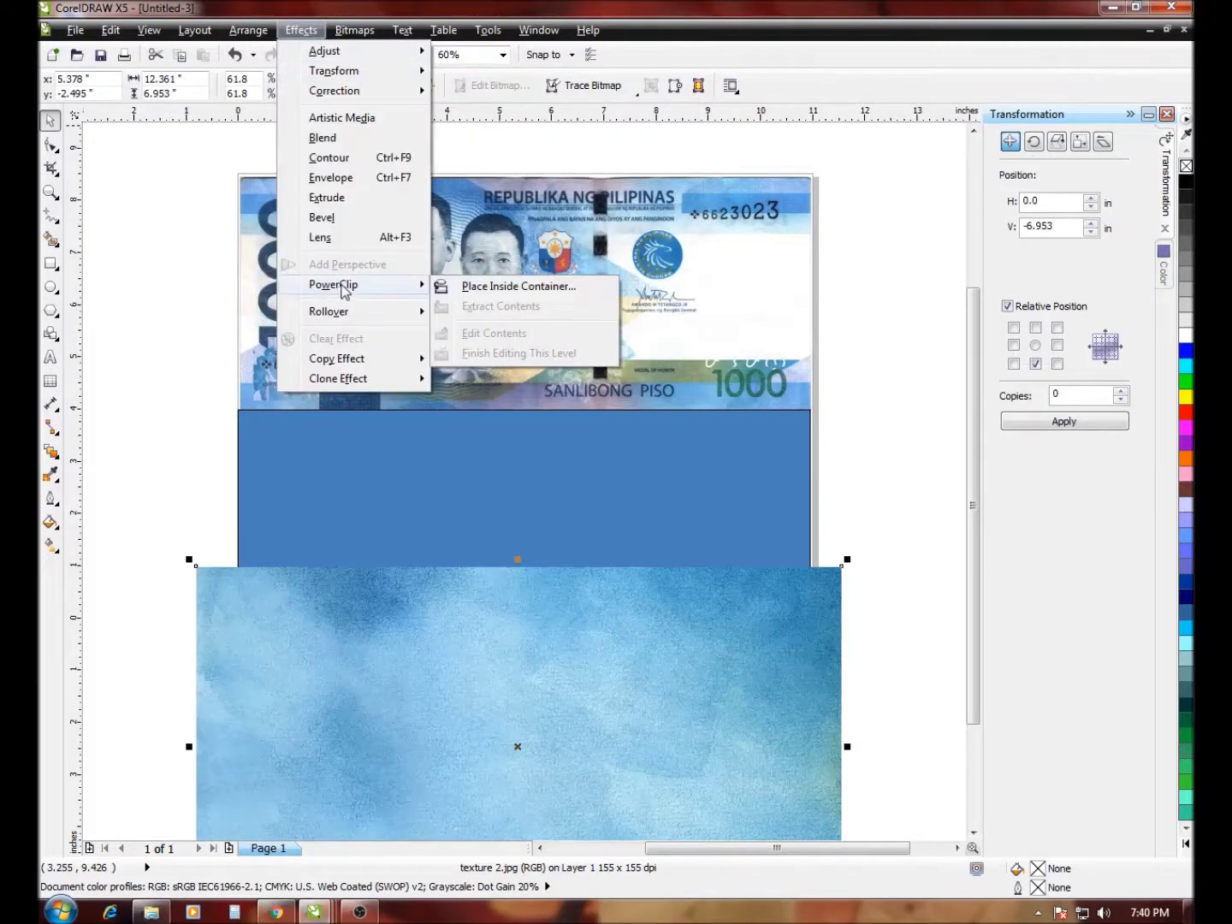
pyautogui.click(466, 285)
pyautogui.click(279, 493)
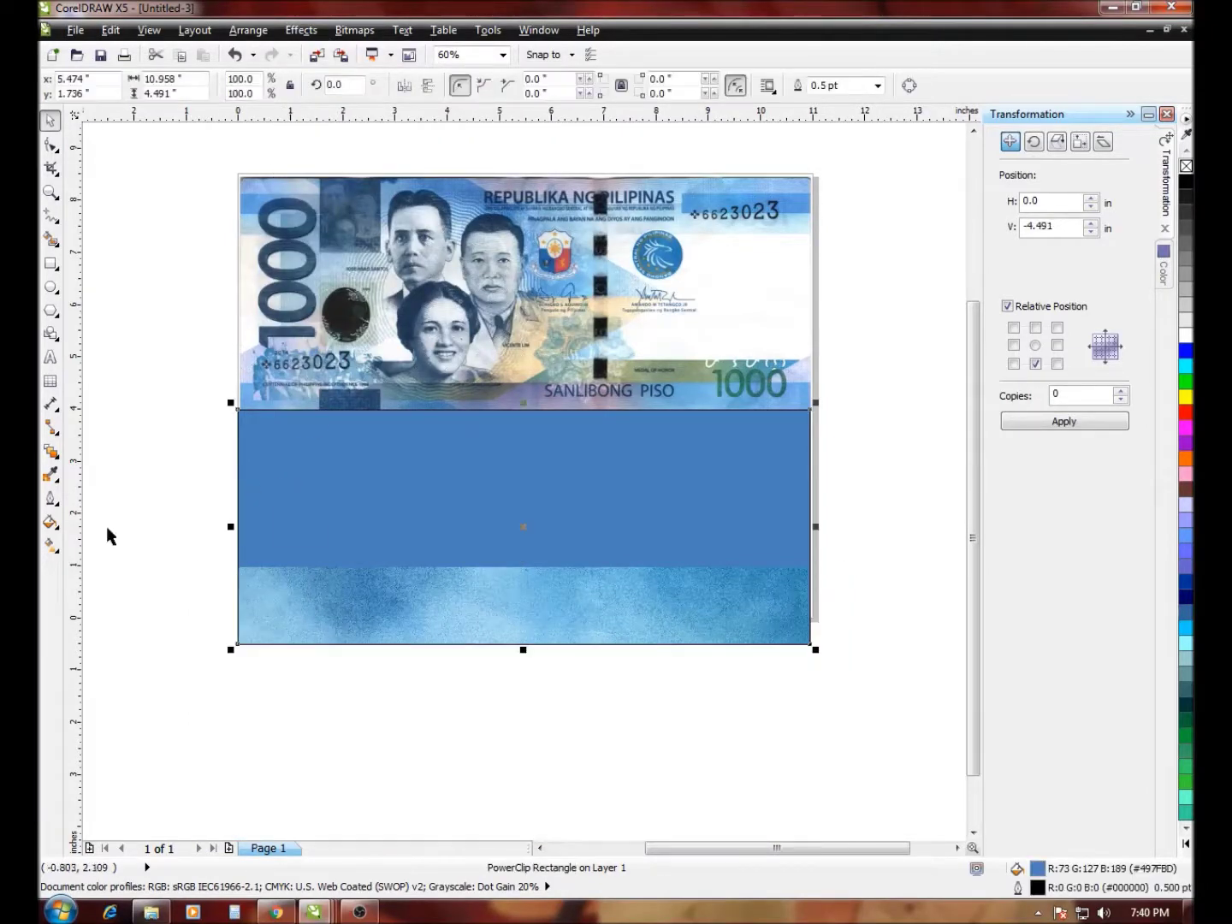
# Open the blue rectangle's PowerClip contents for editing and shift the texture image up slightly
pyautogui.rightClick(582, 585)
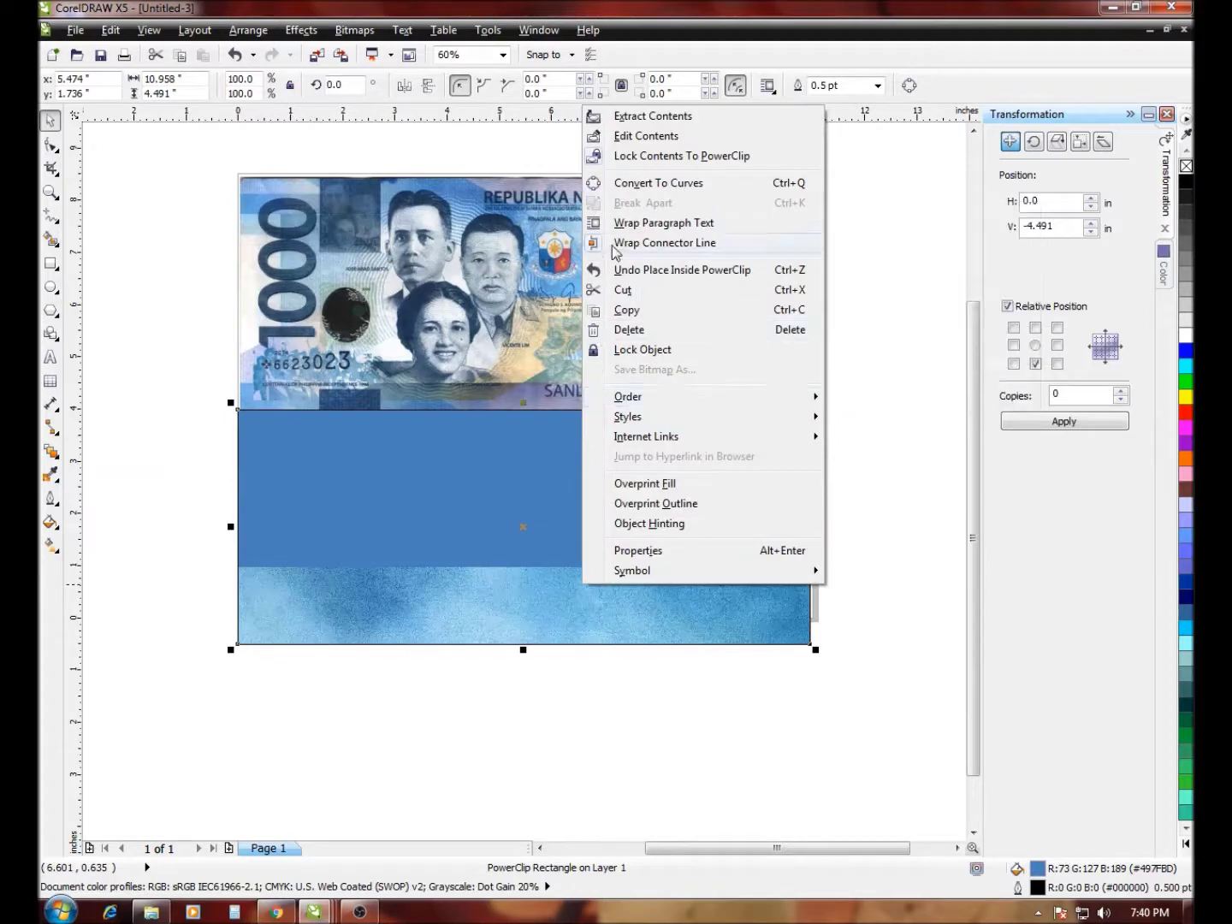
pyautogui.click(633, 137)
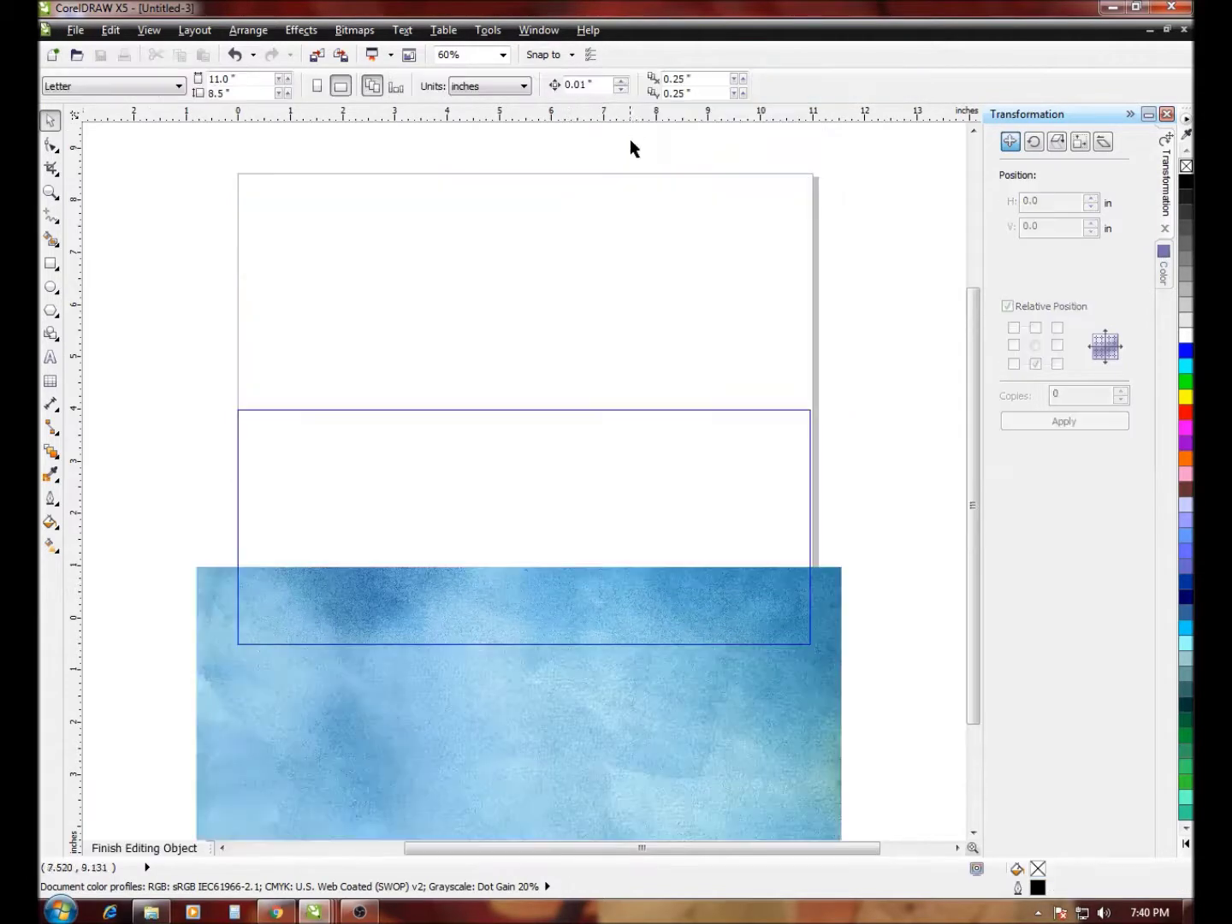
pyautogui.click(341, 744)
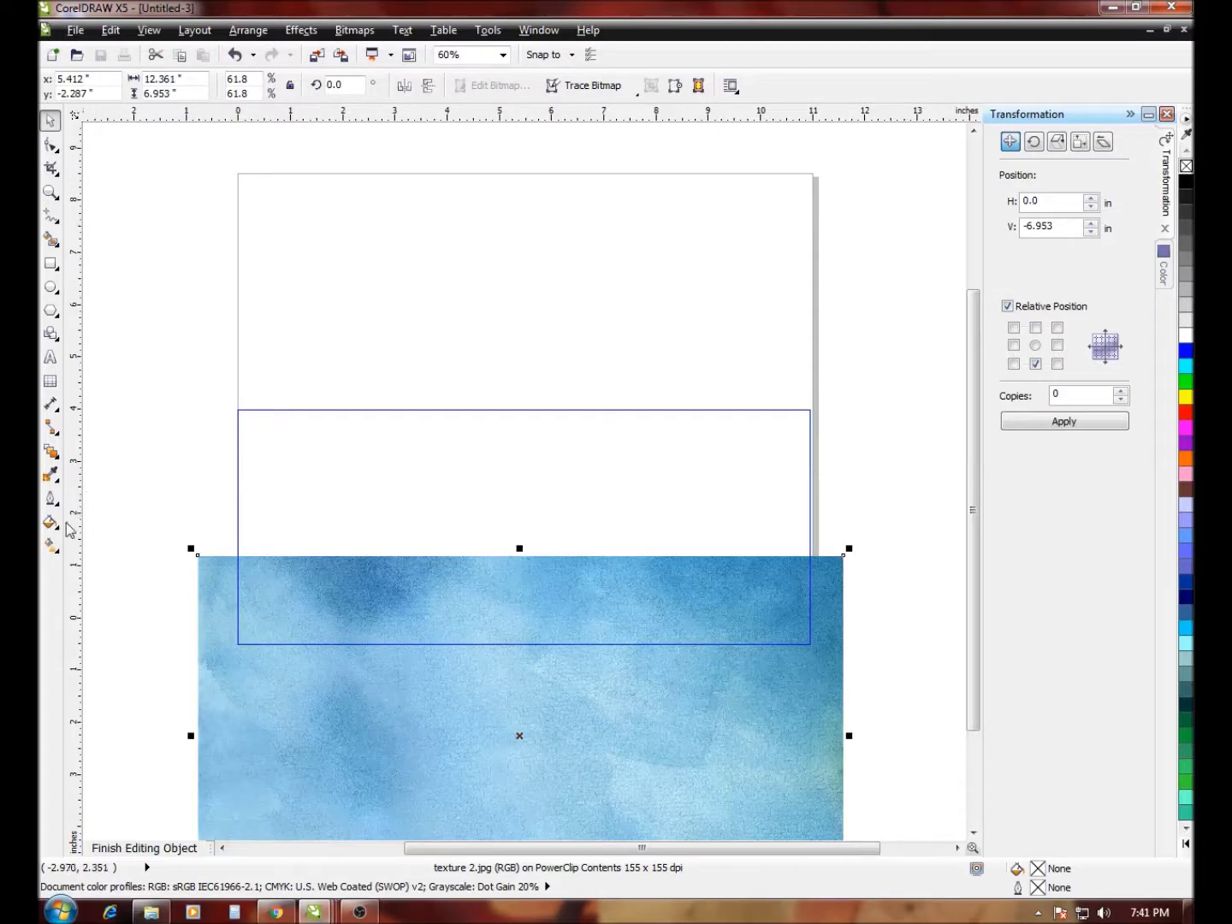
# Fade the texture's upper edge with a vertical linear transparency and move the texture further up within the rectangle's frame
pyautogui.click(55, 472)
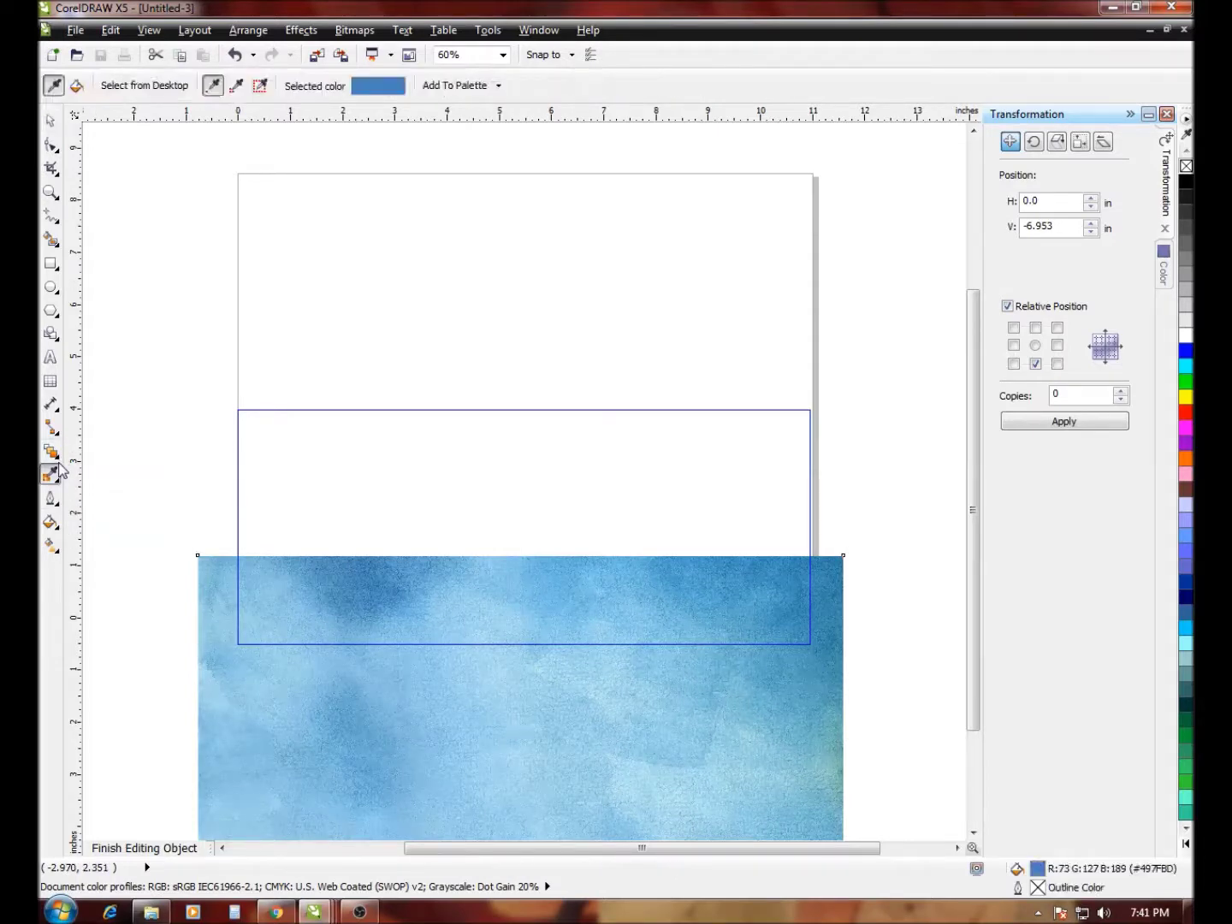
pyautogui.click(59, 459)
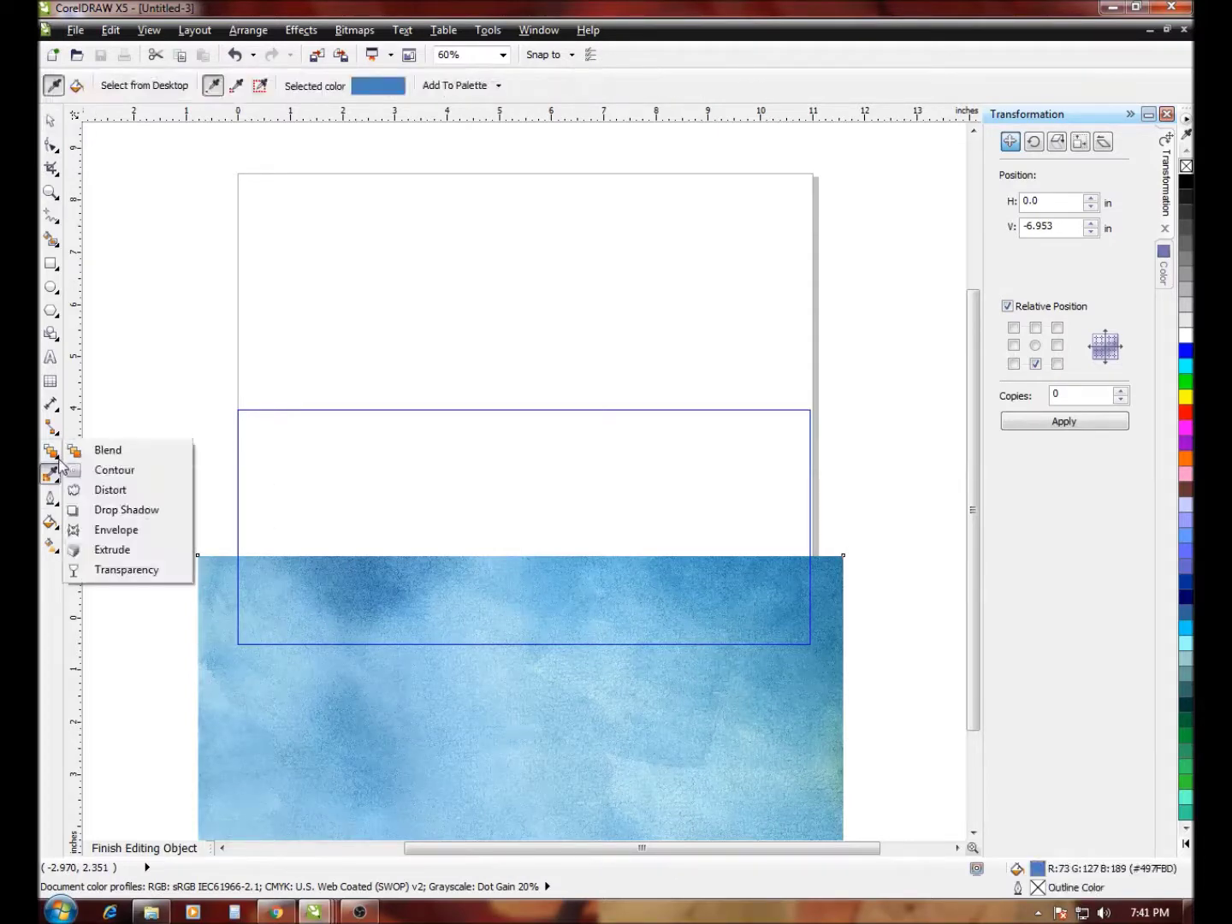
pyautogui.click(110, 570)
pyautogui.moveTo(498, 619); pyautogui.dragTo(499, 574)
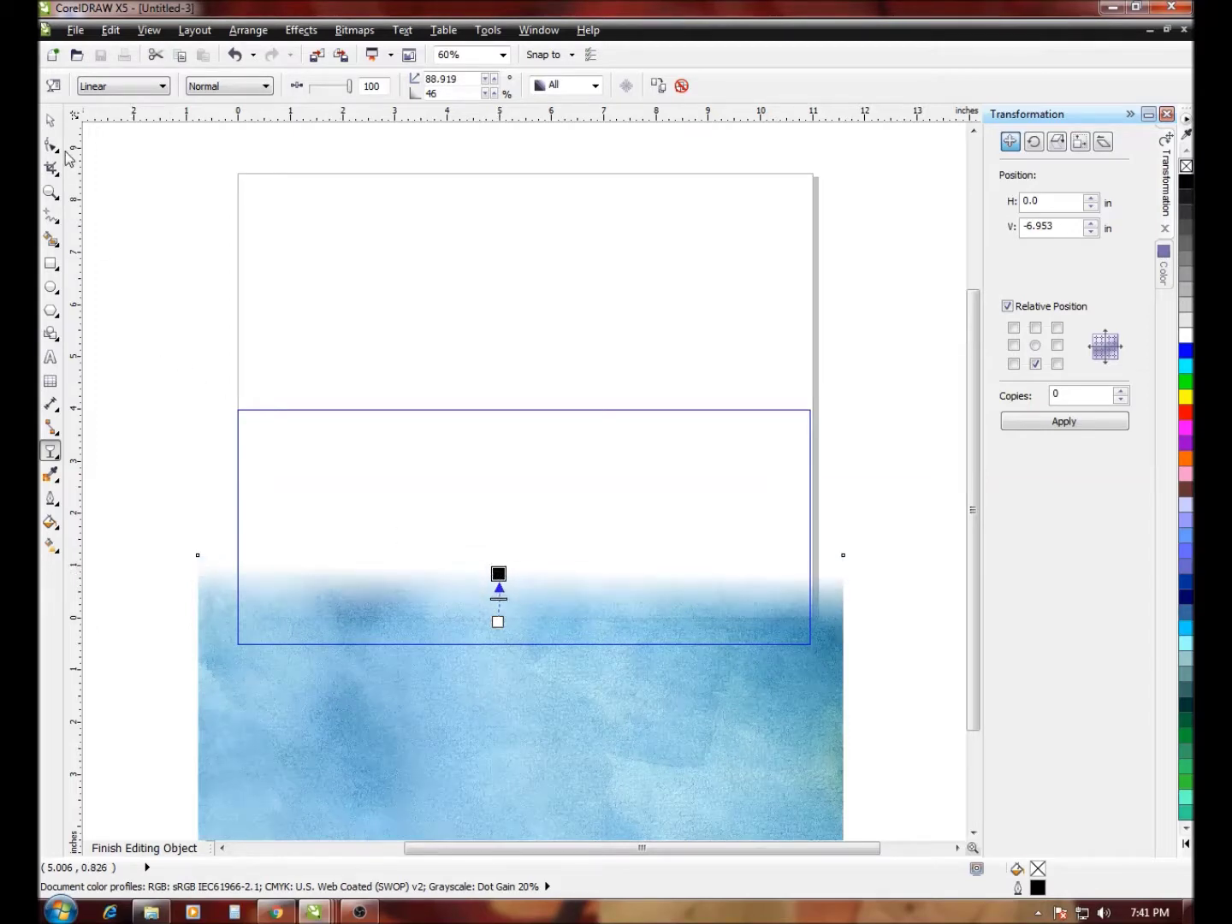
pyautogui.click(51, 124)
pyautogui.moveTo(581, 693); pyautogui.dragTo(576, 653)
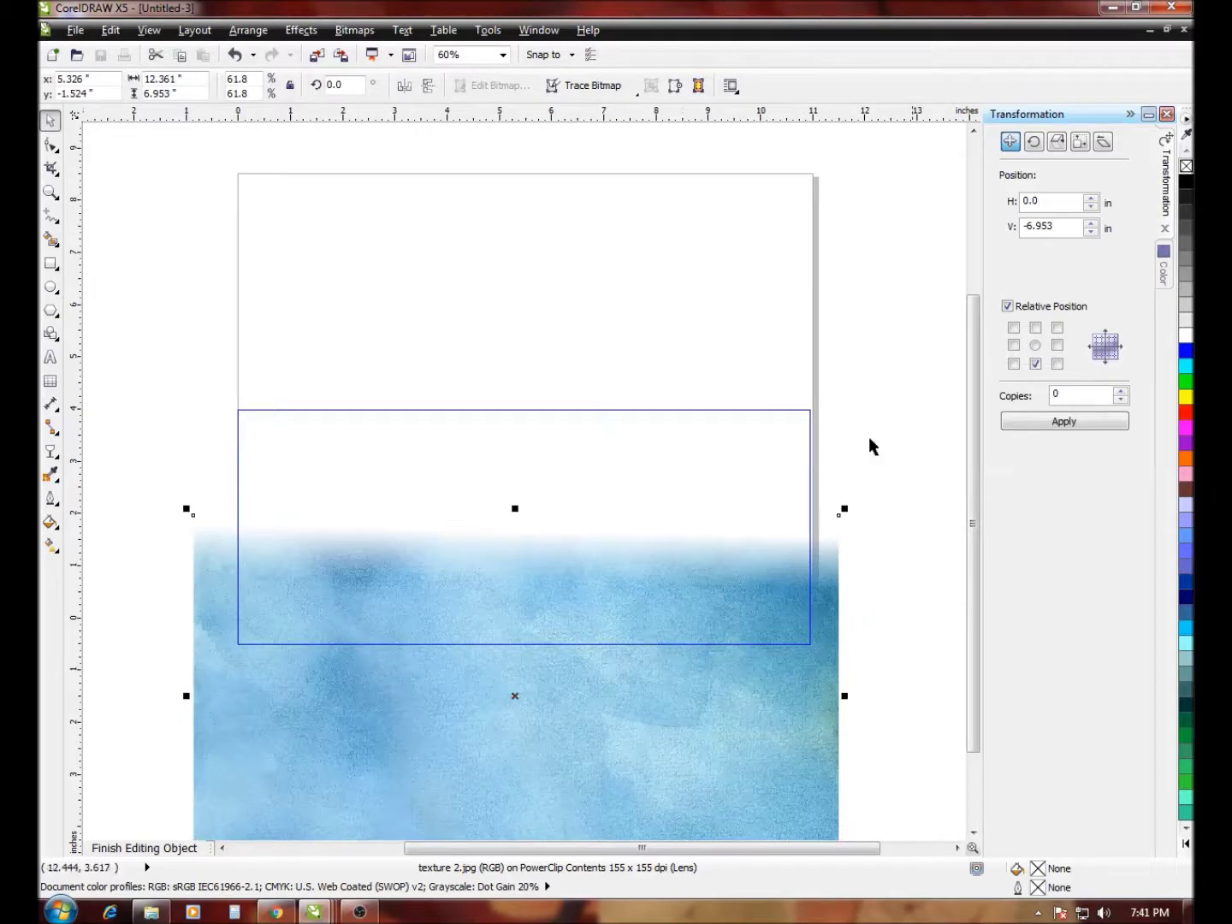
# Duplicate the faded texture image once directly above itself, offset 6.953 in vertically
pyautogui.click(1036, 329)
pyautogui.click(1033, 329)
pyautogui.click(1119, 390)
pyautogui.click(1064, 422)
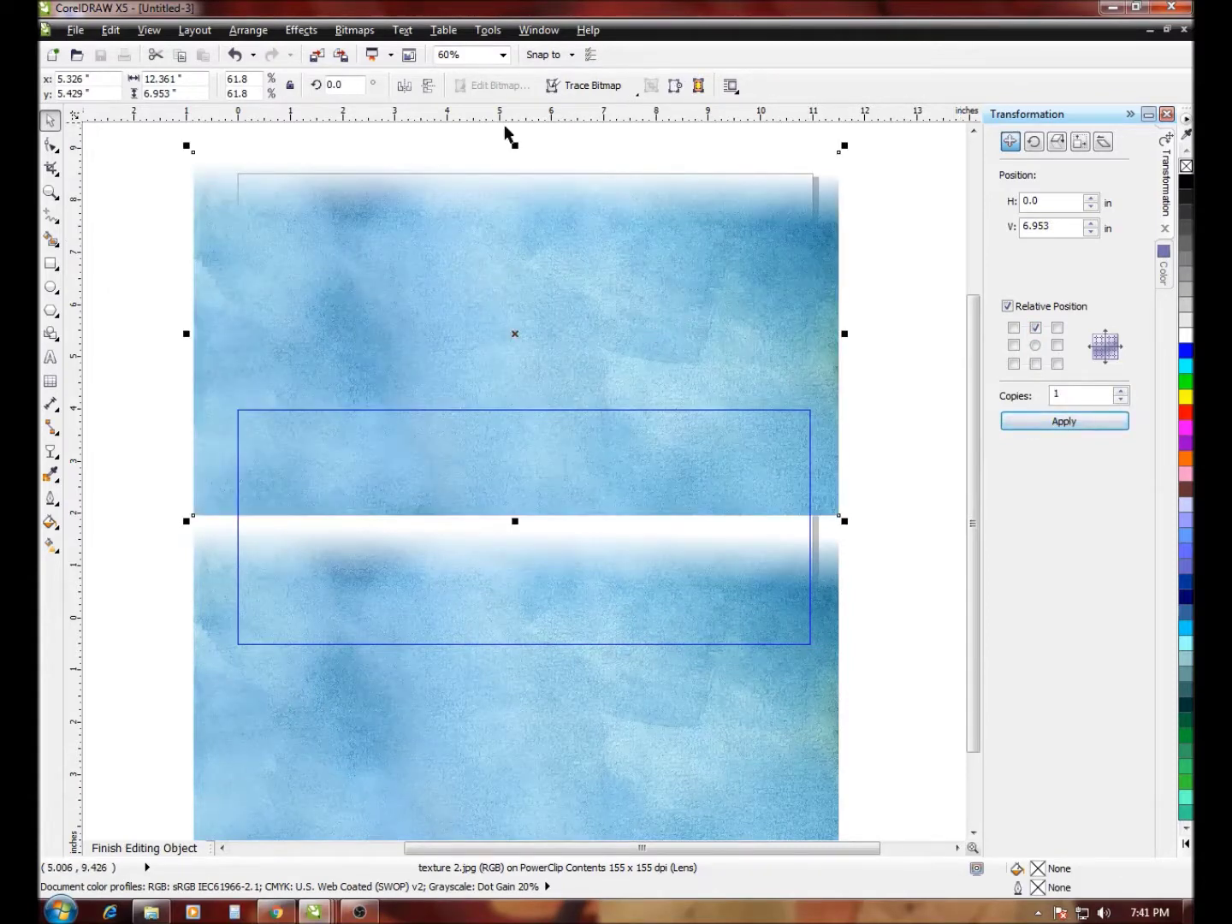
# Mirror the texture copy vertically, shift it down so its faded edge meets the original's, and finish editing the PowerClip contents
pyautogui.click(427, 85)
pyautogui.moveTo(455, 296); pyautogui.dragTo(458, 322)
pyautogui.rightClick(458, 322)
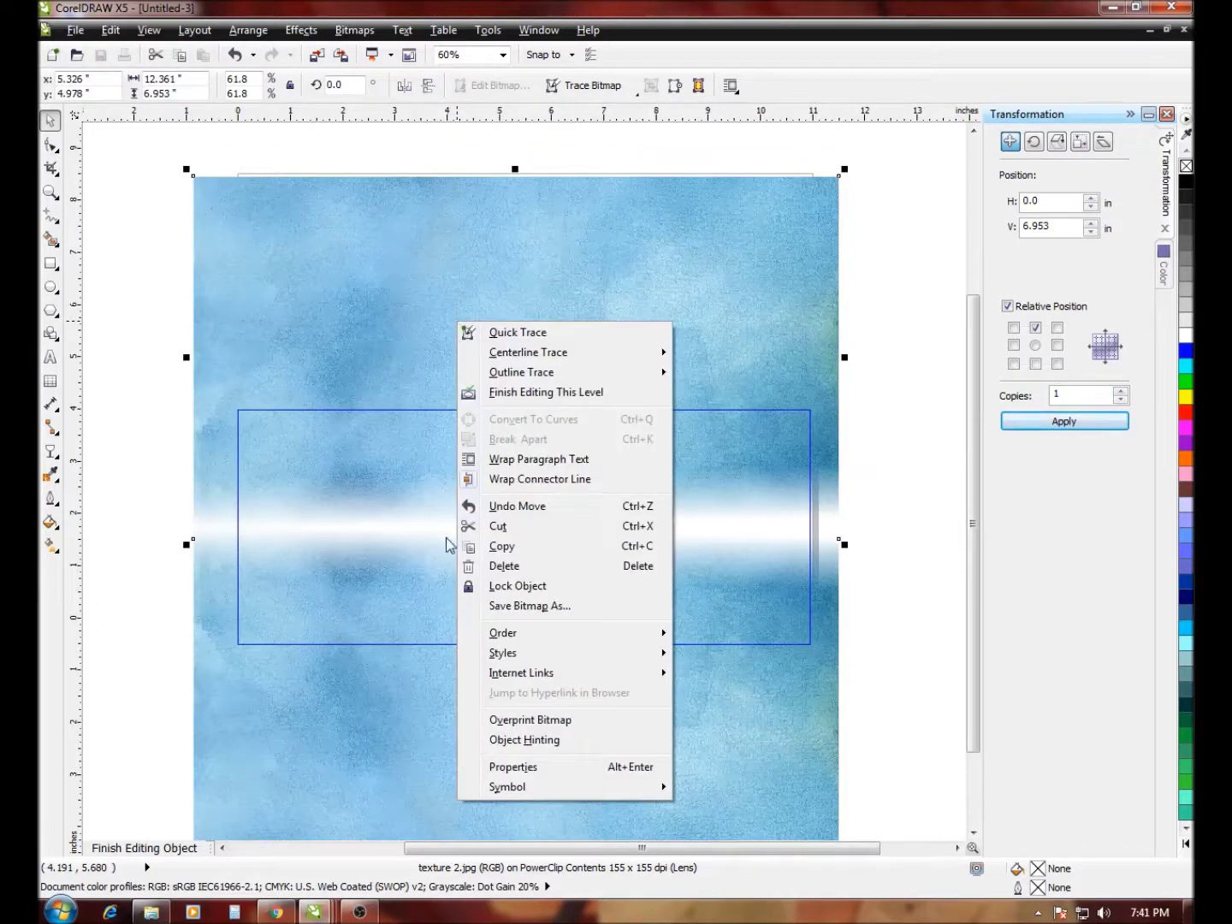
pyautogui.click(503, 396)
pyautogui.click(850, 451)
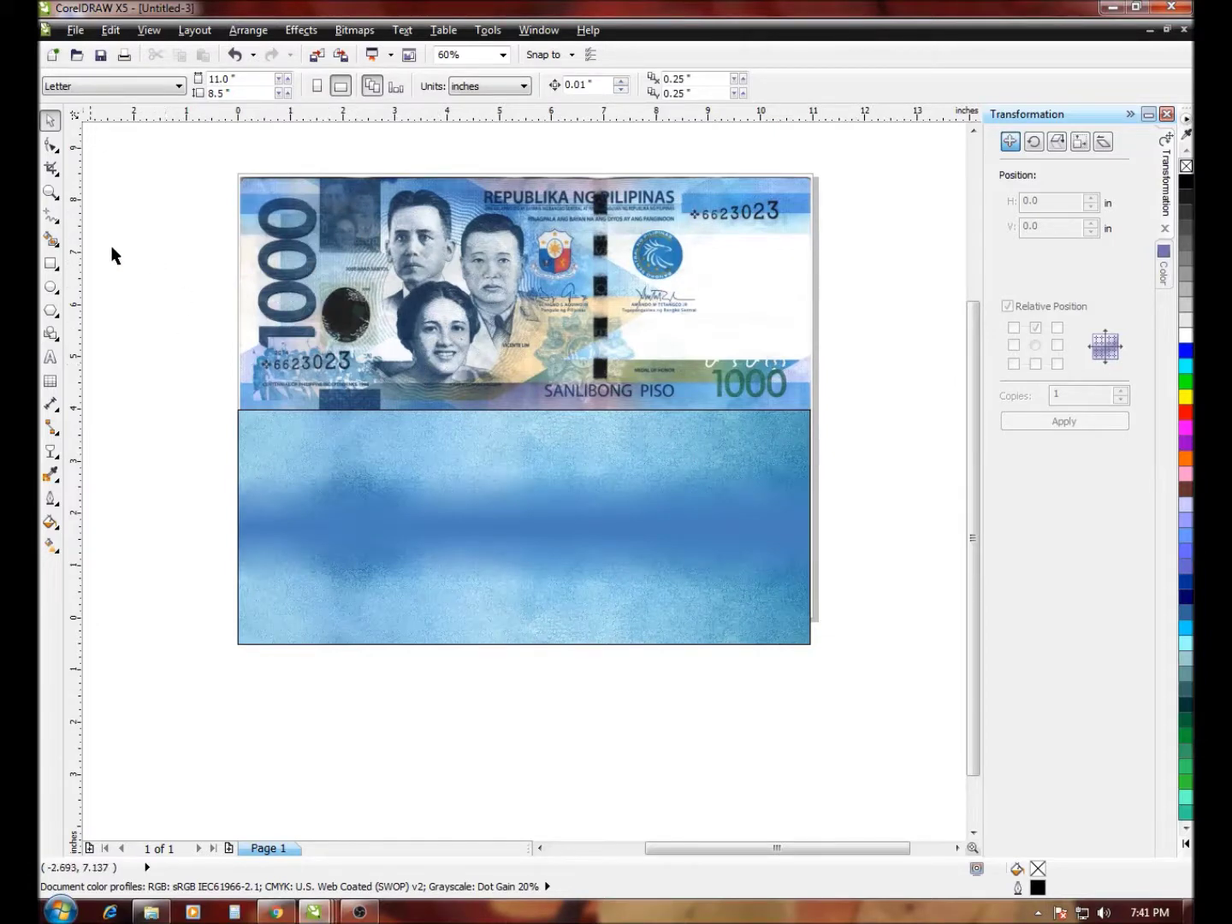
# Duplicate the 1000-piso banknote image once in place with zero offset
pyautogui.click(259, 254)
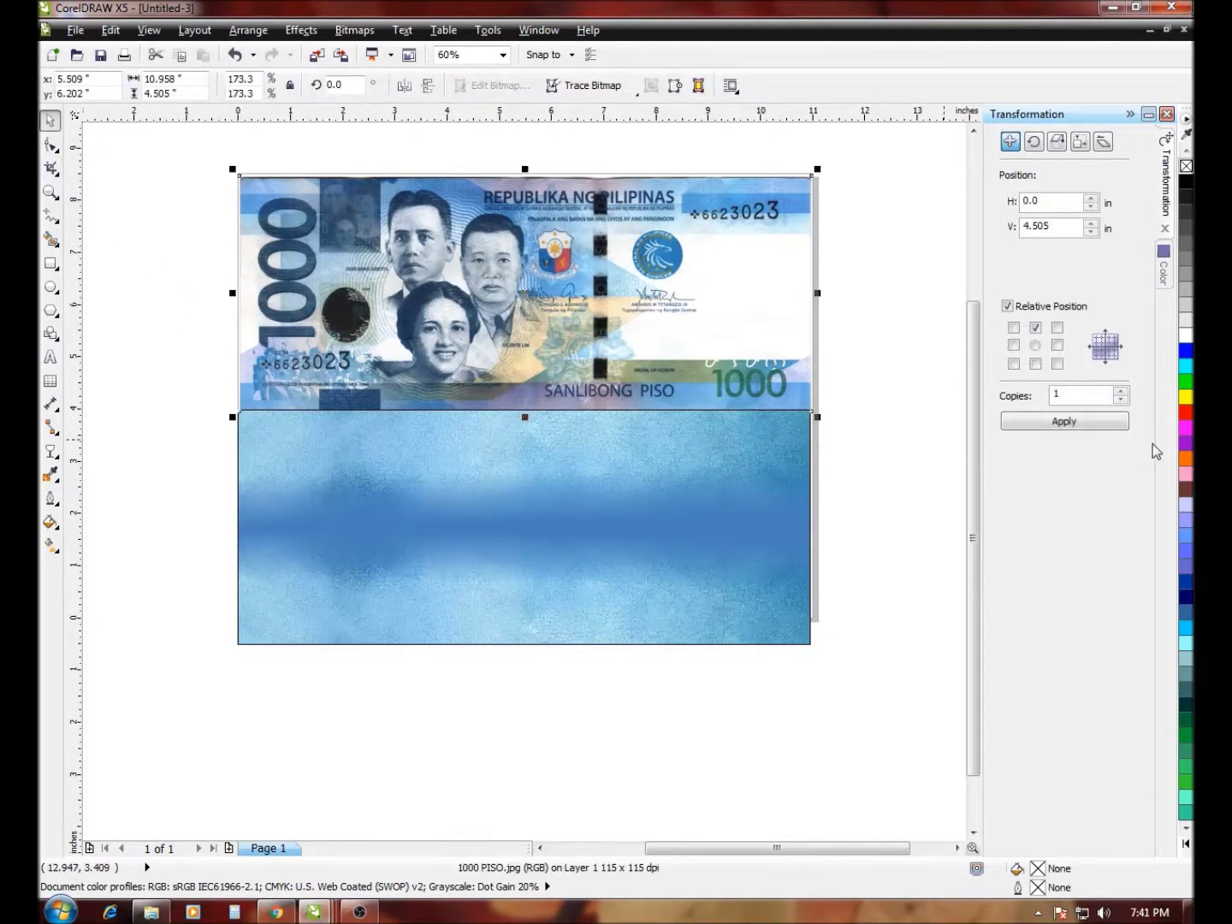
pyautogui.click(1024, 420)
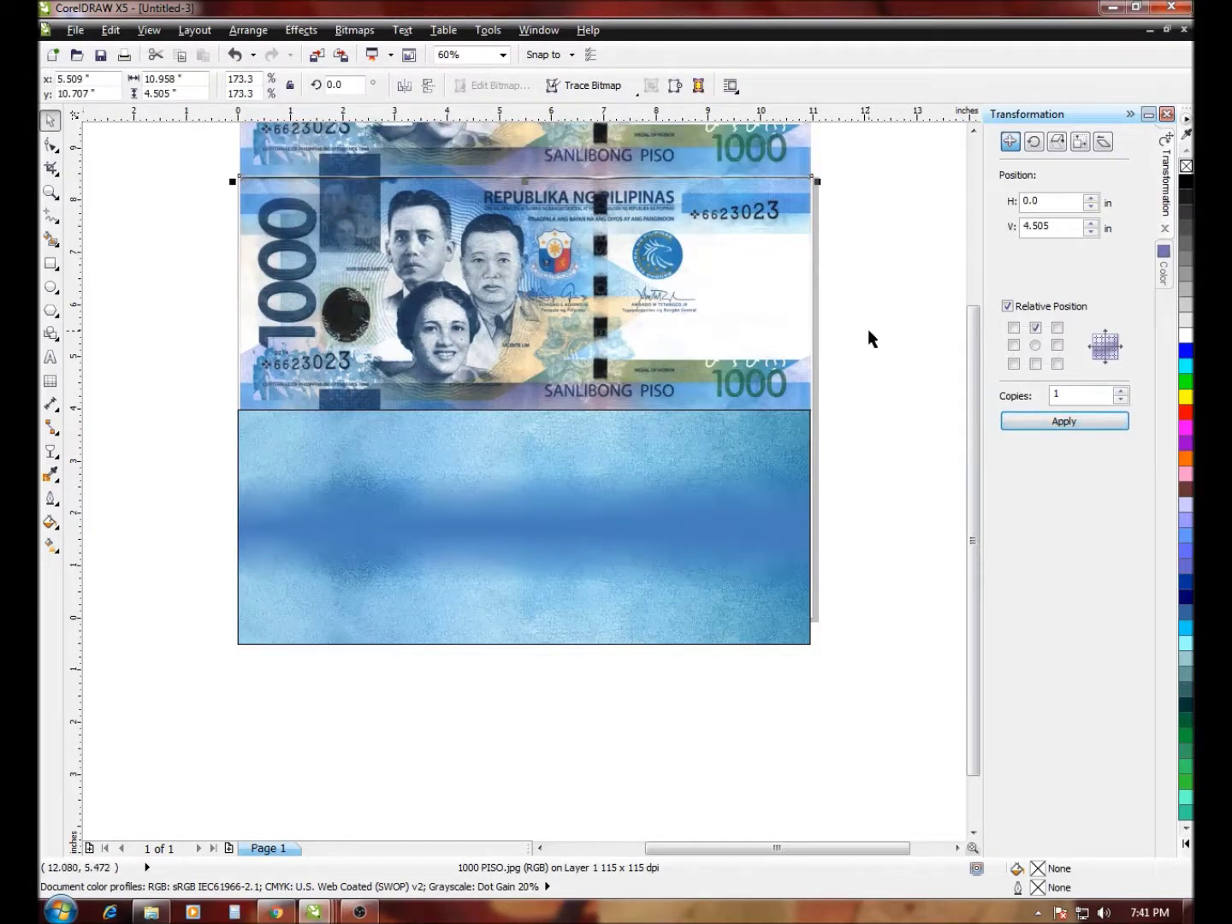
pyautogui.hotkey('ctrl', 'z')
pyautogui.click(1035, 346)
pyautogui.click(1030, 423)
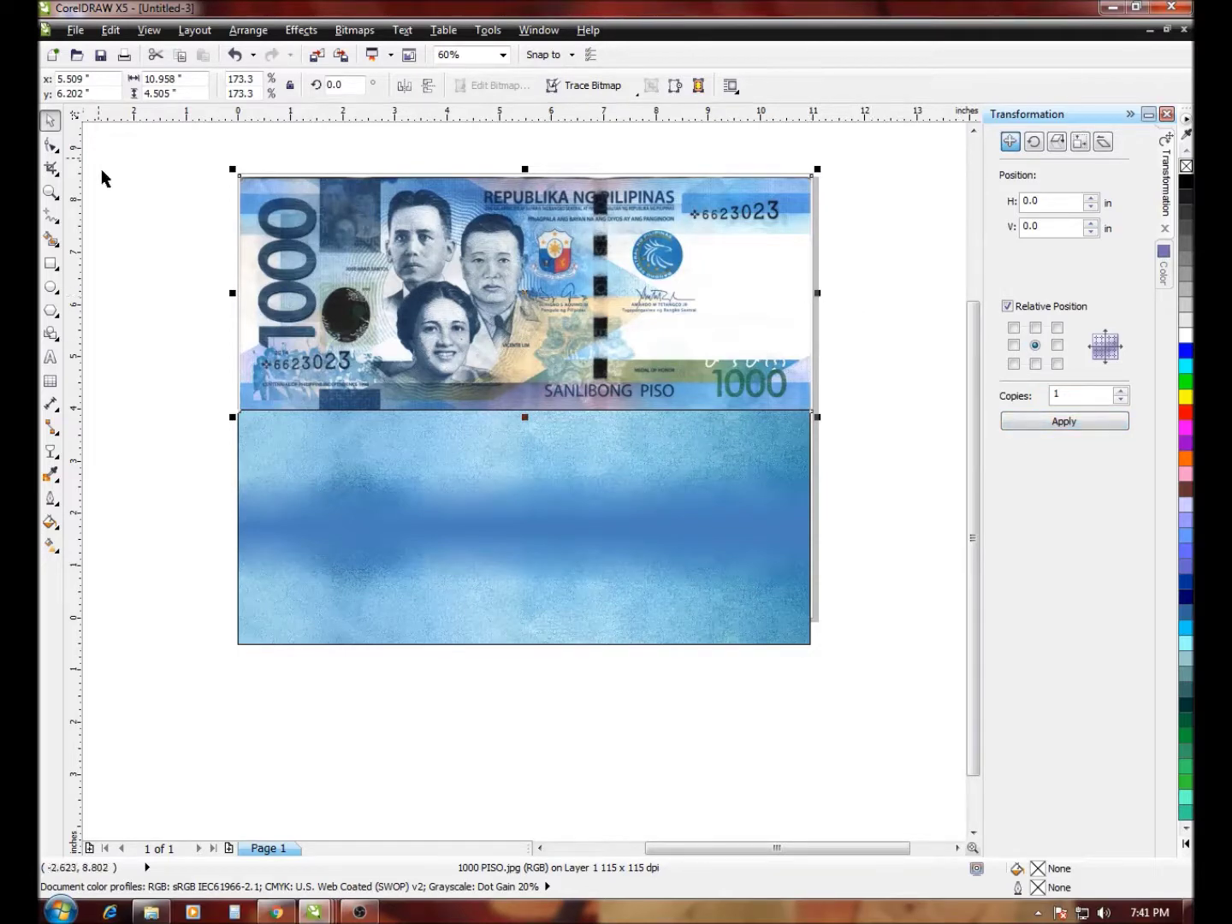
# Crop the banknote copy with the Shape tool to a vertical strip about 1.144 in wide around the dark bands and black oval
pyautogui.click(51, 147)
pyautogui.moveTo(182, 147); pyautogui.dragTo(318, 460)
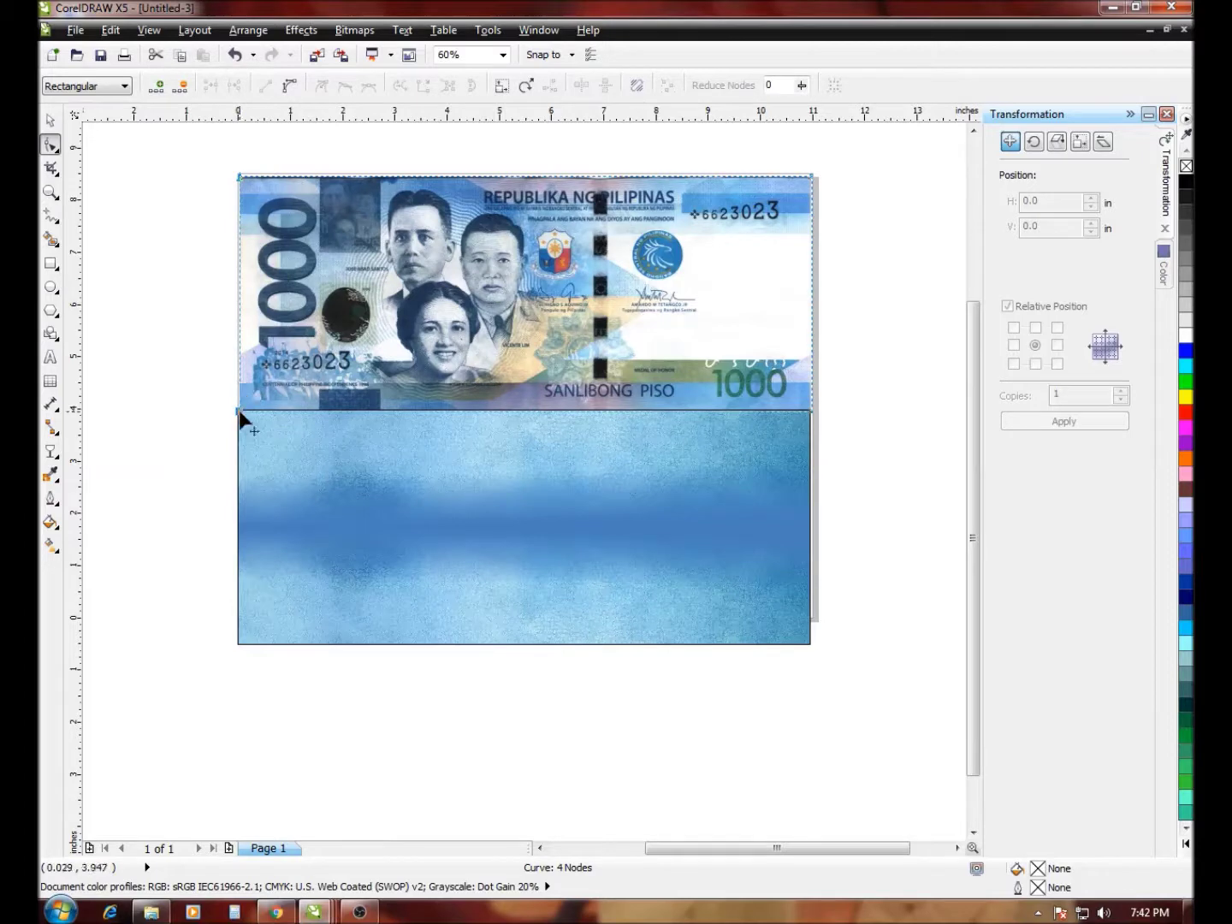
pyautogui.moveTo(239, 411); pyautogui.dragTo(322, 408)
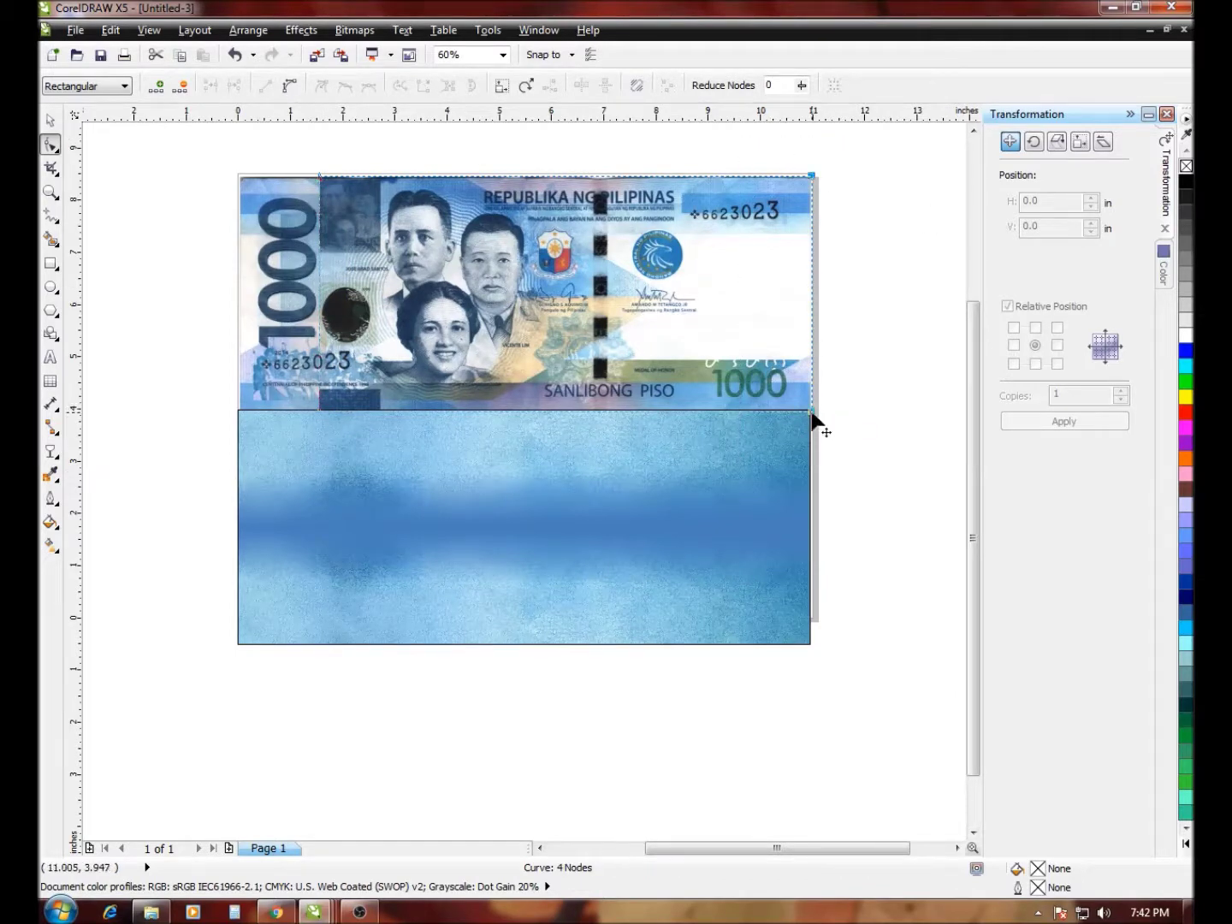
pyautogui.moveTo(817, 419); pyautogui.dragTo(379, 413)
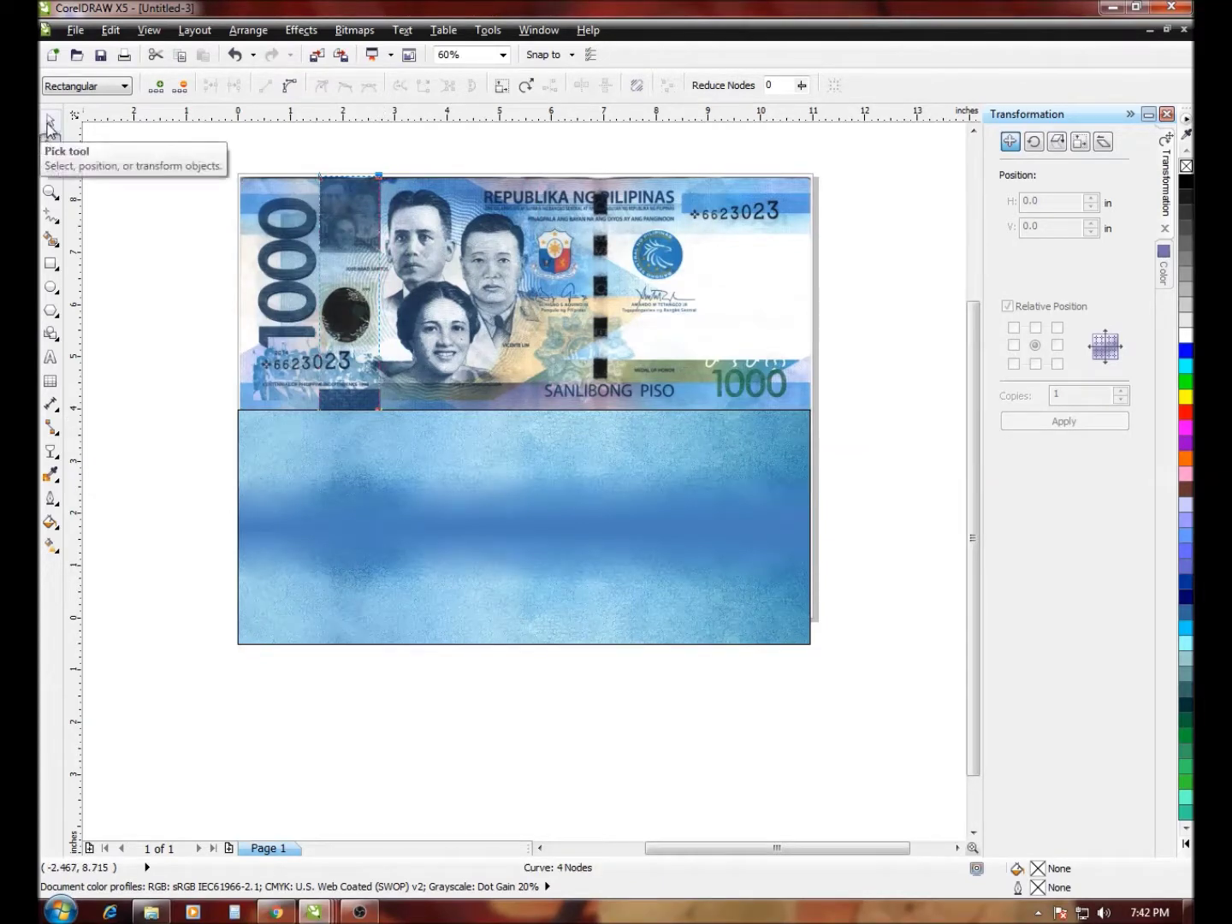
# Move the cropped strip down 4.505 in onto the blue panel without copies and bring it to the front of the page
pyautogui.click(49, 125)
pyautogui.click(1035, 365)
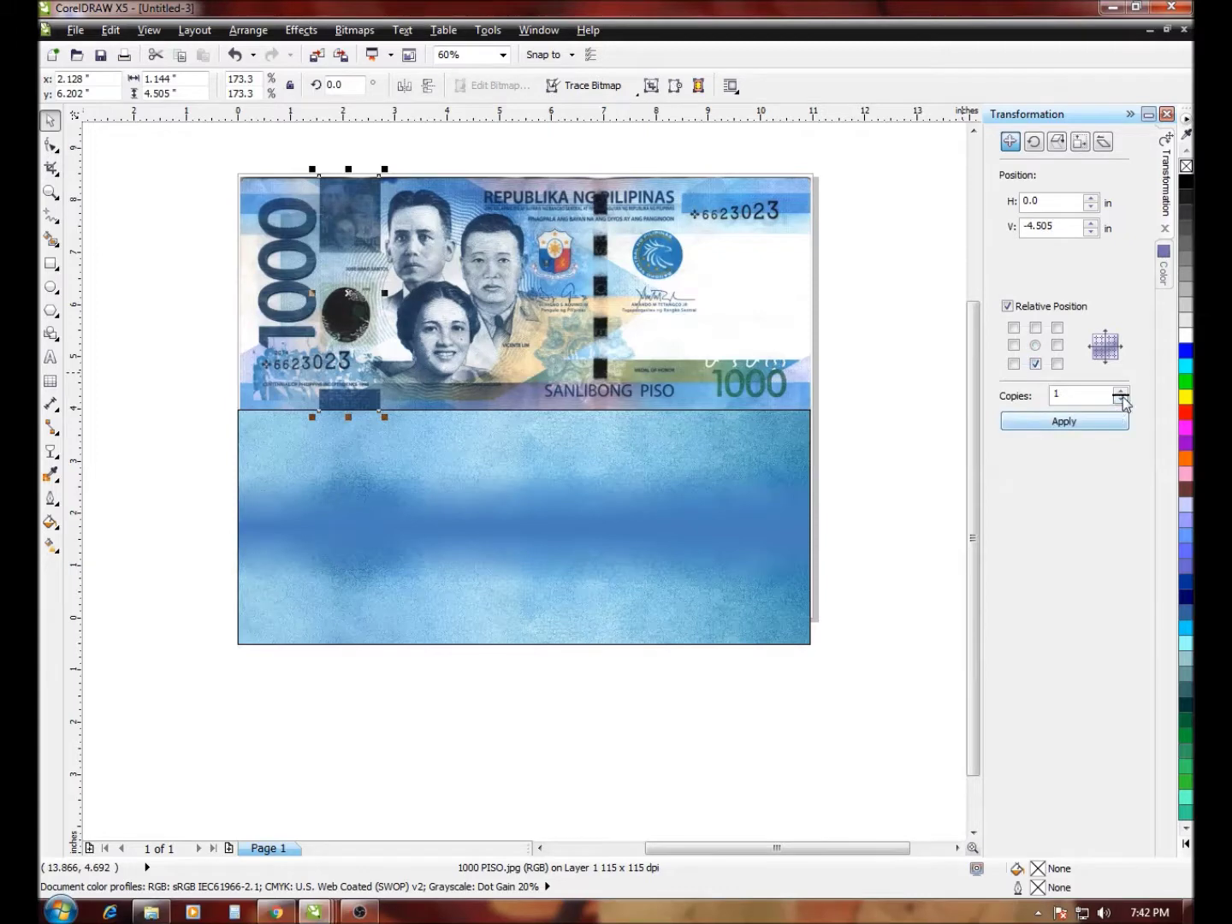
pyautogui.click(1120, 400)
pyautogui.click(1091, 421)
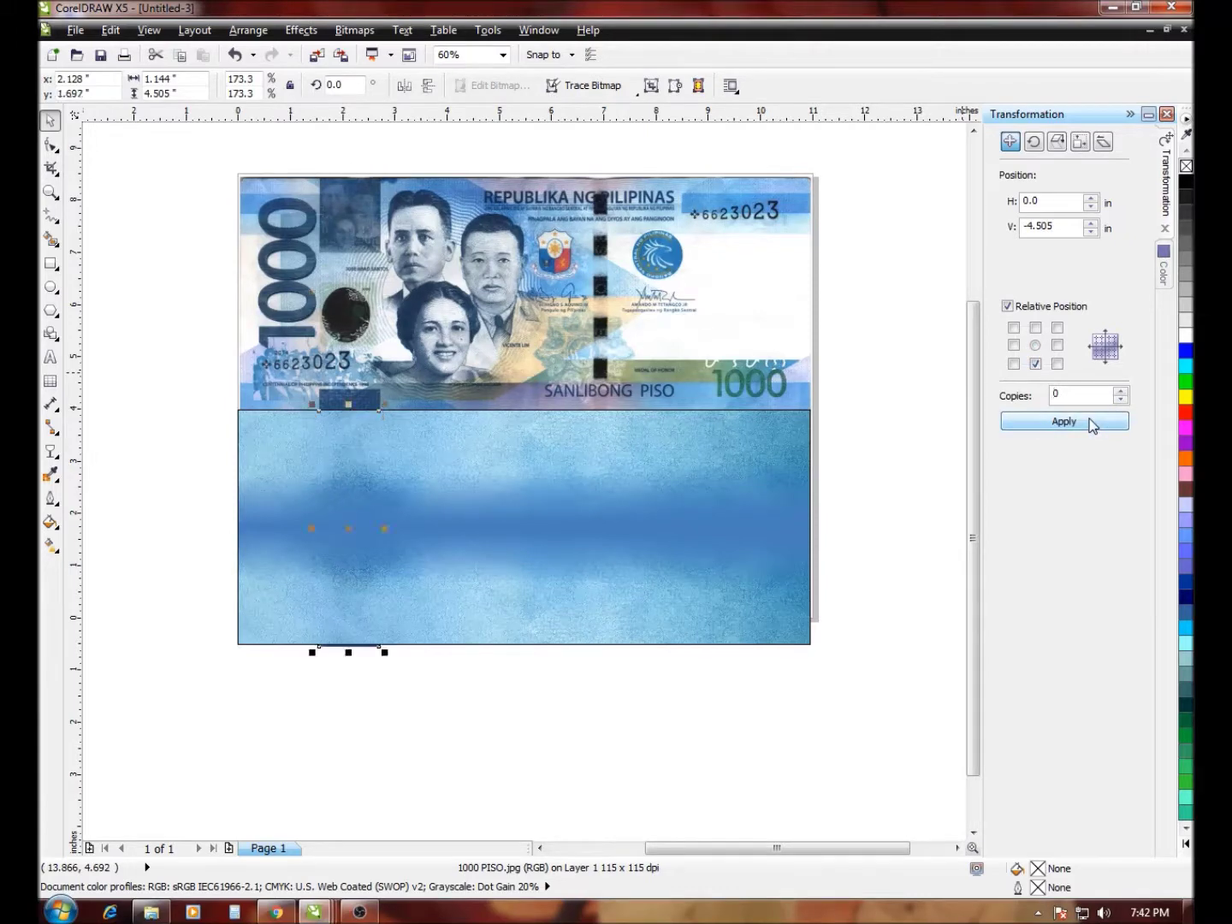
pyautogui.rightClick(342, 650)
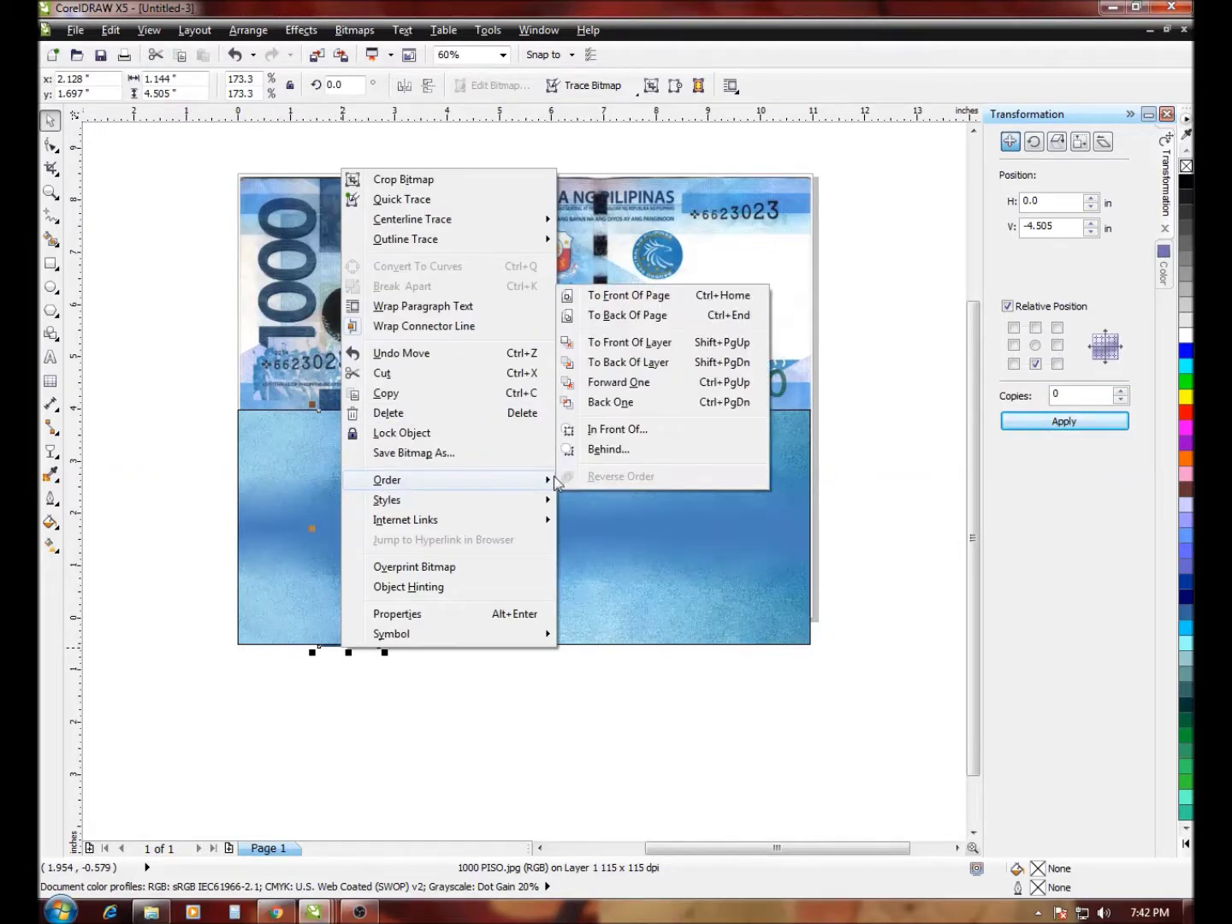
pyautogui.click(621, 295)
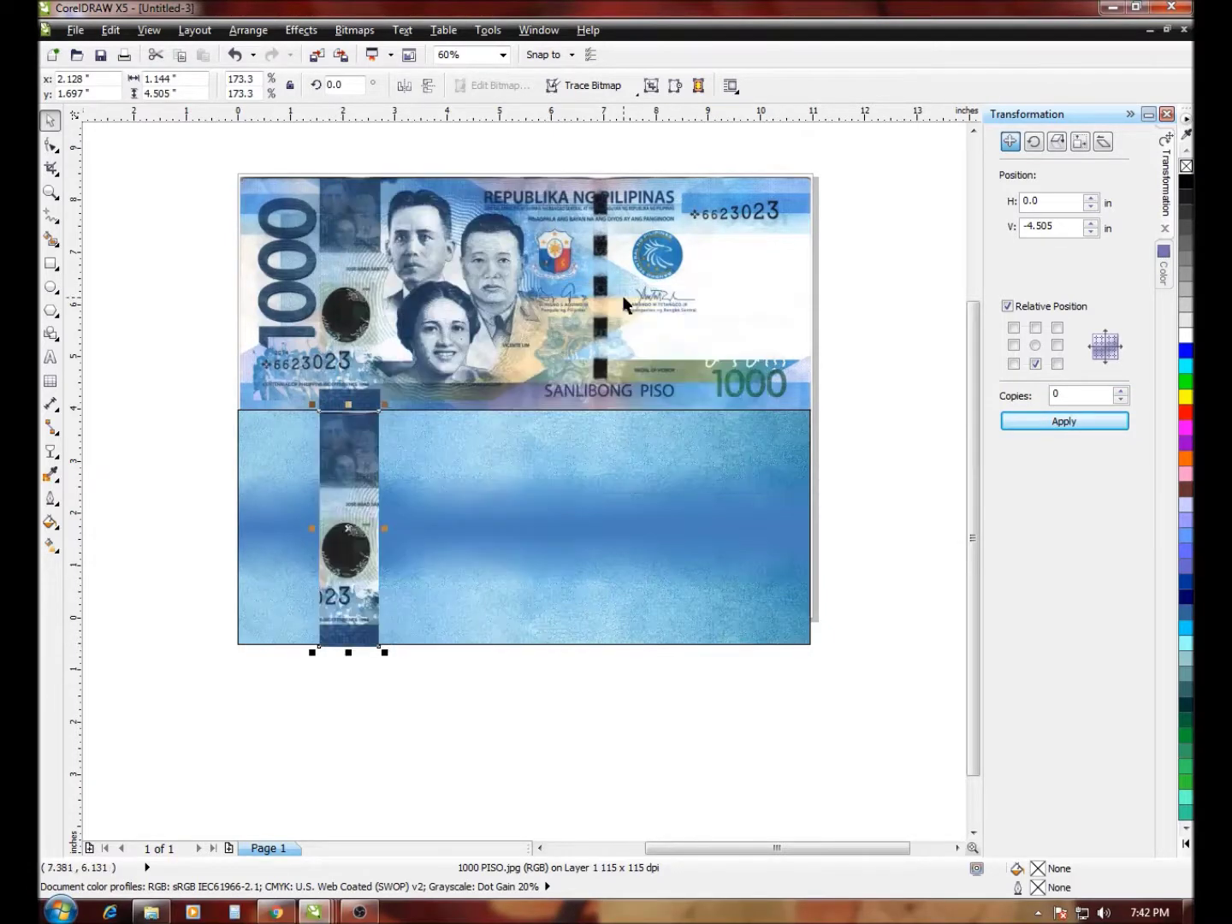
pyautogui.click(515, 715)
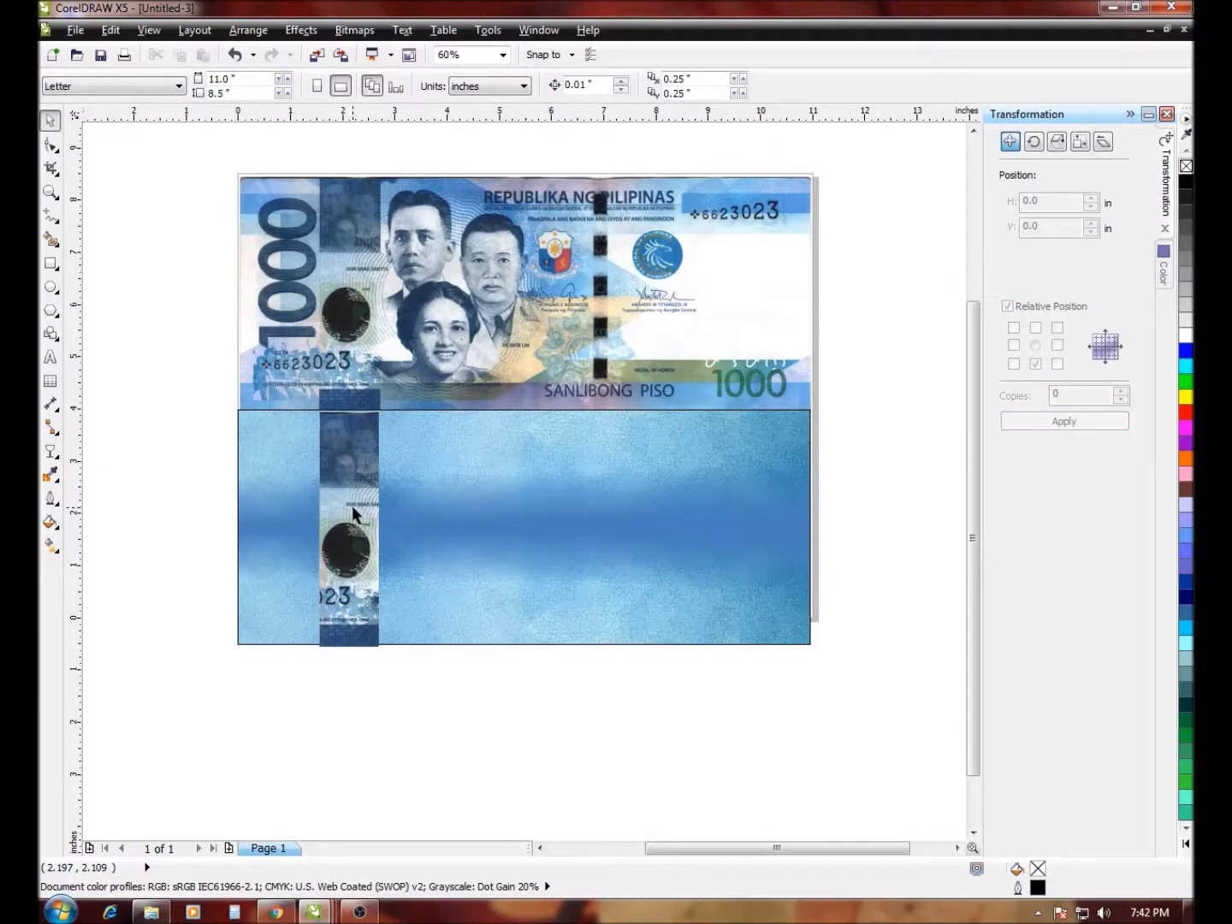
pyautogui.click(51, 191)
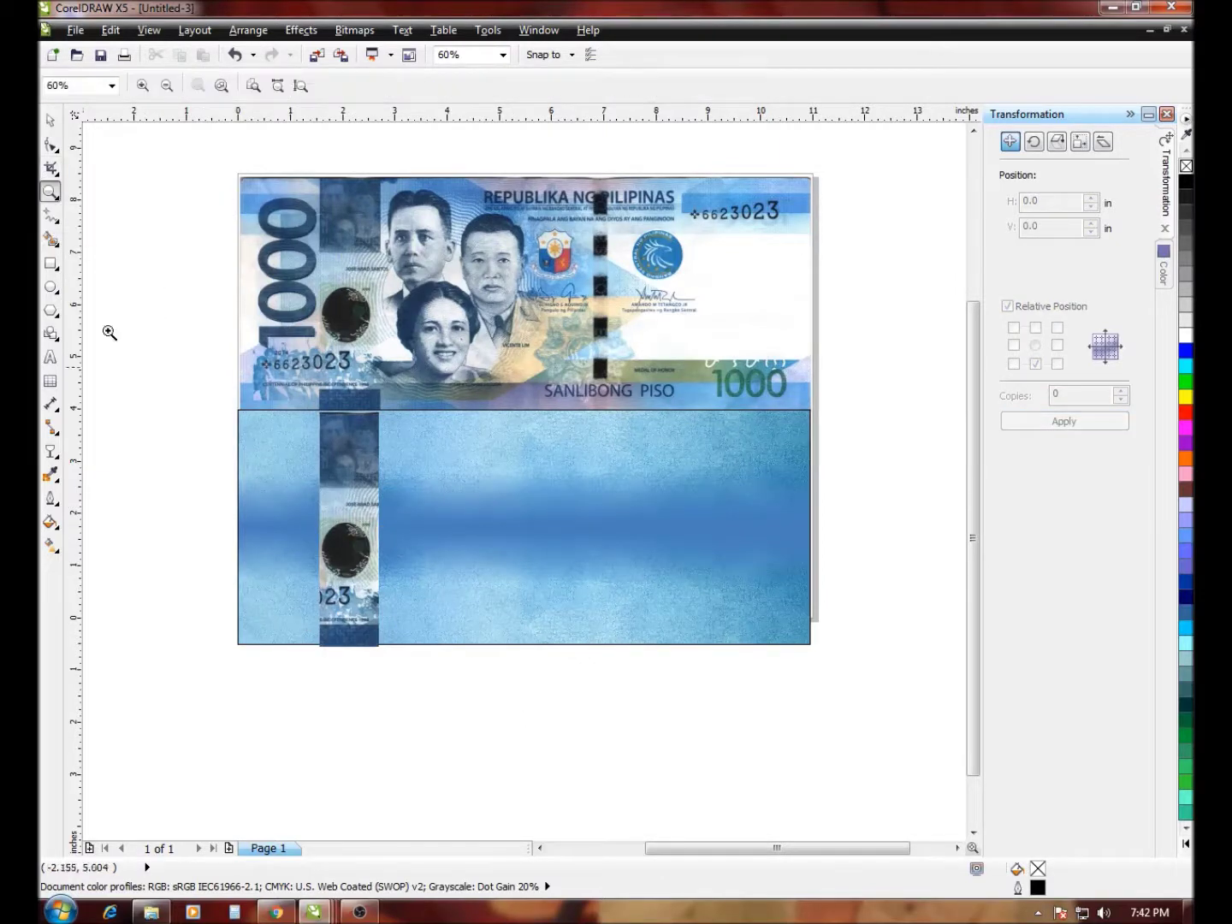
pyautogui.moveTo(201, 392); pyautogui.dragTo(727, 691)
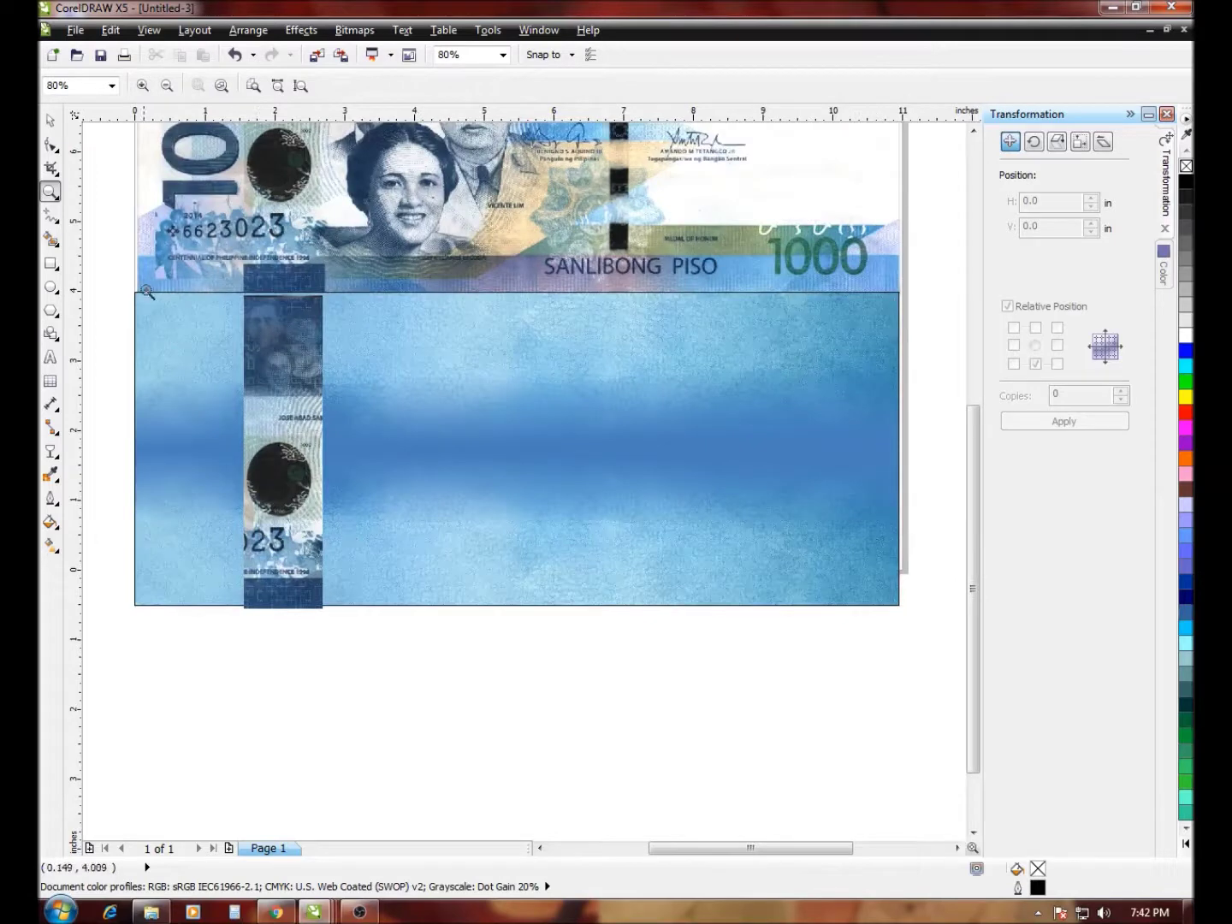
pyautogui.rightClick(89, 219)
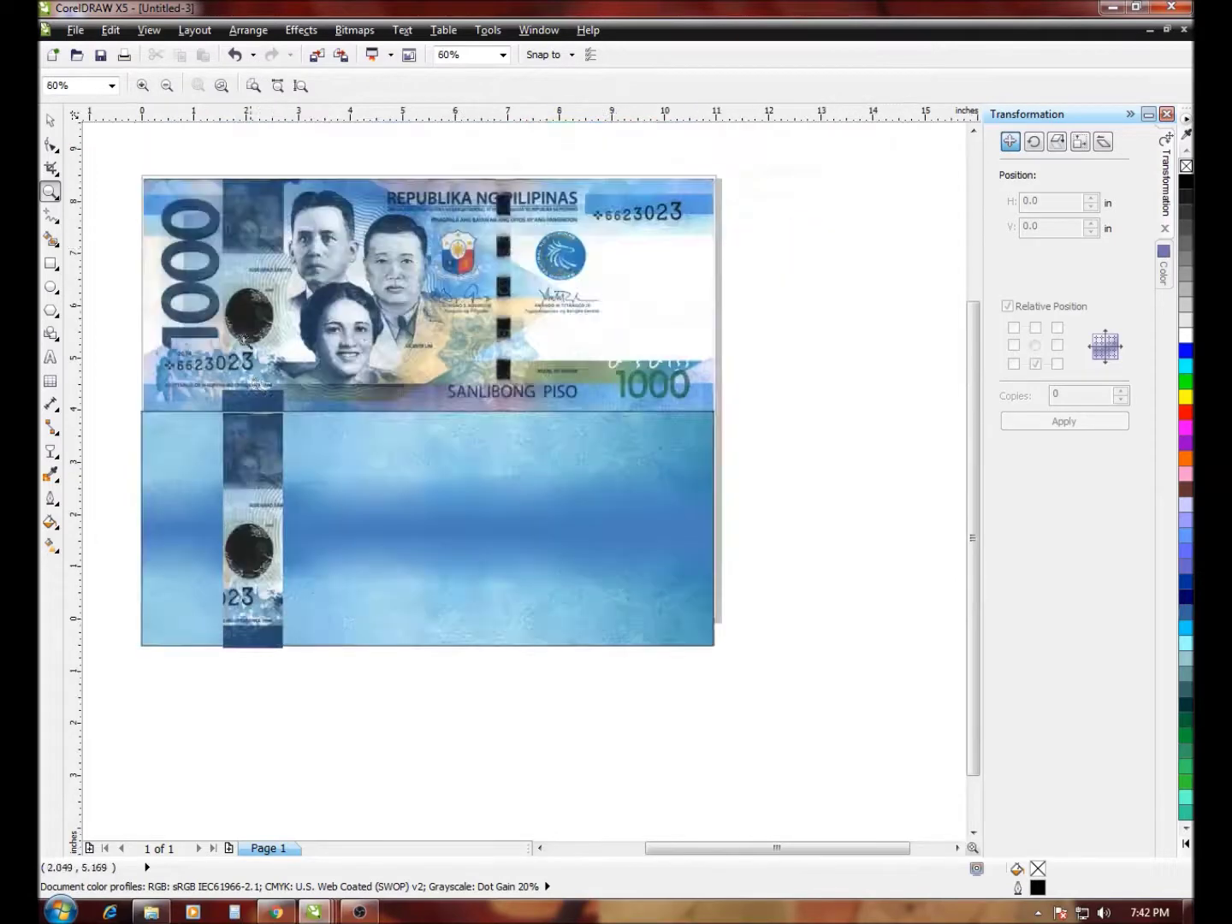
pyautogui.click(52, 121)
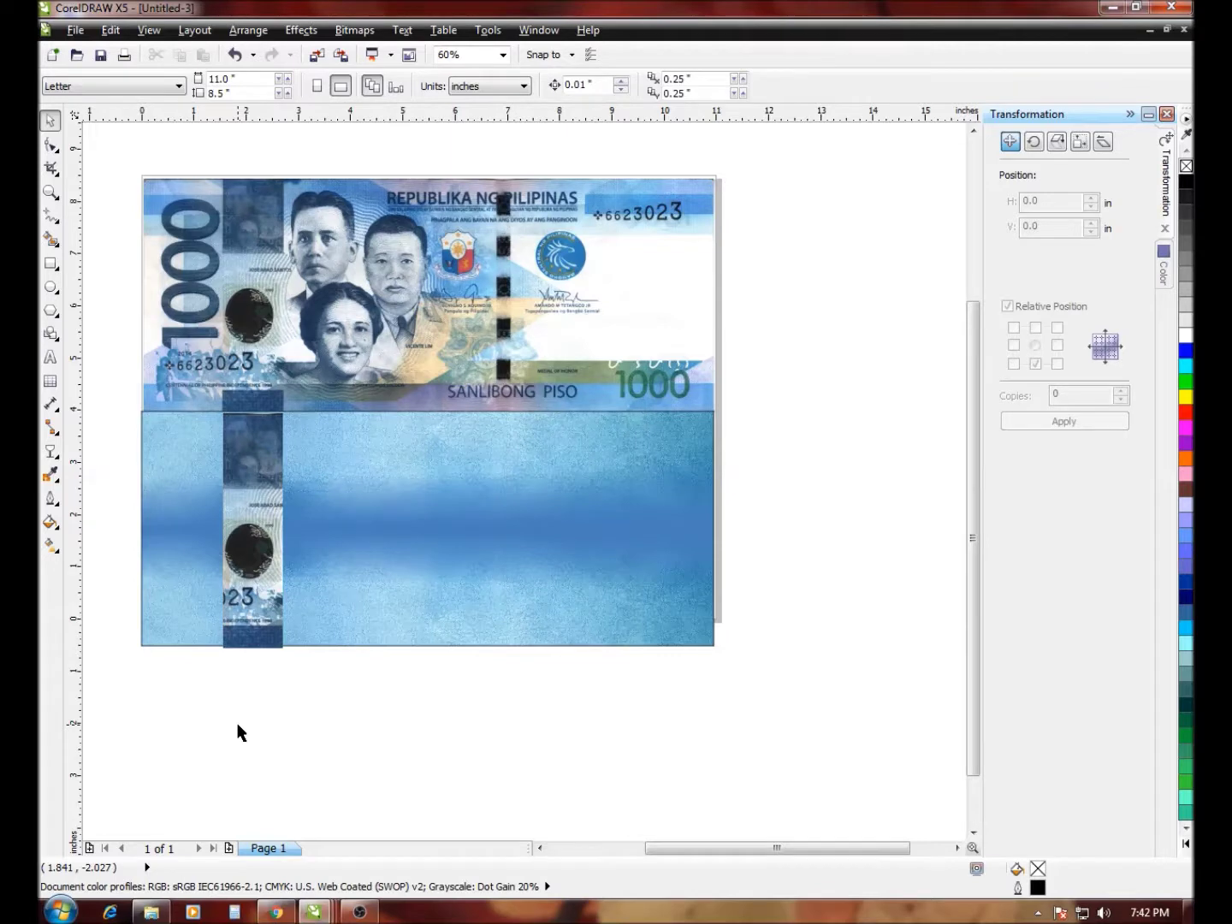
# Add the artistic text "1500" below the blue panel and set its font to Arial Black
pyautogui.press('F8')
pyautogui.click(237, 724)
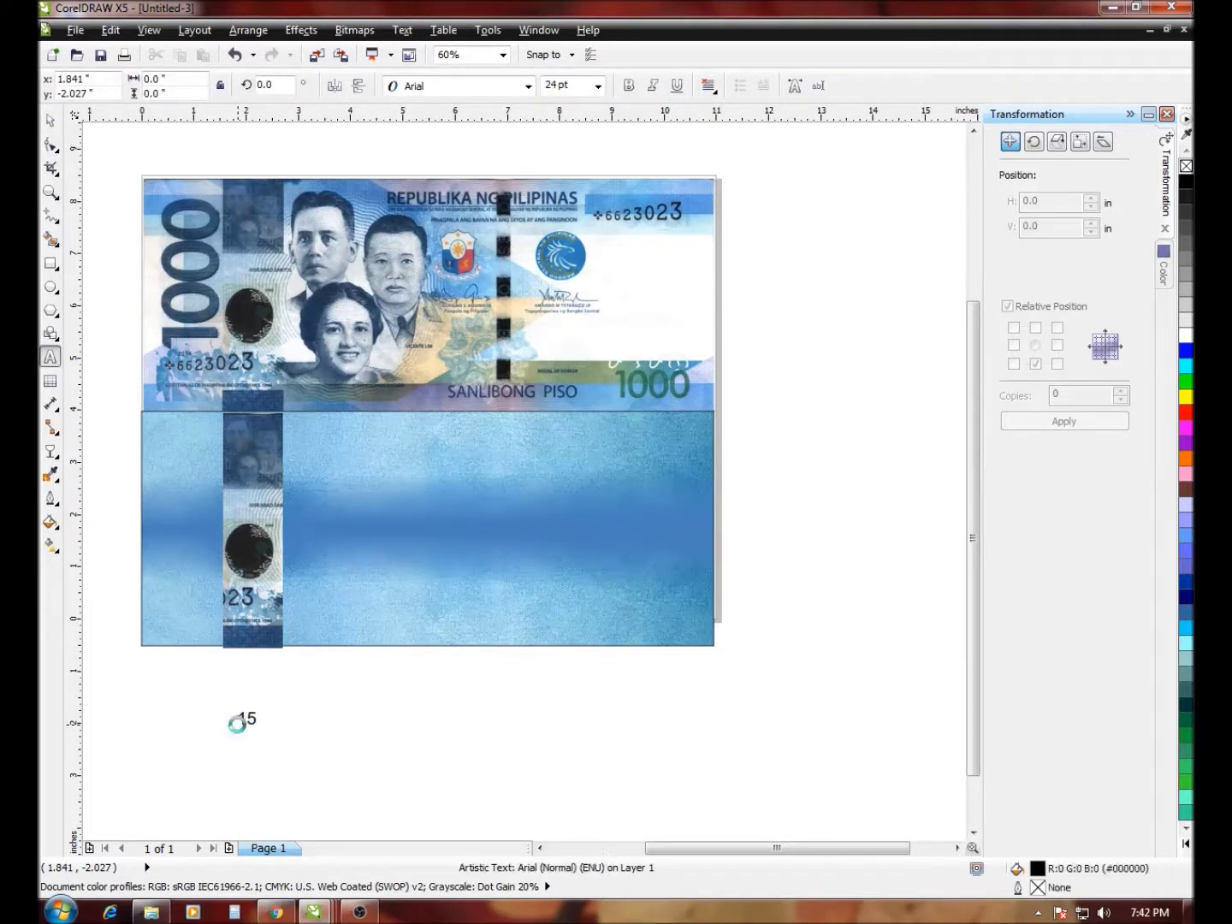
pyautogui.press('Escape')
pyautogui.click(50, 124)
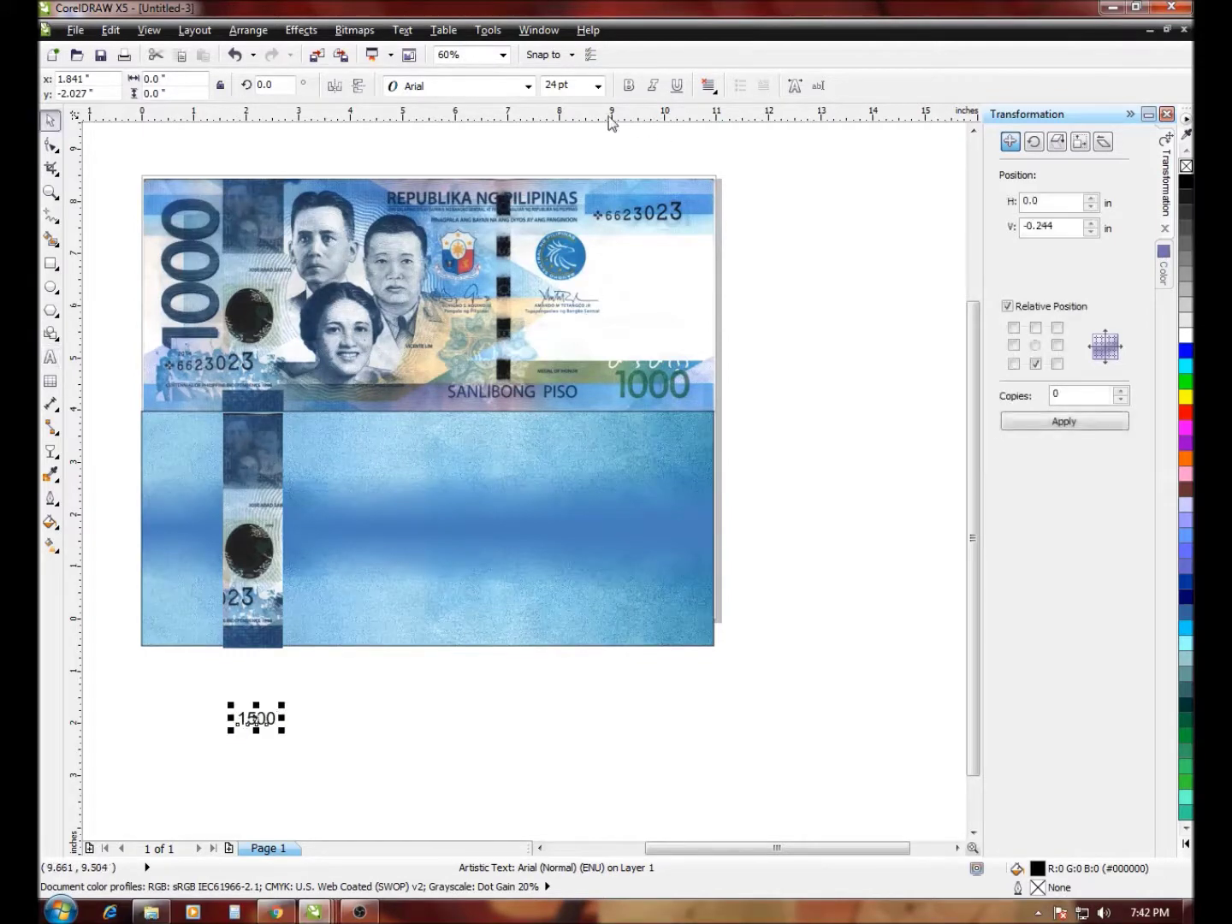
pyautogui.click(528, 85)
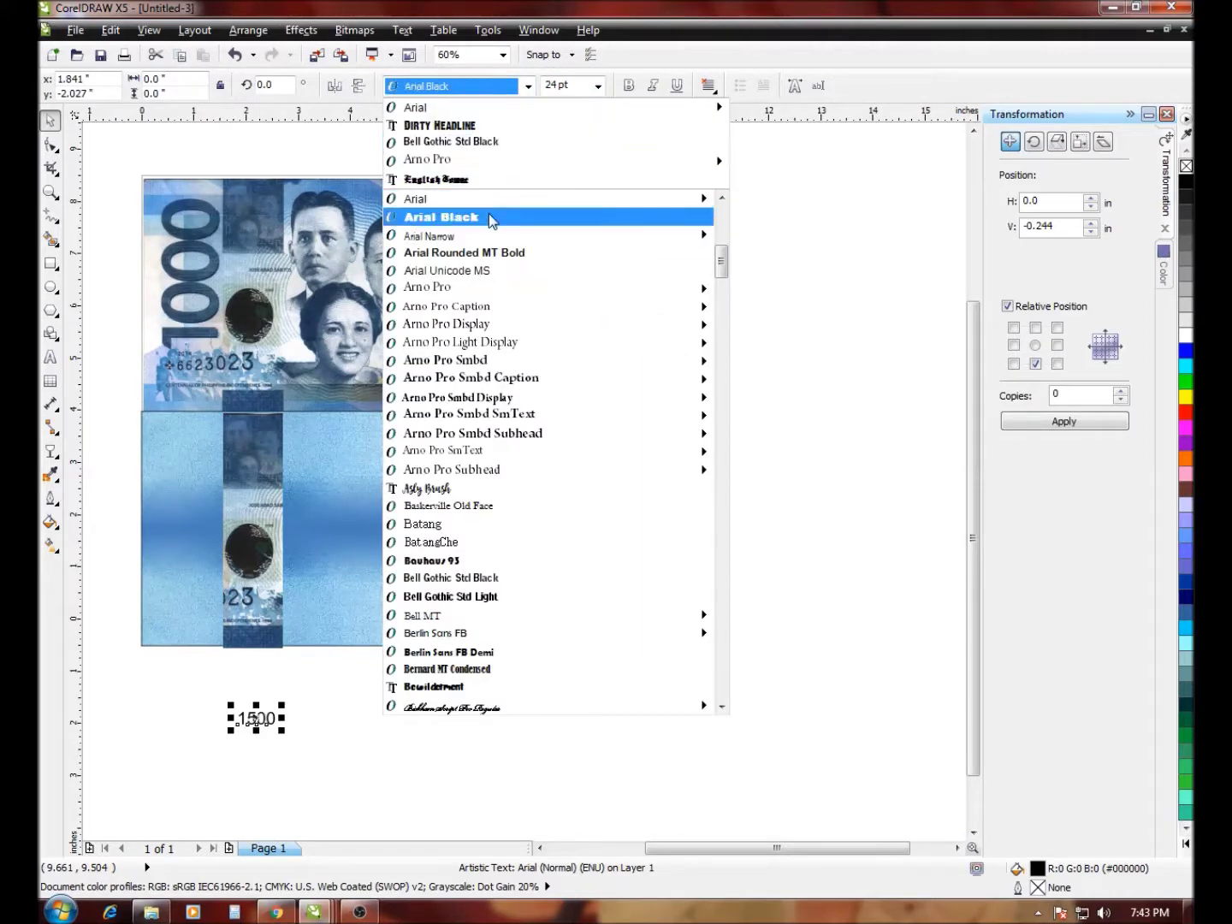
pyautogui.click(488, 214)
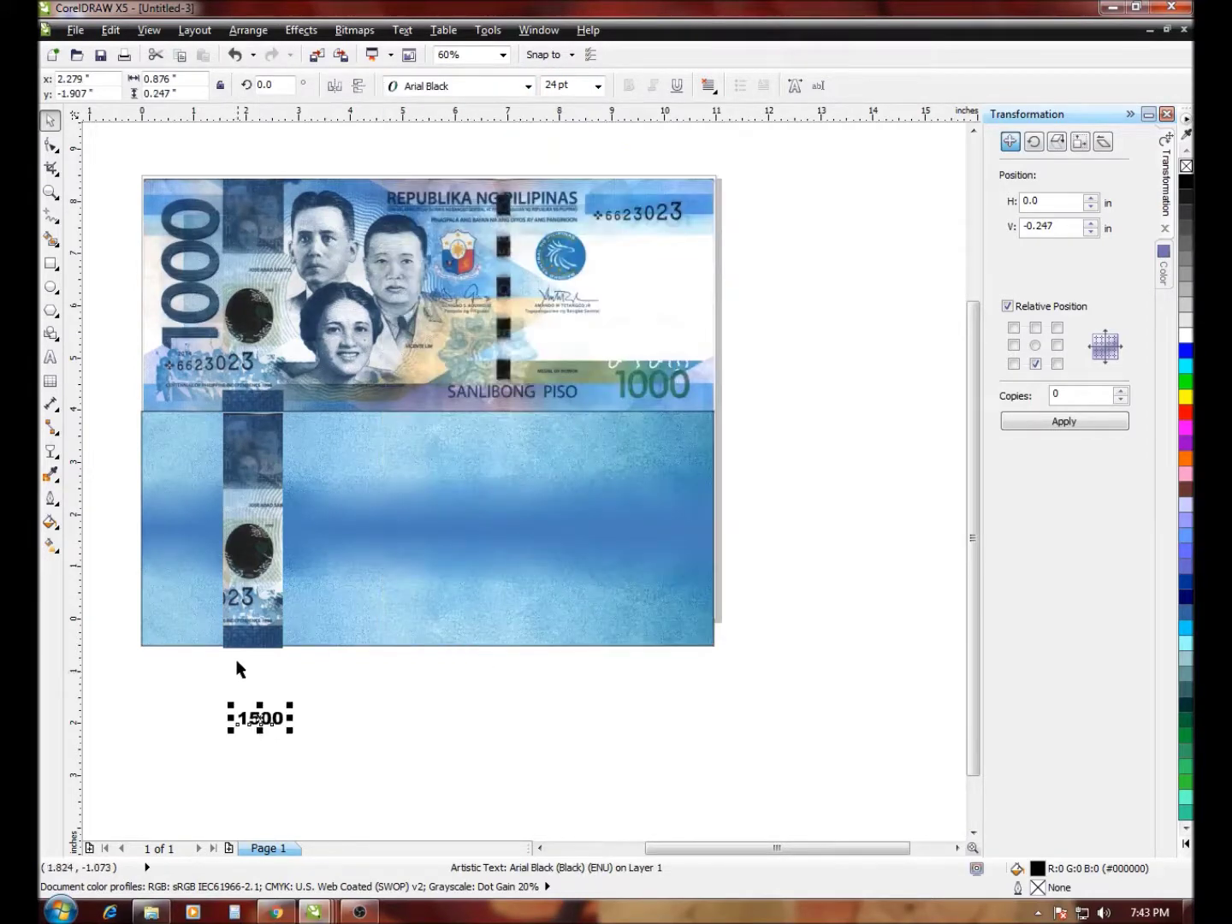
# Move the "1500" text onto the upper part of the strip and rotate it to about 91.1 degrees
pyautogui.moveTo(261, 719); pyautogui.dragTo(237, 595)
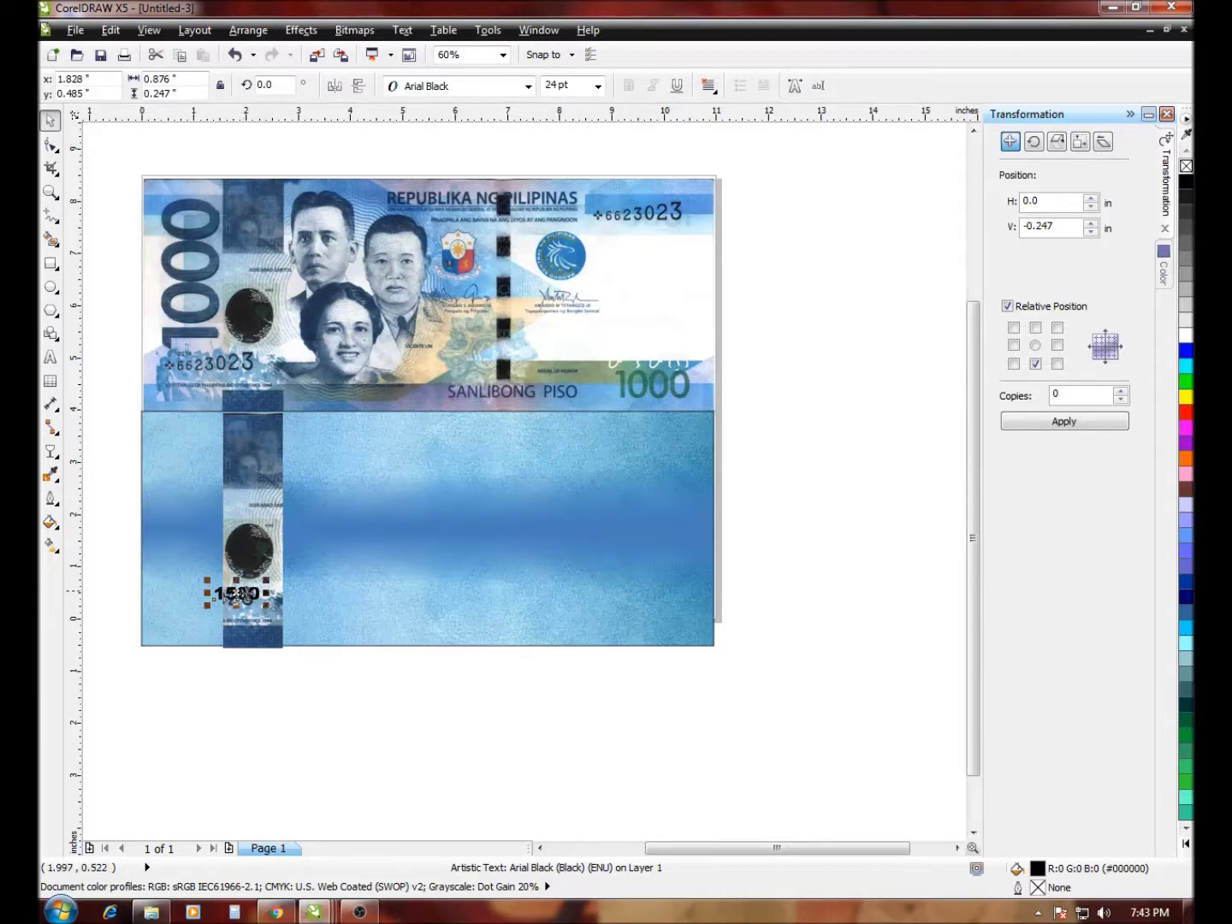
pyautogui.moveTo(242, 596)
pyautogui.mouseDown()
pyautogui.moveTo(235, 472)
pyautogui.moveTo(255, 453)
pyautogui.moveTo(244, 419)
pyautogui.moveTo(243, 441)
pyautogui.mouseUp()
pyautogui.click(229, 468)
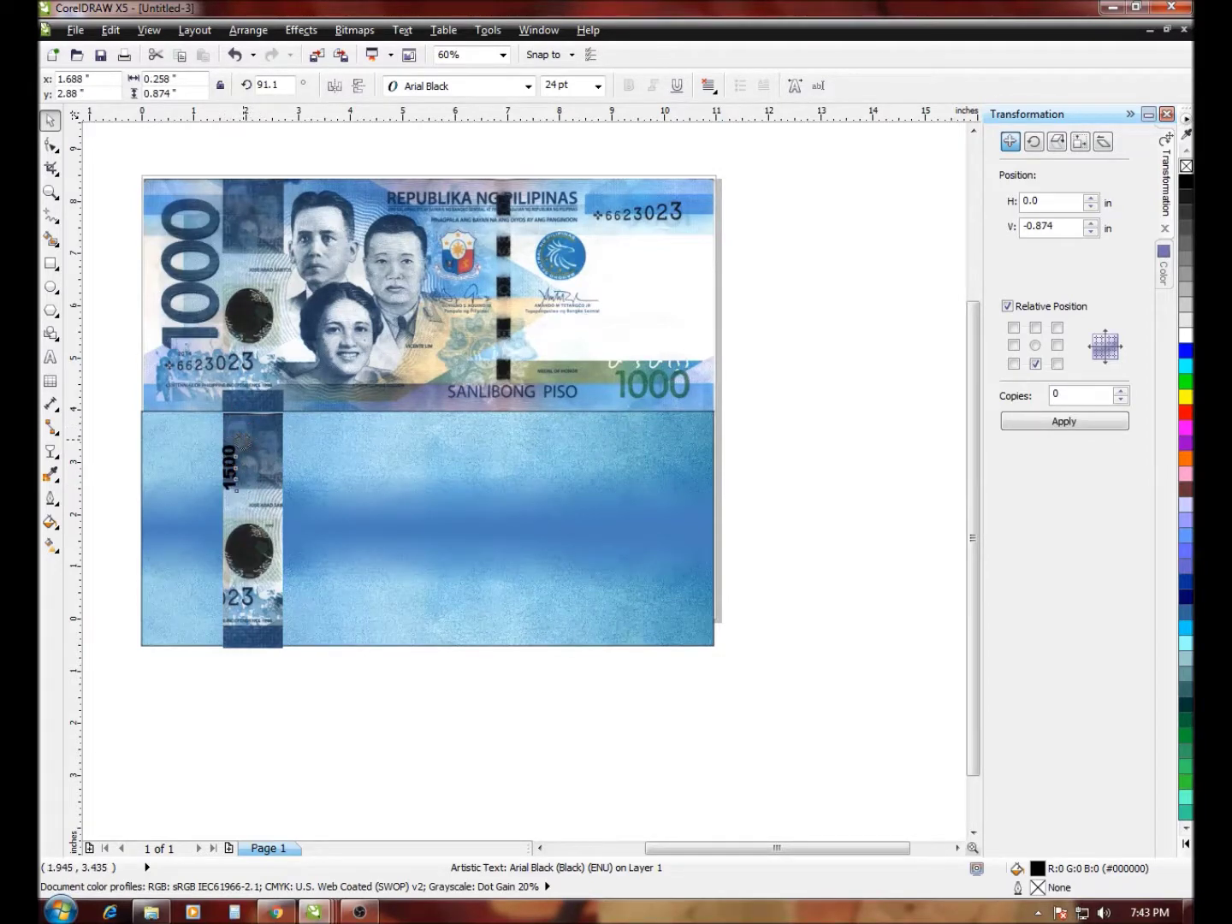
# Enlarge the rotated "1500" to about 80 pt, matching the banknote's vertical "1000", and place it on the blue panel beside the strip
pyautogui.click(241, 457)
pyautogui.click(229, 466)
pyautogui.moveTo(229, 466); pyautogui.dragTo(224, 359)
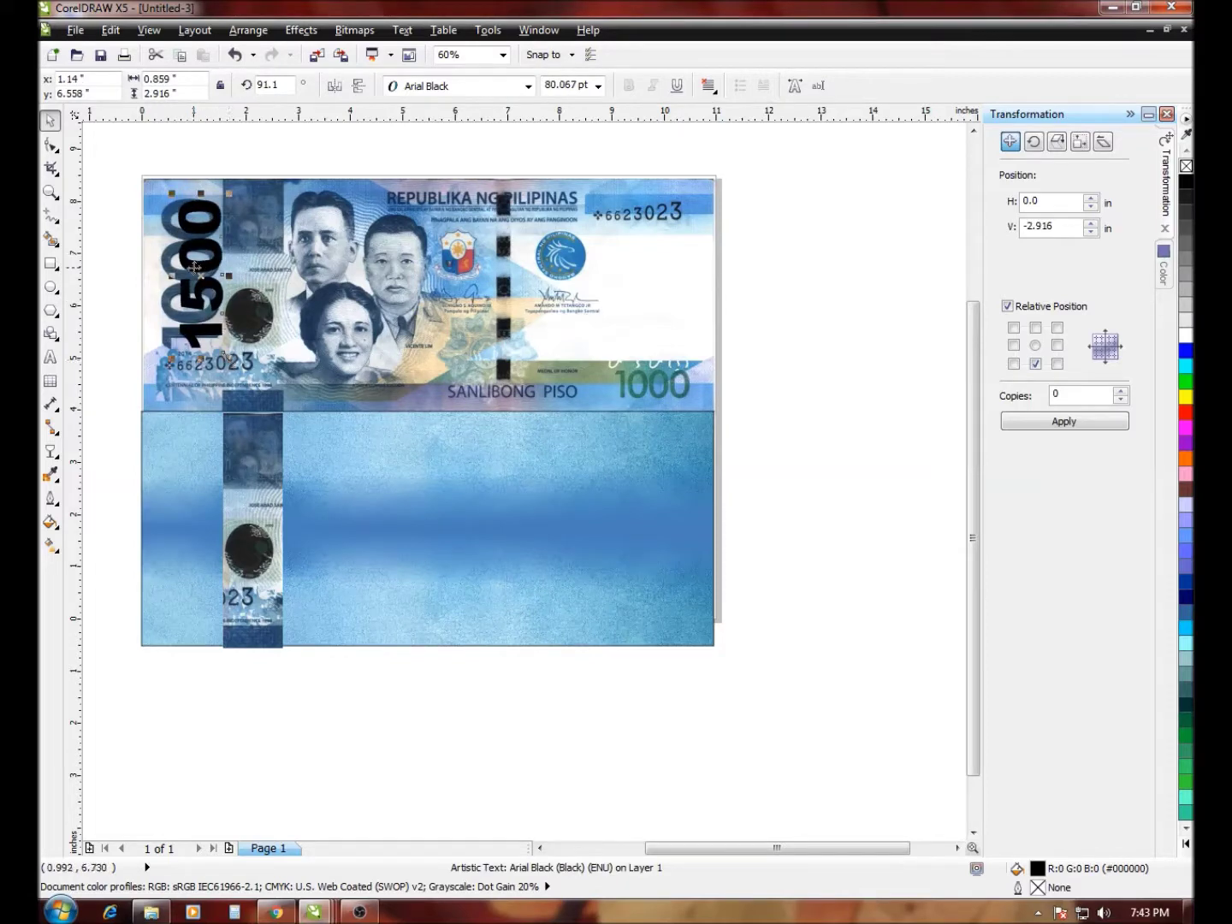
pyautogui.moveTo(183, 268); pyautogui.dragTo(203, 500)
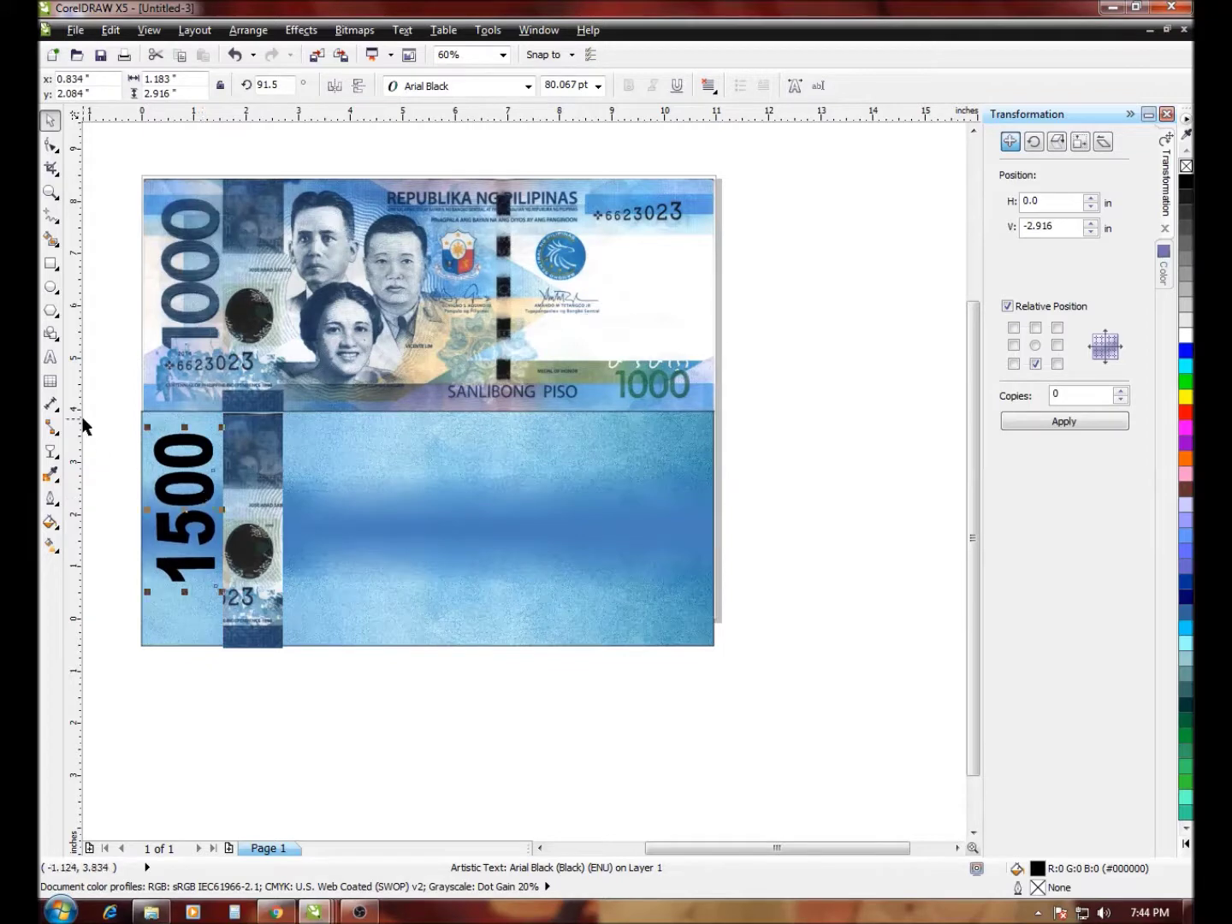
# Place a vertical guideline at about 0.385 in along the banknote's vertical "1000" and nudge the "1500" text to align with it
pyautogui.moveTo(83, 423); pyautogui.dragTo(162, 446)
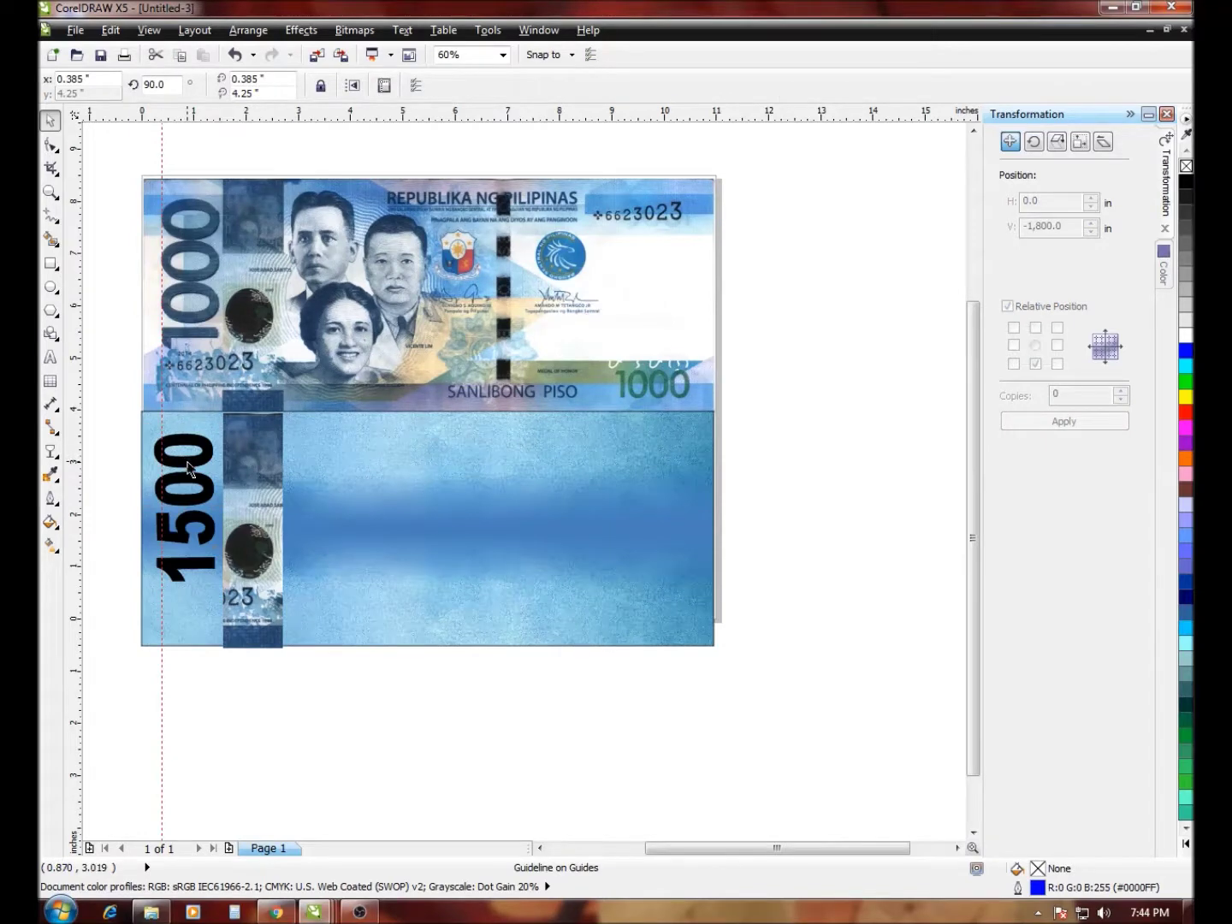
pyautogui.click(188, 464)
pyautogui.press('Right')
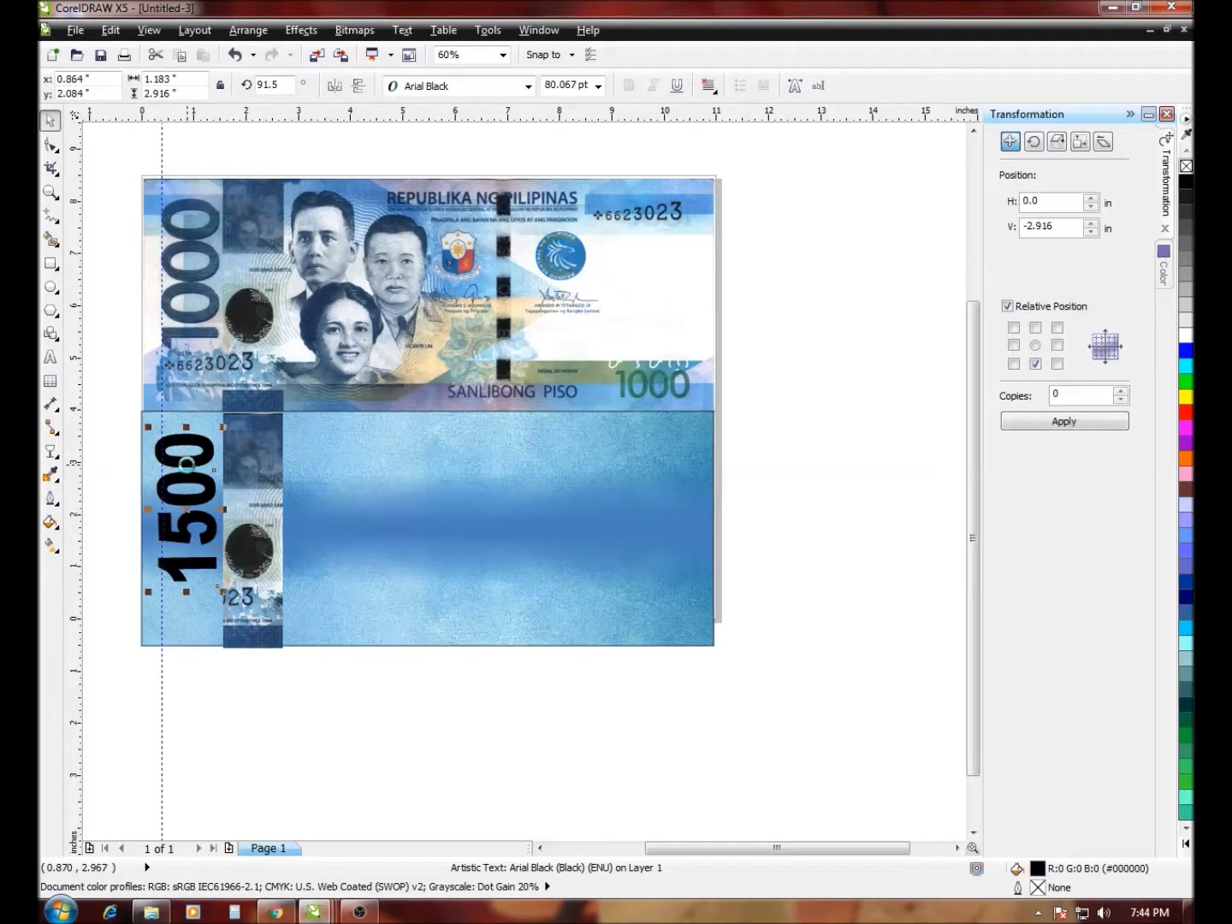
pyautogui.hotkey('ctrl', 'Right')
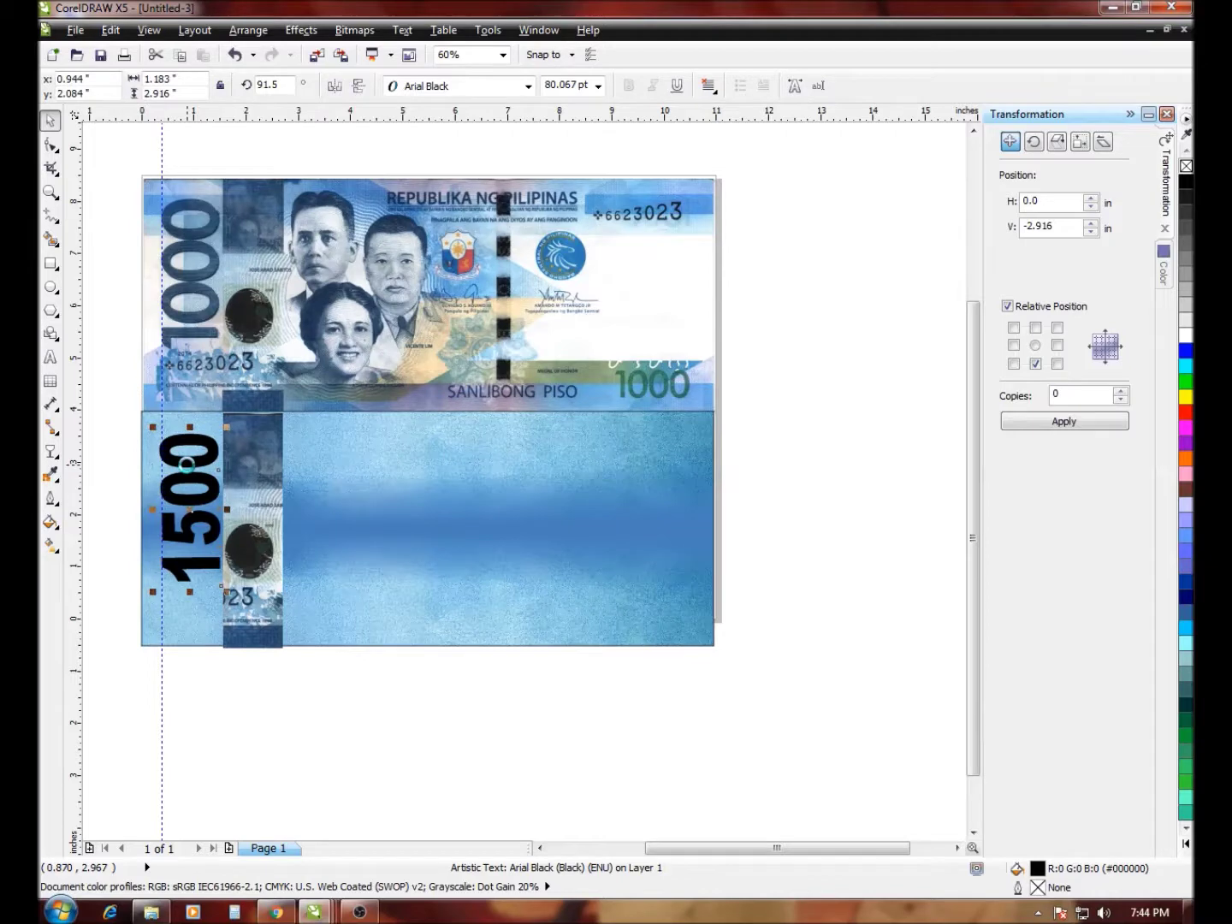
pyautogui.hotkey('ctrl', 'Right')
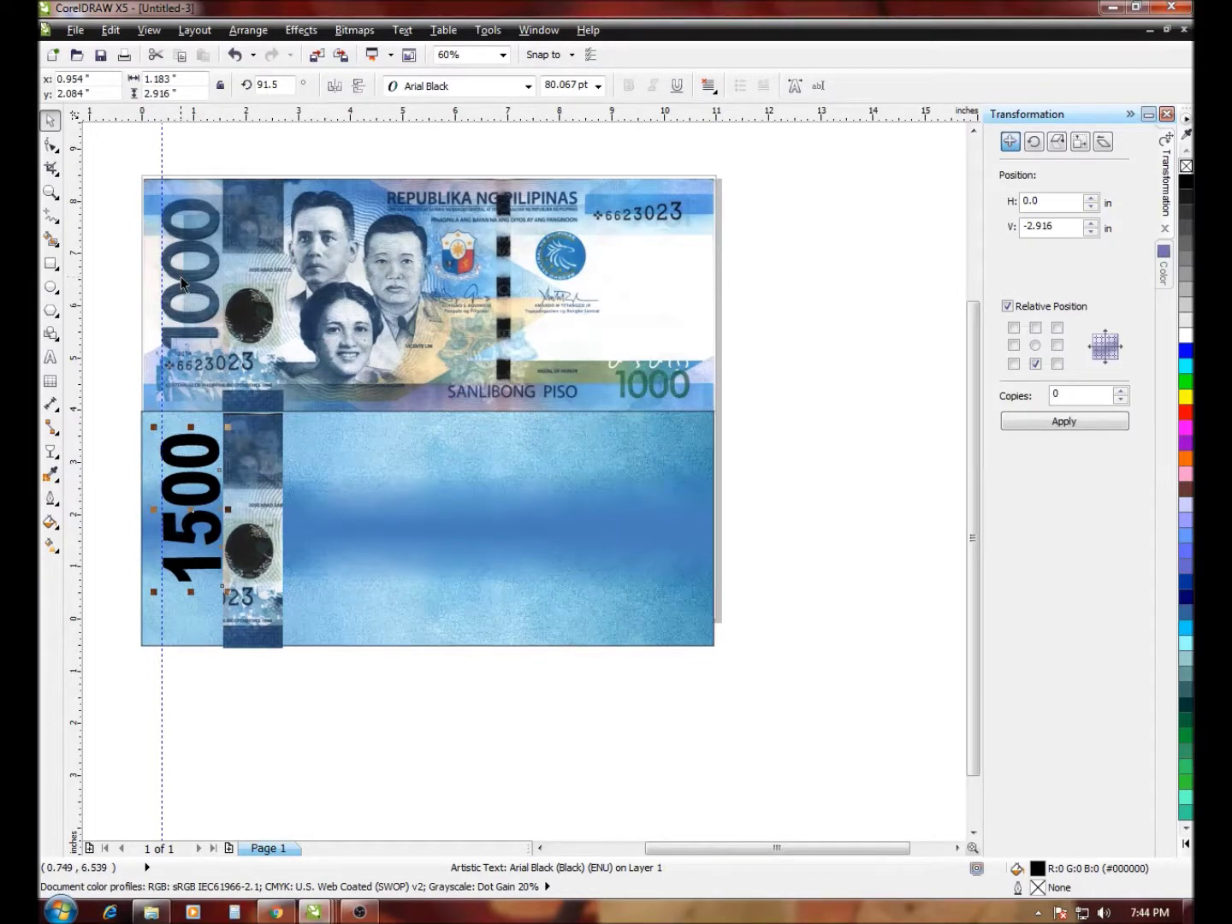
# Sample the dark blue of the banknote's vertical "1000" and fill the "1500" text with it (#324A62)
pyautogui.click(52, 474)
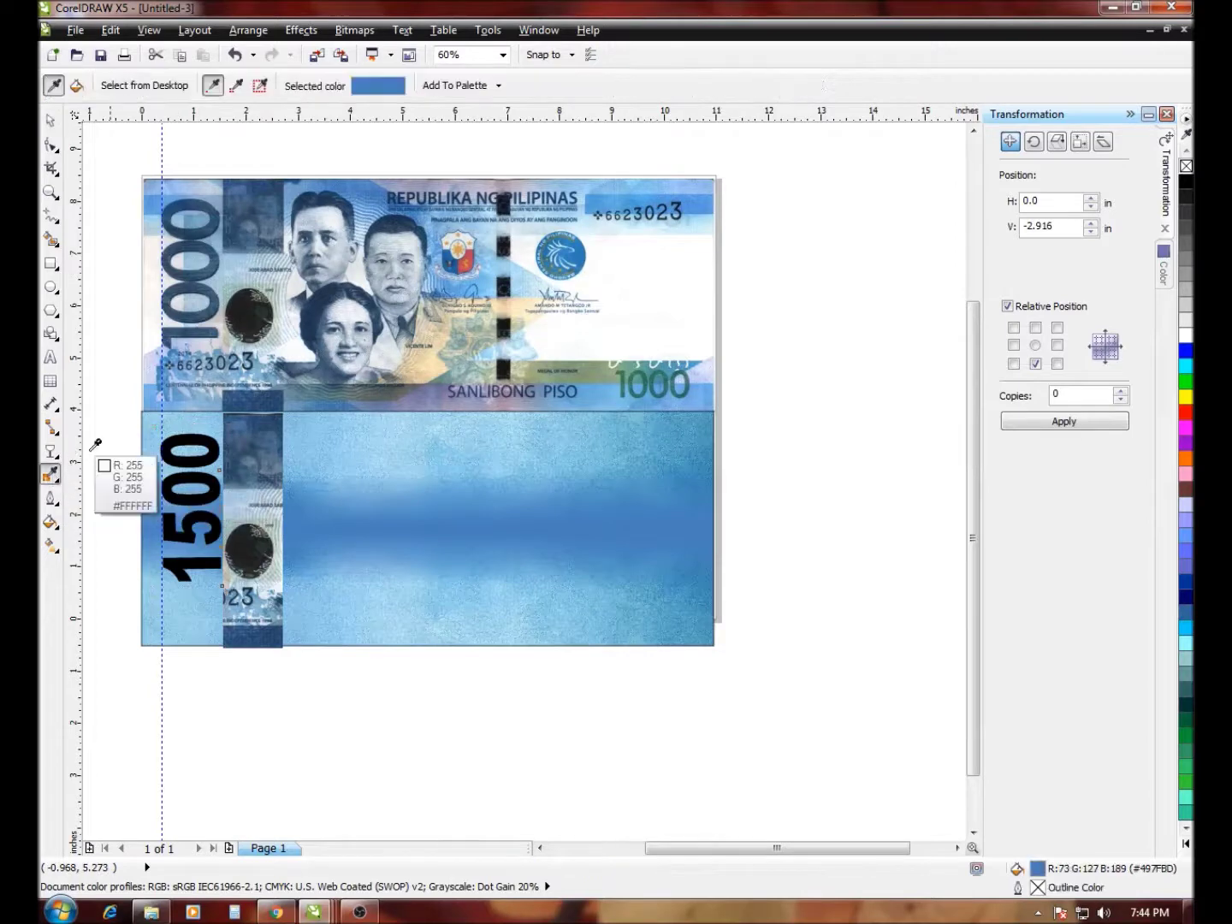
pyautogui.click(178, 242)
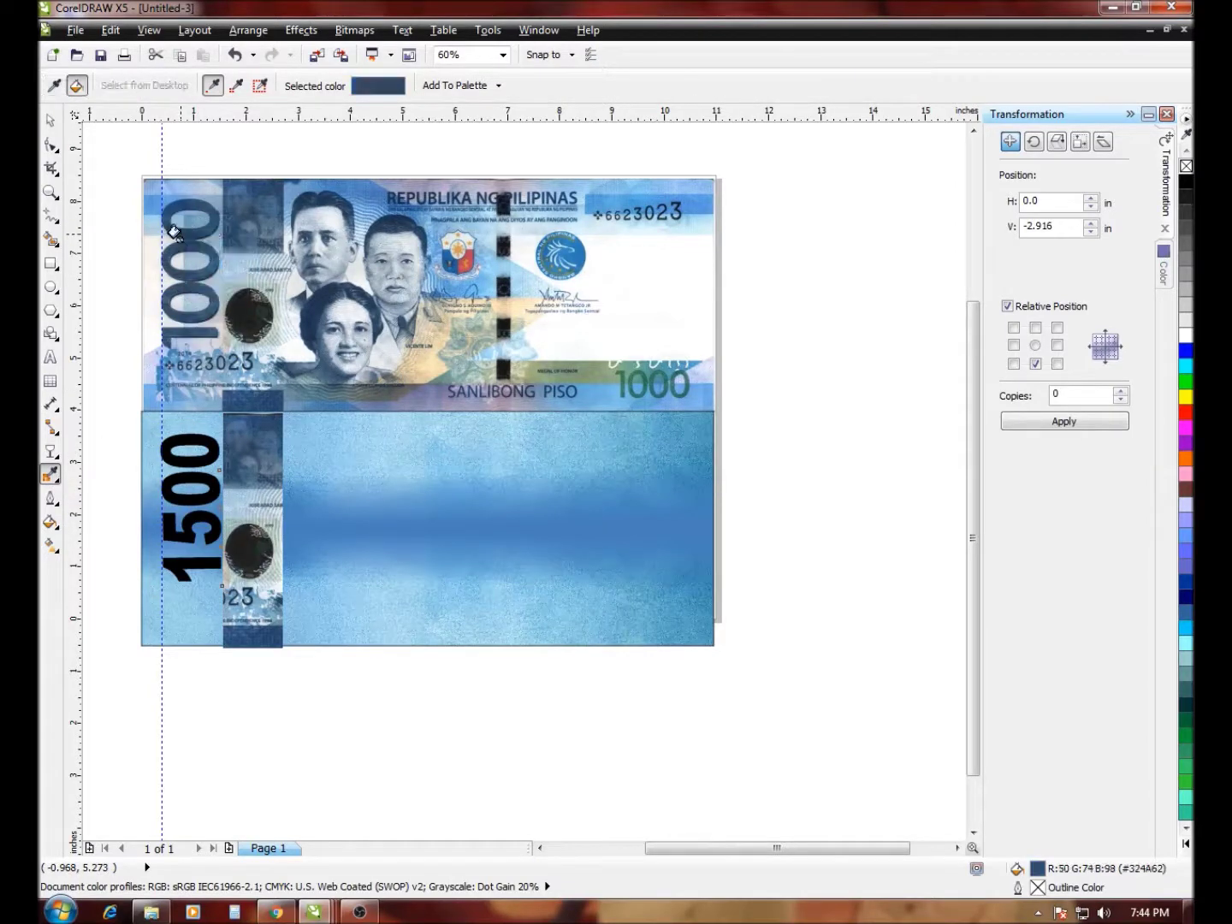
pyautogui.click(178, 463)
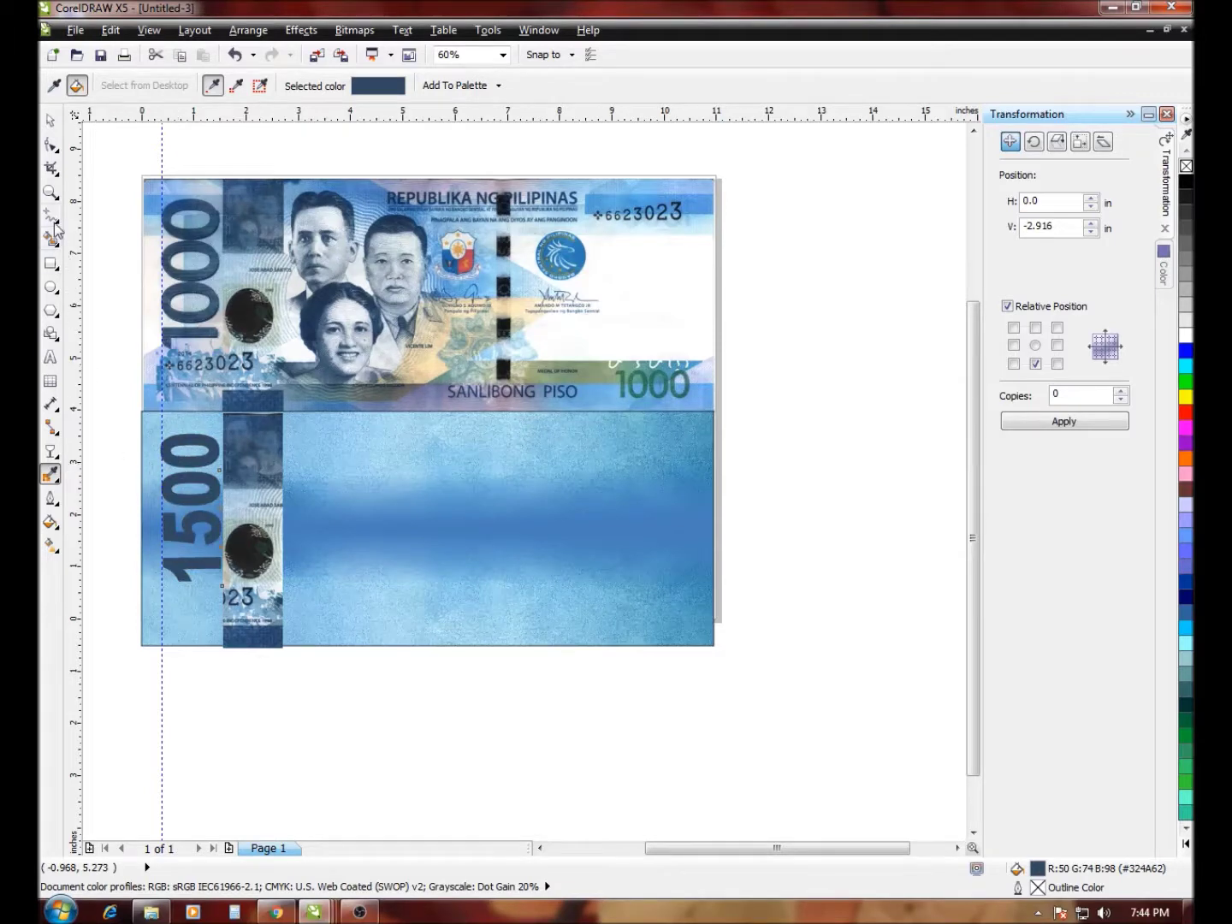
# Apply a horizontal linear transparency to the "1500" text, fading it toward the strip
pyautogui.click(51, 192)
pyautogui.moveTo(128, 377); pyautogui.dragTo(385, 684)
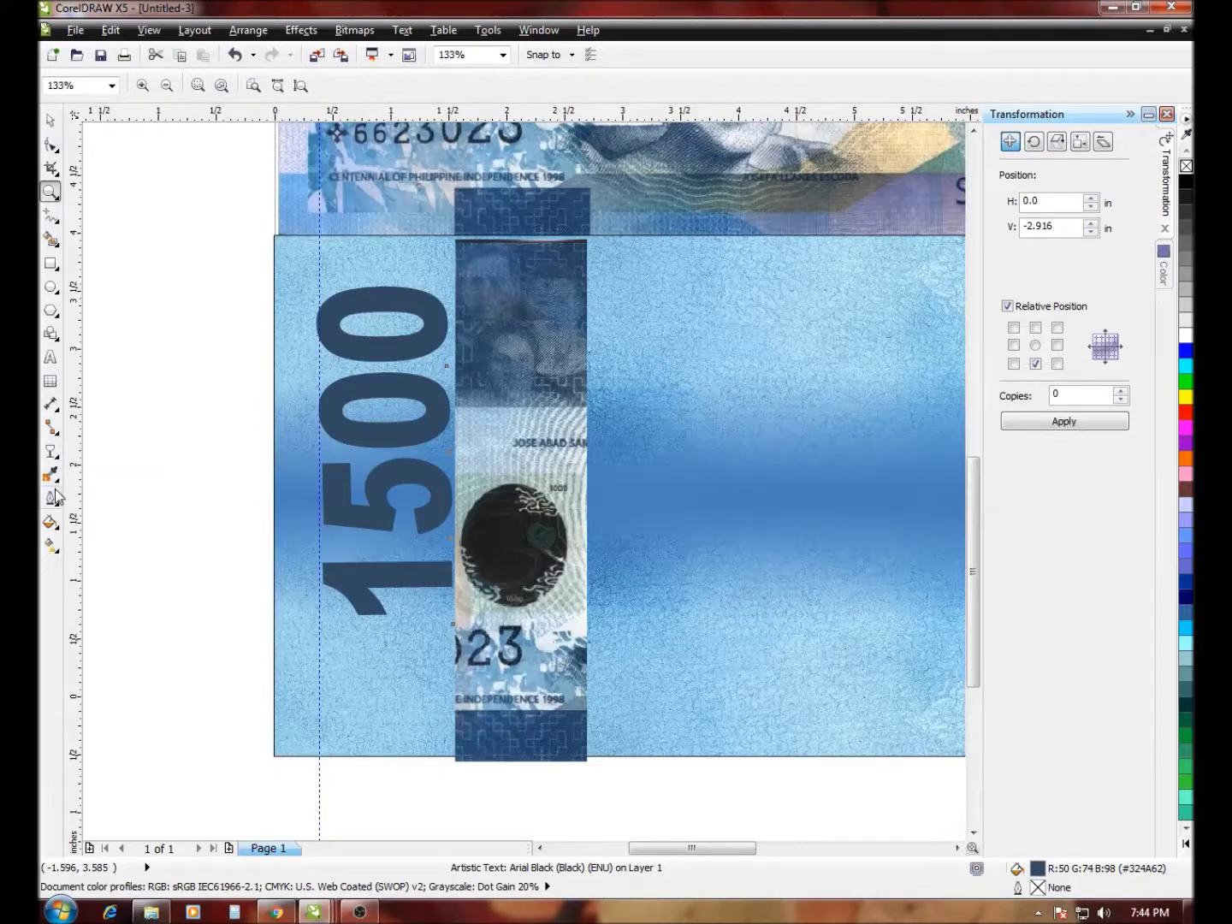
pyautogui.click(52, 456)
pyautogui.moveTo(279, 457); pyautogui.dragTo(536, 454)
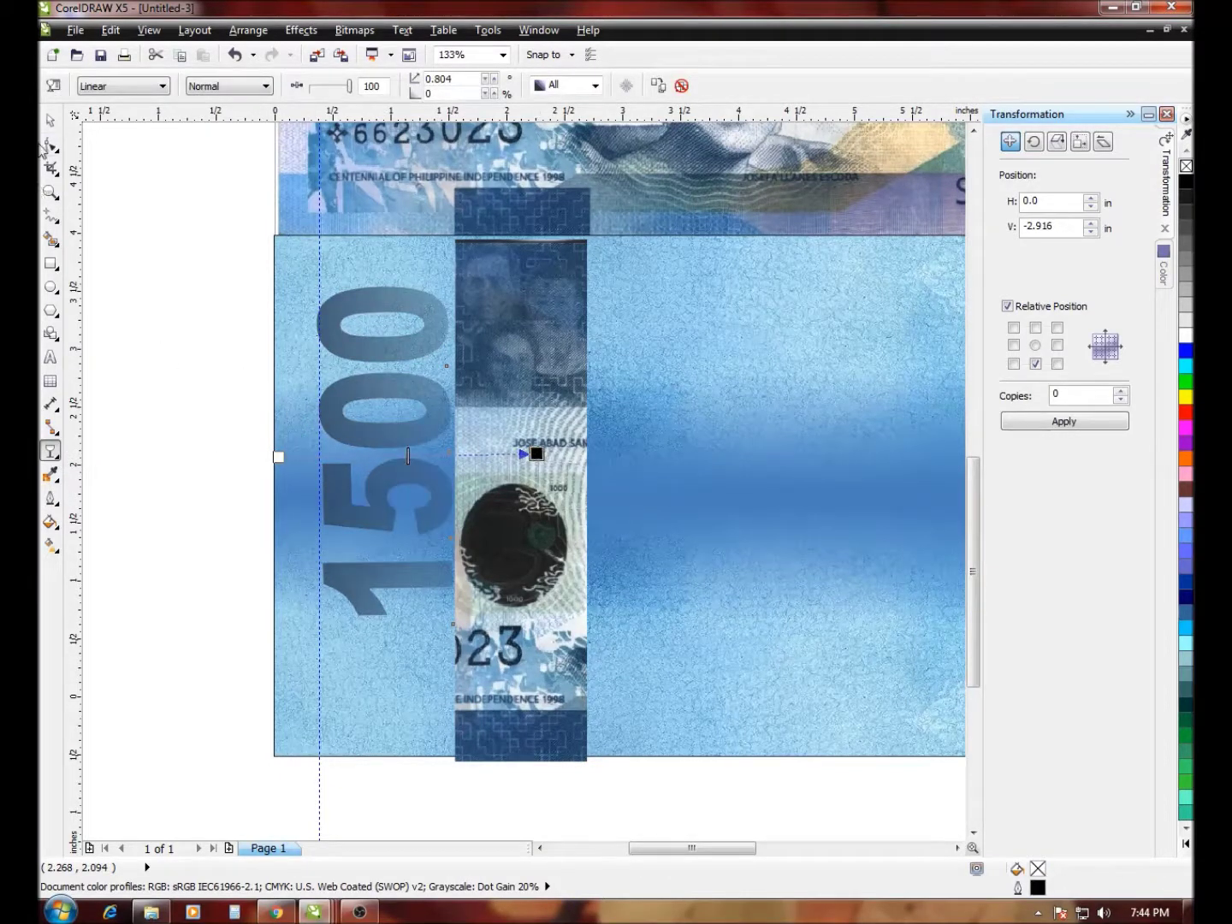
# Try other linear transparency directions on the "1500" text and undo all of its transparency
pyautogui.moveTo(707, 490); pyautogui.dragTo(265, 505)
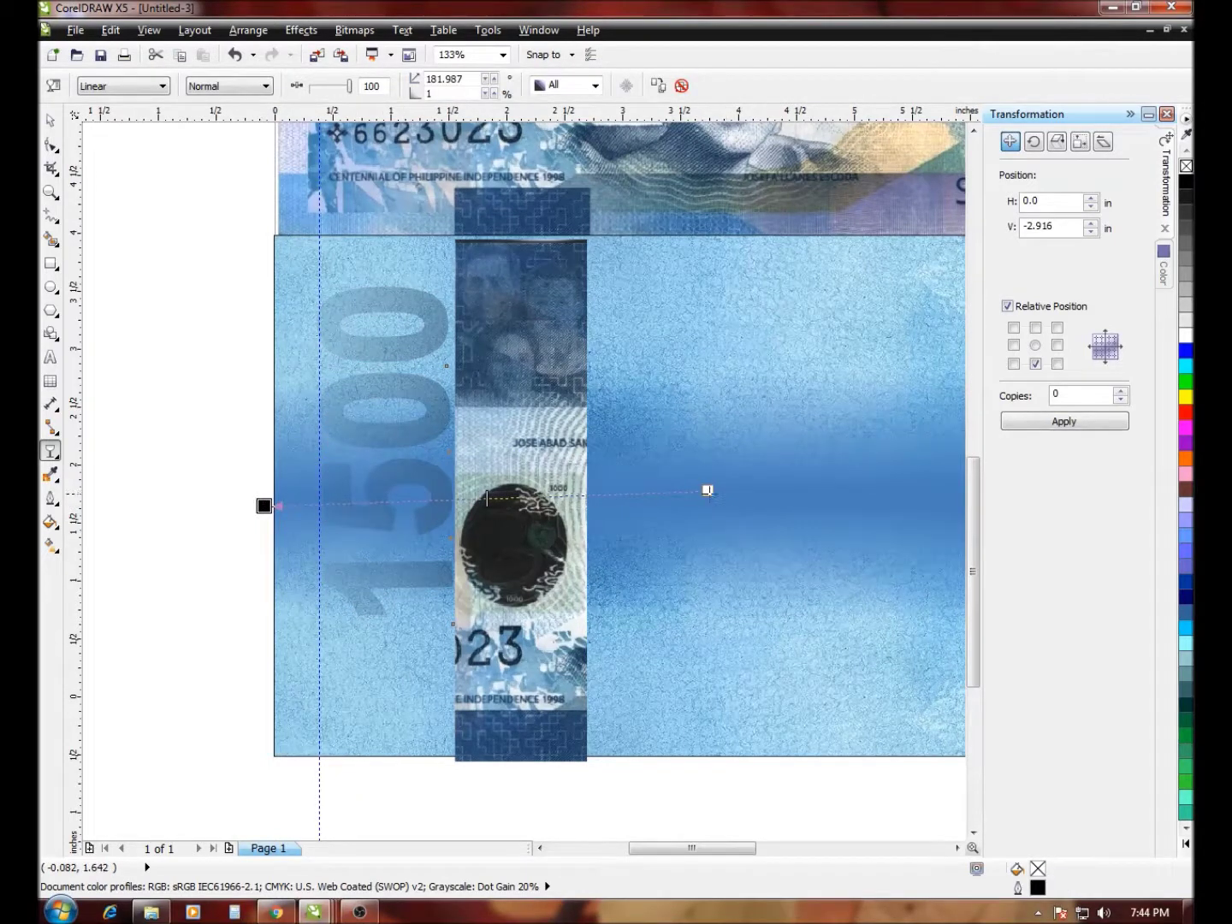
pyautogui.moveTo(707, 490); pyautogui.dragTo(216, 510)
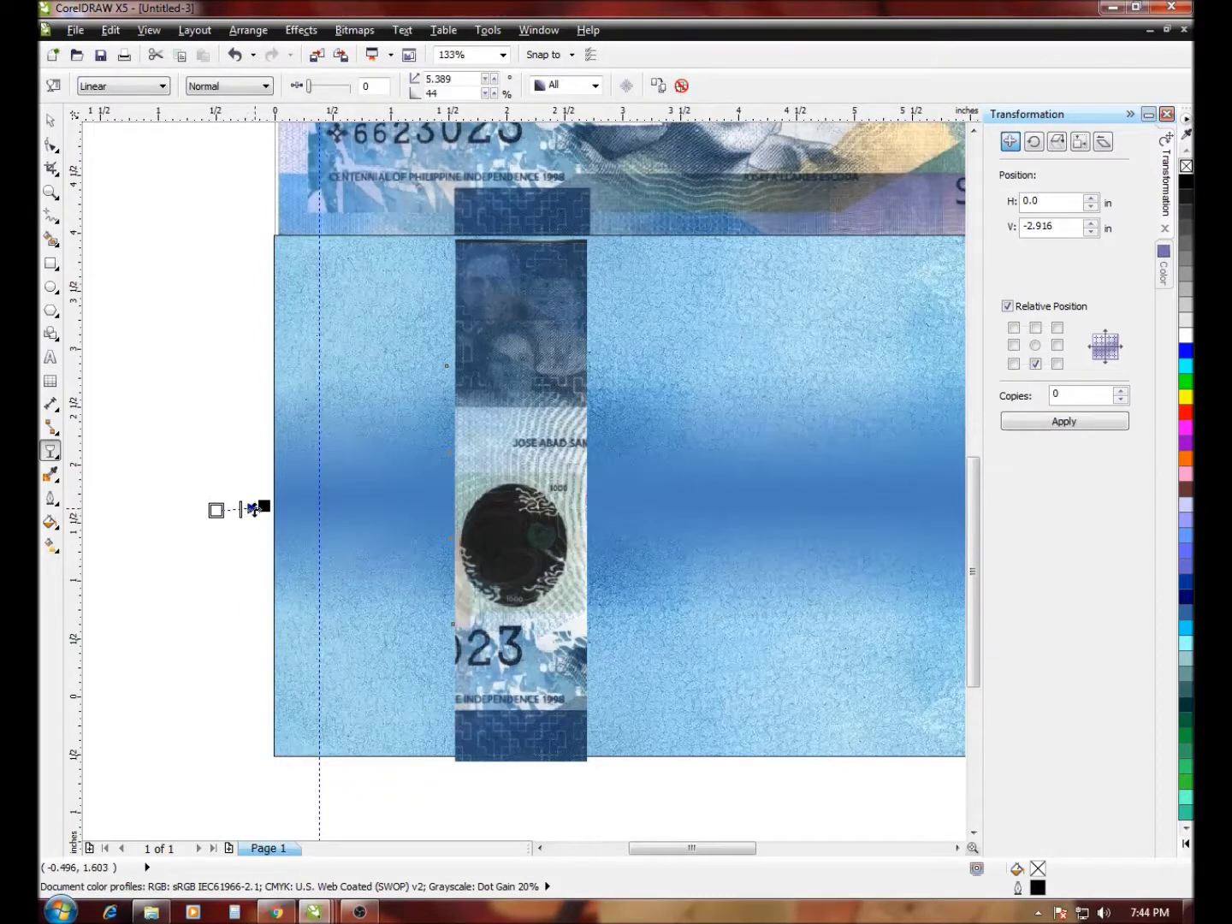
pyautogui.hotkey('ctrl', 'z')
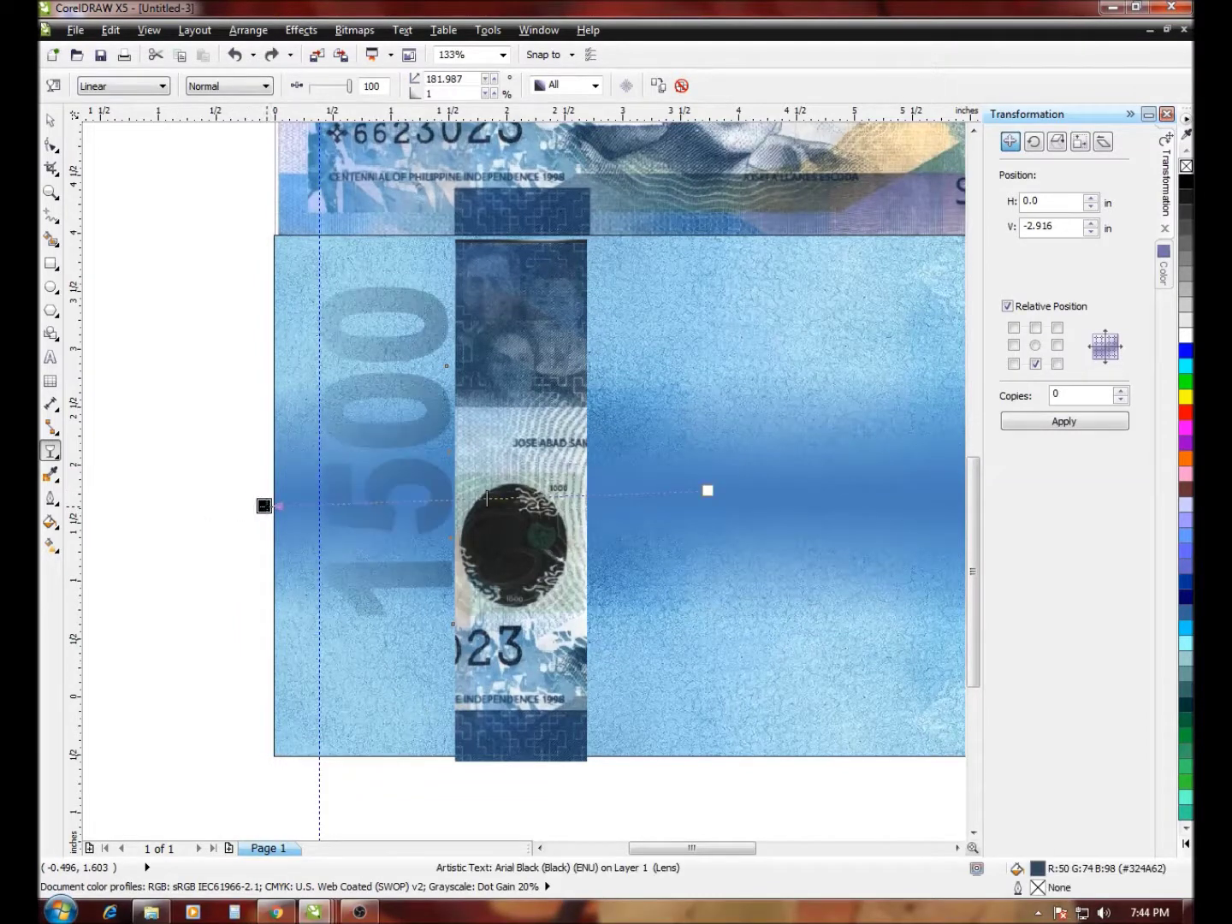
pyautogui.hotkey('ctrl', 'z')
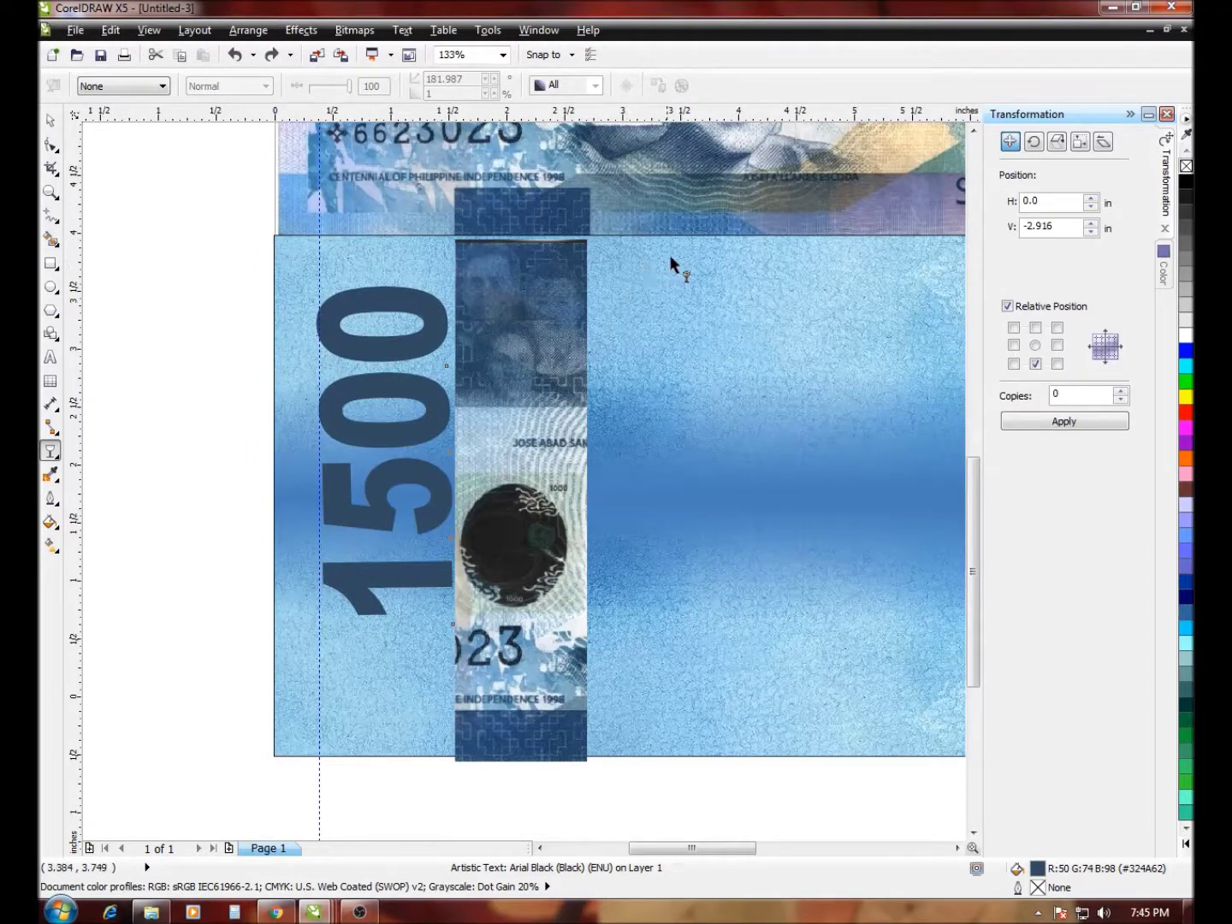
pyautogui.moveTo(665, 261); pyautogui.dragTo(673, 440)
pyautogui.hotkey('ctrl', 'z')
# Move the "1500" text off the blue panel and apply a horizontal linear transparency to the panel, fading it out toward its left end
pyautogui.click(50, 117)
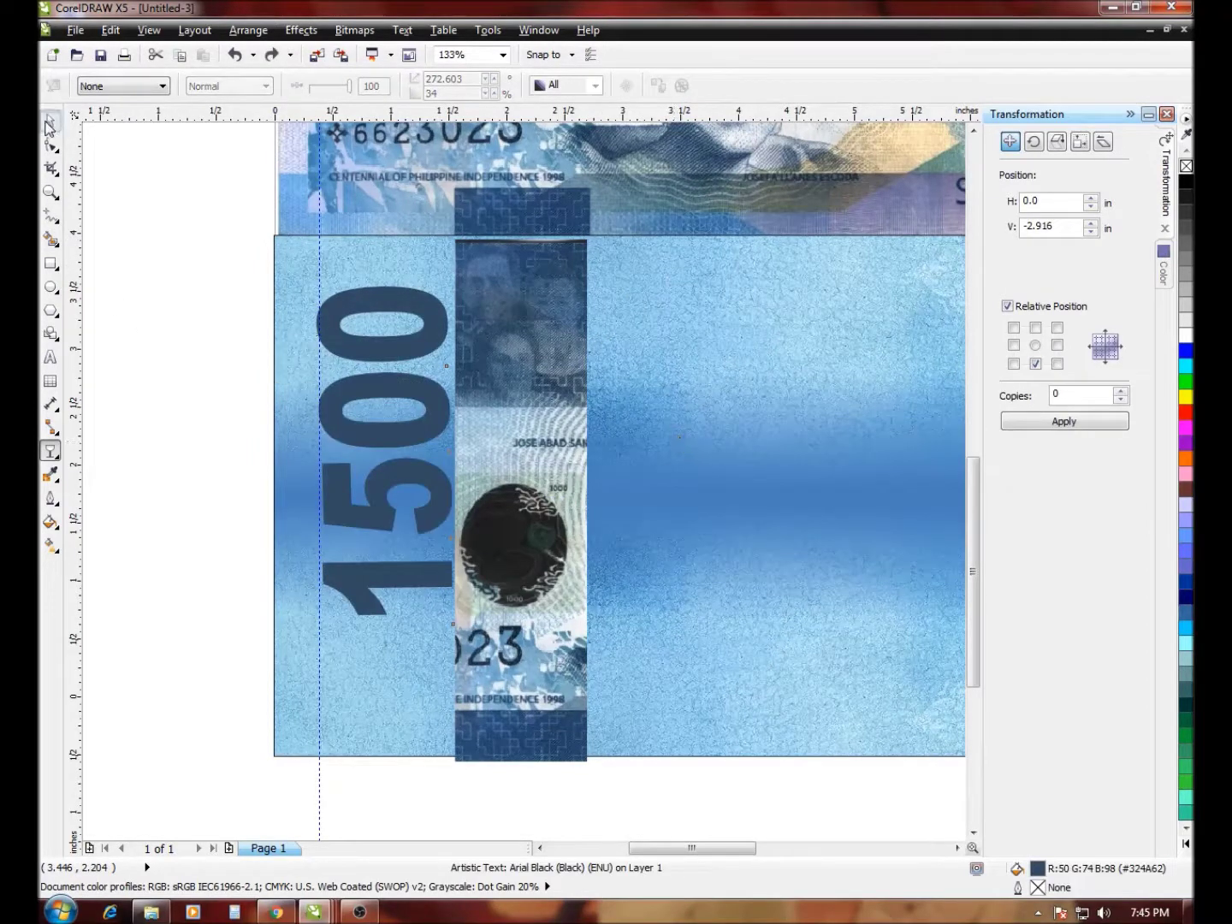
pyautogui.moveTo(359, 338); pyautogui.dragTo(115, 218)
pyautogui.click(352, 335)
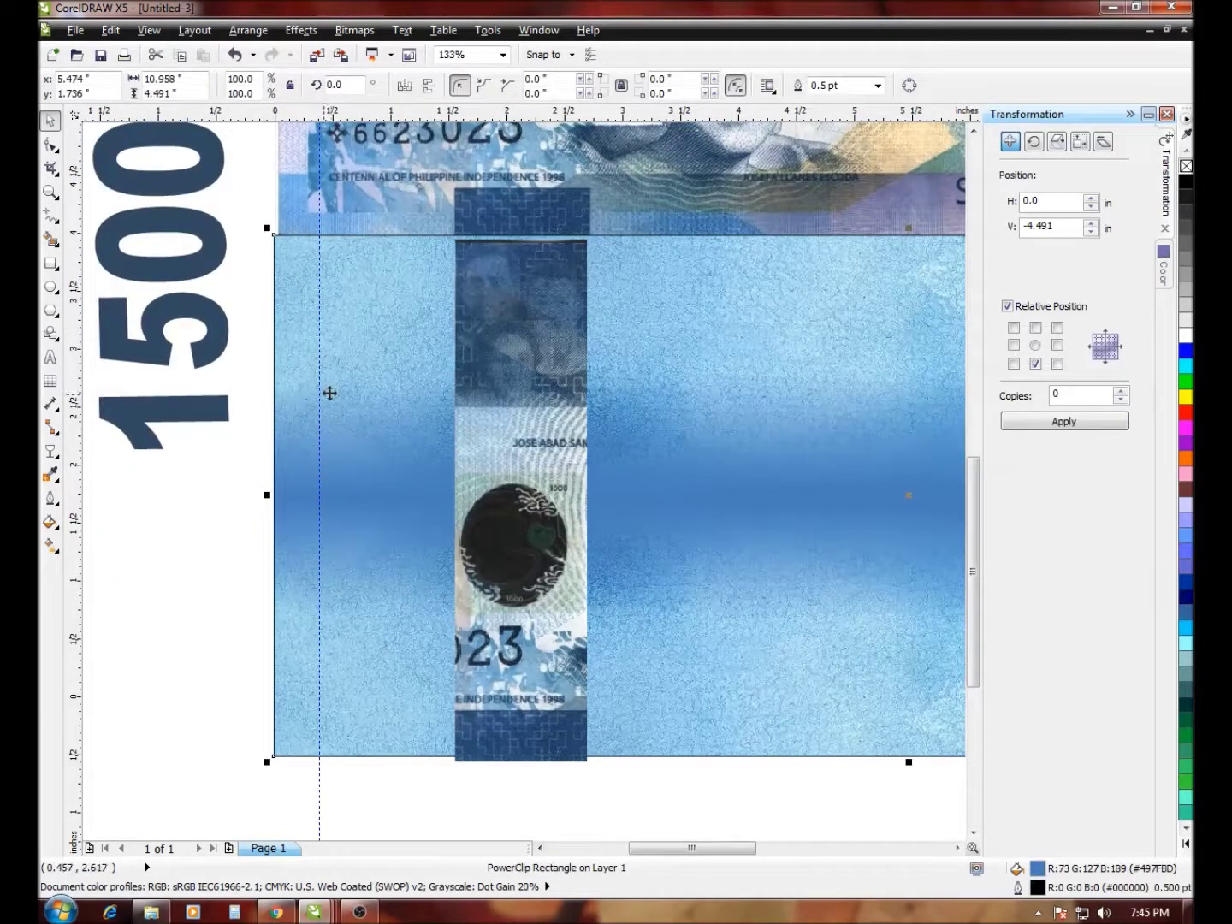
pyautogui.click(50, 451)
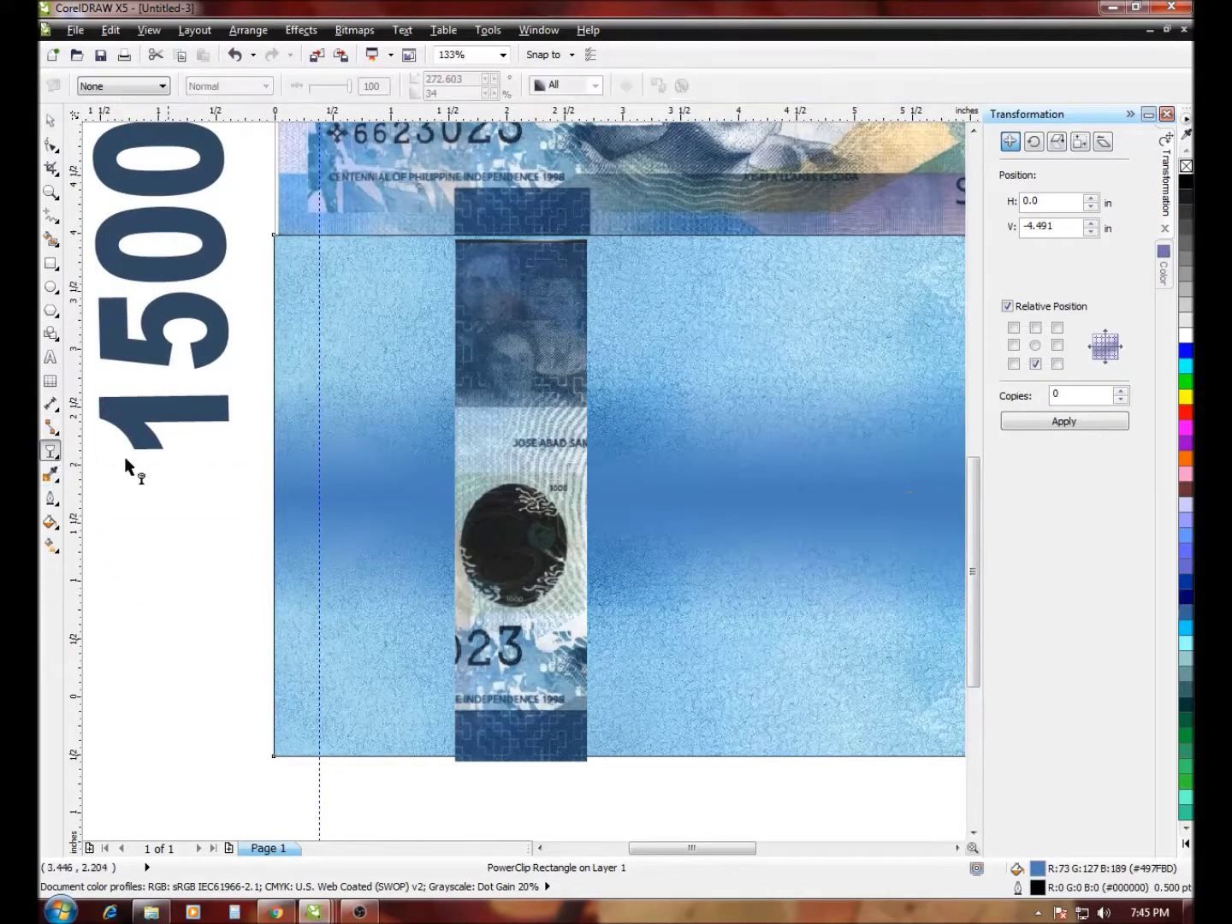
pyautogui.moveTo(278, 467); pyautogui.dragTo(222, 465)
pyautogui.moveTo(278, 466); pyautogui.dragTo(518, 475)
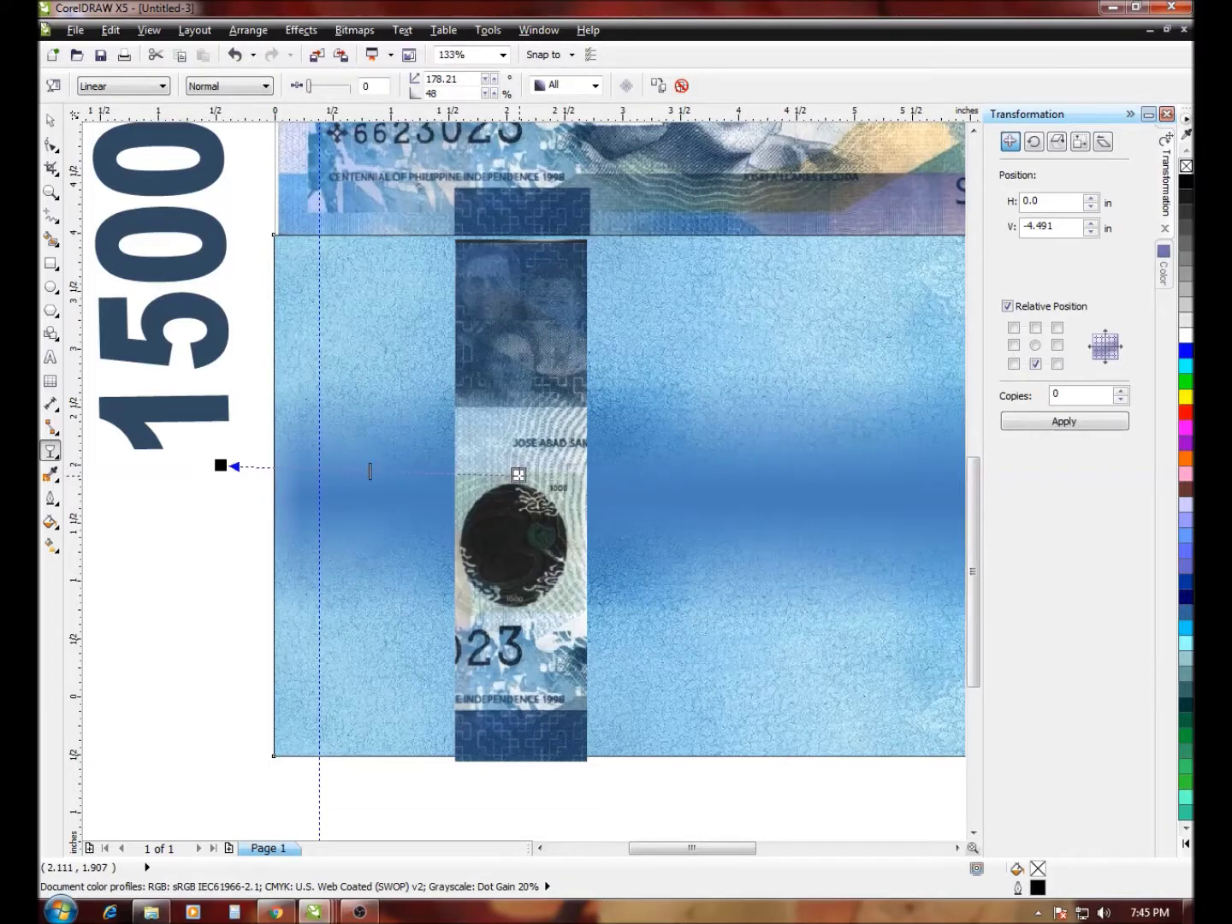
pyautogui.moveTo(219, 465); pyautogui.dragTo(346, 459)
pyautogui.moveTo(535, 467); pyautogui.dragTo(687, 443)
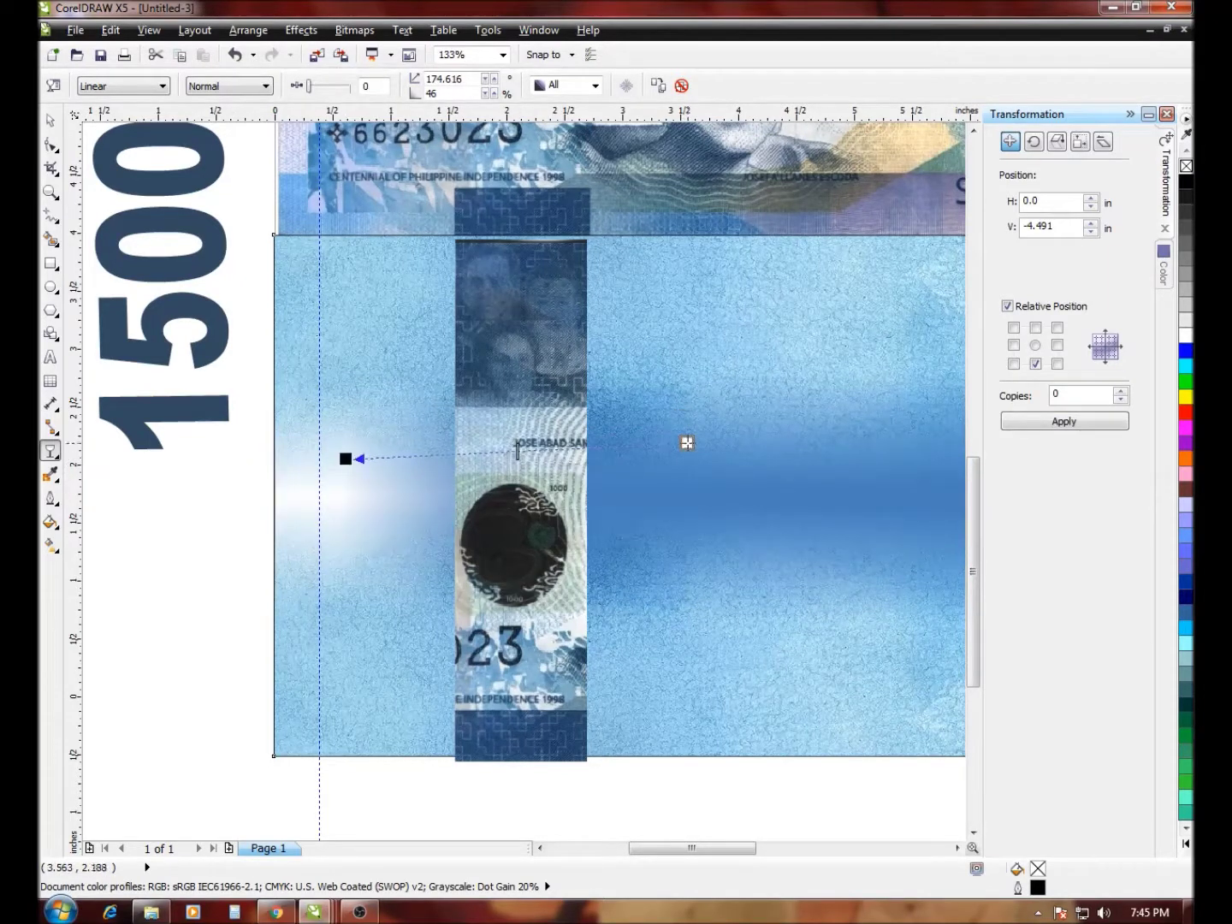
pyautogui.moveTo(345, 459); pyautogui.dragTo(398, 425)
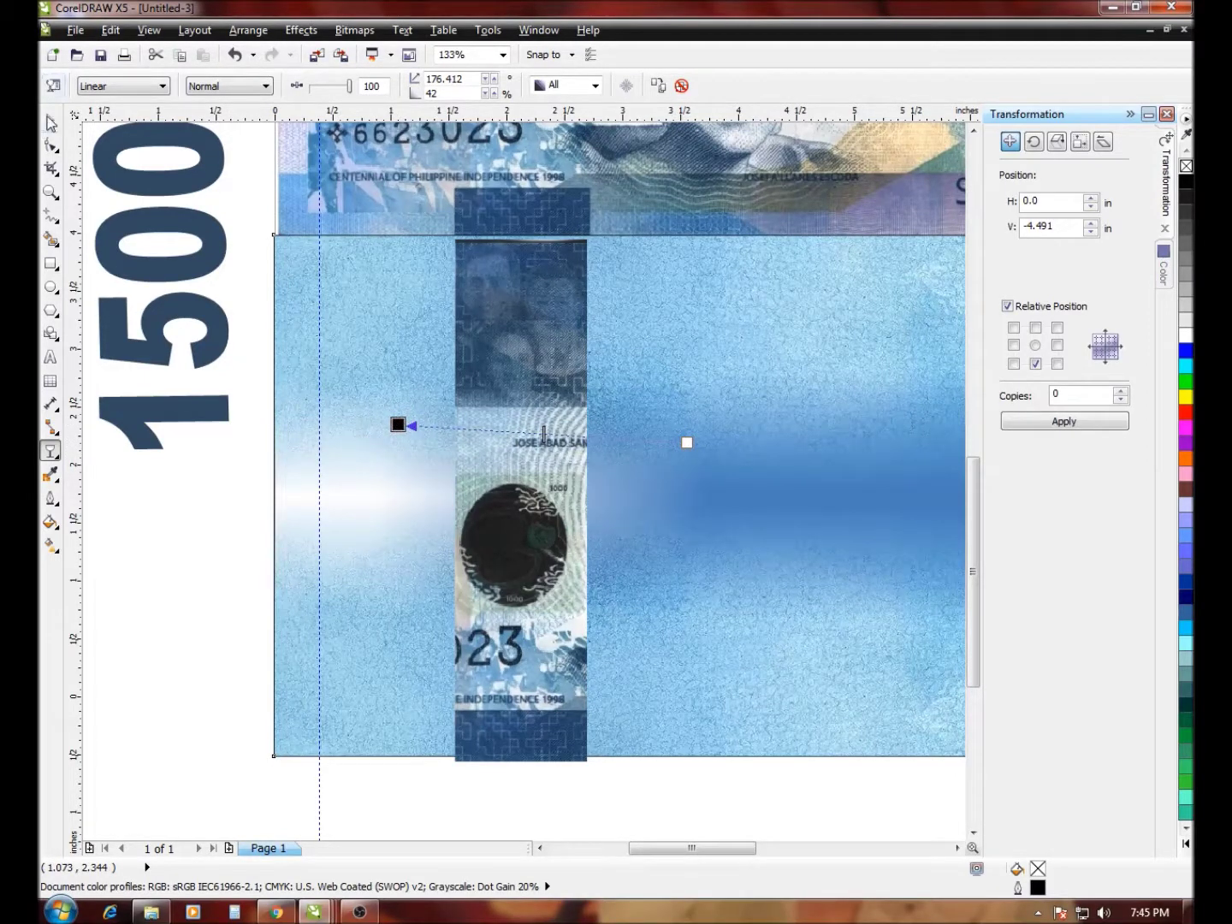
# Move the "1500" text back onto the faded end of the panel beside the strip, at about X 0.946, Y 2.17 in
pyautogui.click(51, 122)
pyautogui.click(159, 314)
pyautogui.moveTo(159, 314); pyautogui.dragTo(382, 470)
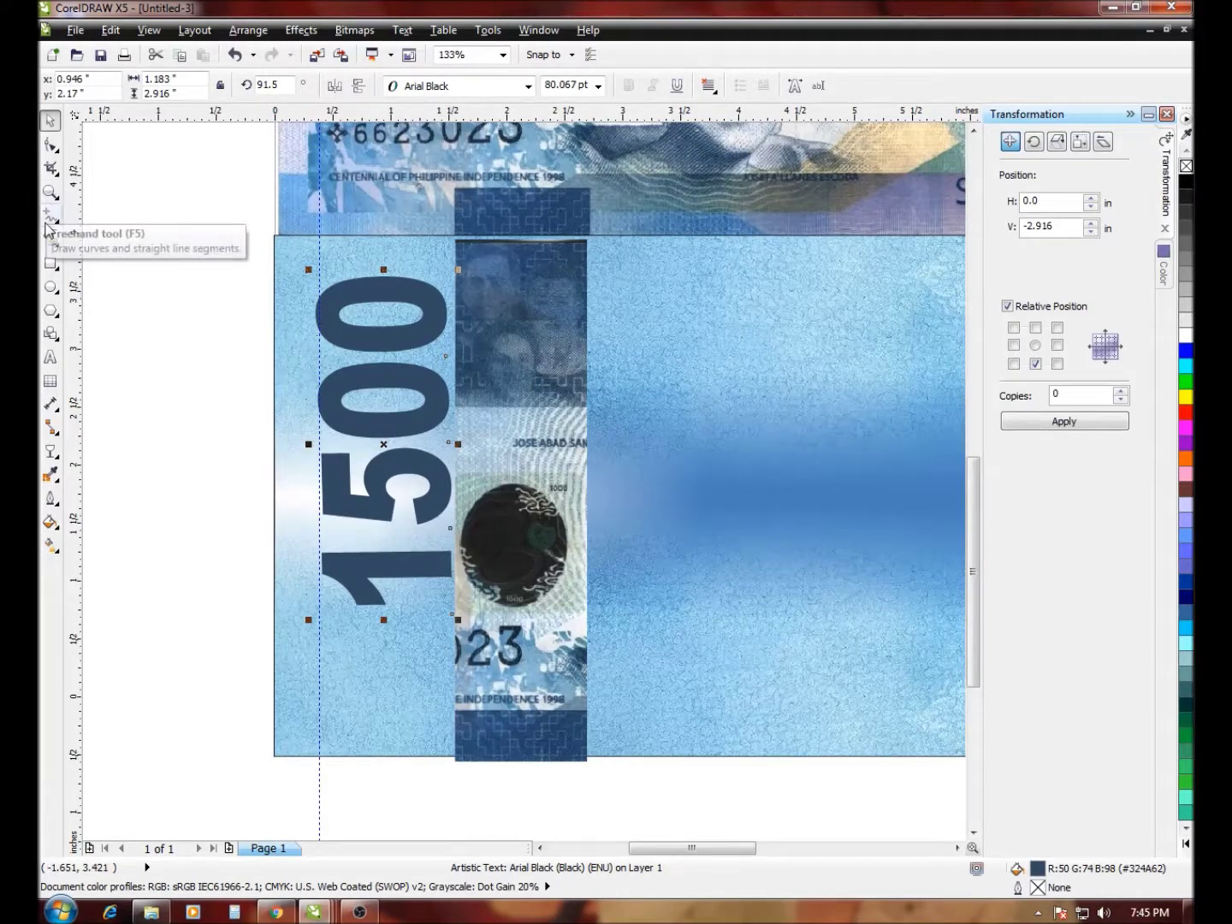
# Open the blue panel's PowerClip contents for editing
pyautogui.click(49, 191)
pyautogui.rightClick(319, 308)
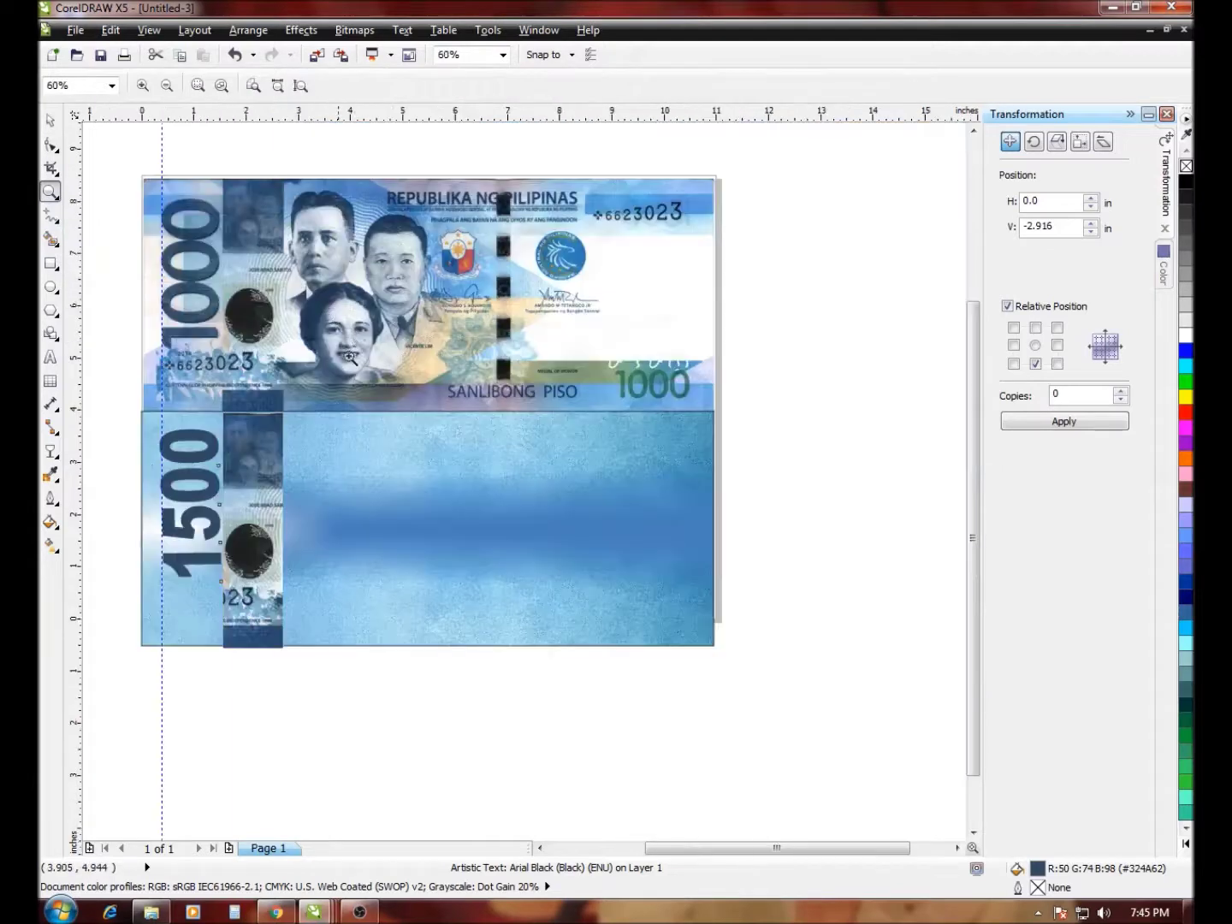
pyautogui.click(50, 119)
pyautogui.click(387, 470)
pyautogui.rightClick(387, 471)
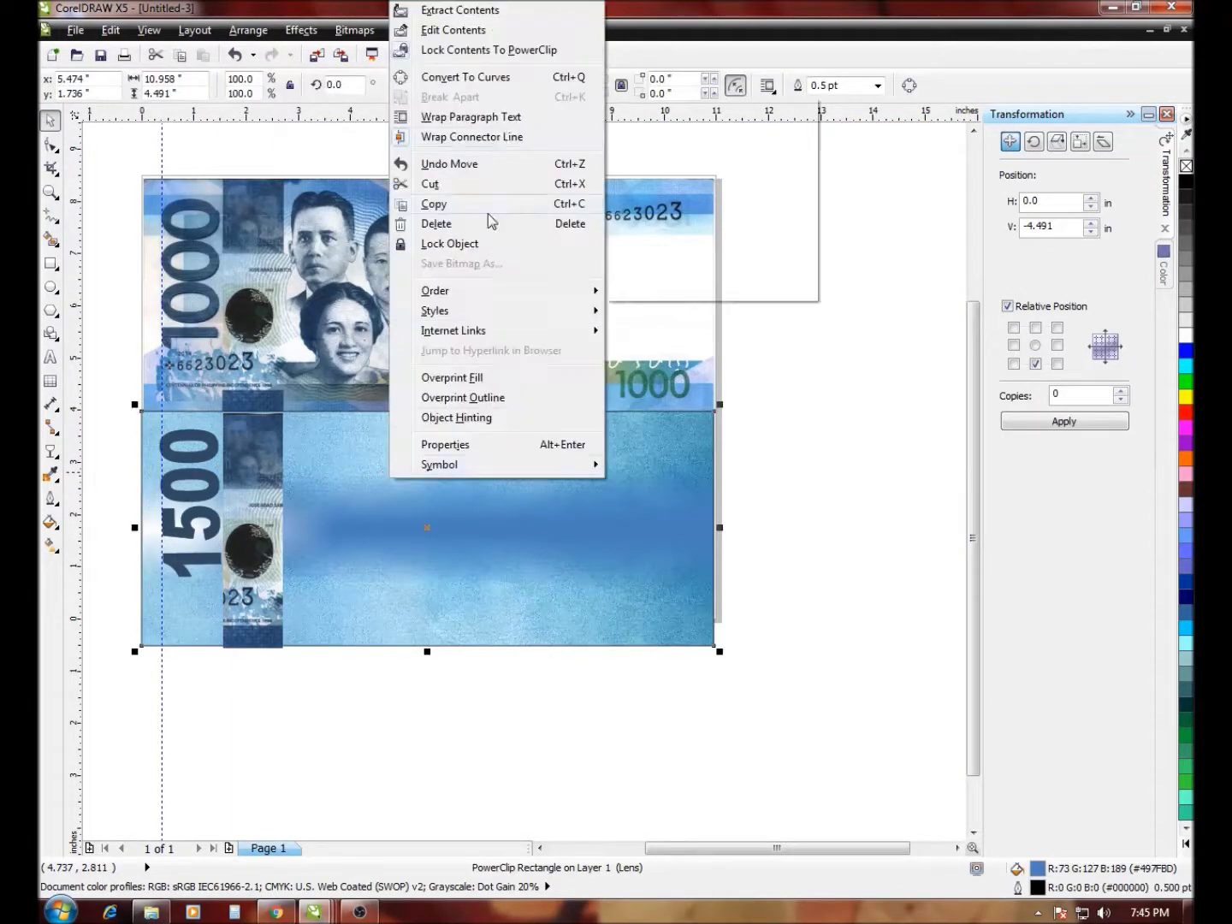
pyautogui.click(479, 39)
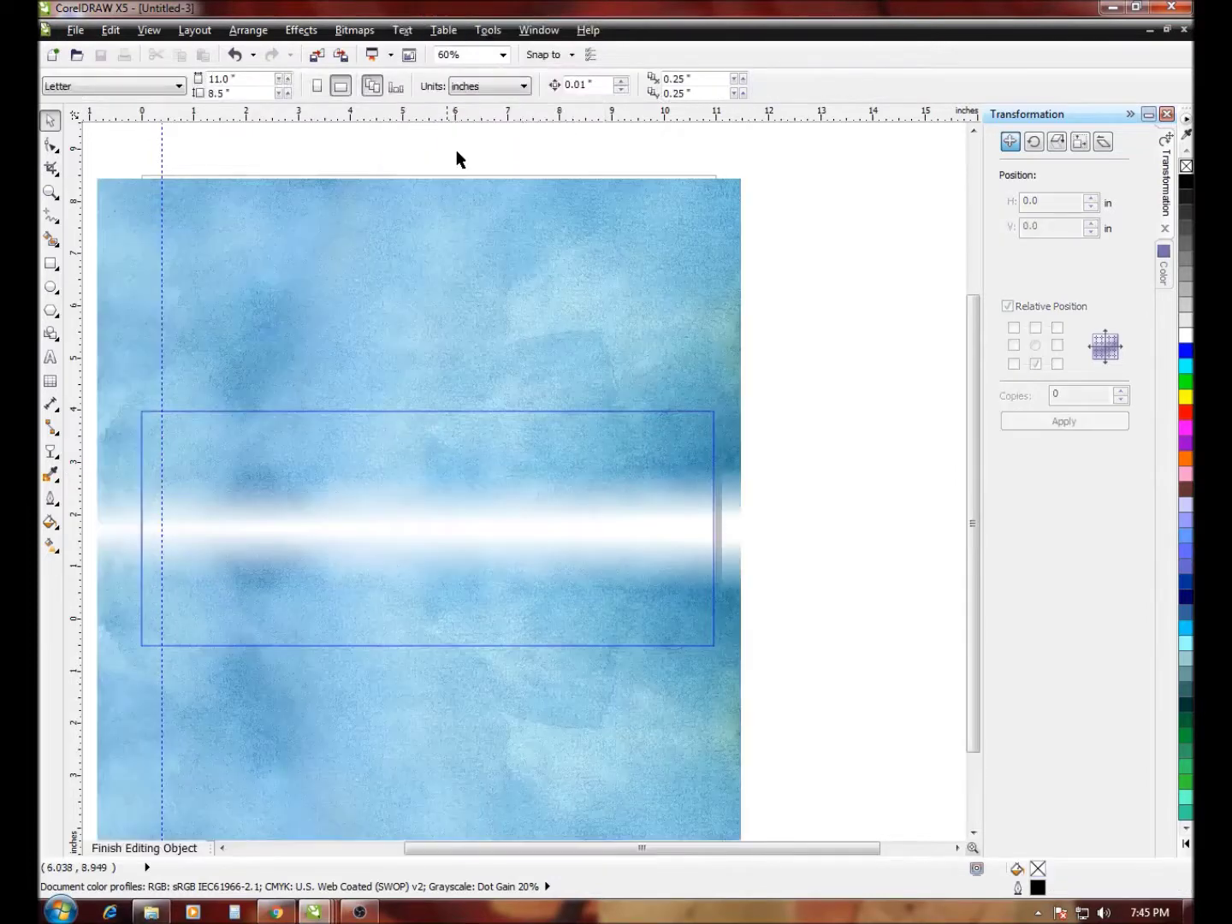
# Spread the two texture images apart vertically, centring the upper one near Y 6.02 in and the lower one near Y -2.6 in
pyautogui.click(408, 573)
pyautogui.moveTo(410, 579); pyautogui.dragTo(404, 650)
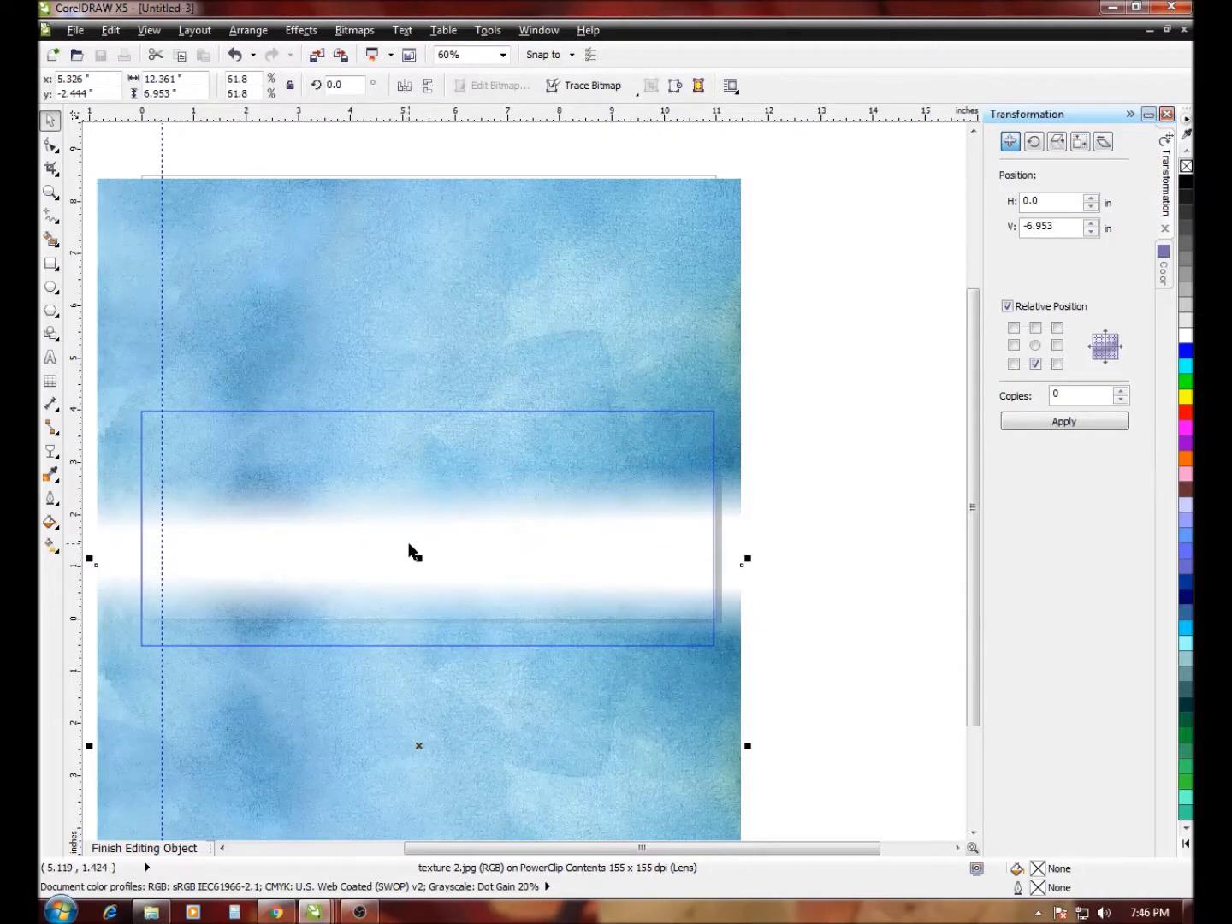
pyautogui.press('Up')
pyautogui.press('Up')
pyautogui.press('Up')
pyautogui.press('Up')
pyautogui.press('Up')
pyautogui.moveTo(436, 325); pyautogui.dragTo(387, 710)
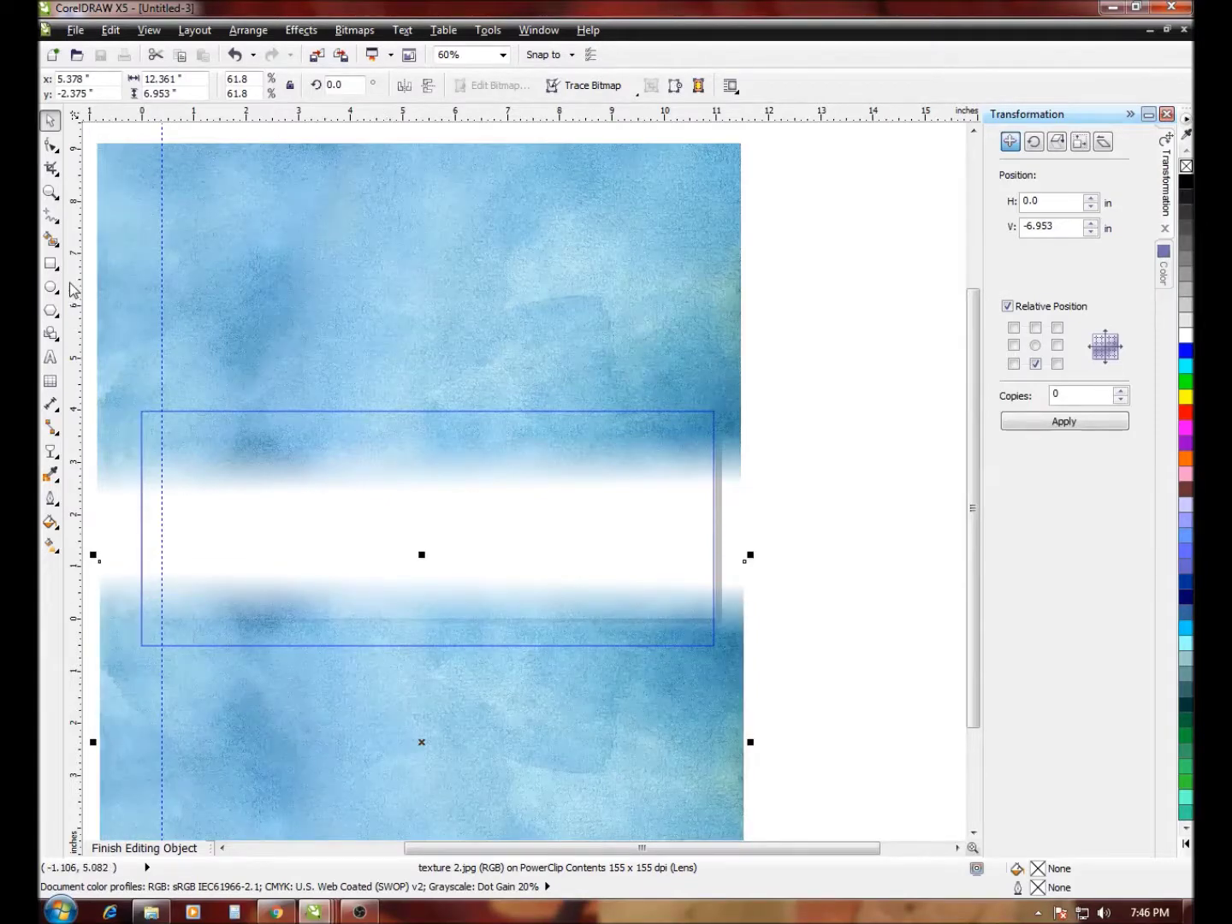
pyautogui.moveTo(267, 657)
pyautogui.mouseDown()
pyautogui.moveTo(283, 679)
pyautogui.moveTo(282, 668)
pyautogui.mouseUp()
pyautogui.moveTo(351, 358); pyautogui.dragTo(352, 342)
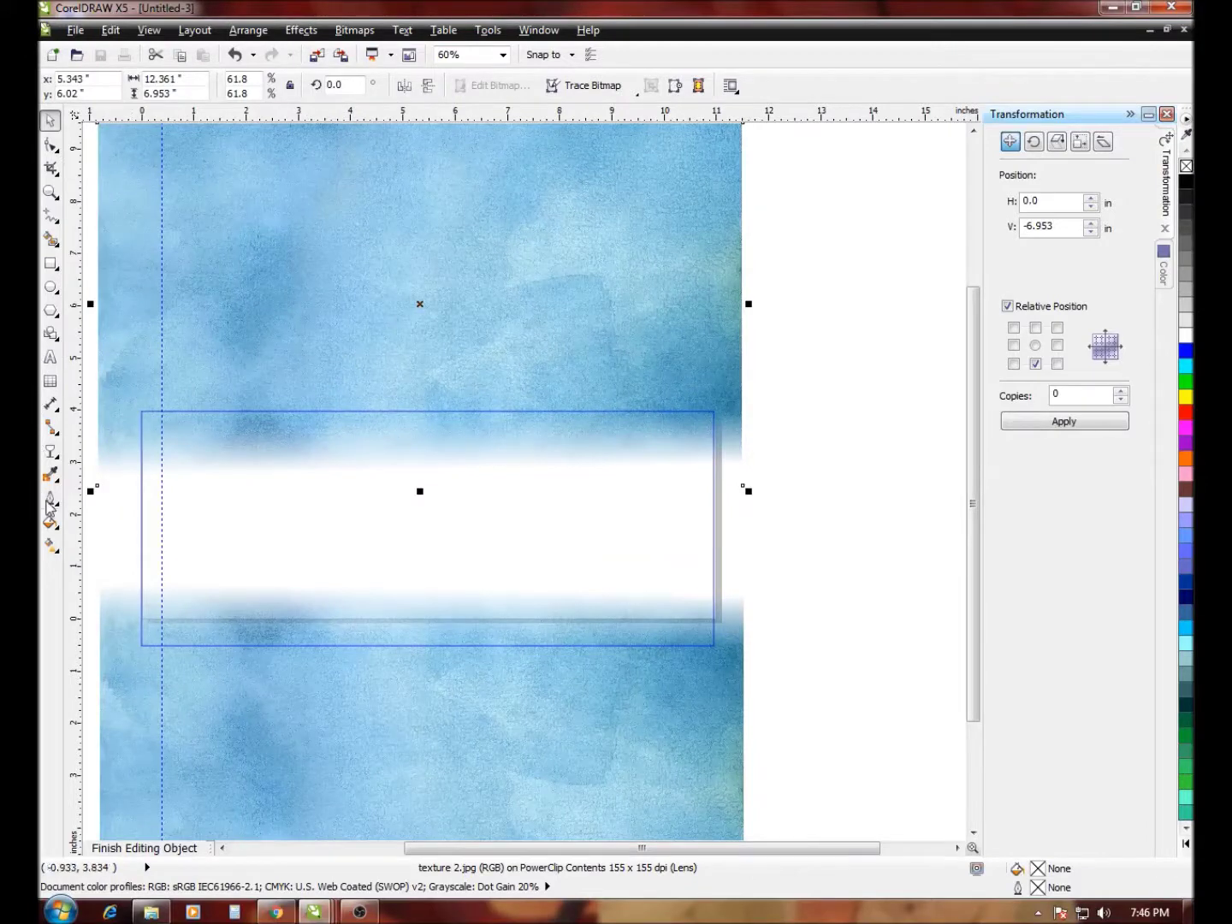
pyautogui.click(50, 450)
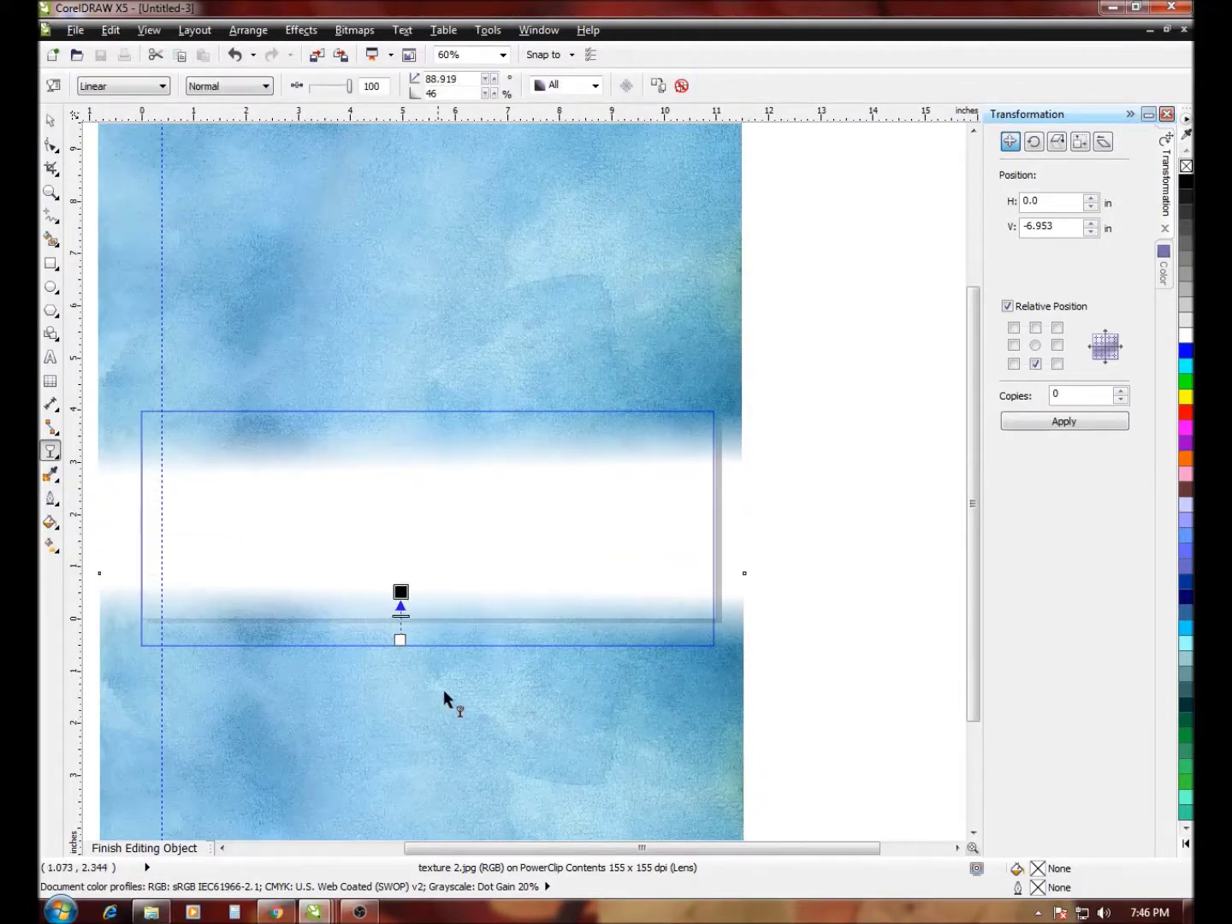
pyautogui.moveTo(398, 640); pyautogui.dragTo(406, 689)
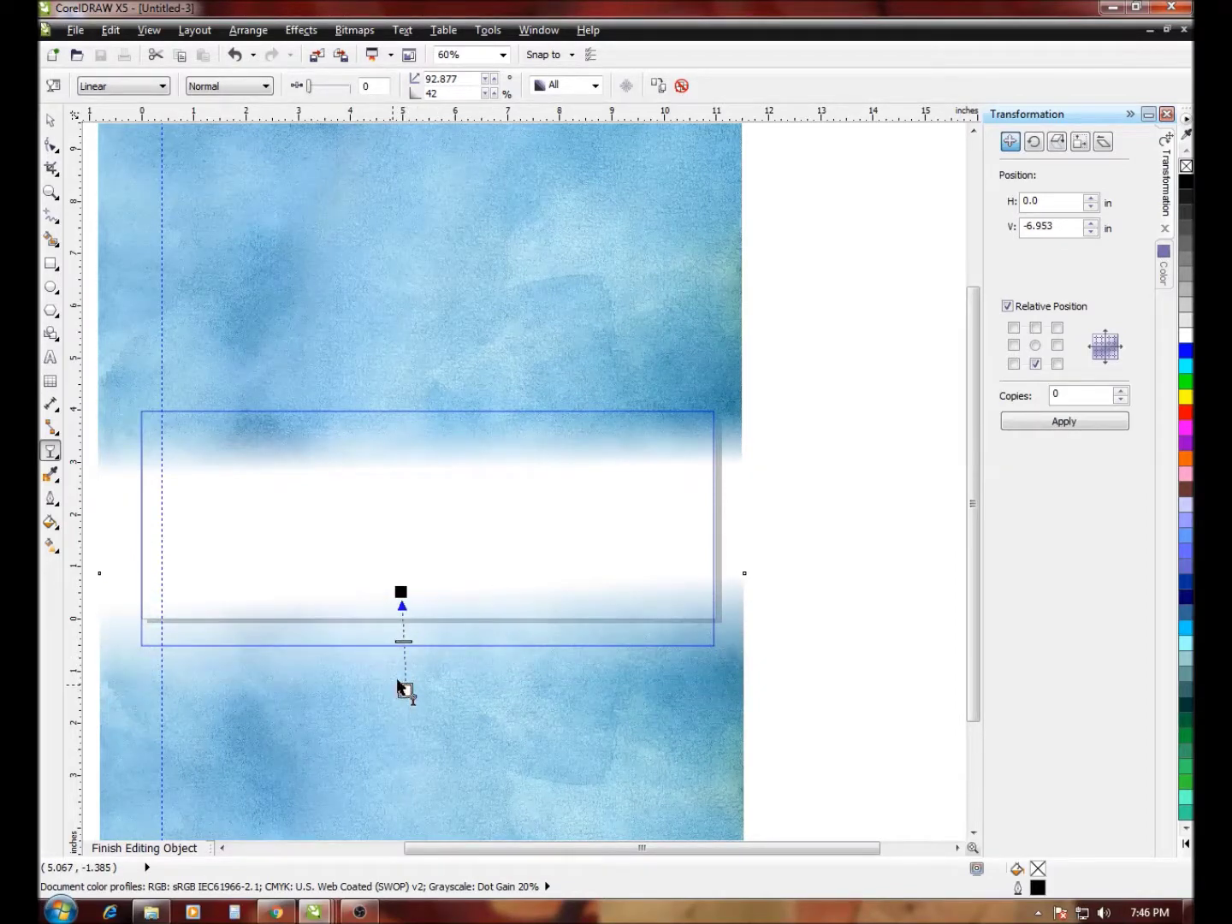
pyautogui.hotkey('ctrl', 'z')
pyautogui.hotkey('ctrl', 'z')
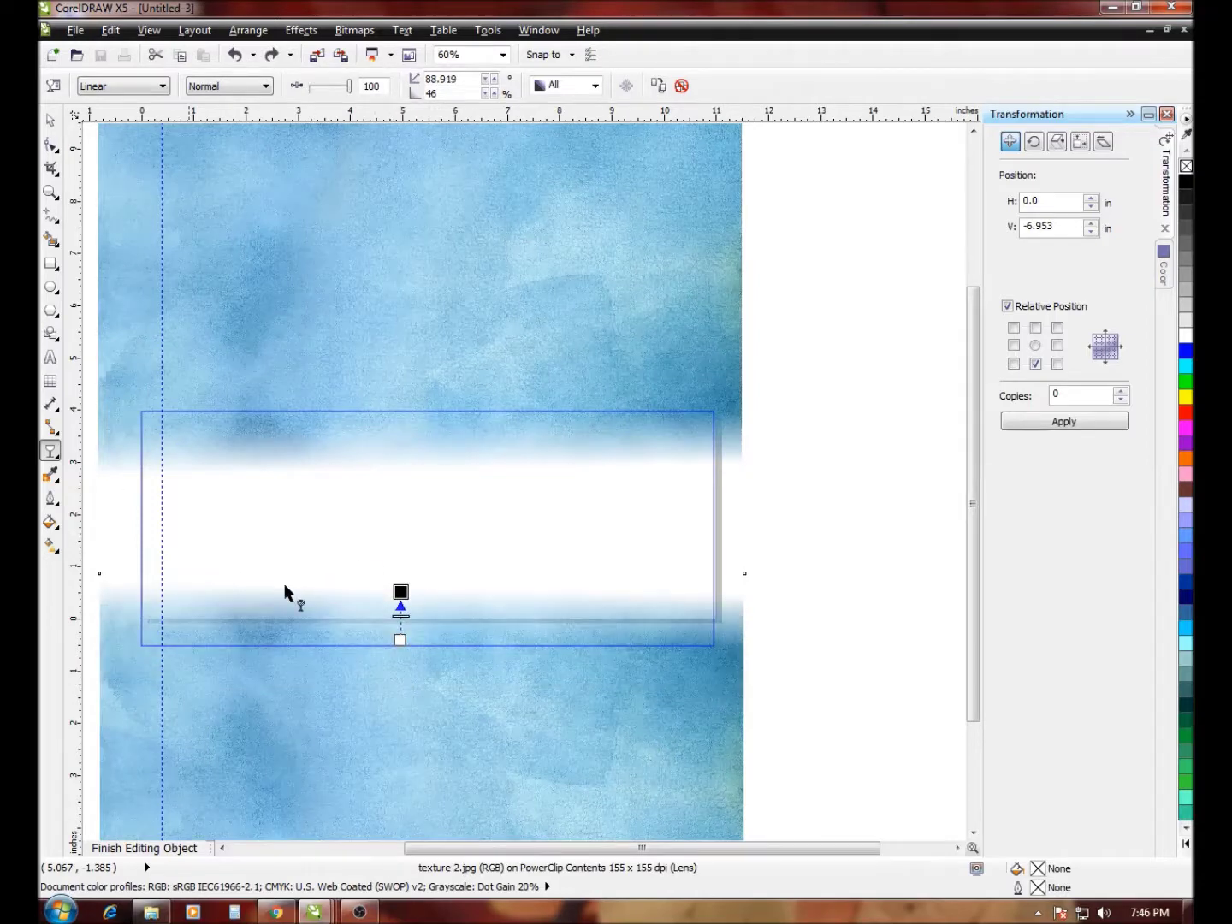
# Finish editing the panel's PowerClip contents and deselect the panel
pyautogui.click(49, 120)
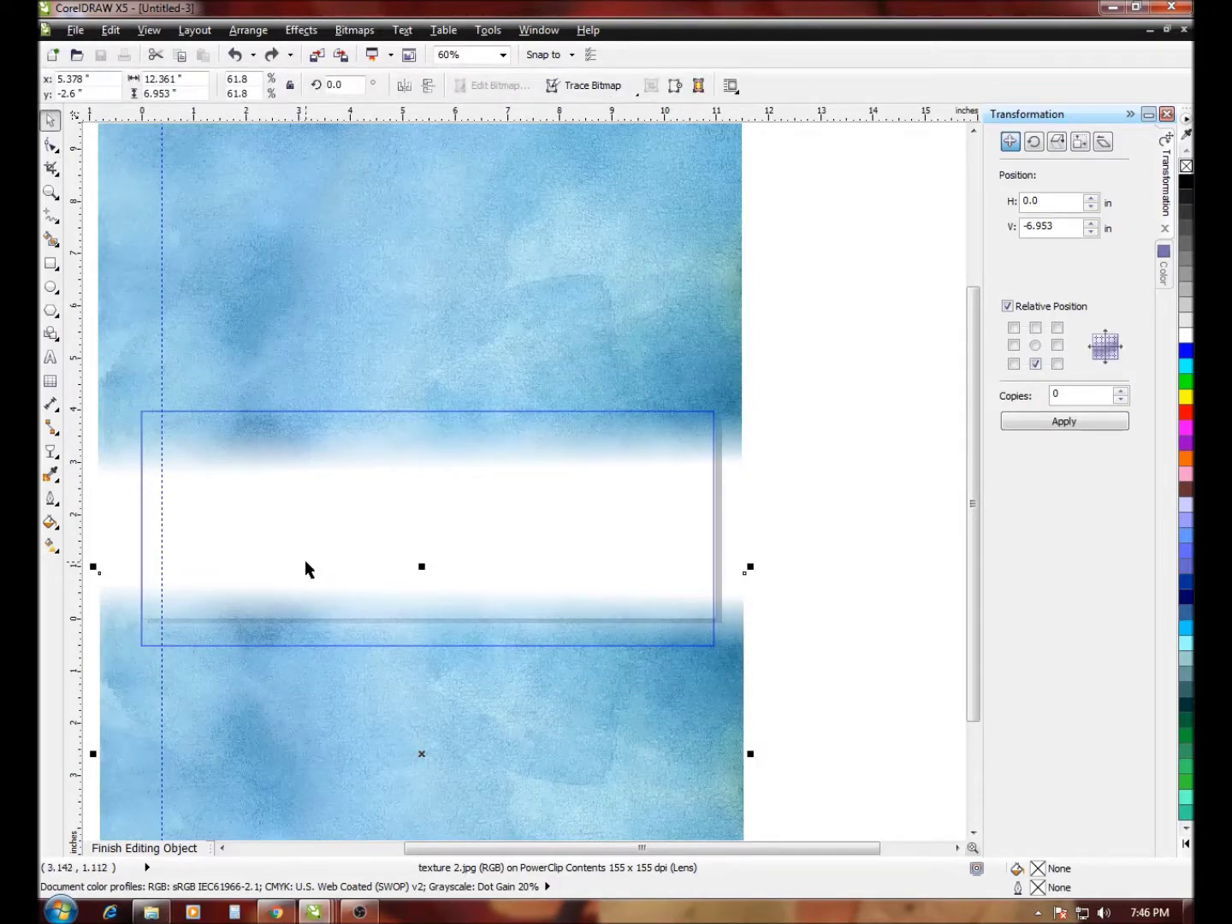
pyautogui.rightClick(351, 631)
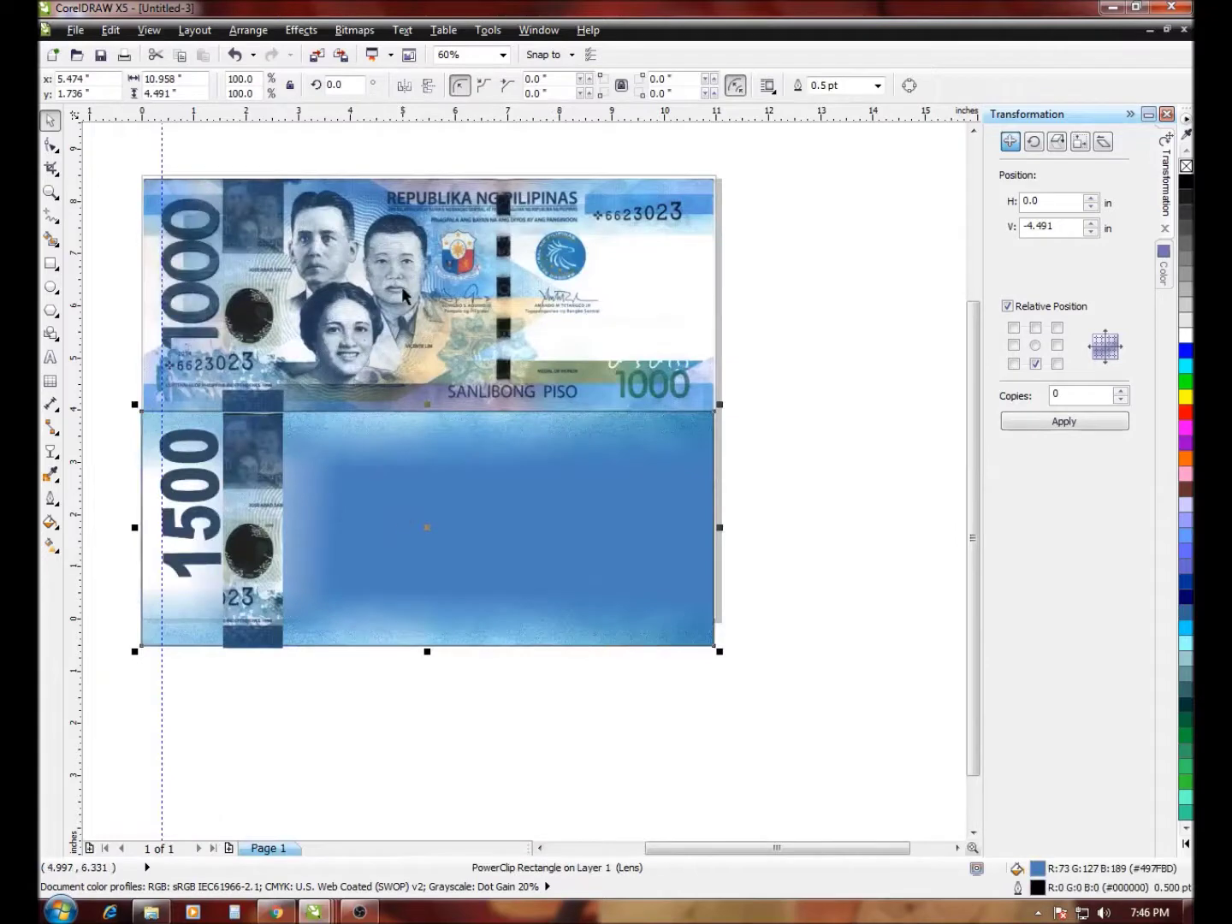
pyautogui.click(412, 219)
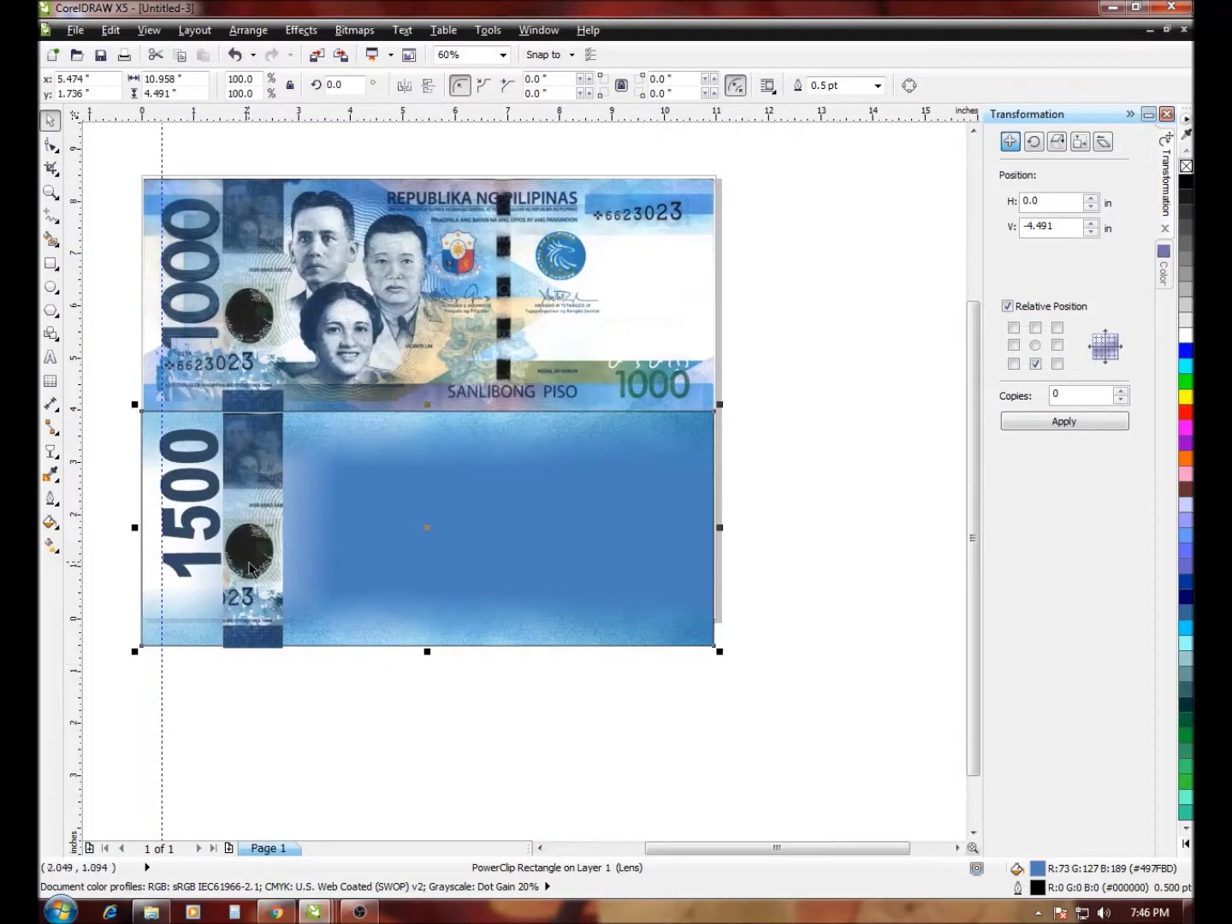
pyautogui.click(271, 695)
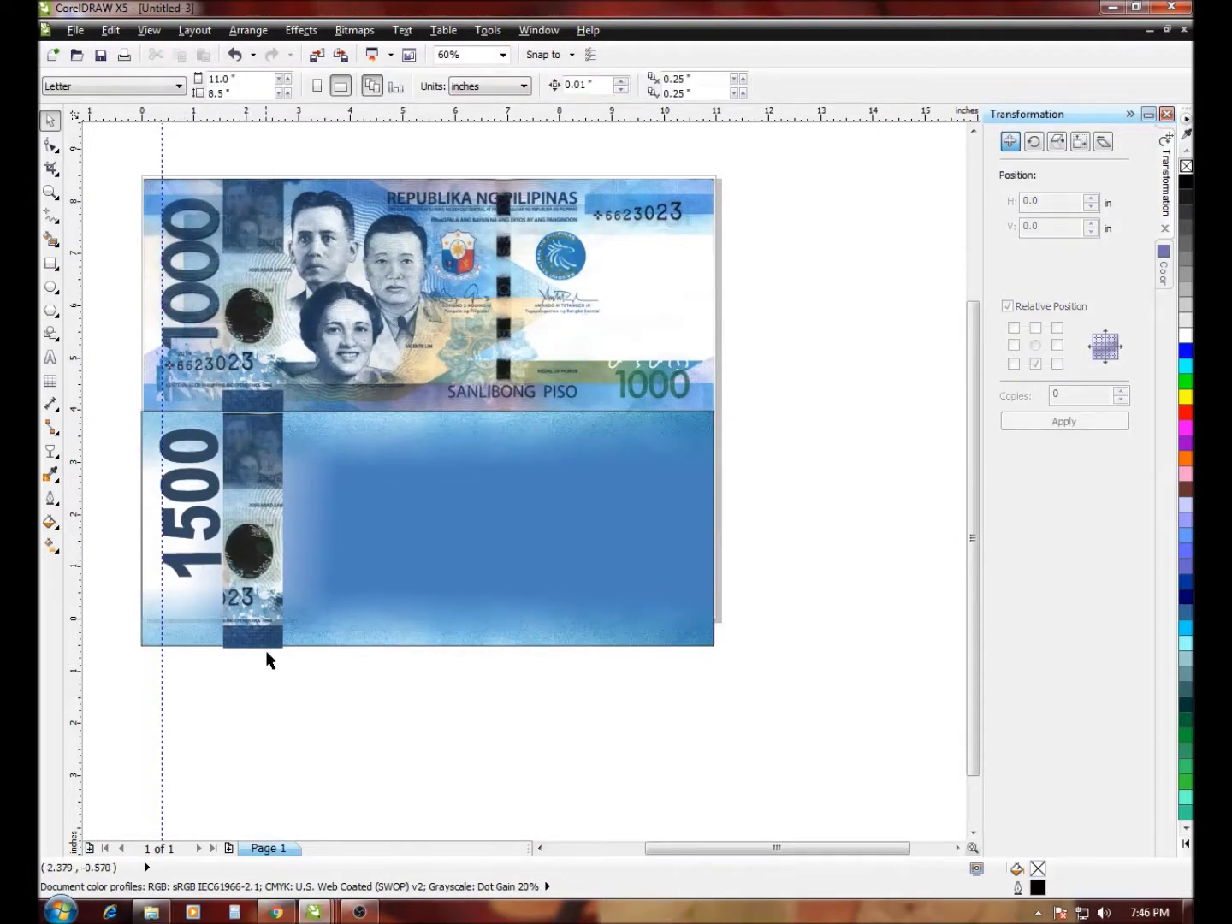
# Crop the lower end of the panel's strip up to just below the black oval by moving its bottom nodes
pyautogui.click(262, 628)
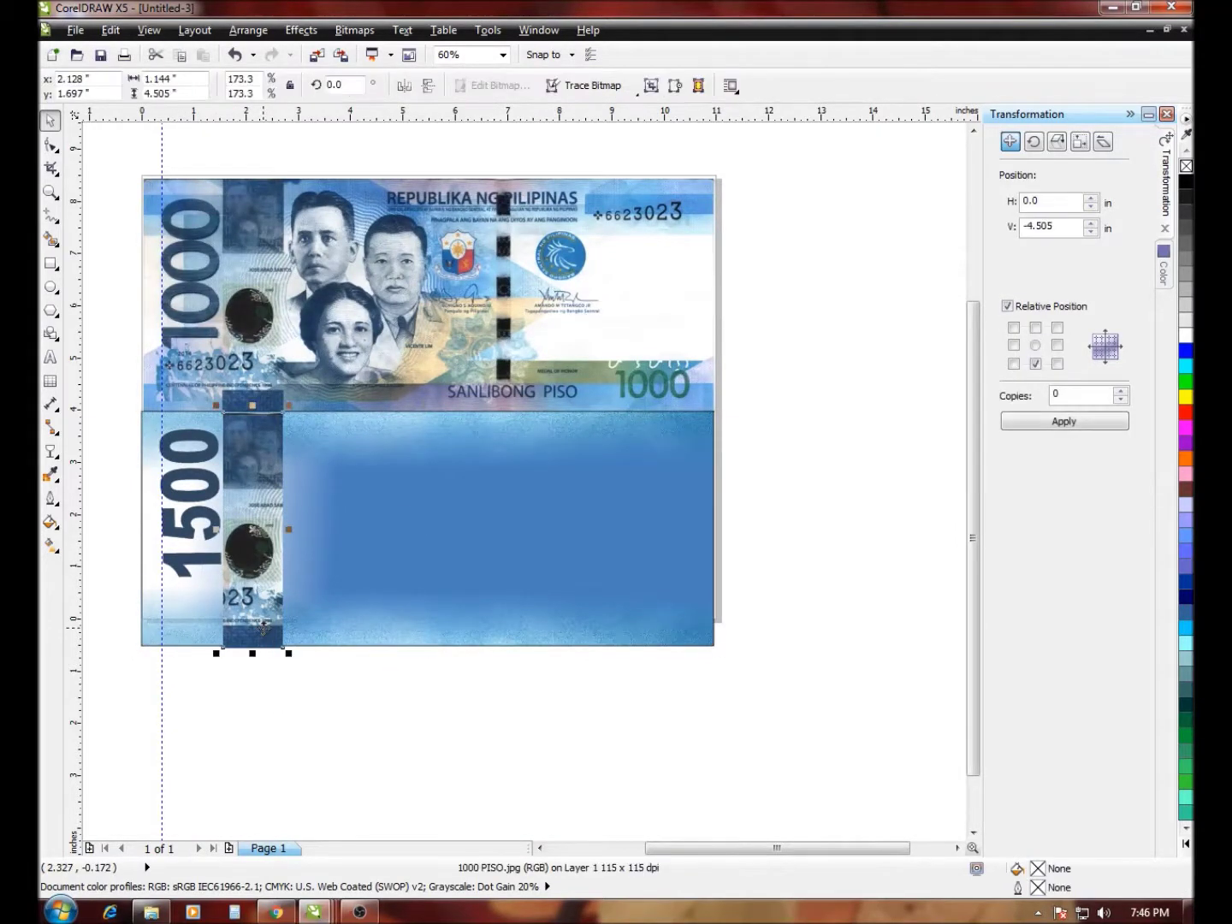
pyautogui.click(51, 145)
pyautogui.moveTo(189, 684); pyautogui.dragTo(358, 580)
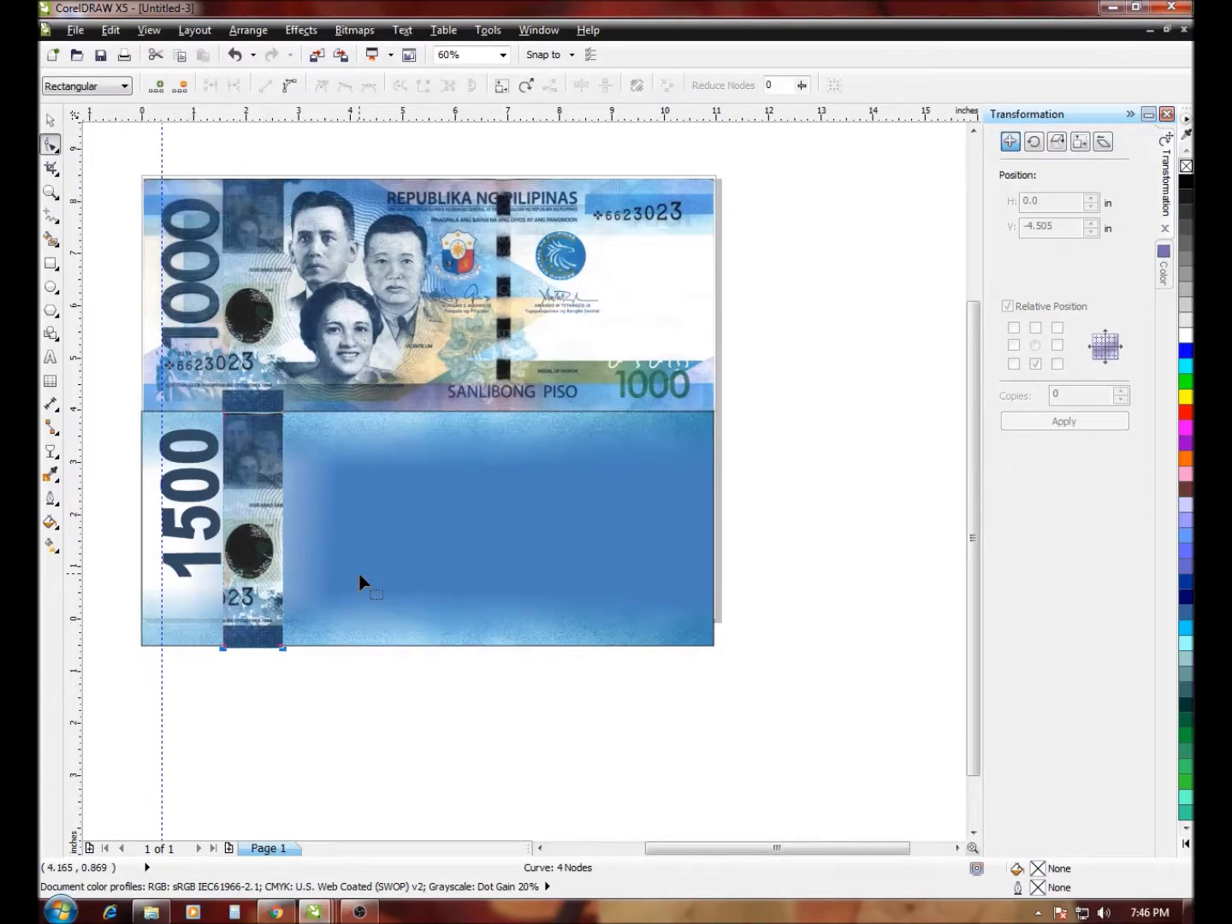
pyautogui.moveTo(285, 657); pyautogui.dragTo(286, 582)
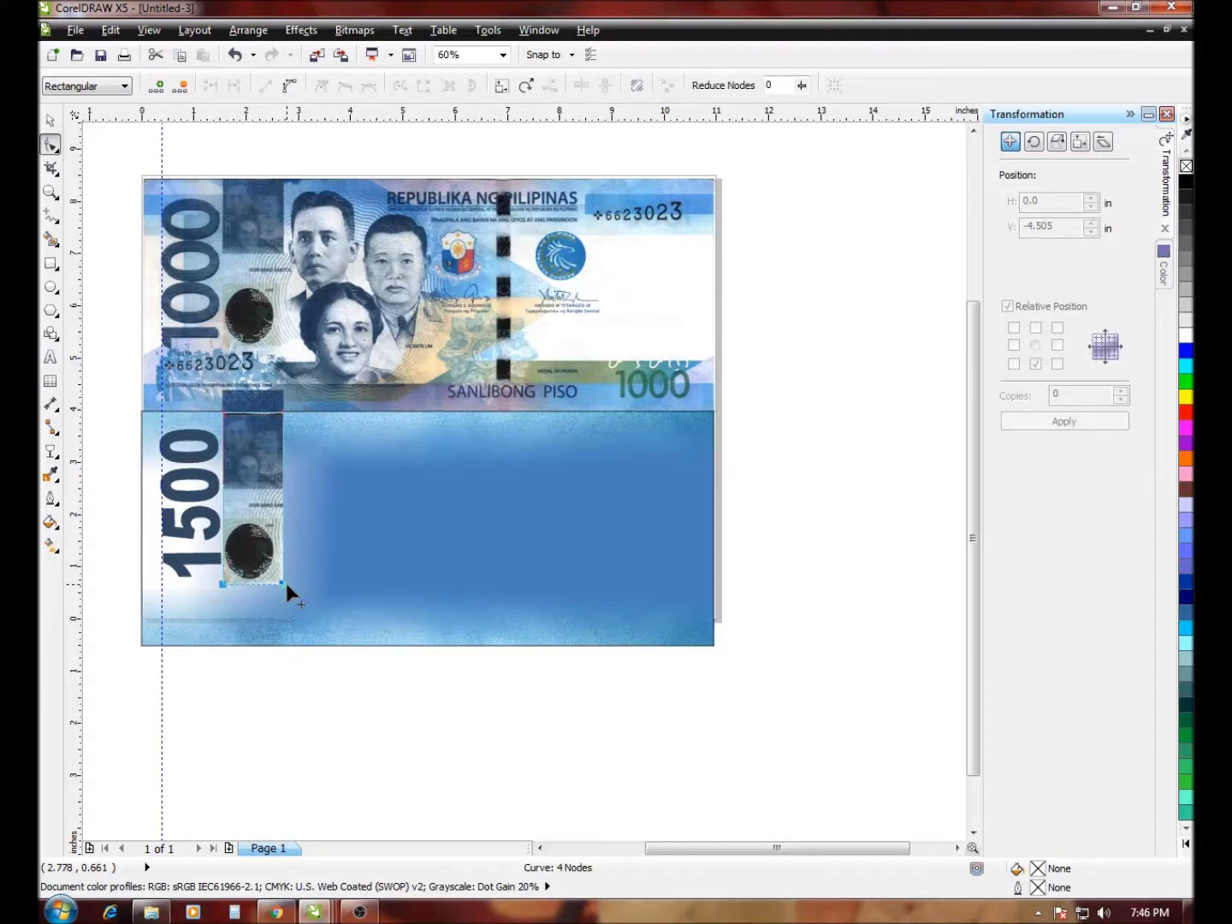
pyautogui.click(51, 452)
pyautogui.moveTo(234, 548); pyautogui.dragTo(236, 614)
pyautogui.moveTo(269, 537); pyautogui.dragTo(270, 589)
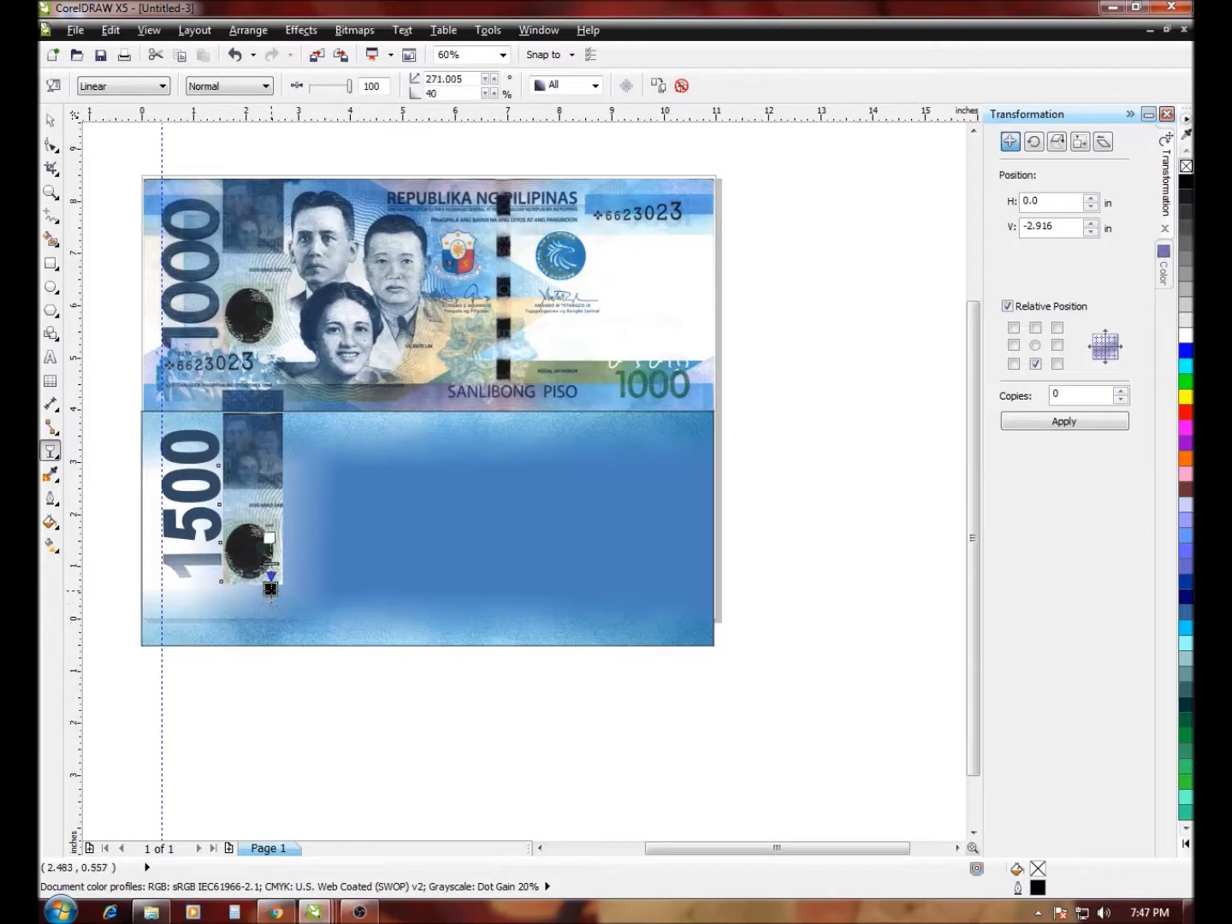
pyautogui.hotkey('ctrl', 'z')
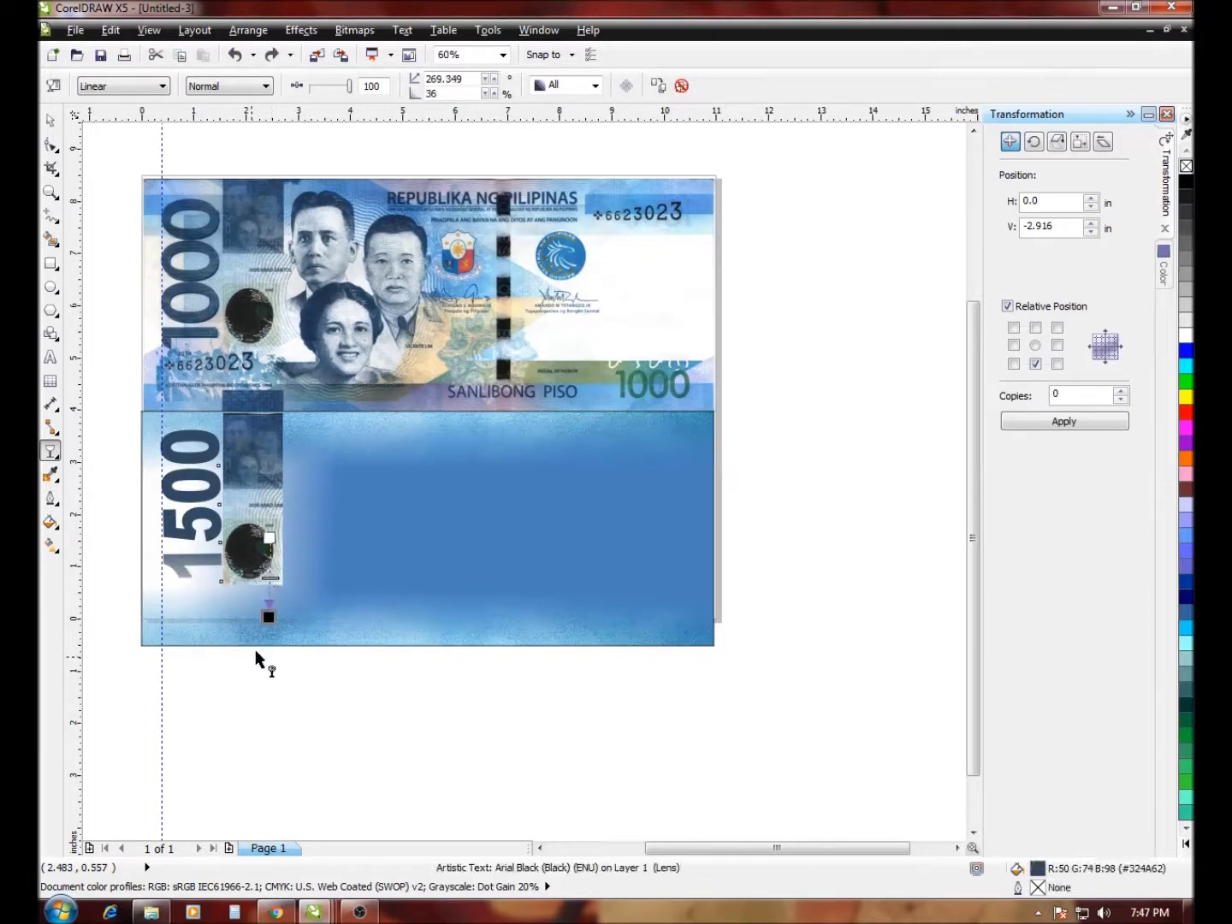
pyautogui.hotkey('ctrl', 'z')
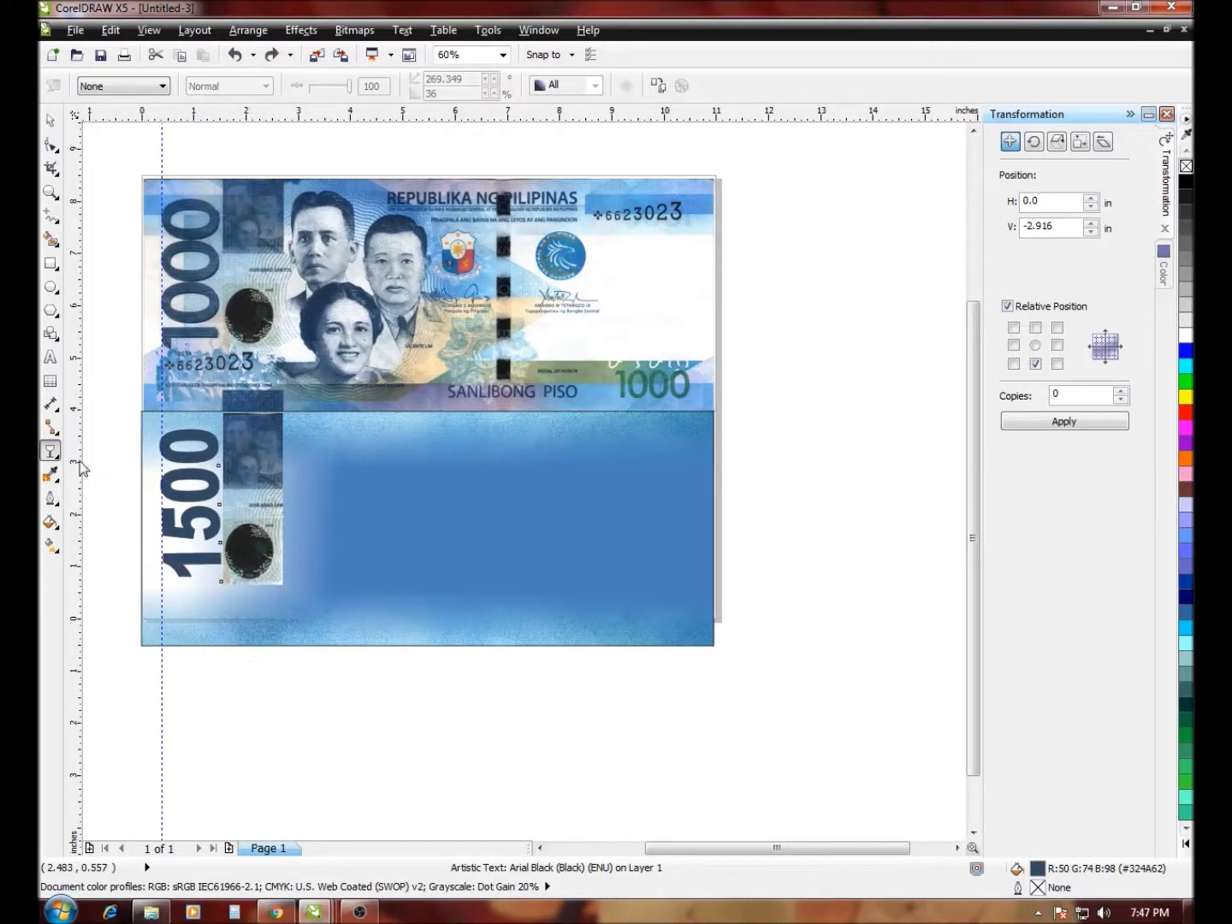
# Move the "1500" text near the panel's right end, at about X 9.321, Y 2.517 in, and apply a vertical linear transparency fading it downward
pyautogui.click(50, 120)
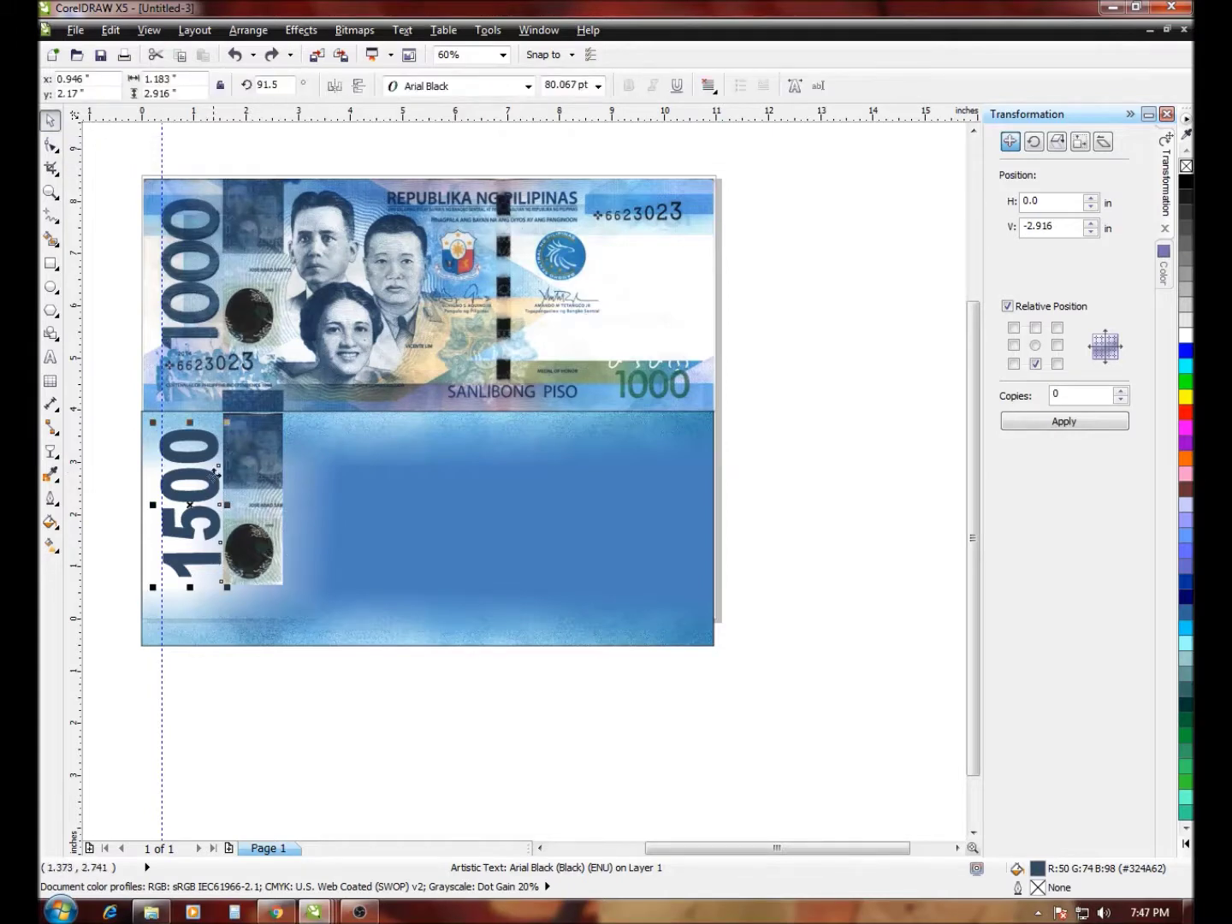
pyautogui.moveTo(212, 480); pyautogui.dragTo(650, 466)
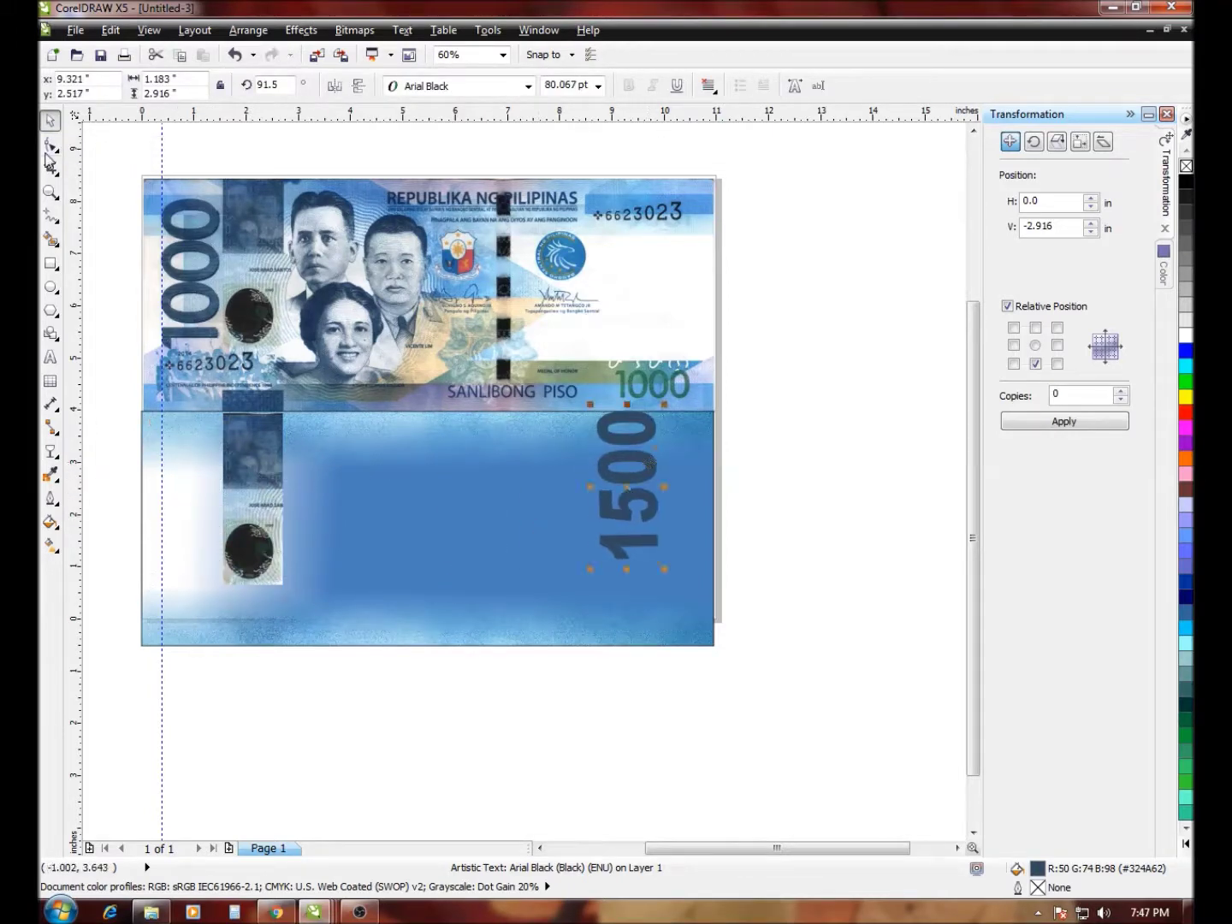
pyautogui.click(52, 452)
pyautogui.moveTo(246, 523); pyautogui.dragTo(249, 595)
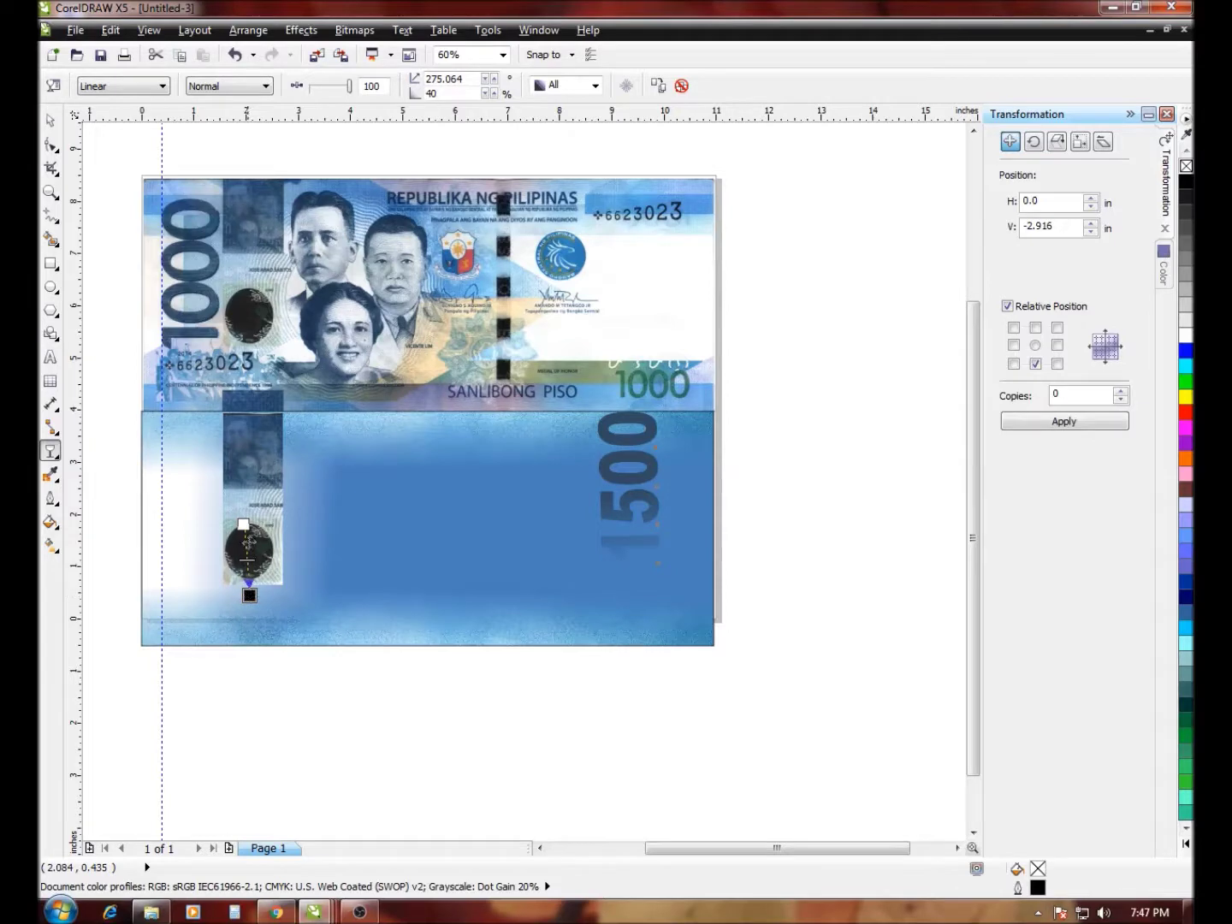
pyautogui.moveTo(243, 524); pyautogui.dragTo(245, 498)
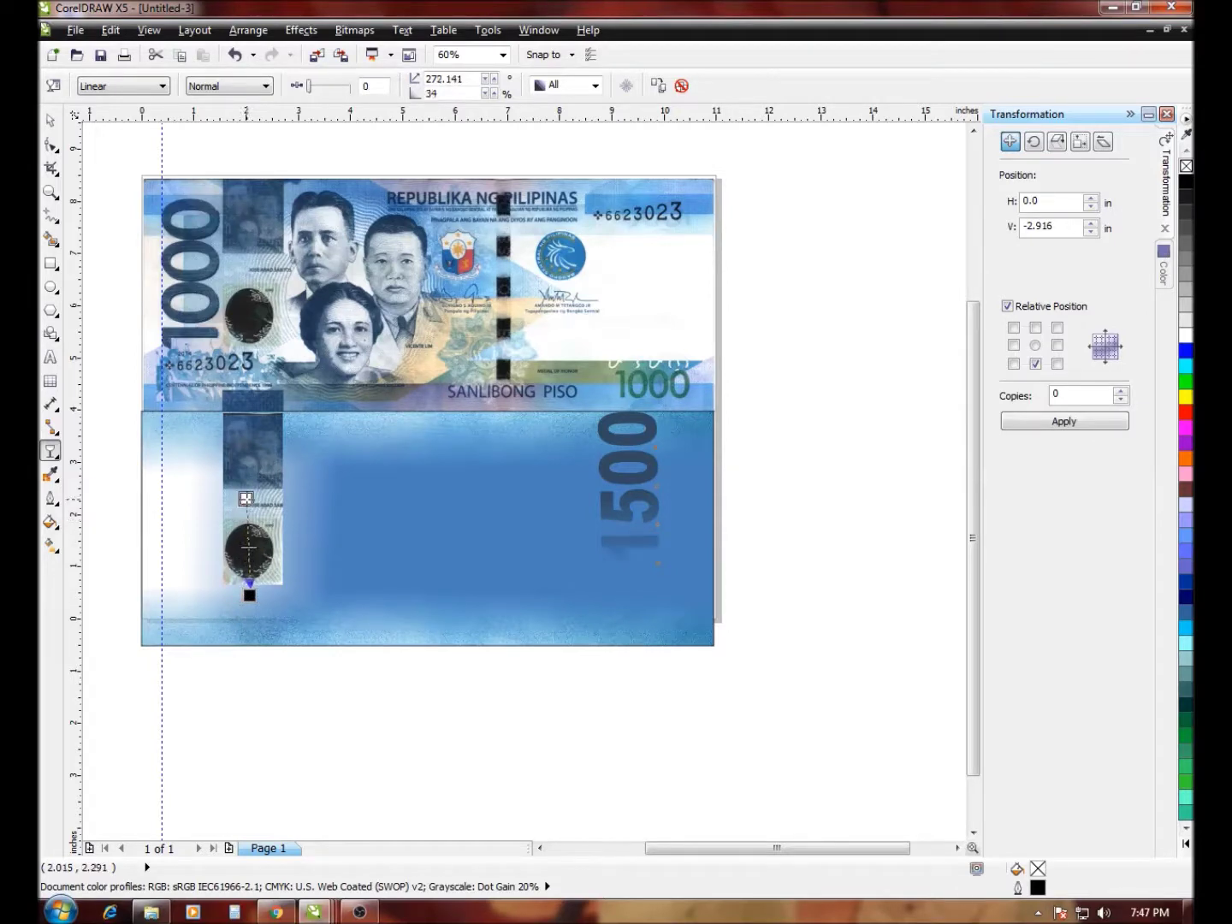
# Apply a vertical linear transparency to the panel's strip image, fading it out downward across the black oval
pyautogui.click(50, 191)
pyautogui.moveTo(327, 639); pyautogui.dragTo(326, 639)
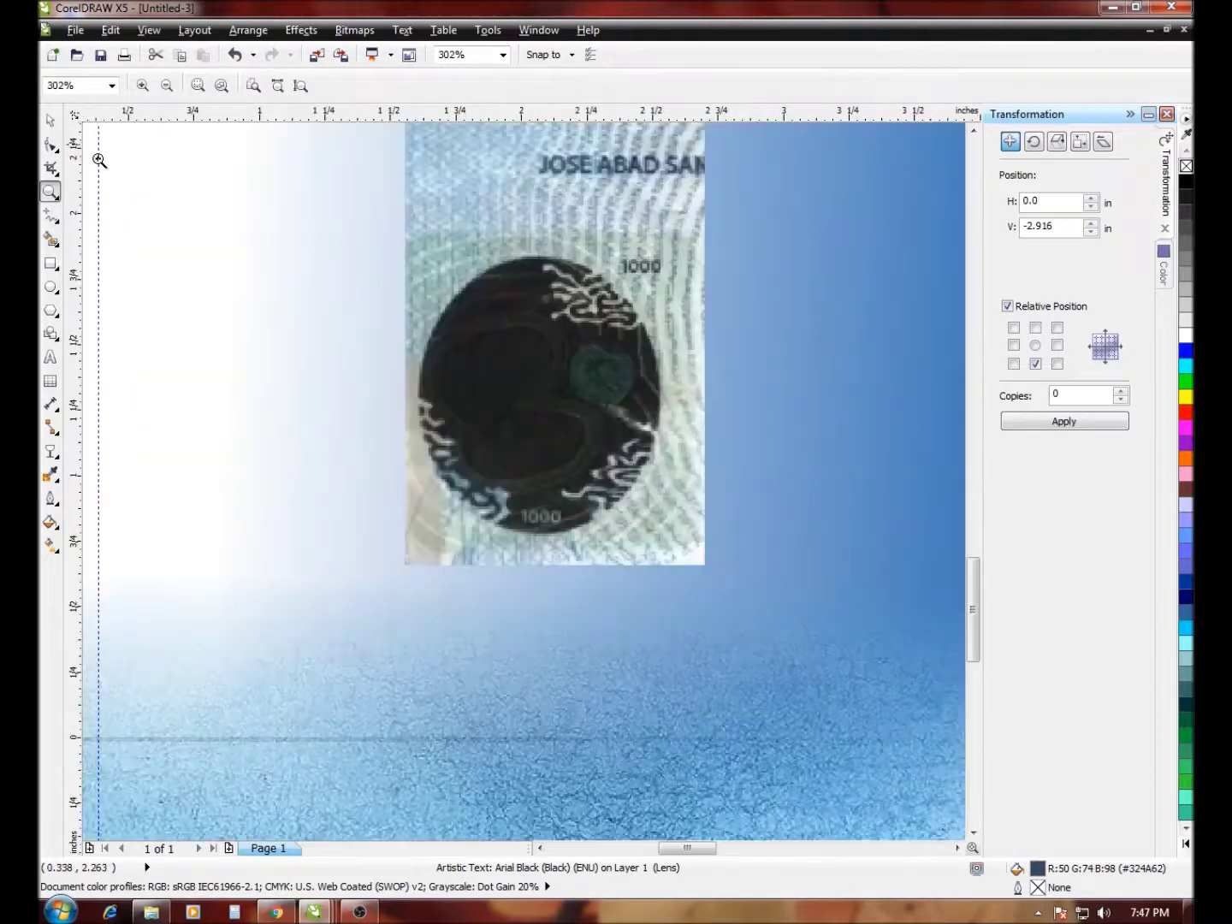
pyautogui.click(50, 124)
pyautogui.click(503, 191)
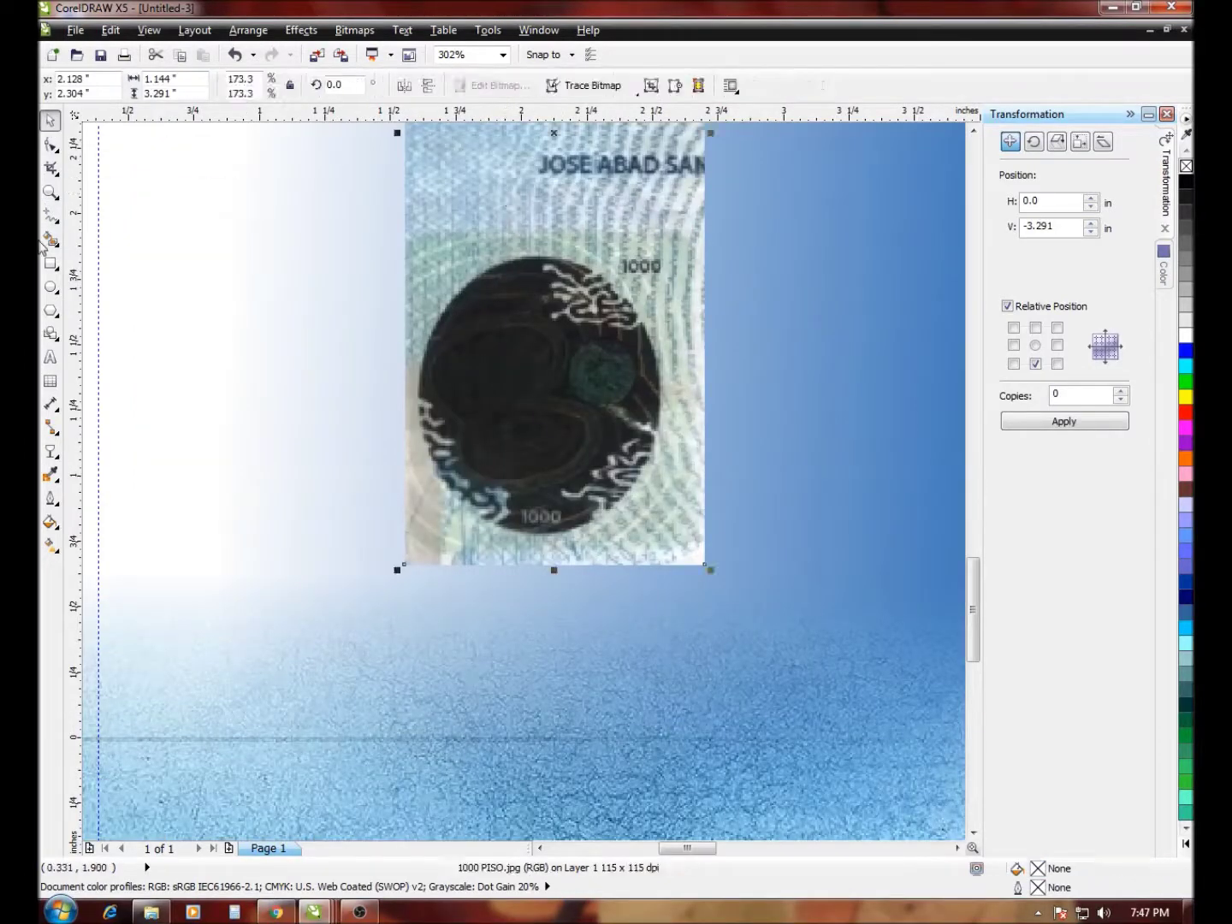
pyautogui.click(50, 451)
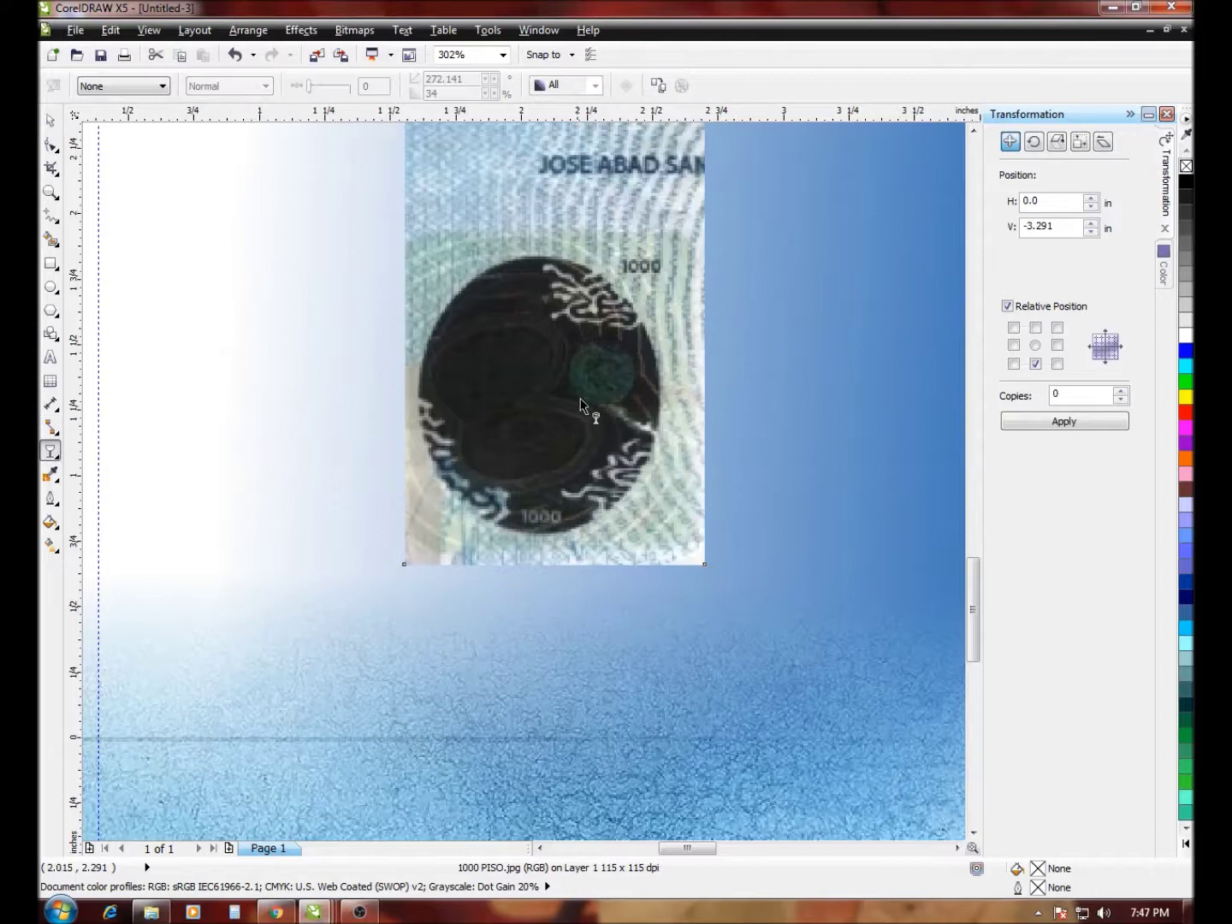
pyautogui.moveTo(561, 298); pyautogui.dragTo(573, 532)
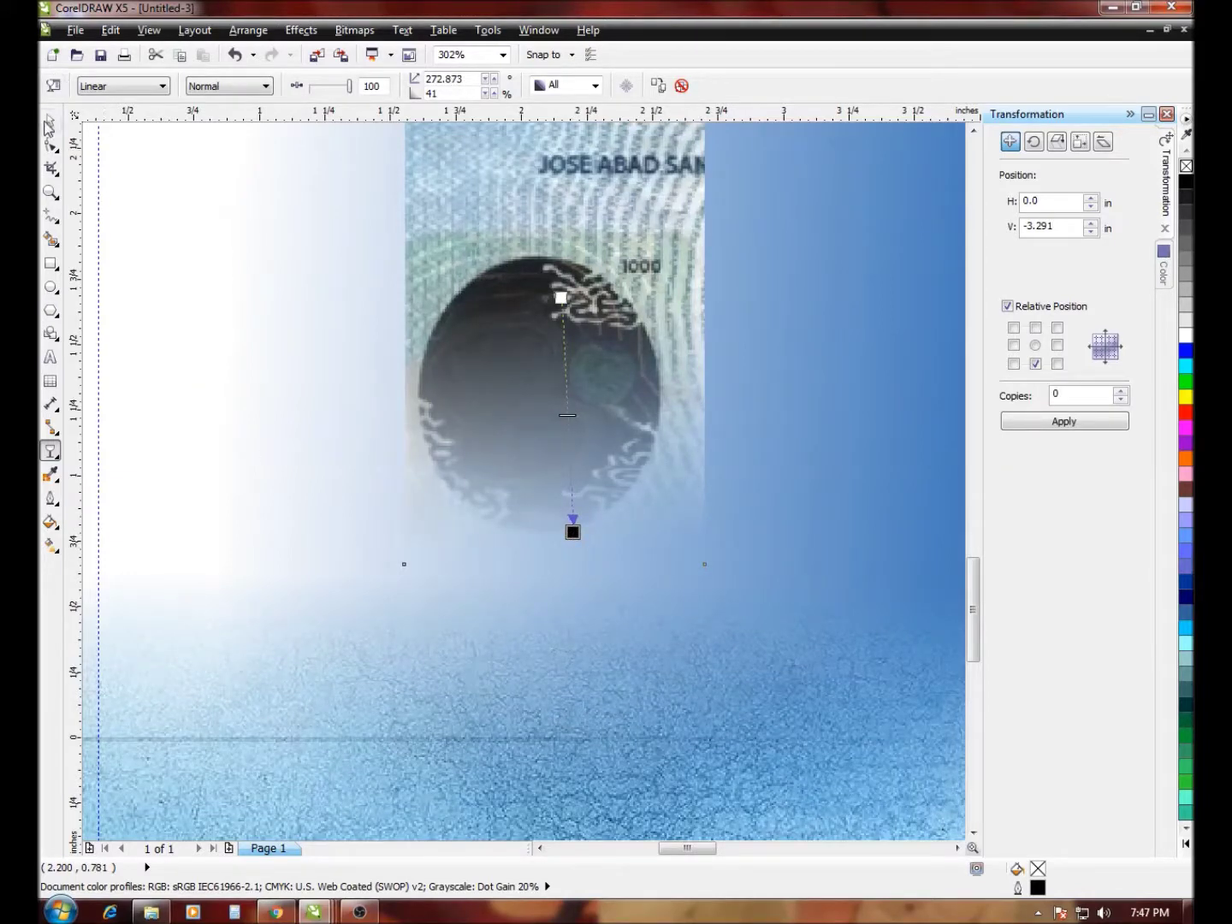
pyautogui.click(49, 122)
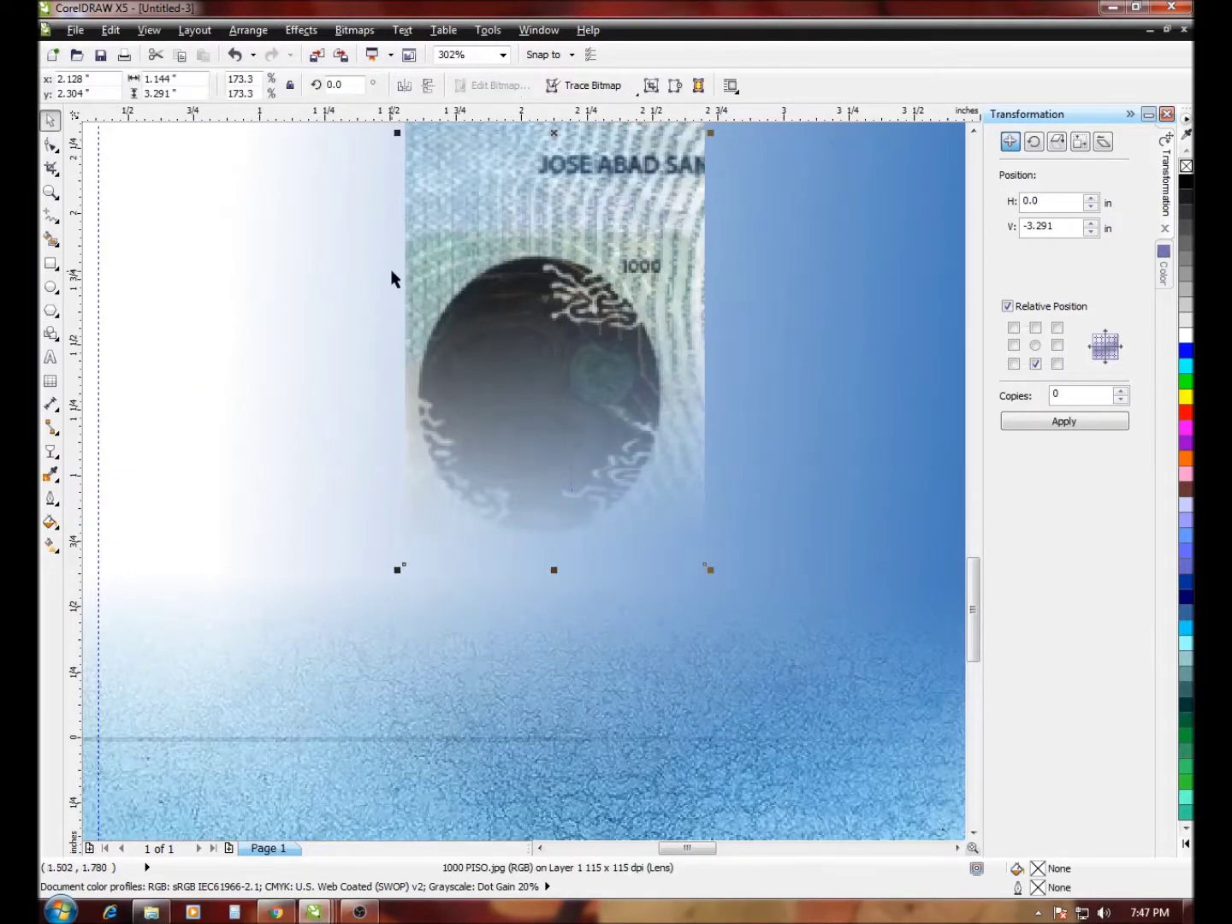
pyautogui.click(50, 193)
pyautogui.scroll(-5, 193, 236)
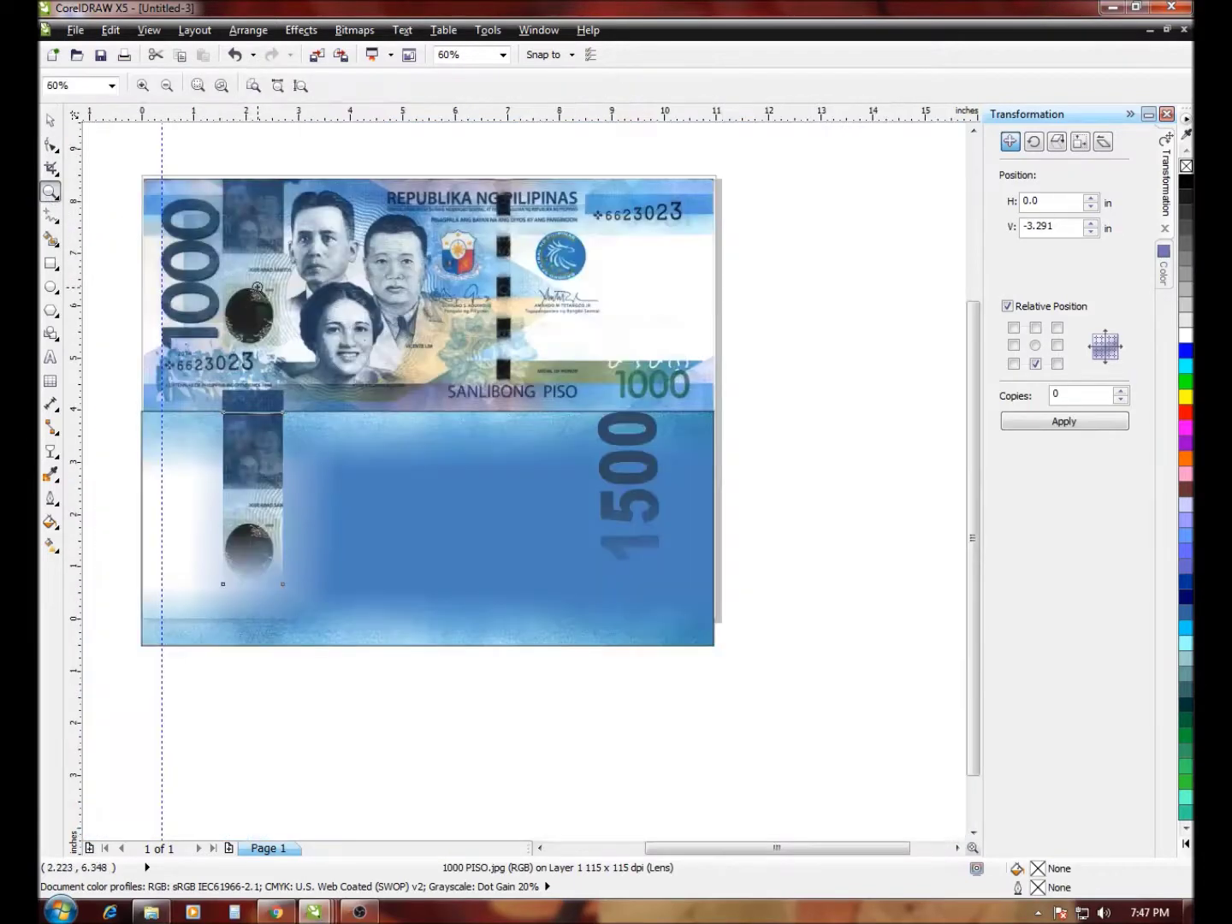
# Move the panel's vertical "1500" text back beside the strip, at about X 1.015, Y 2.326 in, and deselect it
pyautogui.click(49, 125)
pyautogui.click(604, 468)
pyautogui.moveTo(604, 471); pyautogui.dragTo(170, 482)
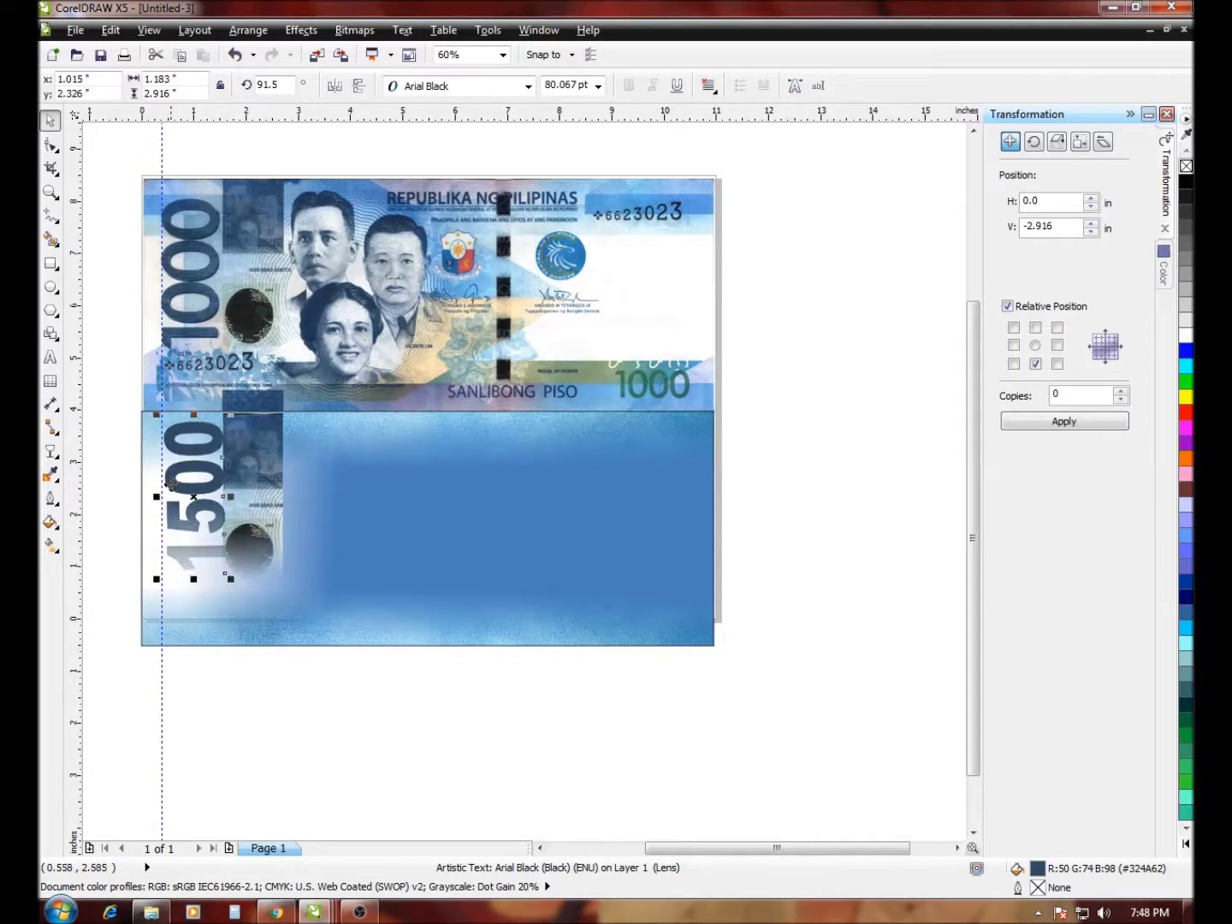
pyautogui.click(239, 684)
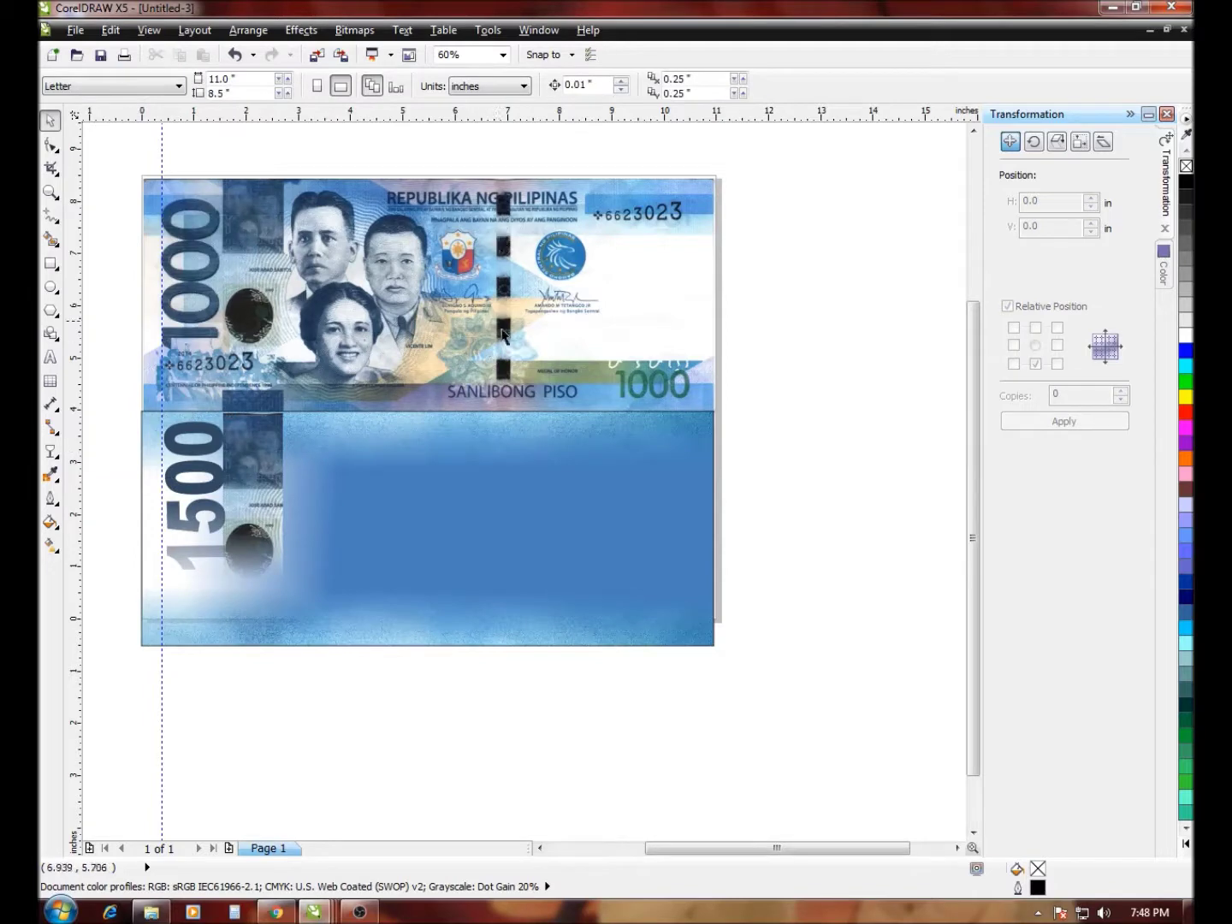
# Draw a rectangle about 0.267 by 0.368 in over the lowest black block of the banknote's security thread
pyautogui.click(50, 192)
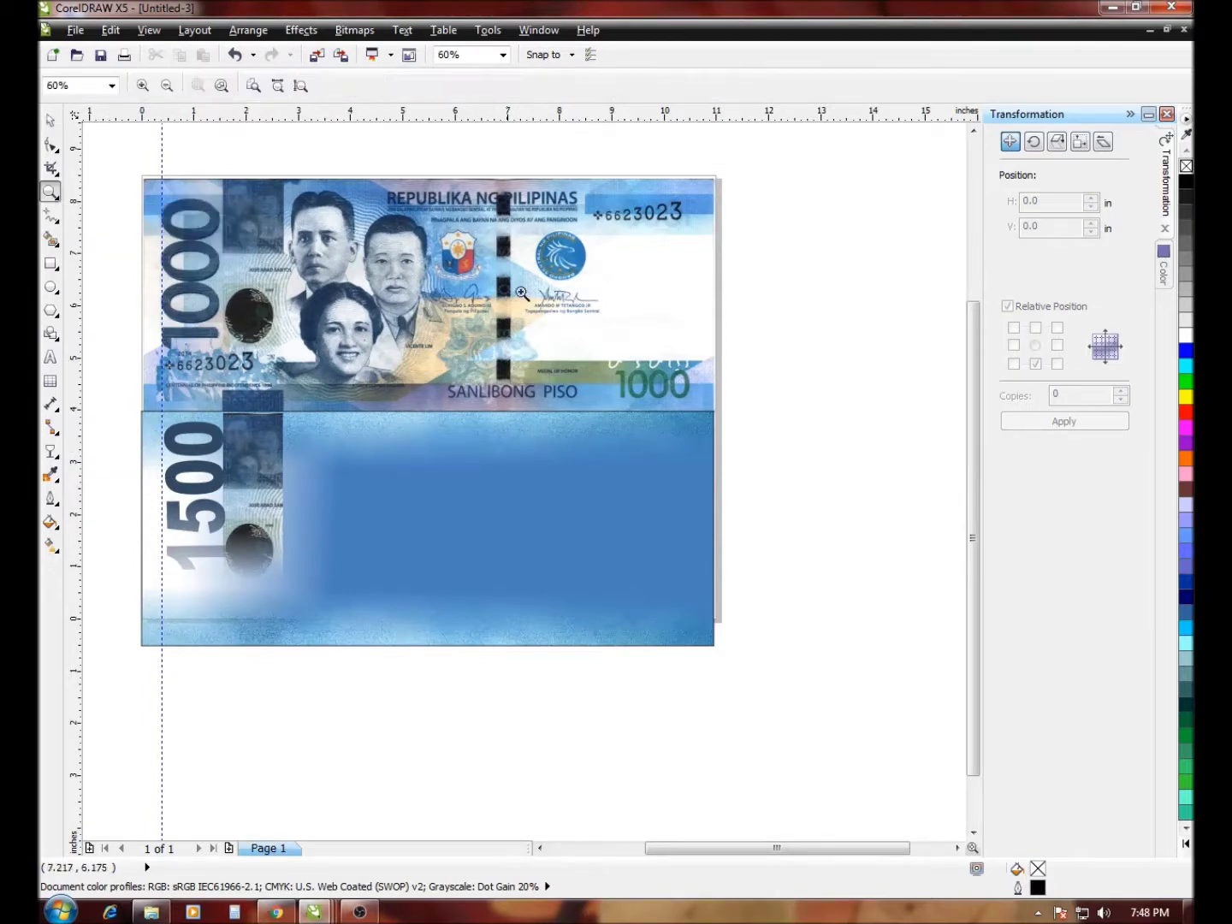
pyautogui.click(481, 368)
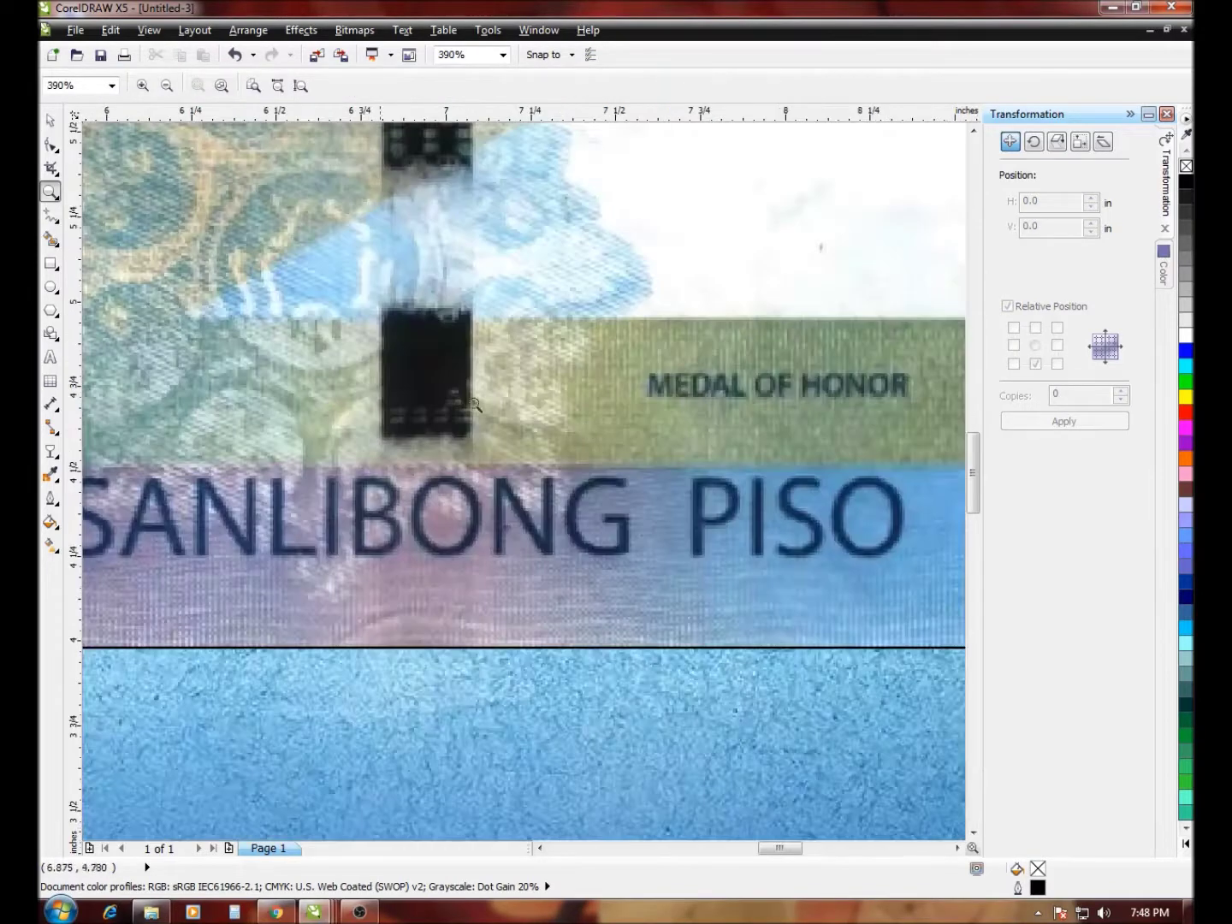
pyautogui.click(51, 264)
pyautogui.moveTo(381, 309); pyautogui.dragTo(472, 436)
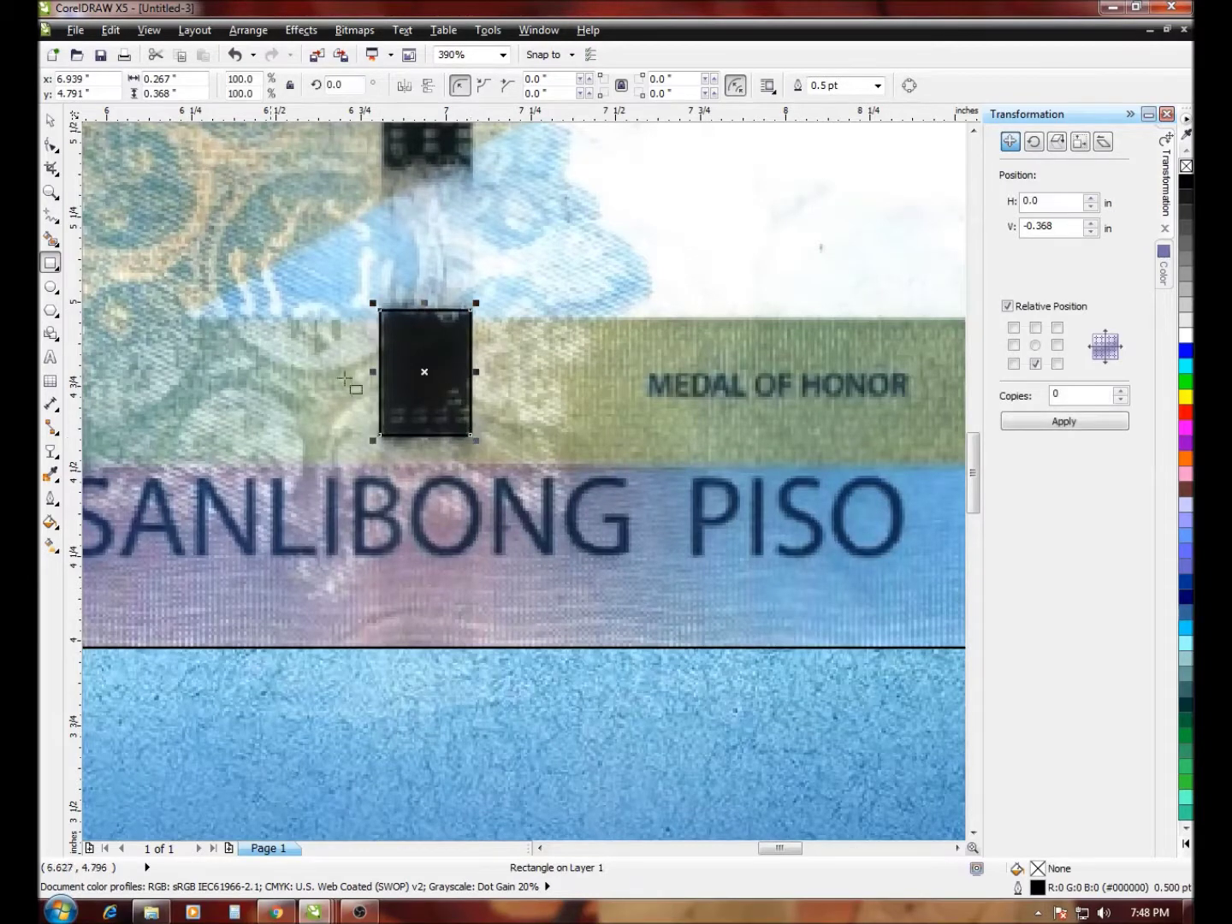
# Fill the rectangle with the dark colour #222D29 sampled from the security thread and set its outline to None
pyautogui.click(48, 479)
pyautogui.click(426, 182)
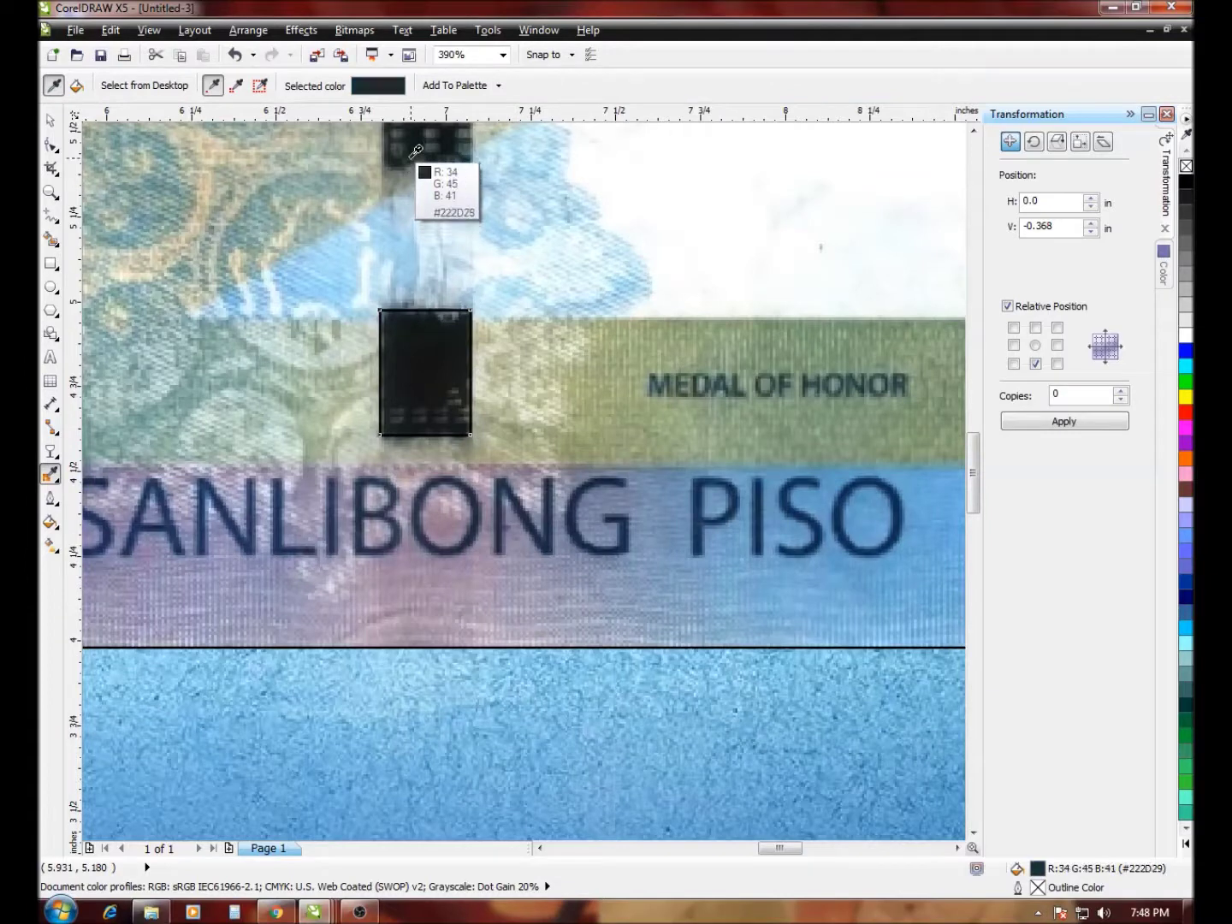
pyautogui.click(406, 356)
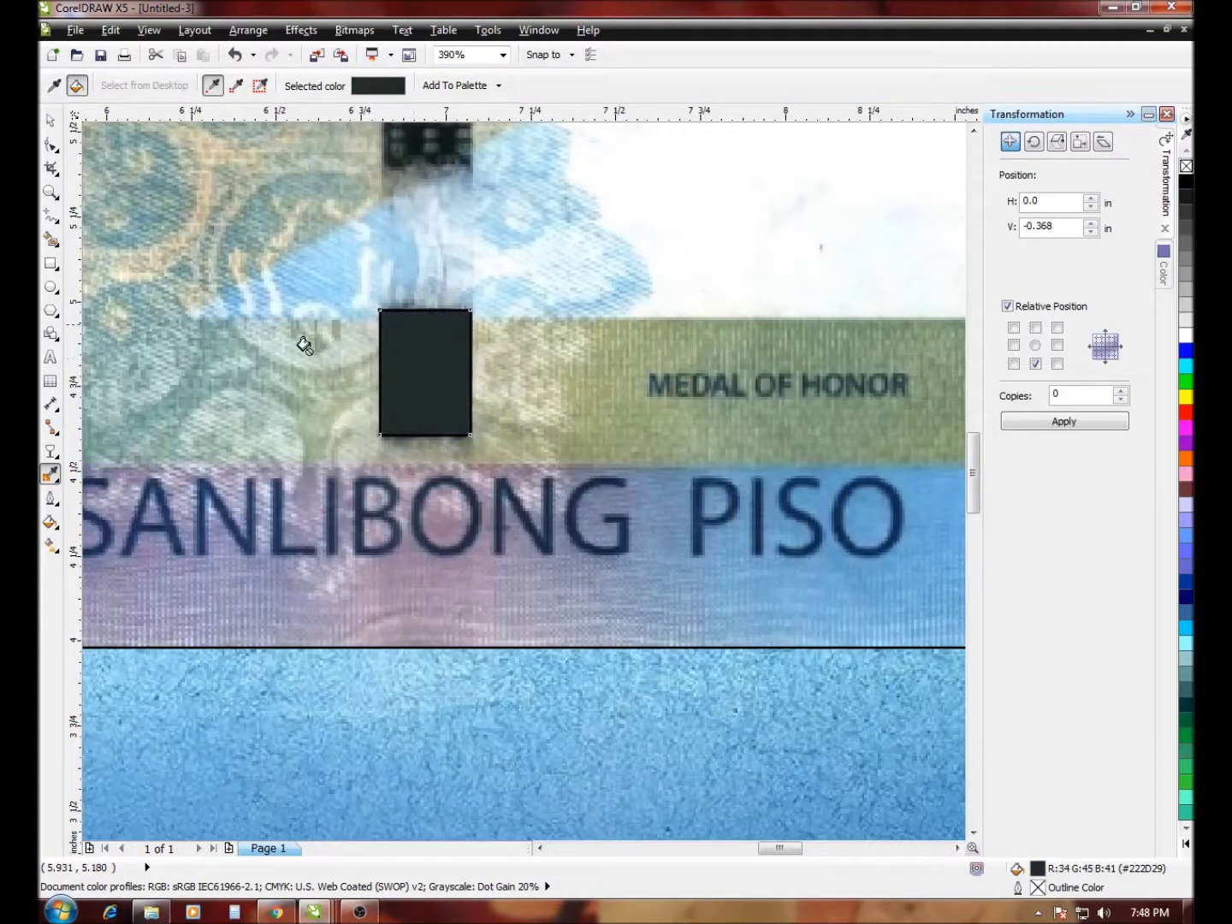
pyautogui.click(49, 121)
pyautogui.click(879, 86)
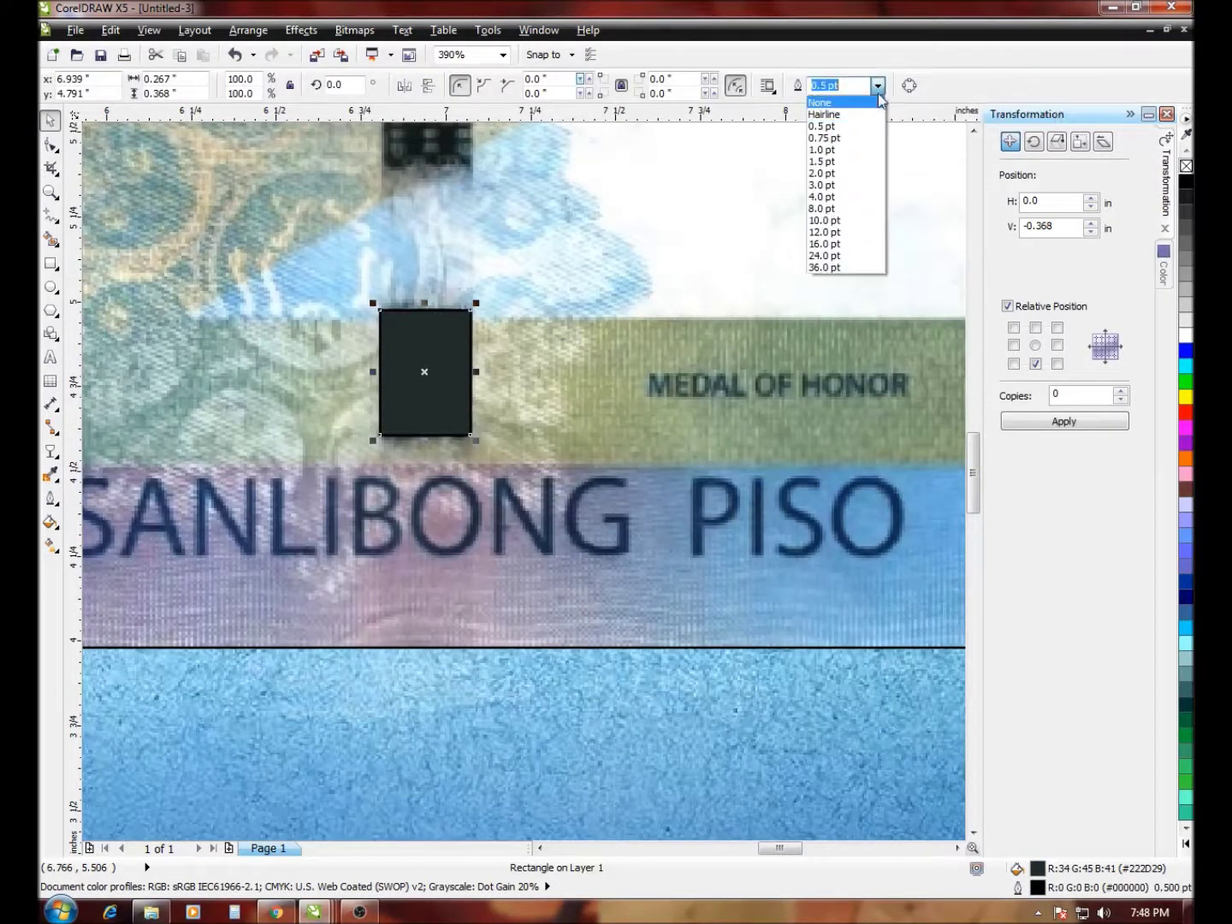
pyautogui.click(856, 102)
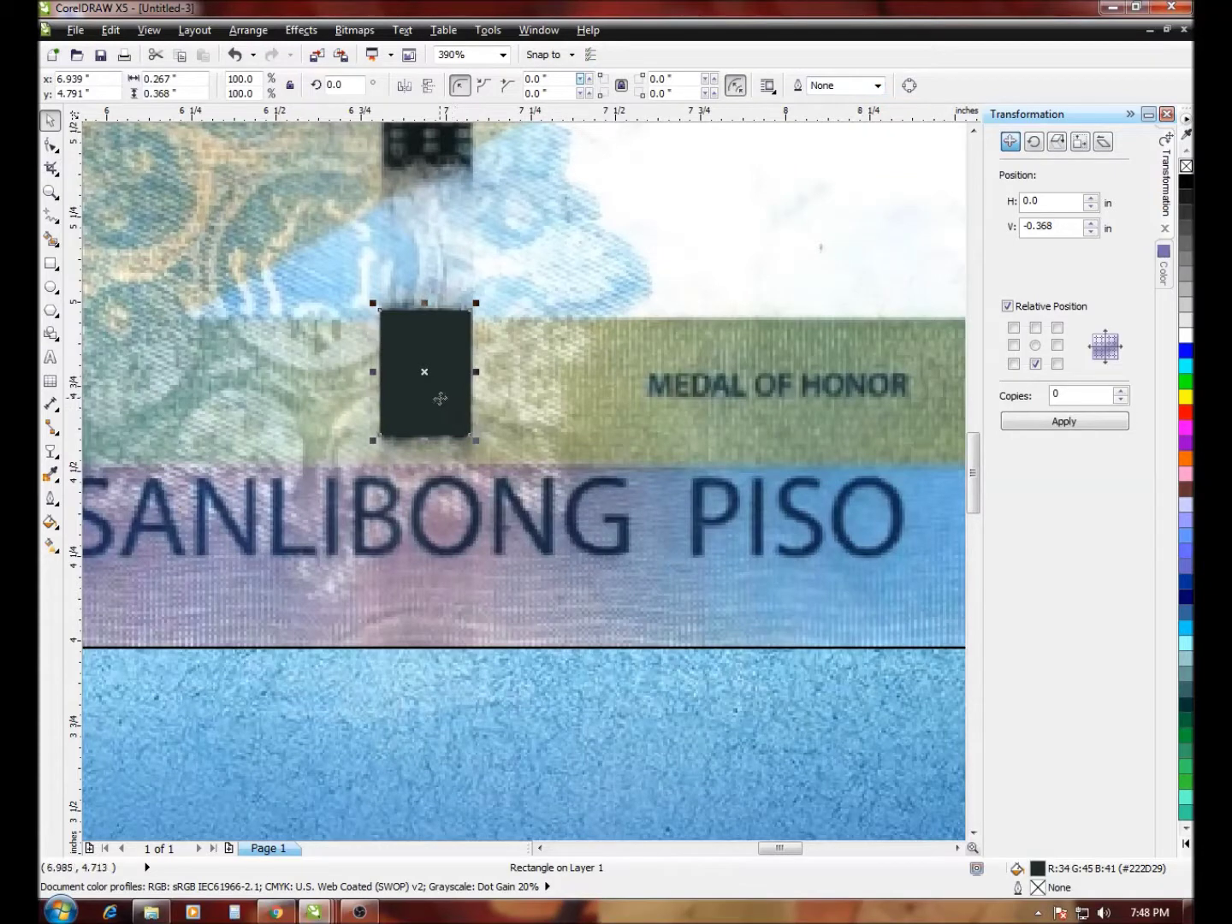
# Nudge the dark rectangle straight down onto the upper edge area of the blue panel, at about Y 3.581 in
pyautogui.press('Down')
pyautogui.press('Down')
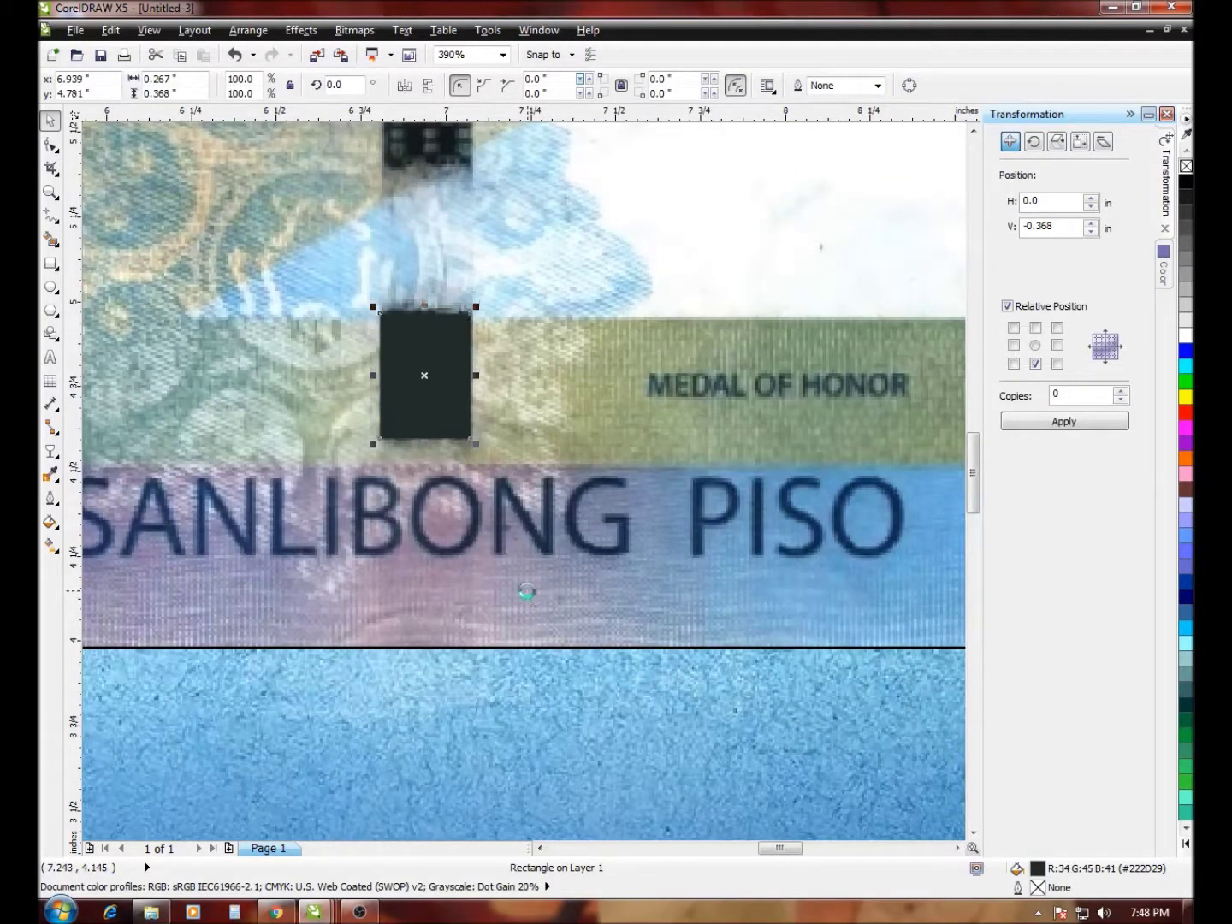
pyautogui.press('Down')
pyautogui.press('Down')
pyautogui.press('Down')
pyautogui.press('Down')
pyautogui.press('Down')
pyautogui.press('Down')
pyautogui.press('Down')
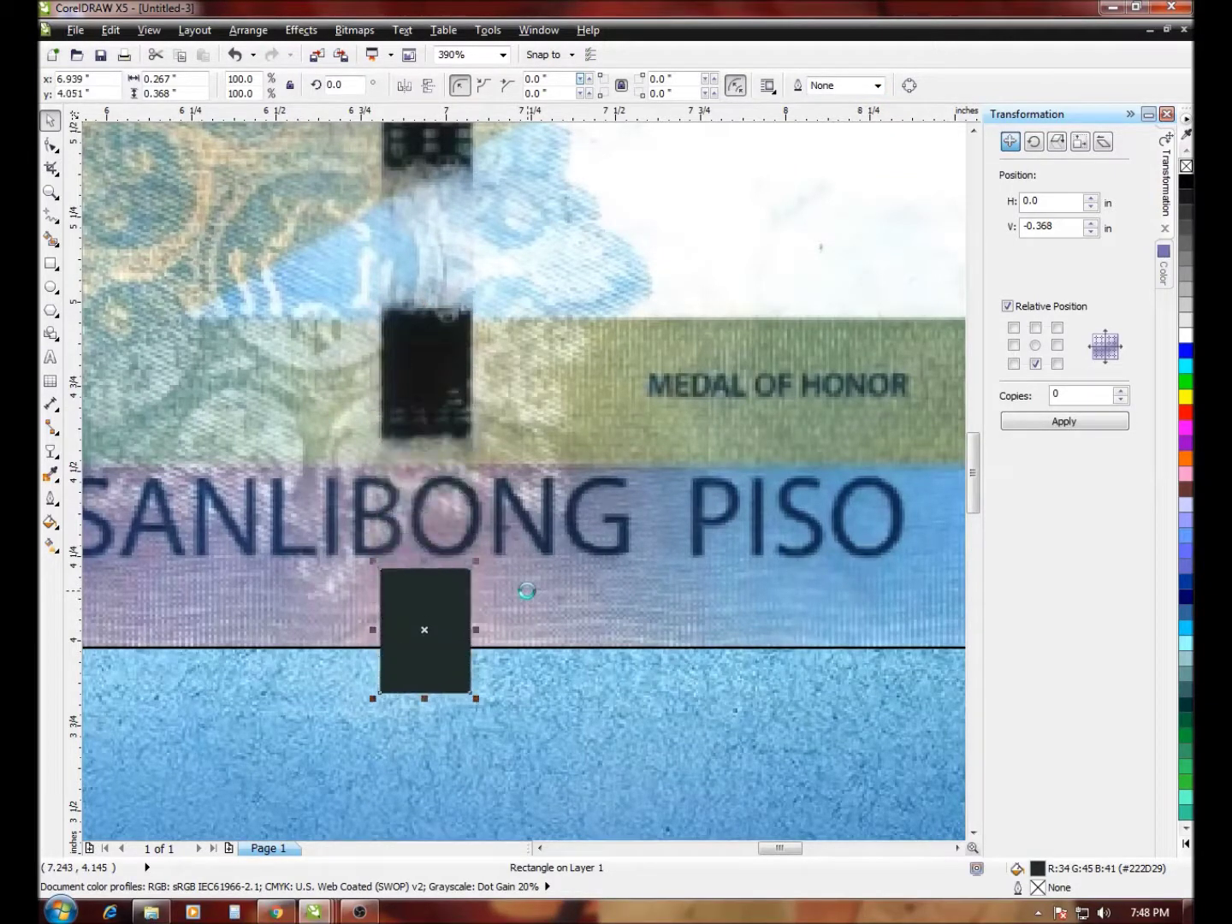
pyautogui.press('Down')
pyautogui.press('Down')
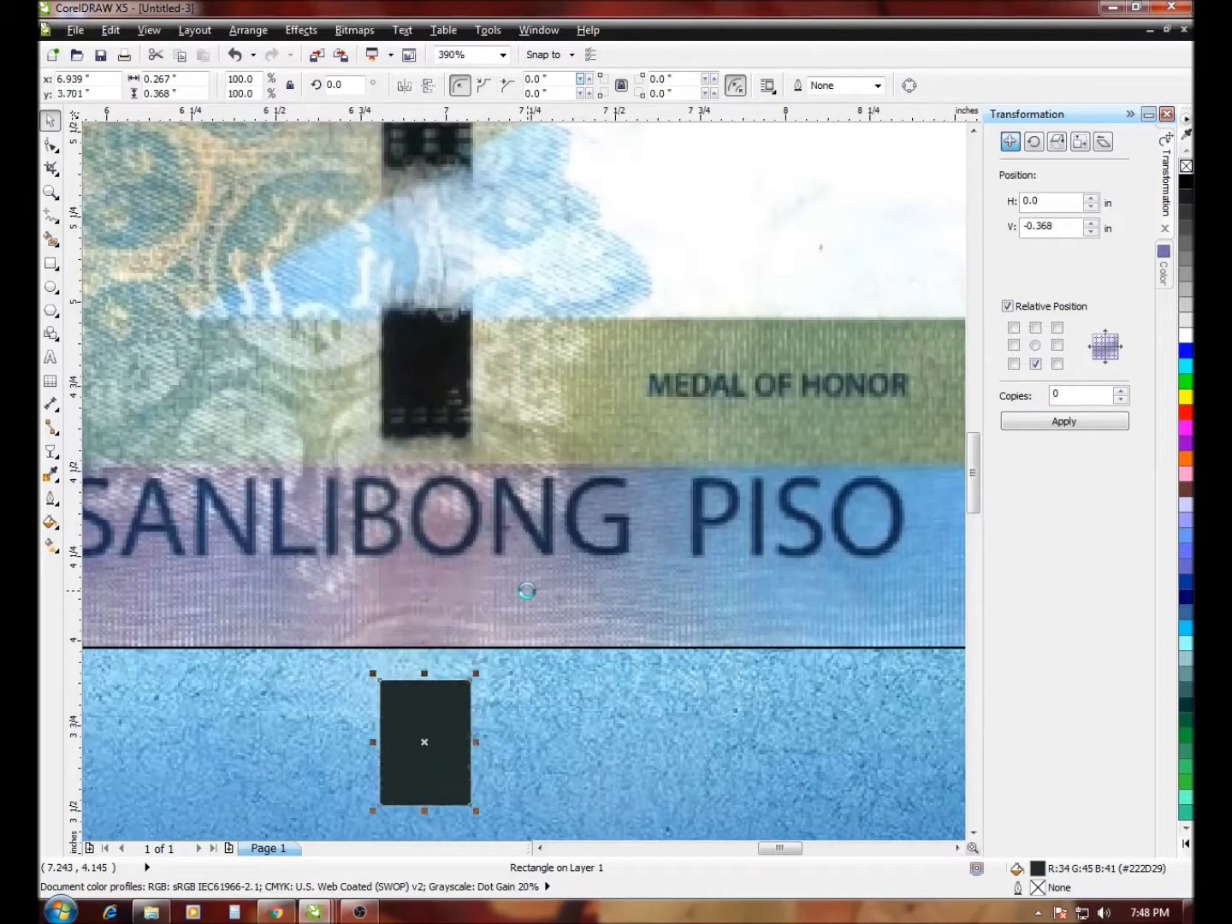
pyautogui.doubleClick(50, 192)
pyautogui.moveTo(108, 350); pyautogui.dragTo(666, 719)
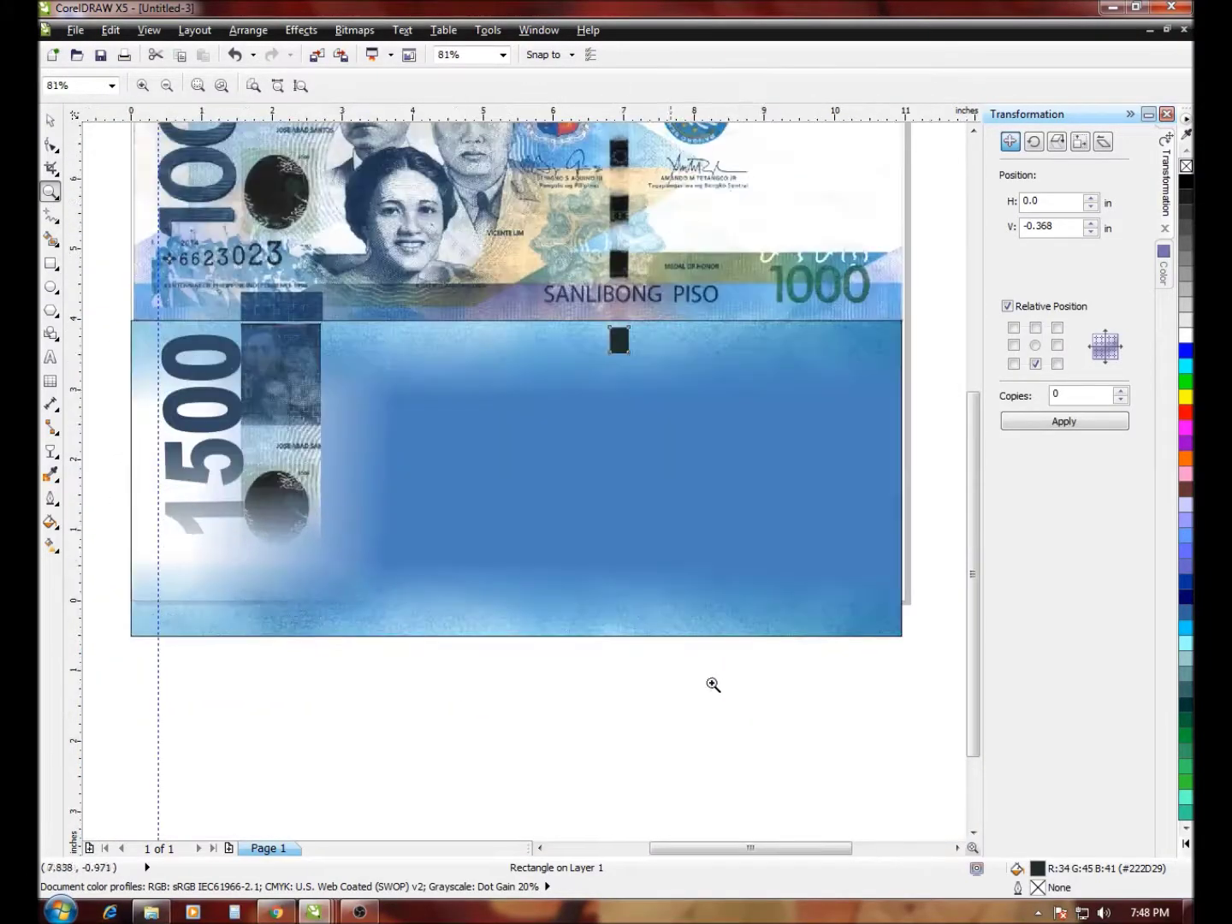
pyautogui.click(49, 120)
pyautogui.press('Down')
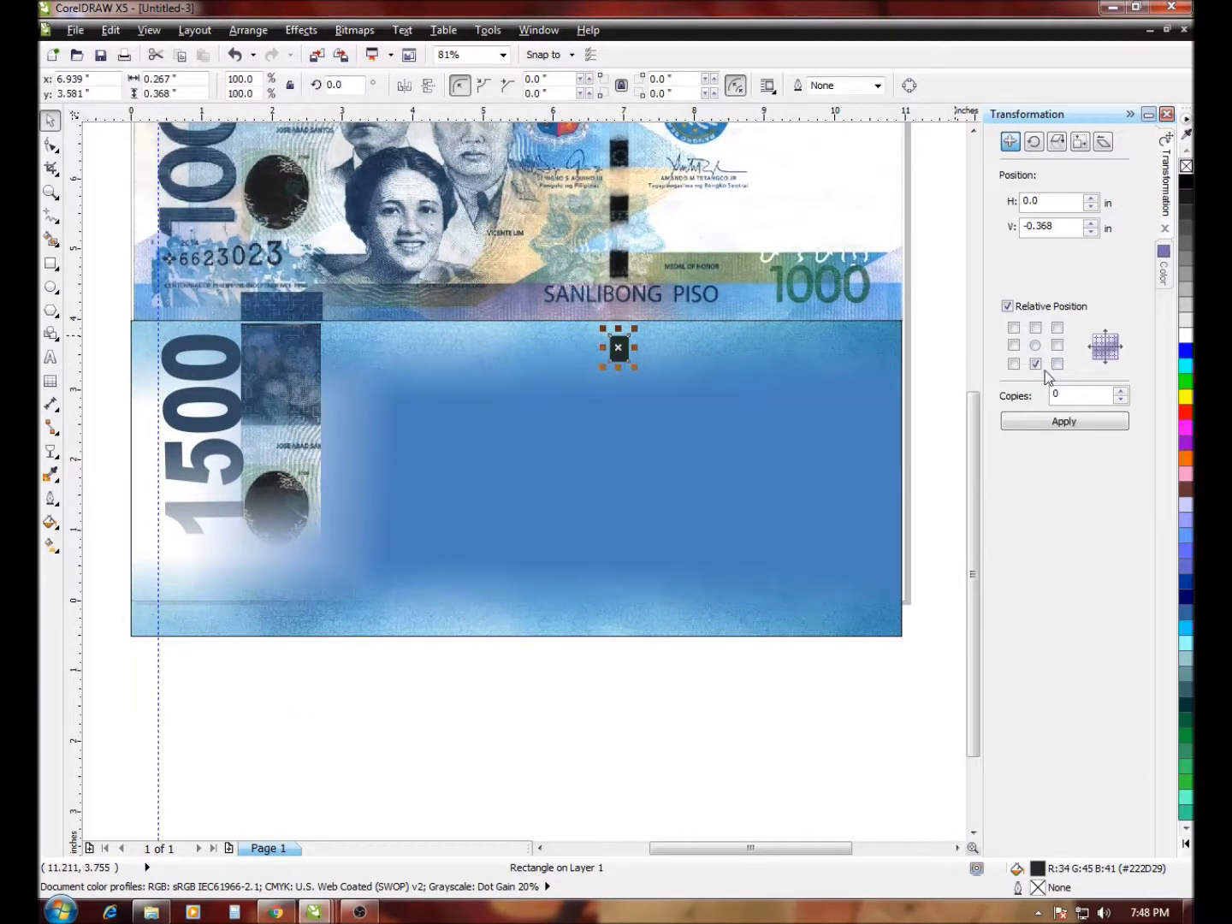
# Try duplicating the dark rectangle with a 0.5 in vertical offset and one copy, and undo the duplicate
pyautogui.moveTo(1041, 248); pyautogui.dragTo(1034, 254)
pyautogui.write('2')
pyautogui.write('5')
pyautogui.click(1120, 391)
pyautogui.moveTo(1062, 232); pyautogui.dragTo(1032, 245)
pyautogui.write('0')
pyautogui.click(1091, 434)
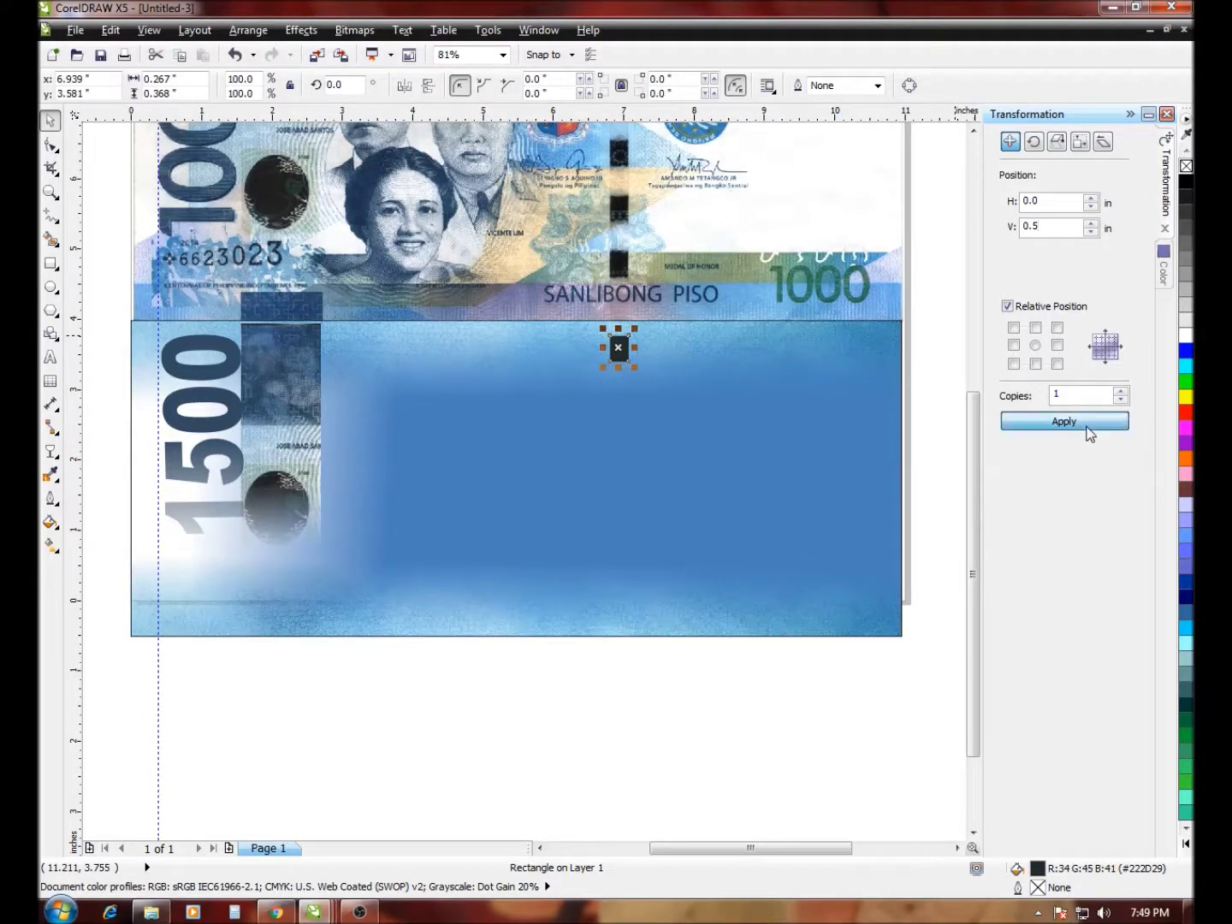
pyautogui.hotkey('ctrl', 'z')
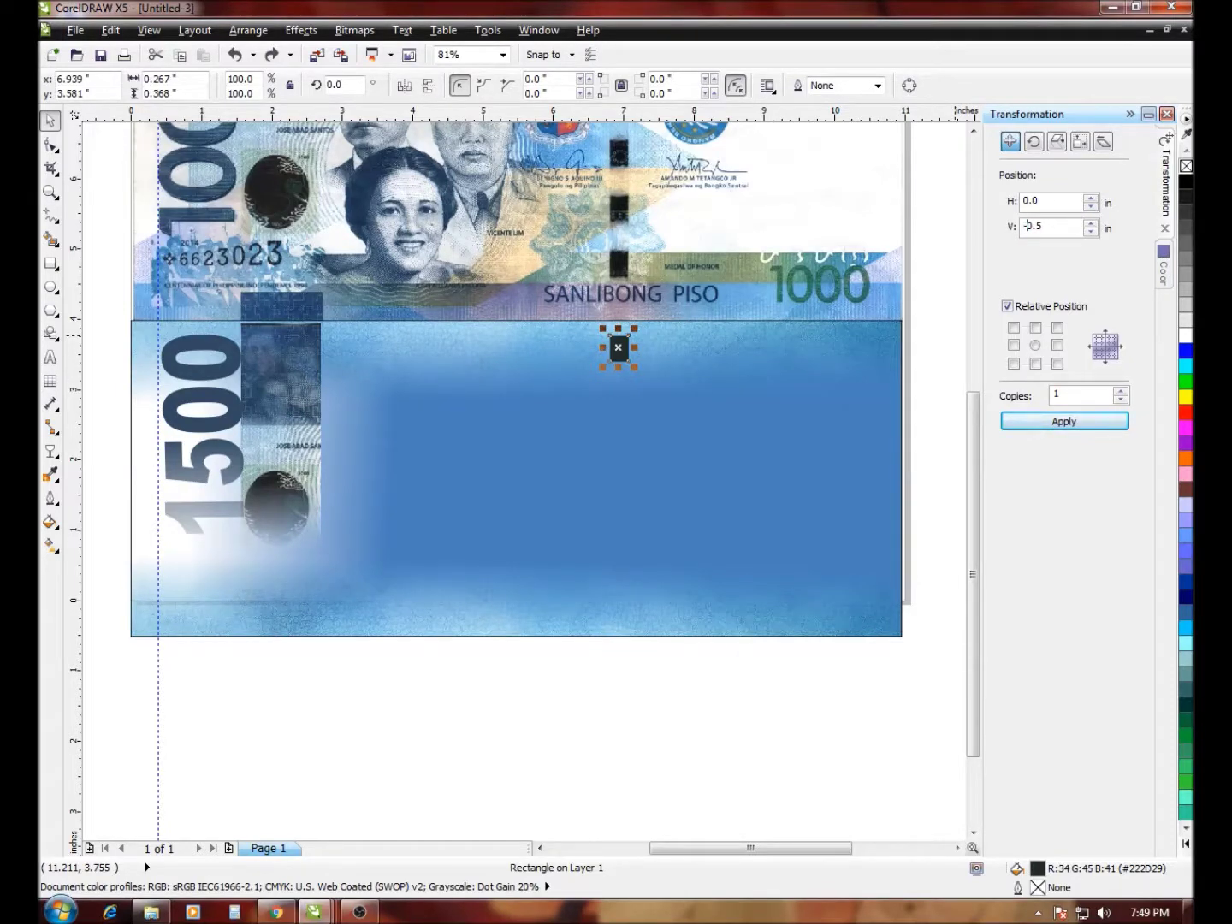
# Duplicate the dark rectangle seven times with a vertical offset of -0.5 in, forming a dashed column down the panel, and deselect
pyautogui.click(1047, 426)
pyautogui.click(1047, 426)
pyautogui.click(1047, 426)
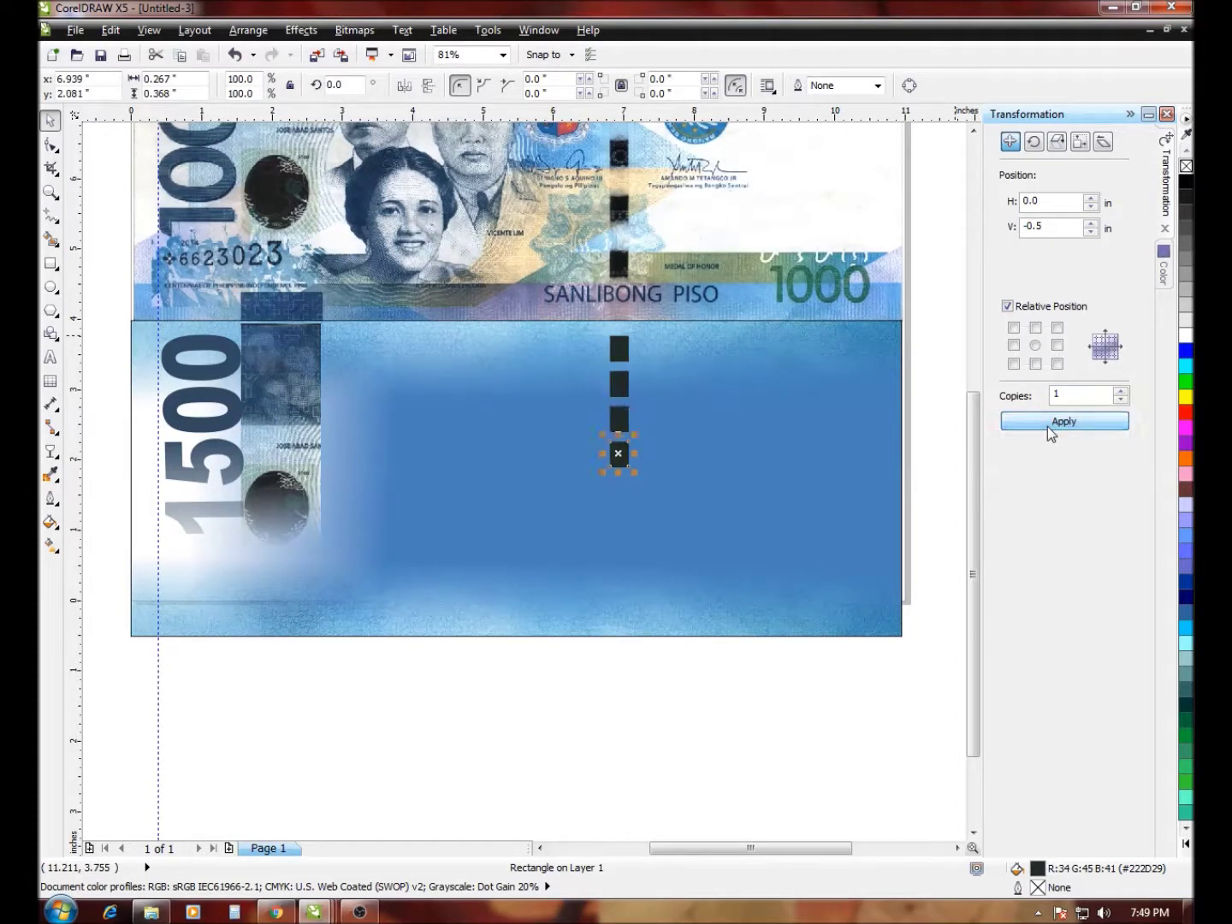
pyautogui.click(1047, 426)
pyautogui.click(1047, 426)
pyautogui.click(1047, 426)
pyautogui.click(1047, 426)
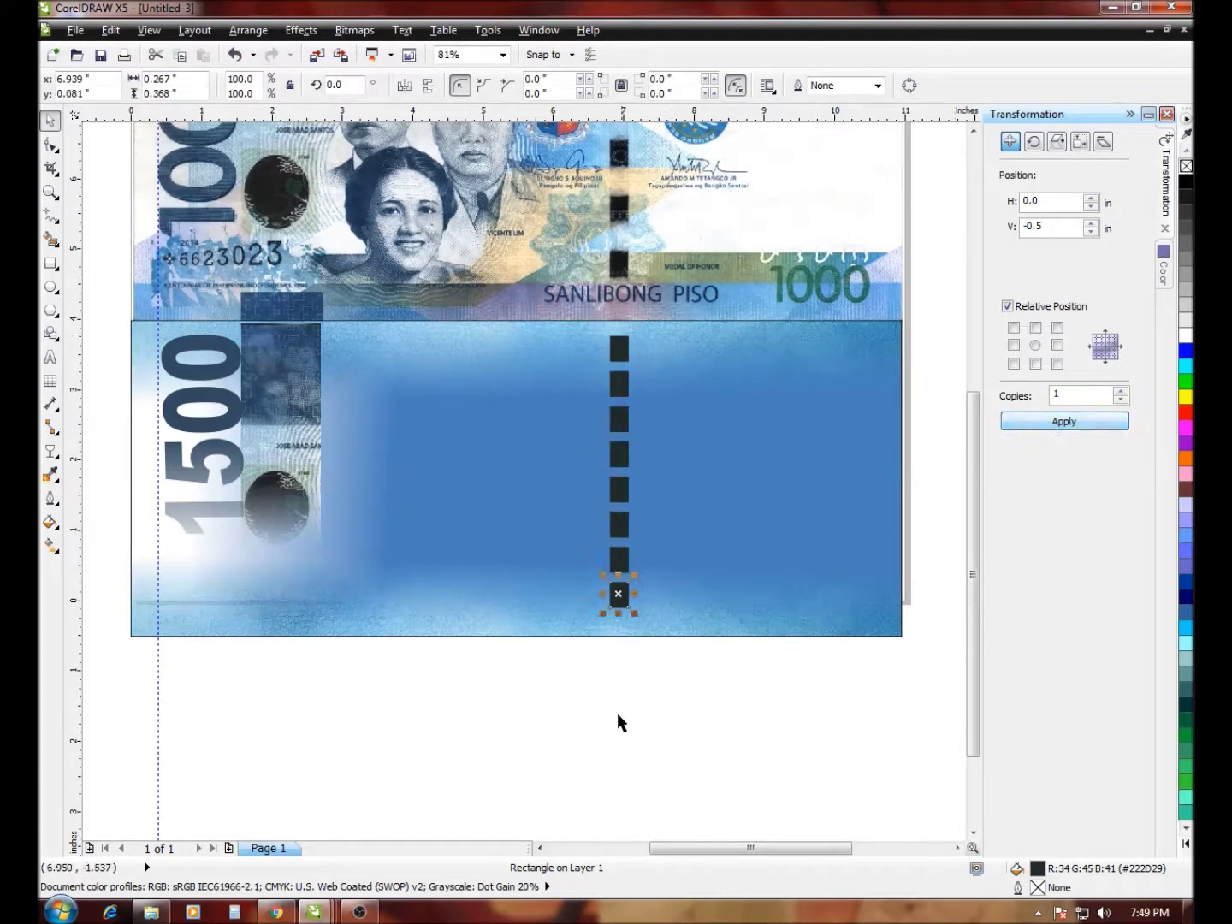
pyautogui.click(630, 685)
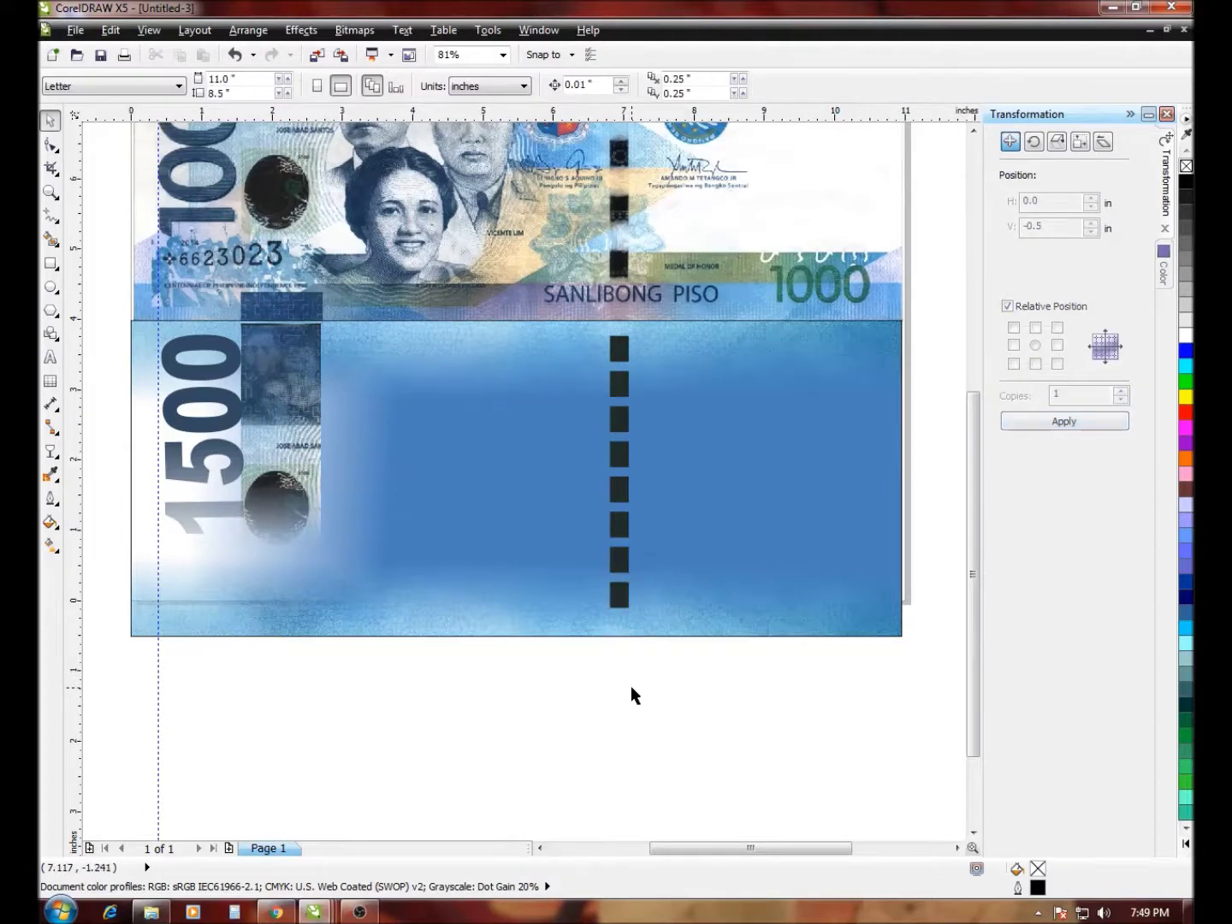
# Place a copy of the vertical "1500" text over the dashed column, at about X 6.925, Y 2.236 in
pyautogui.click(227, 402)
pyautogui.moveTo(228, 402); pyautogui.dragTo(645, 411)
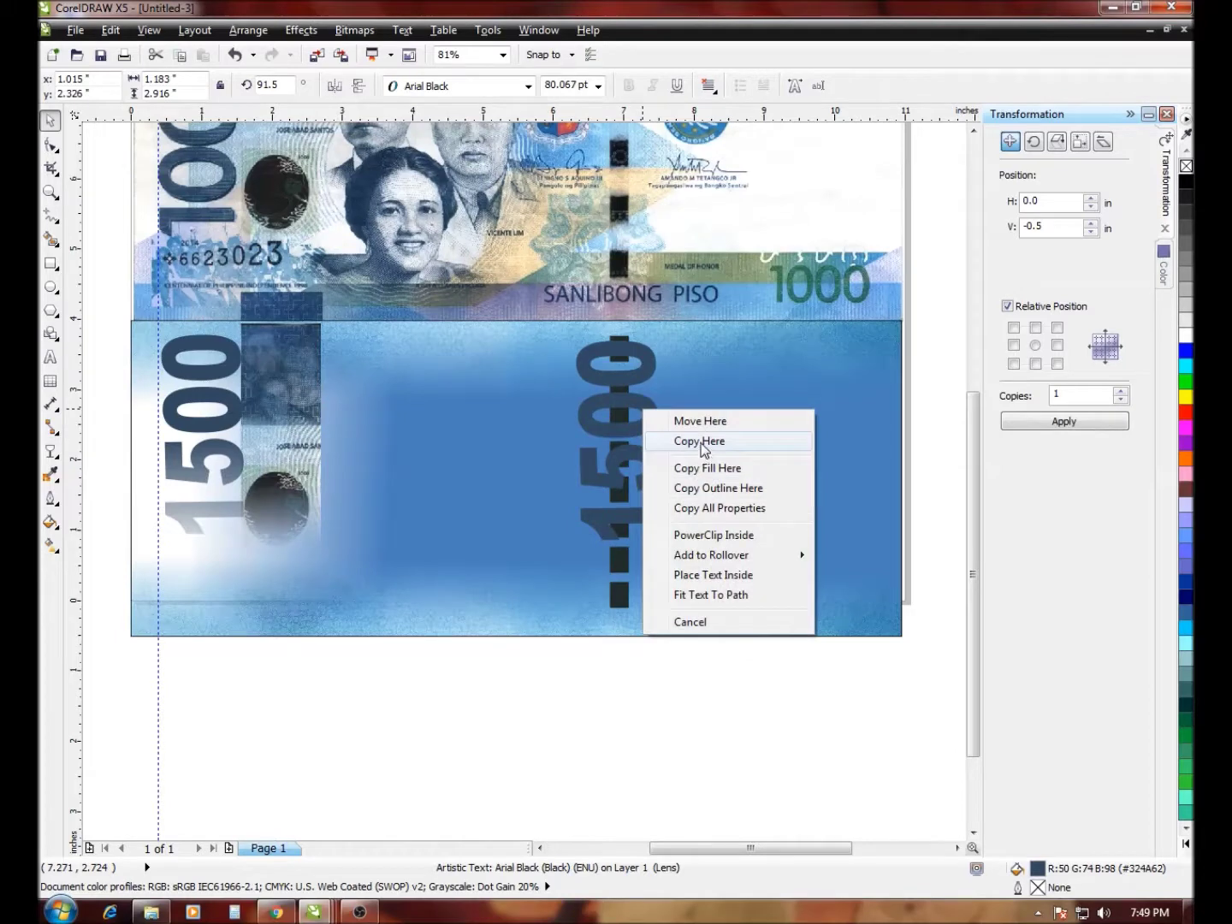
pyautogui.click(699, 441)
# Rotate the copied "1500" to about 0.2° and move it to the panel's lower-right area, at about X 9.146, Y 0.494 in
pyautogui.click(585, 354)
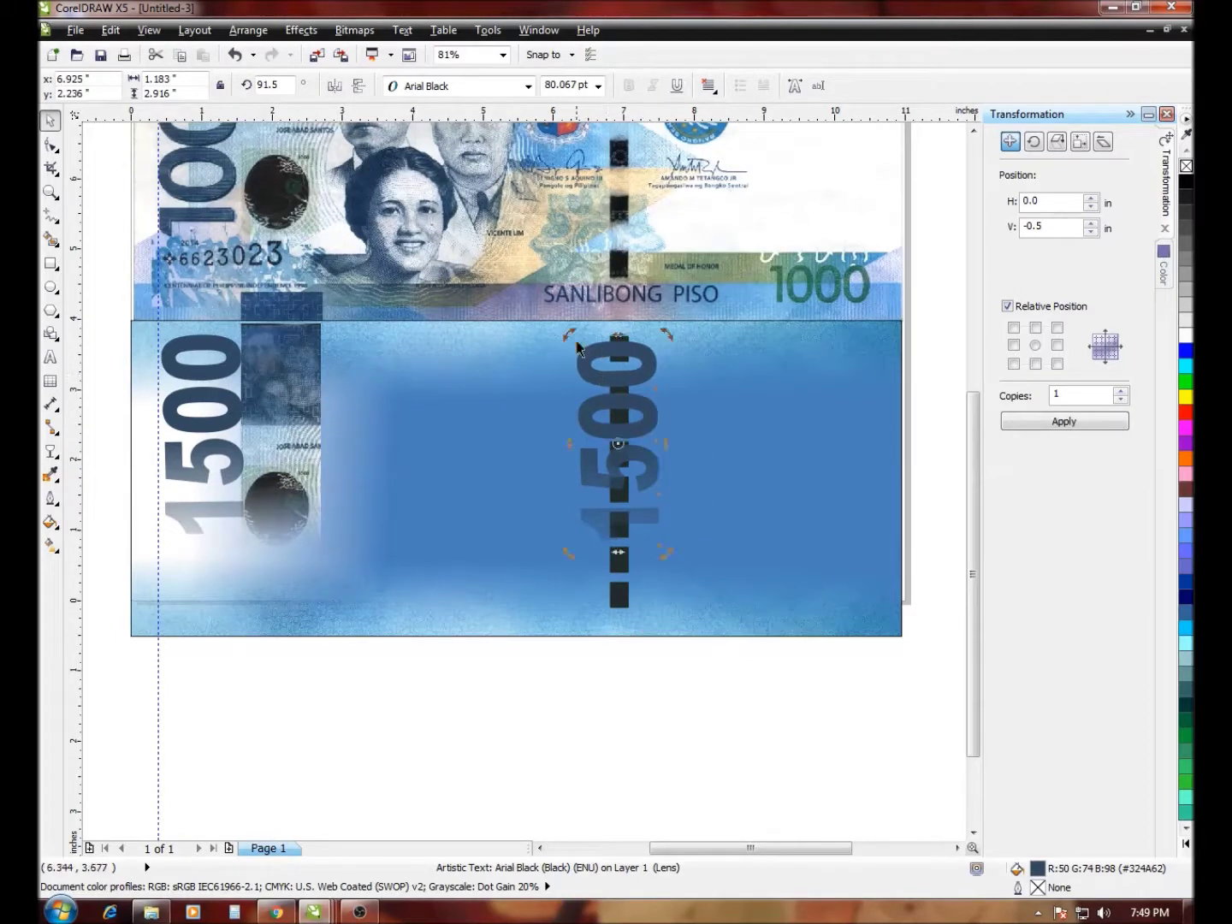
pyautogui.moveTo(572, 335); pyautogui.dragTo(688, 418)
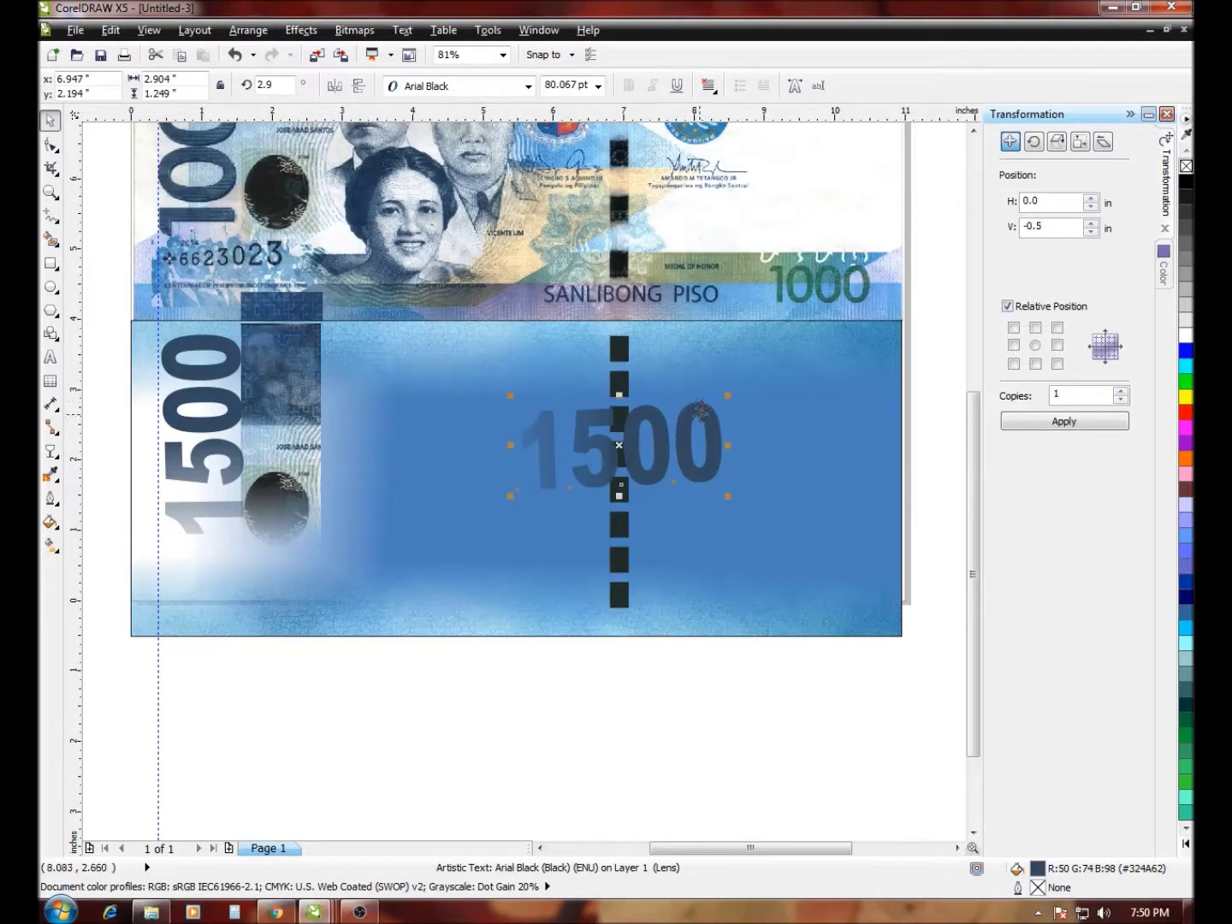
pyautogui.click(721, 407)
pyautogui.moveTo(727, 395); pyautogui.dragTo(730, 399)
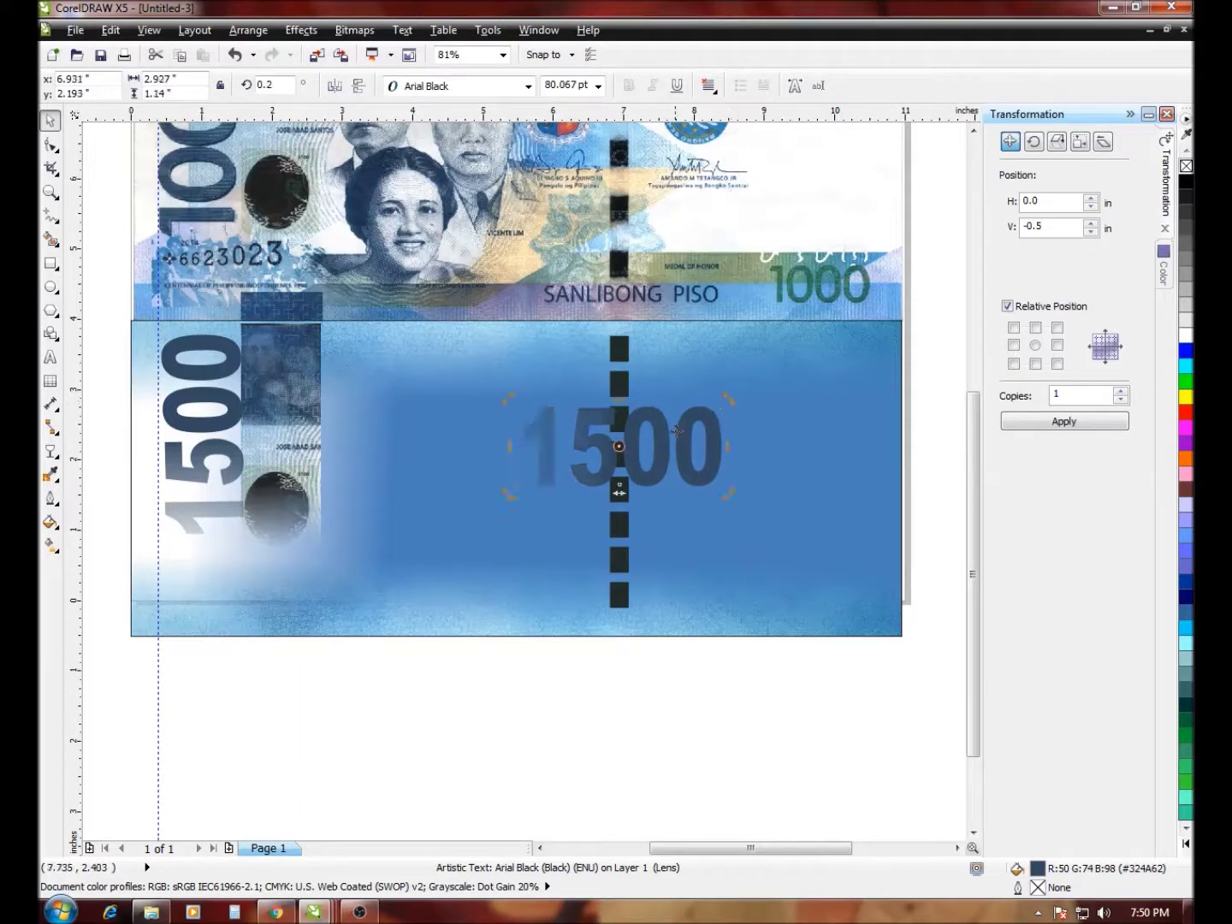
pyautogui.moveTo(680, 440); pyautogui.dragTo(835, 557)
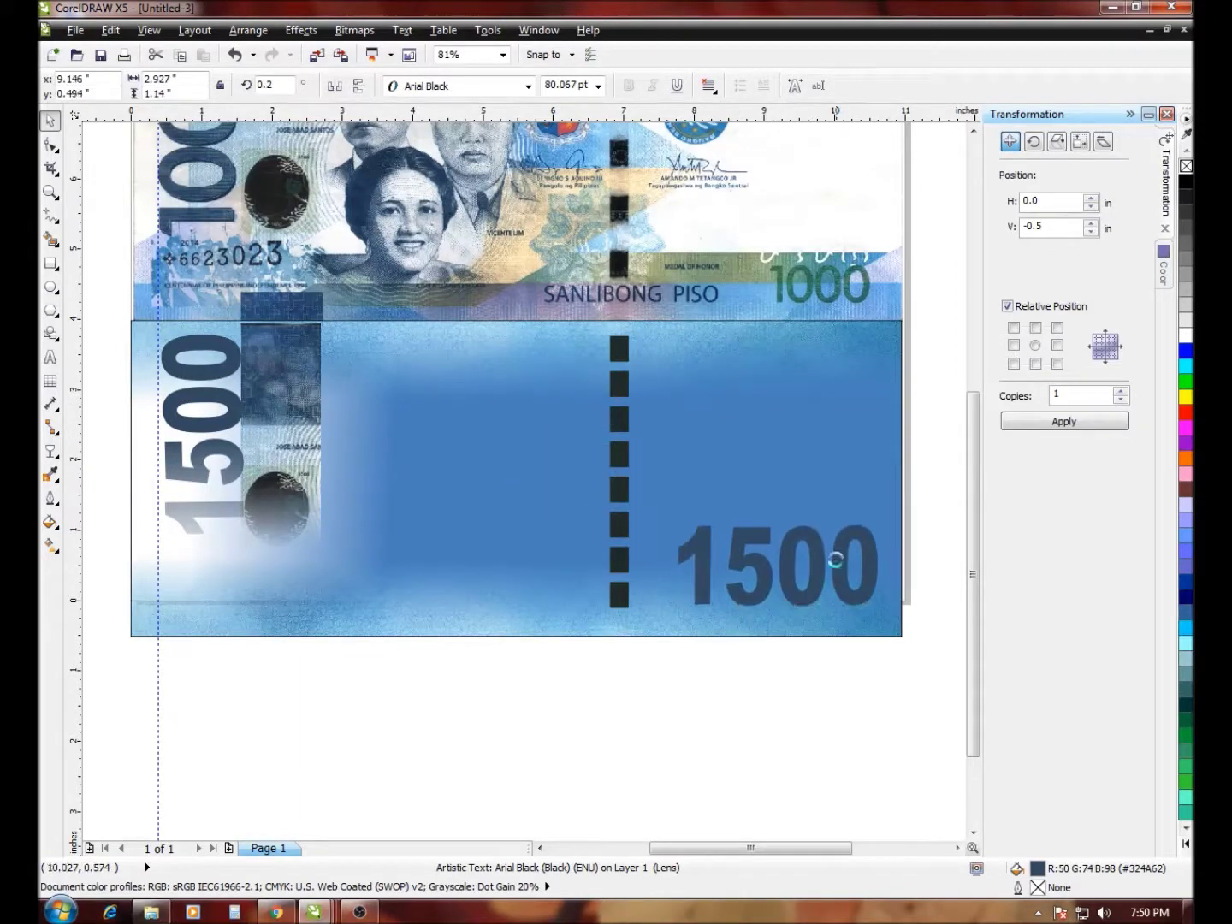
# Set the horizontal "1500" text to 48 pt in the Arial font
pyautogui.click(598, 85)
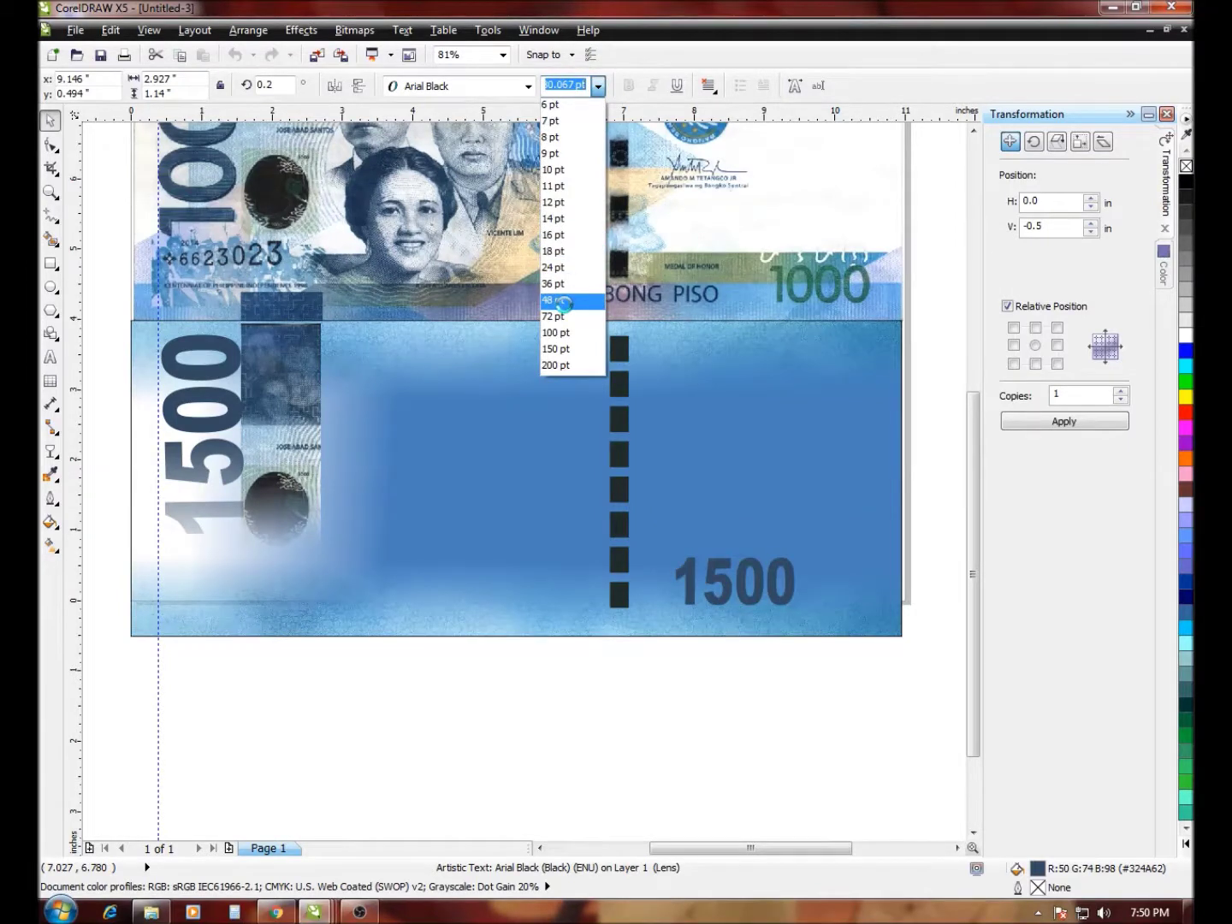
pyautogui.click(565, 301)
pyautogui.click(529, 87)
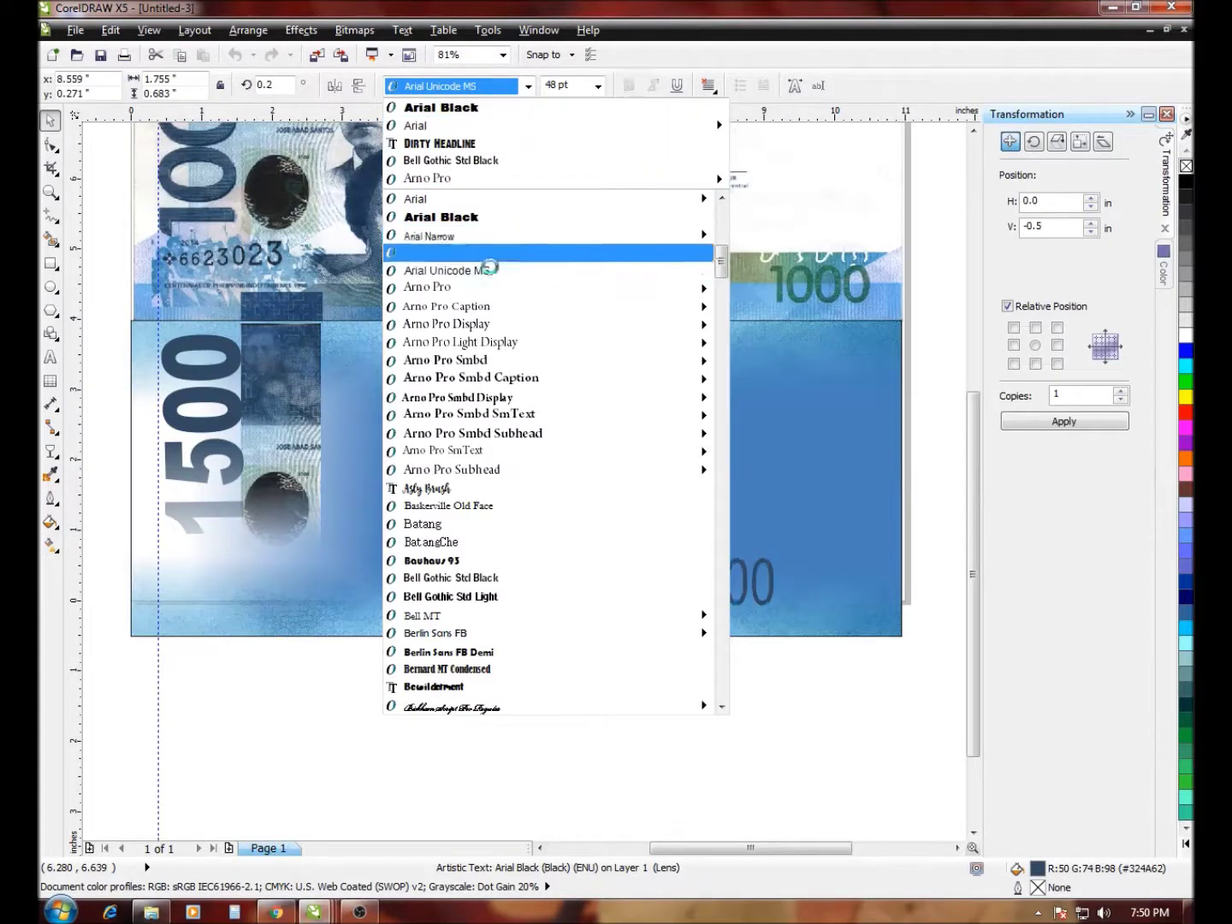
pyautogui.click(486, 201)
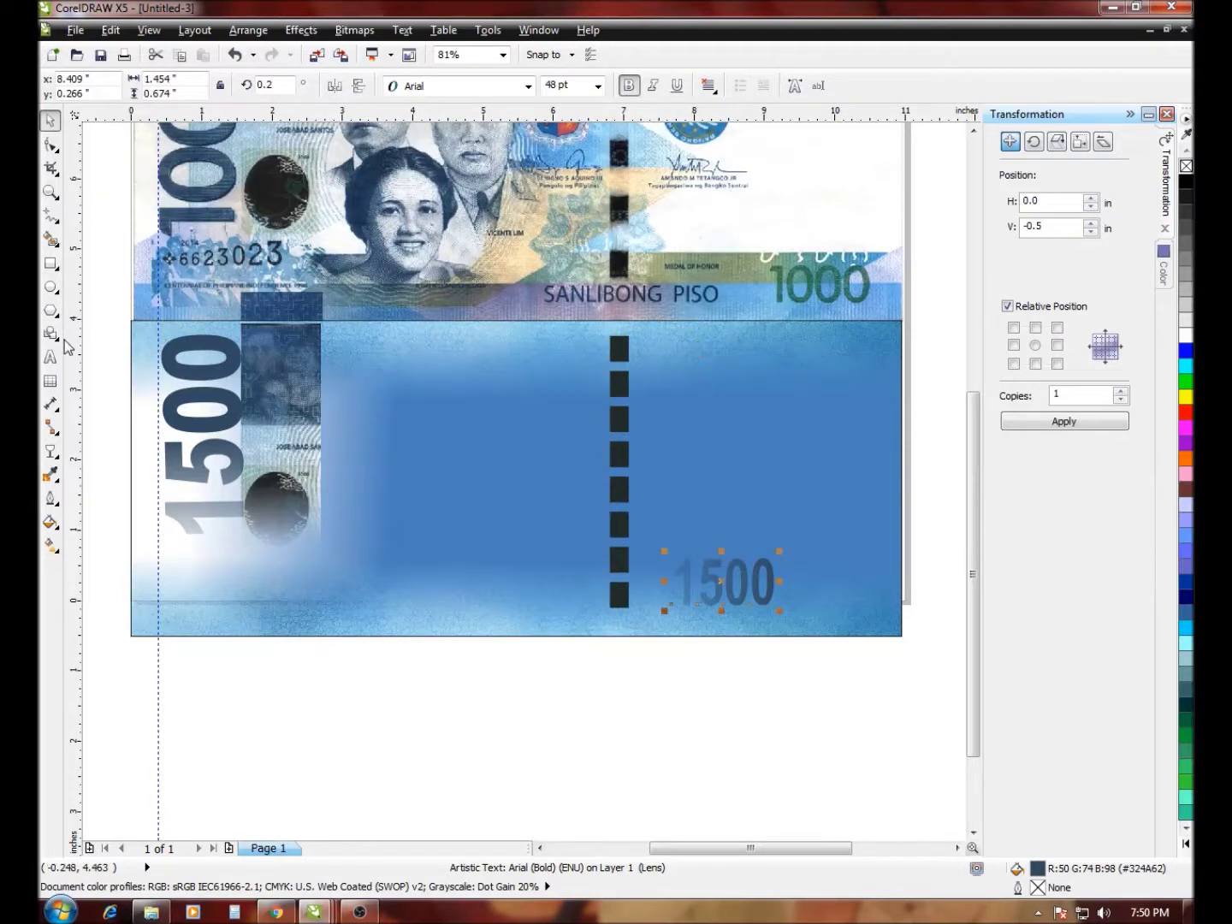
pyautogui.click(50, 473)
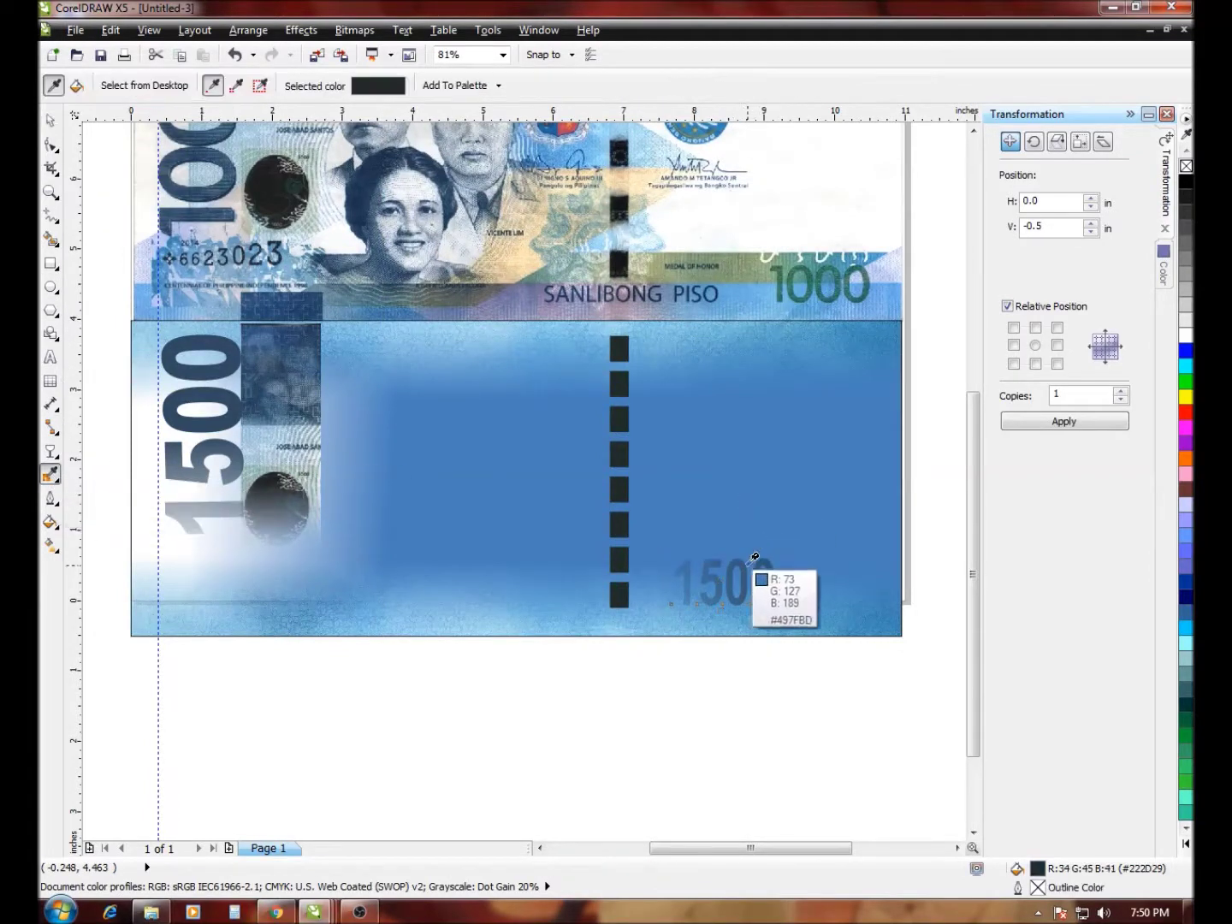
pyautogui.click(800, 269)
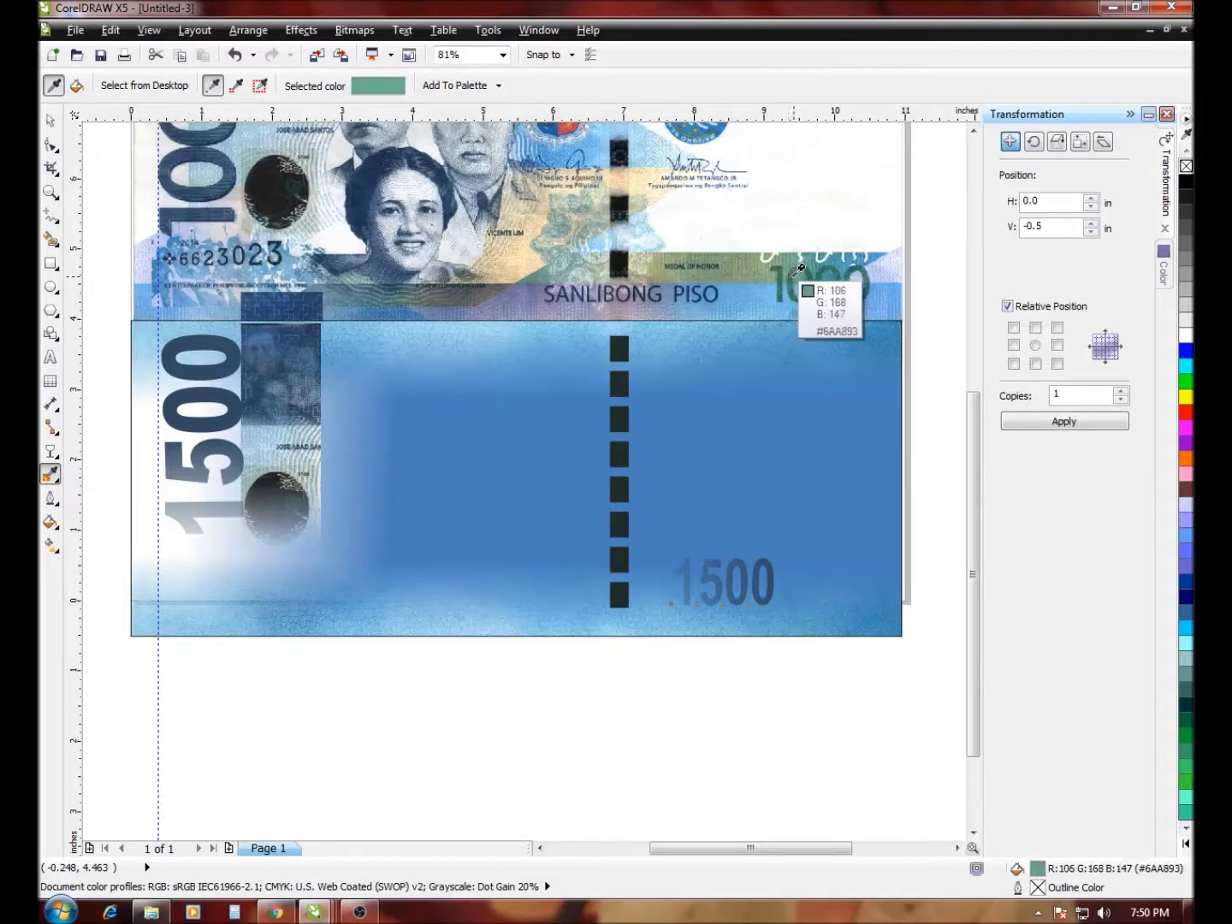
pyautogui.click(737, 574)
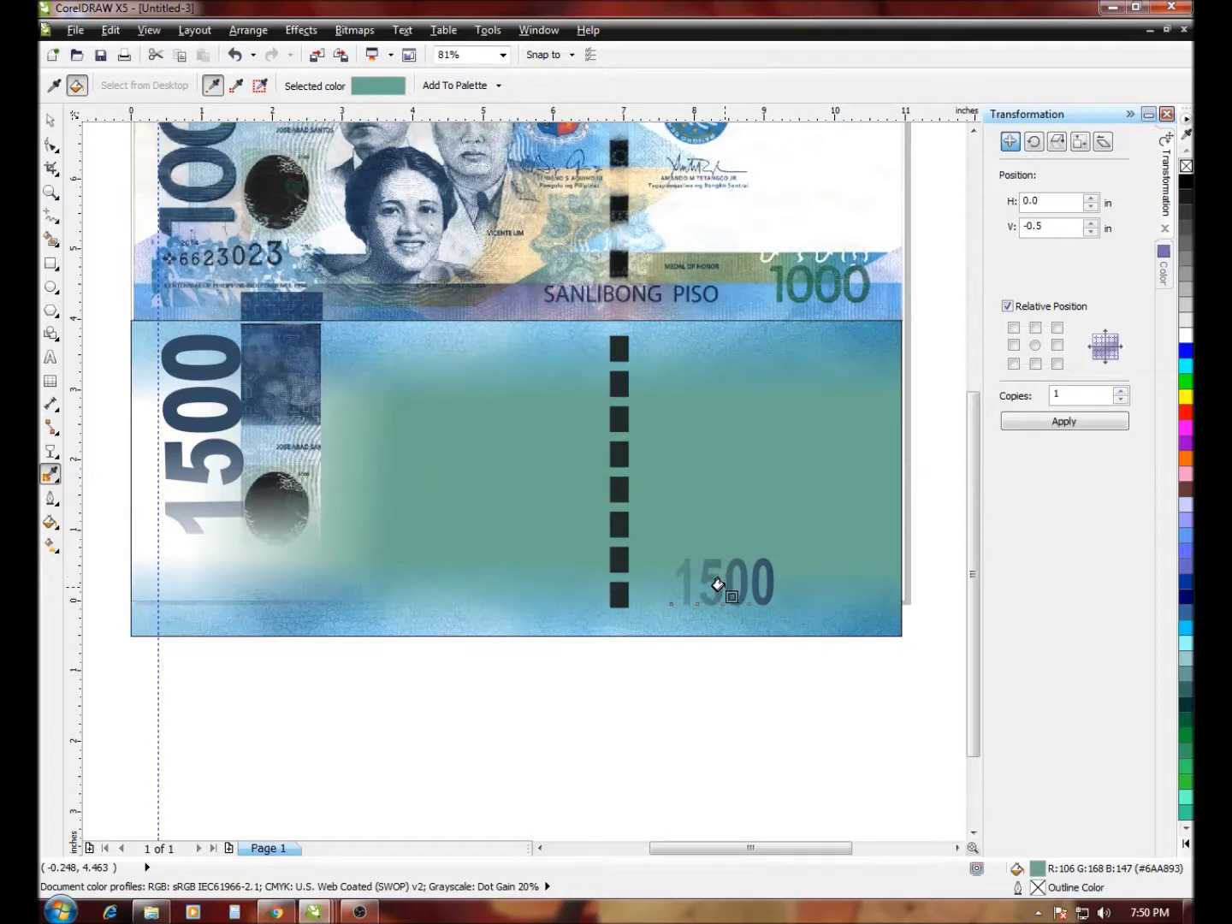
pyautogui.hotkey('ctrl', 'z')
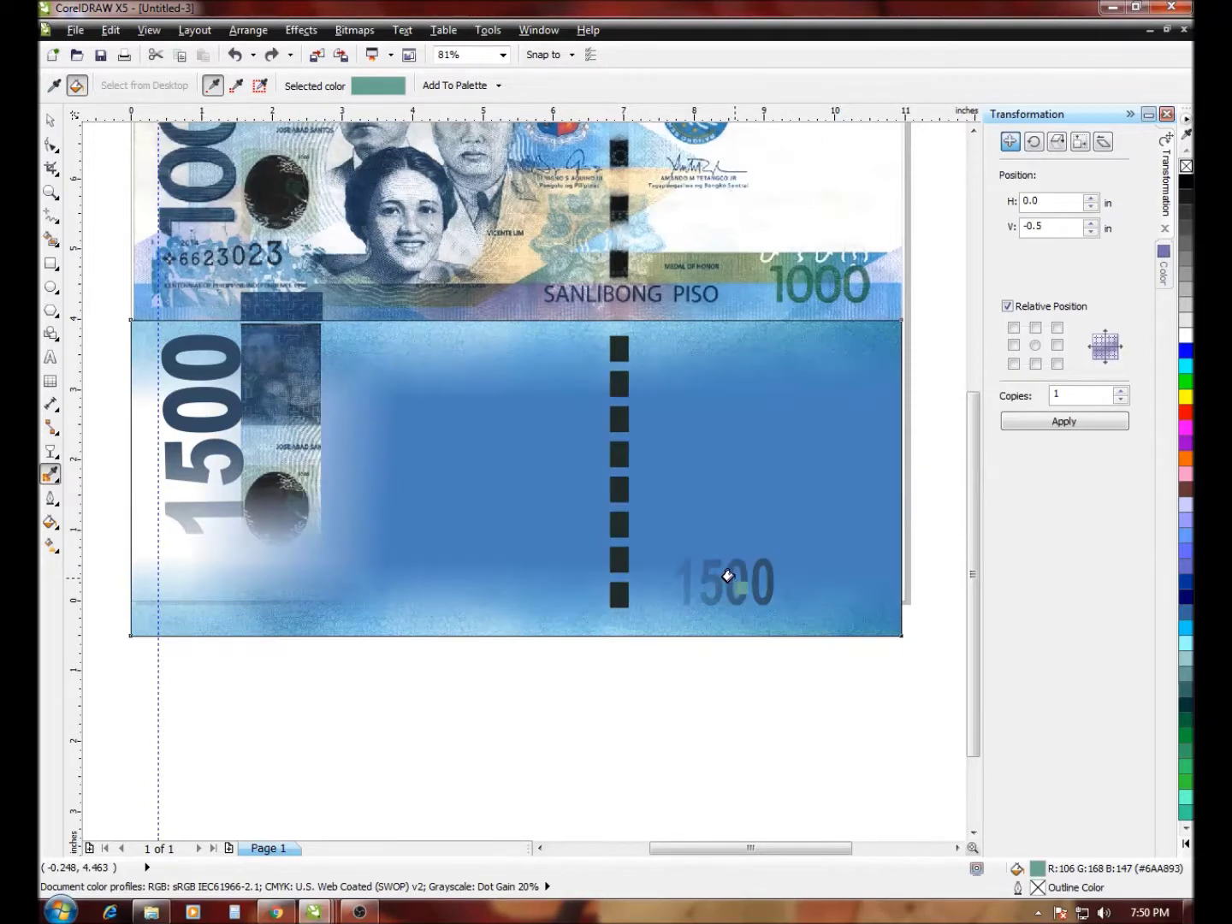
pyautogui.click(727, 575)
pyautogui.hotkey('ctrl', 'z')
# Sample the dark green #2A6958 from the banknote's "1000" numeral and apply it as fill to the horizontal "1500" text
pyautogui.click(53, 194)
pyautogui.moveTo(539, 444); pyautogui.dragTo(903, 655)
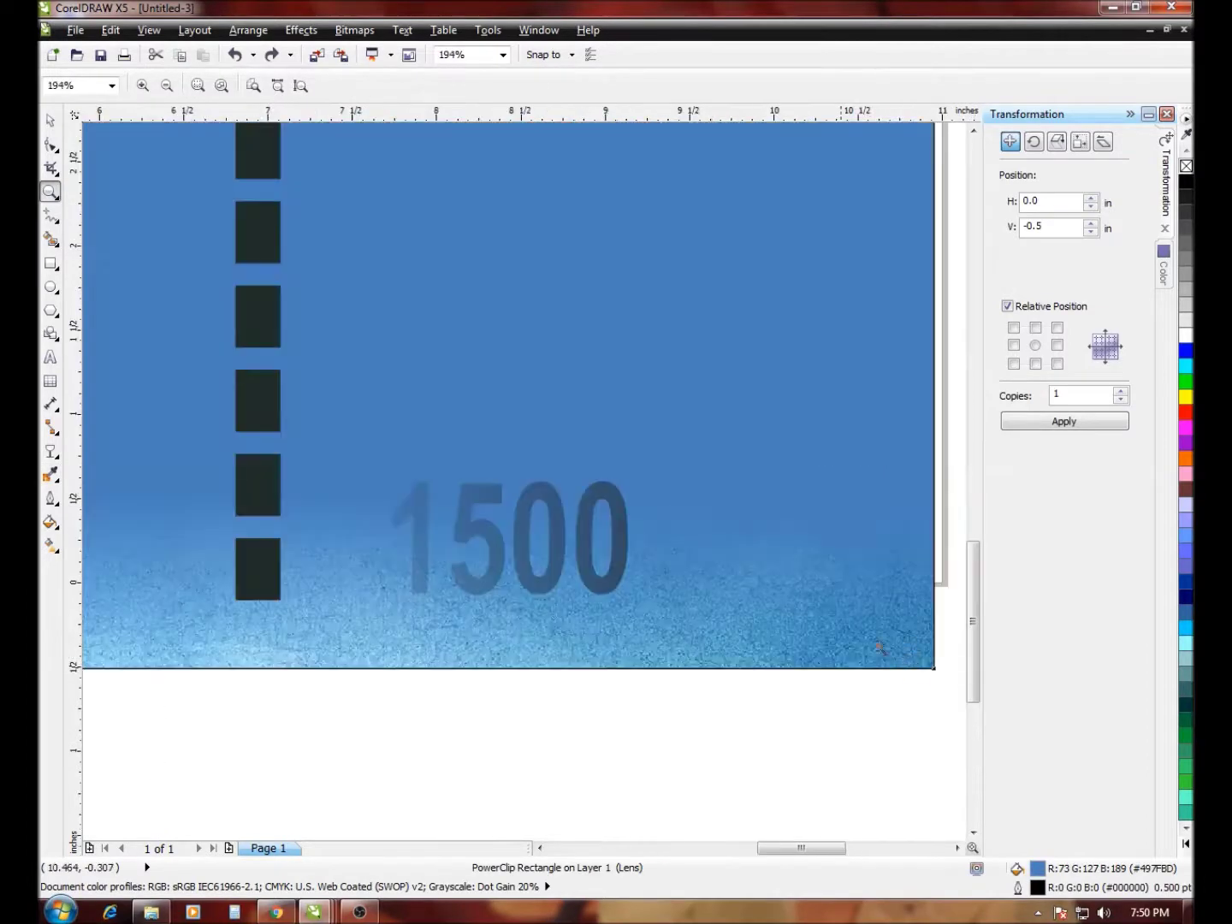
pyautogui.click(51, 477)
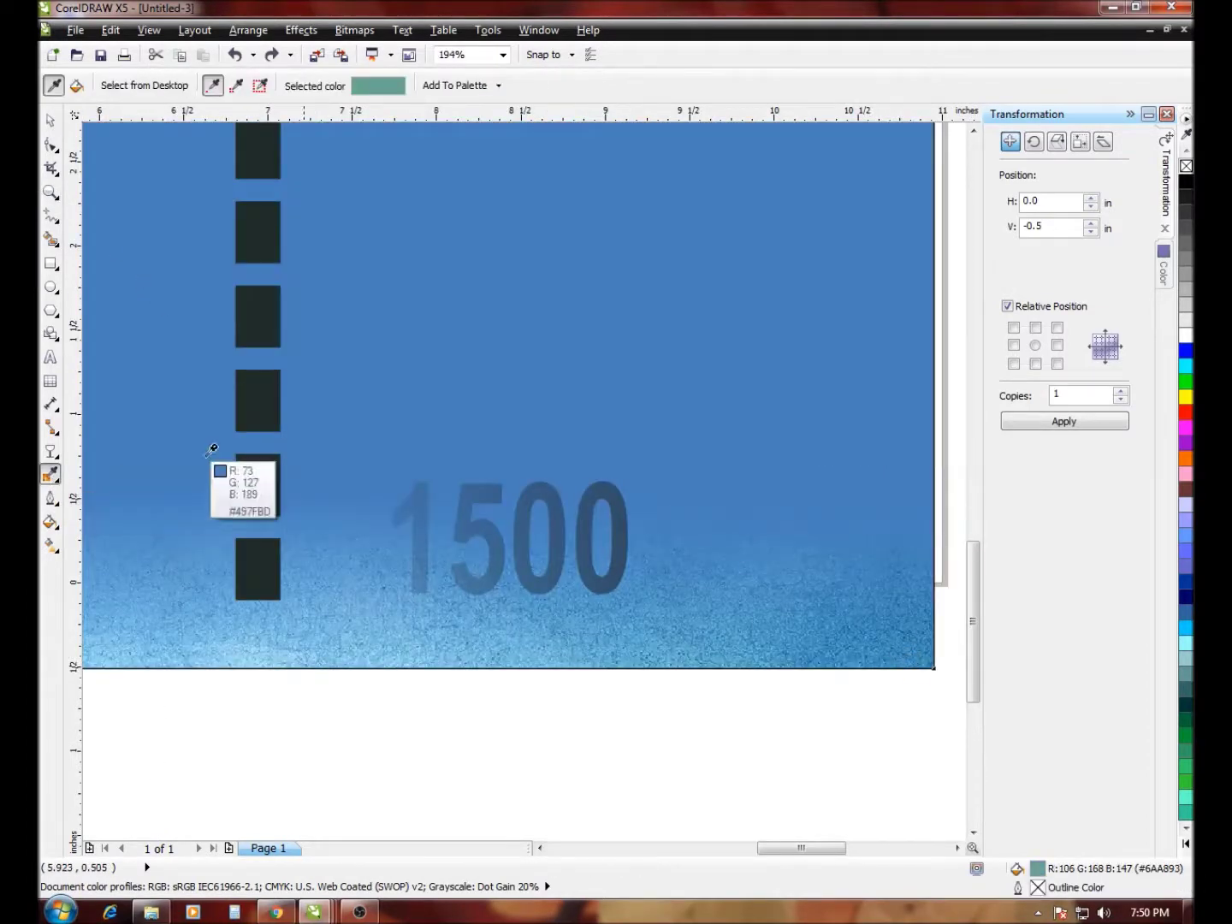
pyautogui.click(977, 147)
pyautogui.click(775, 237)
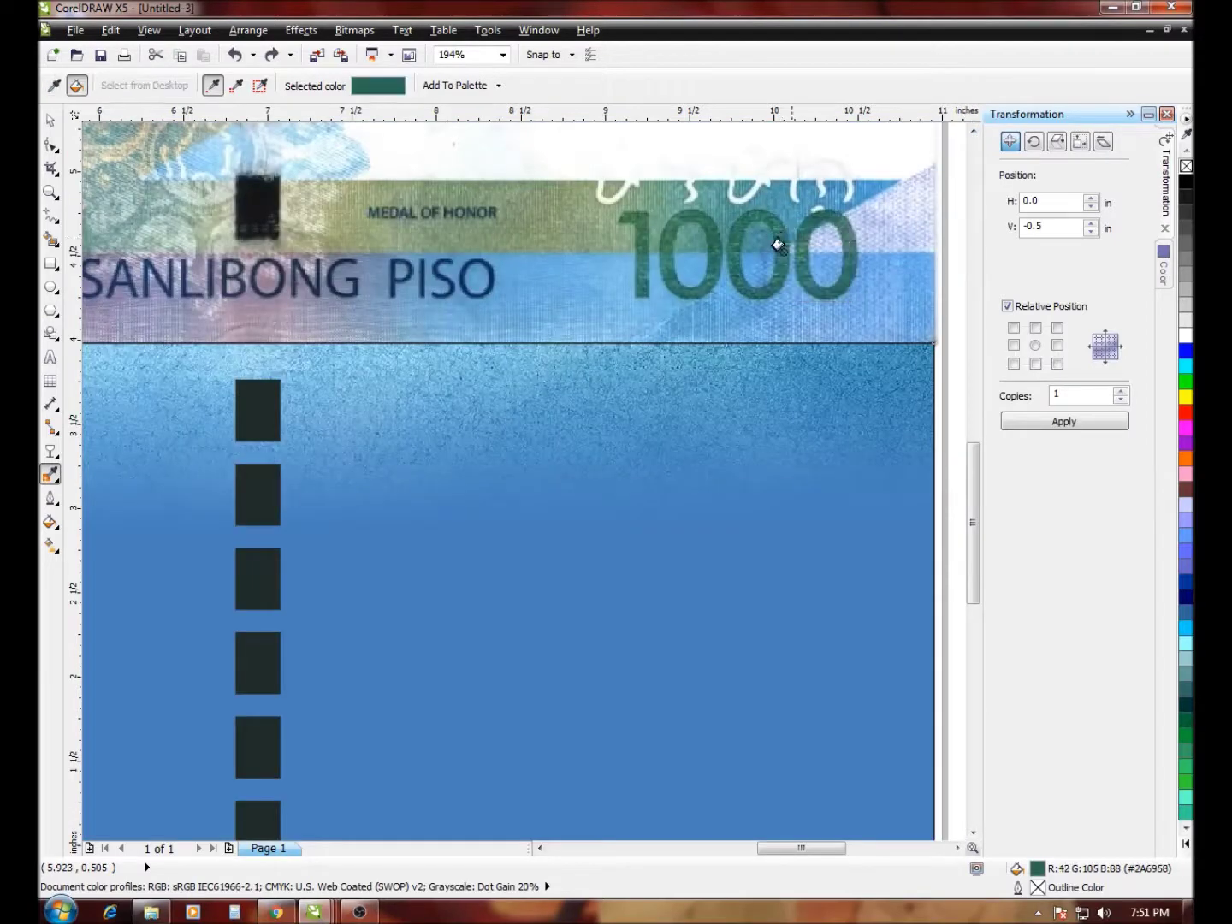
pyautogui.click(973, 832)
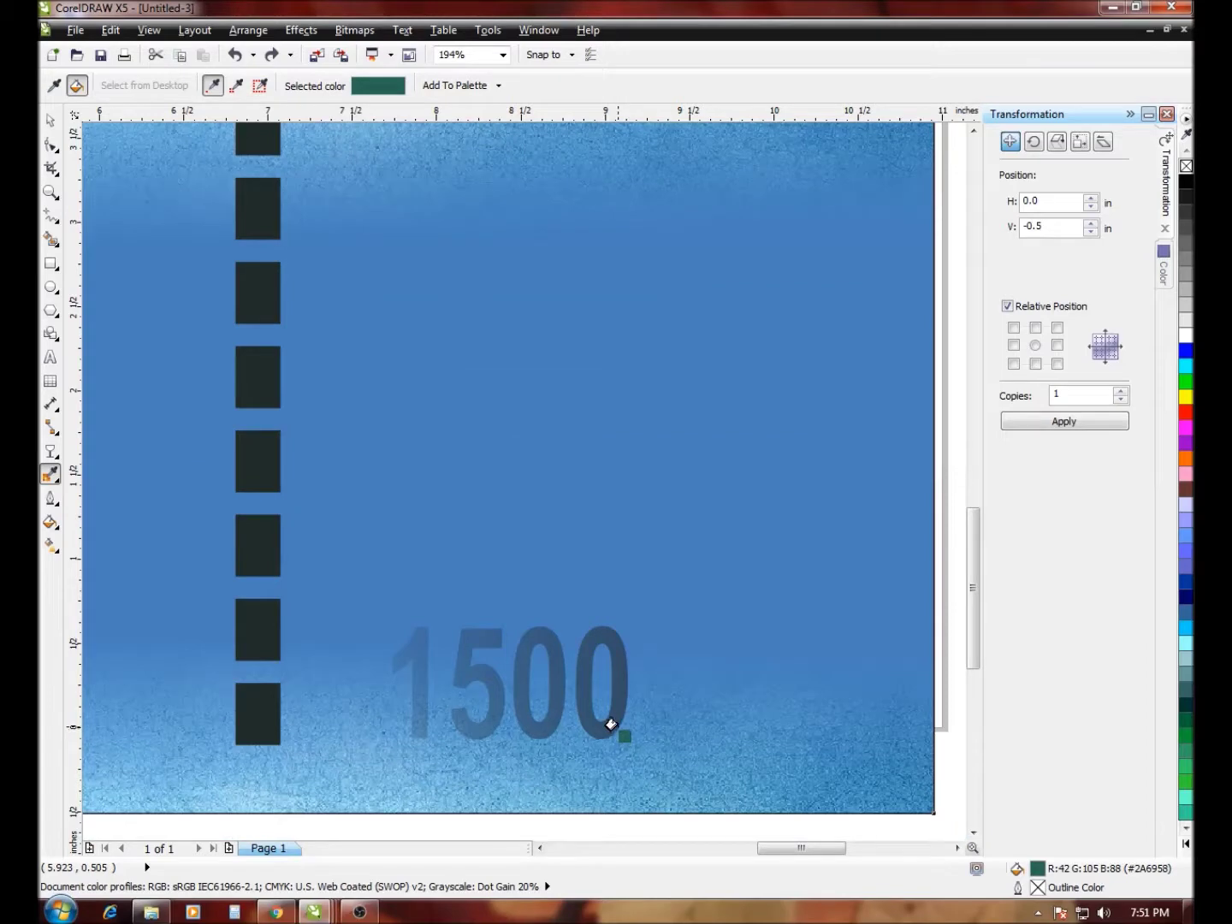
pyautogui.click(614, 724)
# Move the green "1500" text near the panel's lower-right corner, at about X 9.976, Y 0.113 in
pyautogui.click(50, 191)
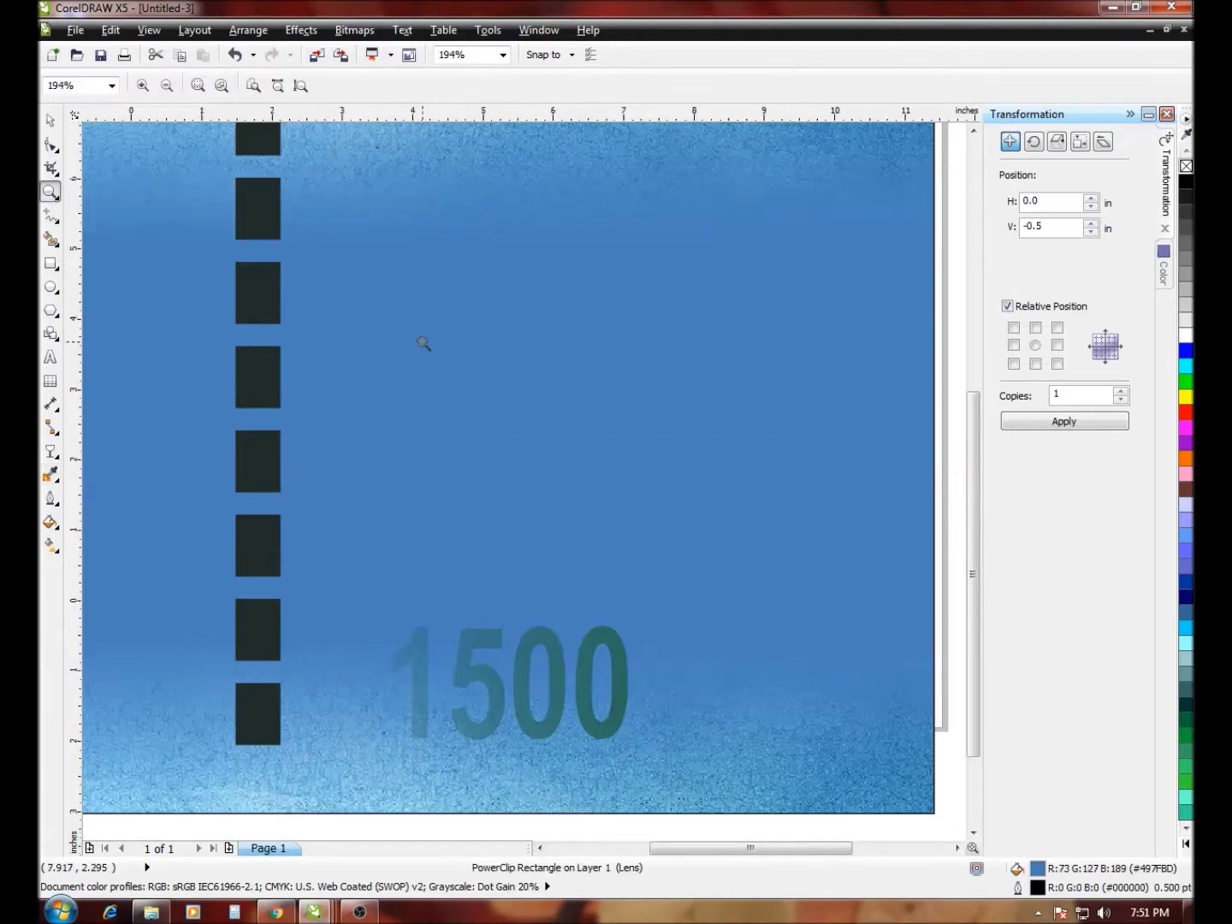
pyautogui.scroll(-3, 423, 343)
pyautogui.moveTo(536, 489); pyautogui.dragTo(908, 674)
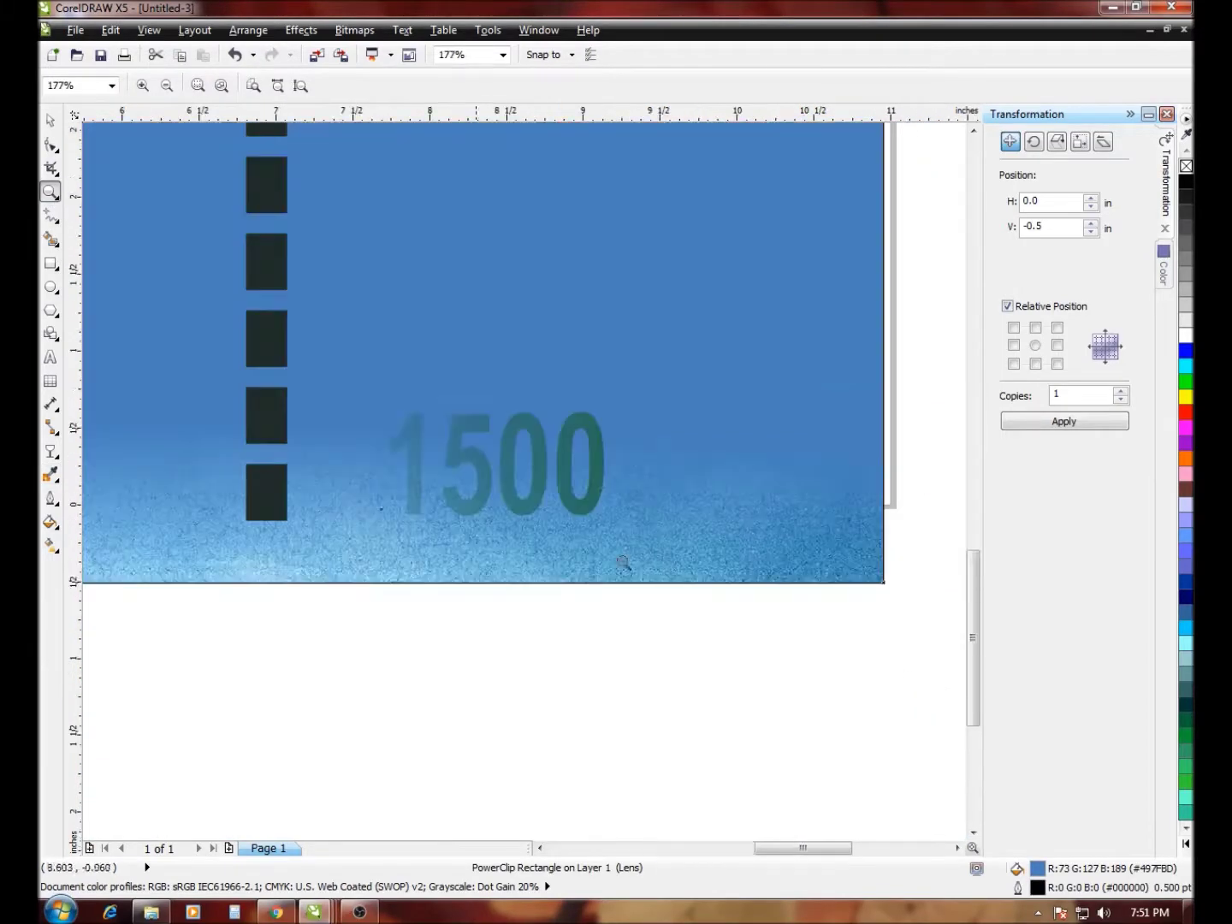
pyautogui.click(51, 125)
pyautogui.click(513, 426)
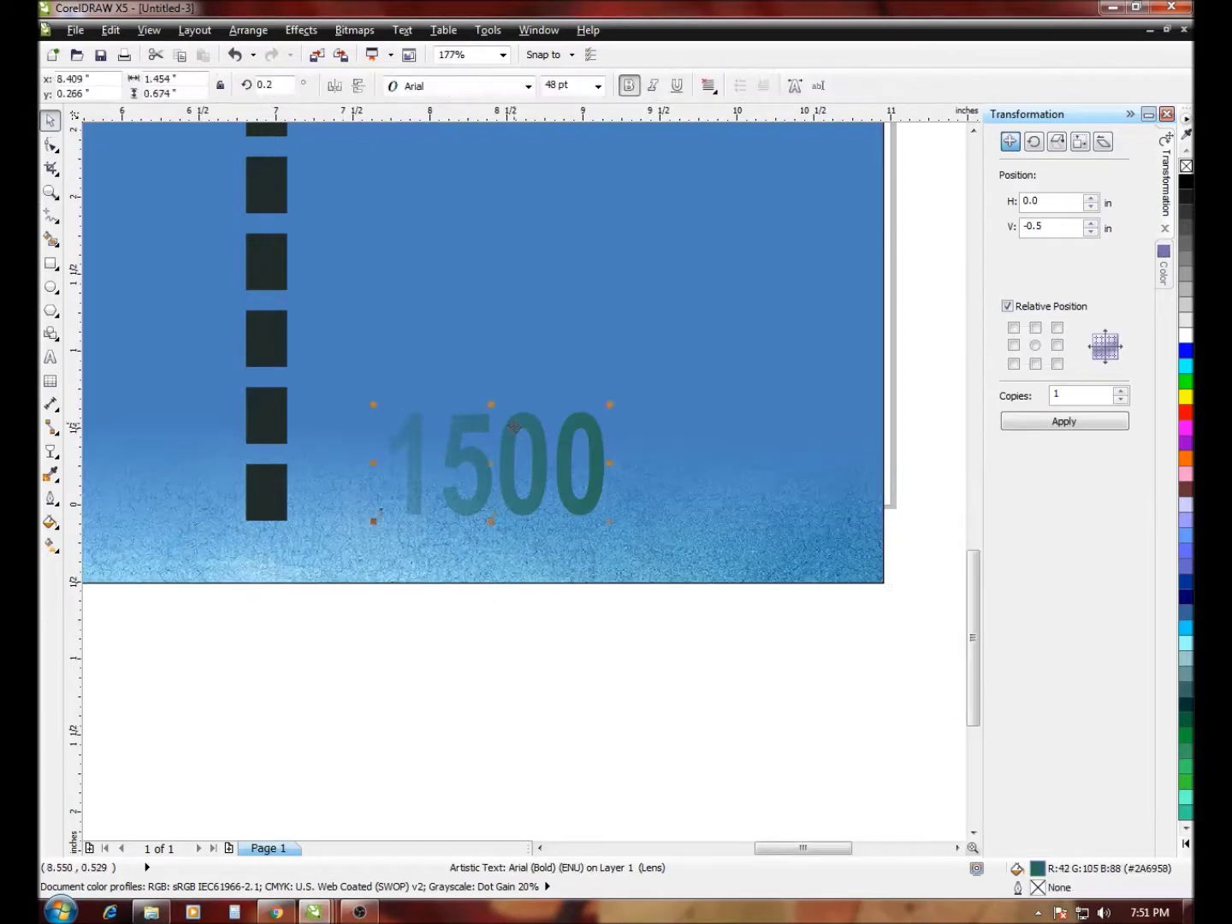
pyautogui.moveTo(513, 426); pyautogui.dragTo(756, 451)
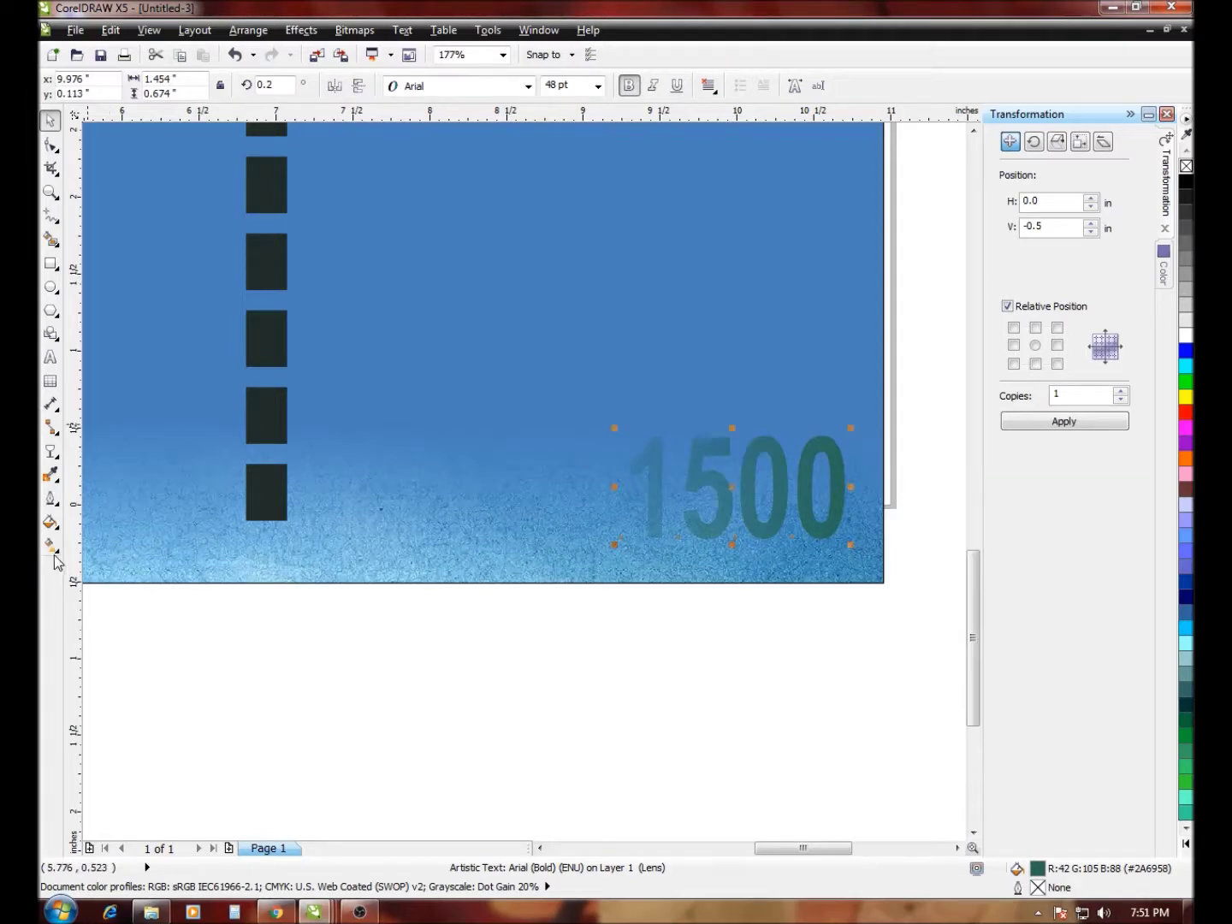
# Give the horizontal "1500" a uniform fill of R 1, G 110, B 81 and move it to about X 10.035, Y 0.455 in
pyautogui.click(52, 523)
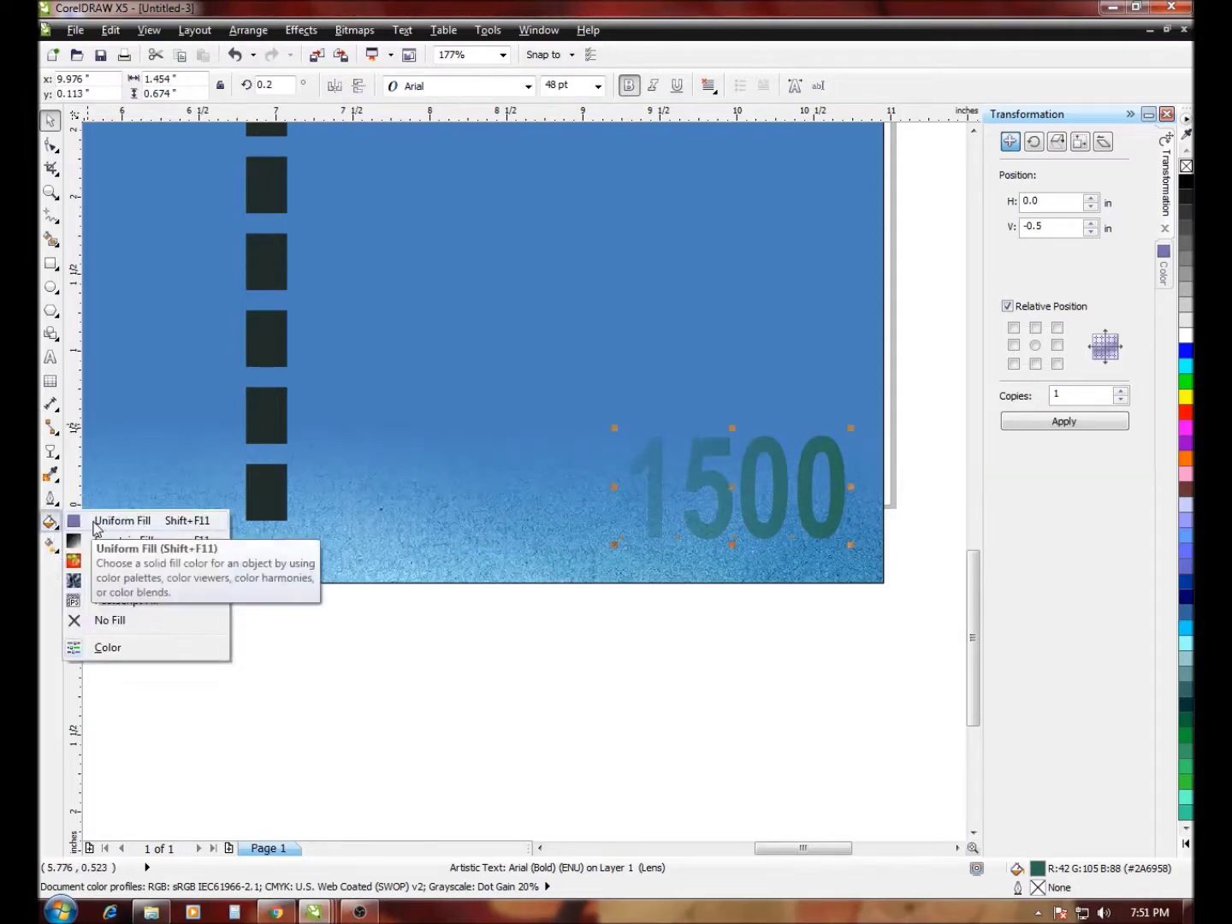
pyautogui.click(120, 520)
pyautogui.click(823, 608)
pyautogui.click(832, 724)
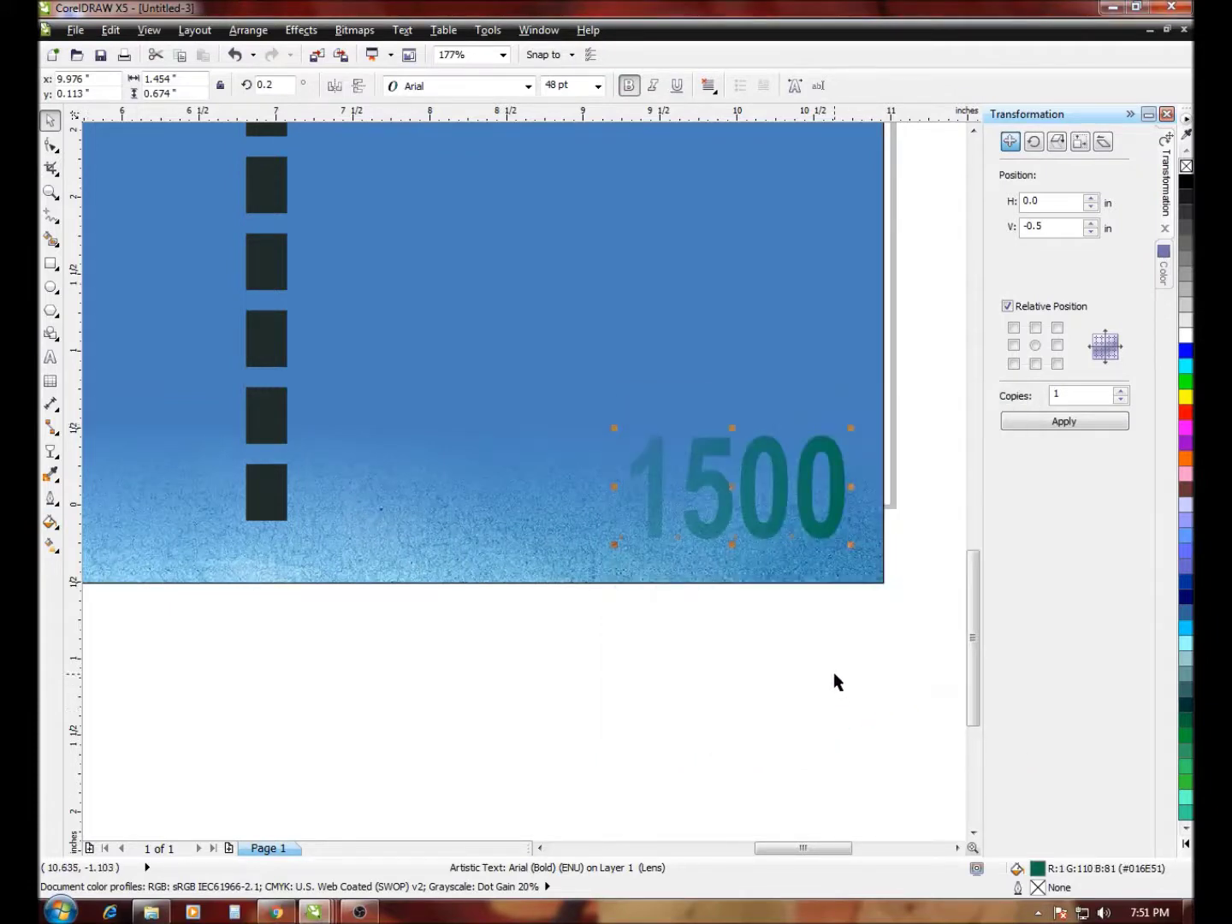
pyautogui.click(834, 674)
pyautogui.click(781, 502)
pyautogui.moveTo(781, 499); pyautogui.dragTo(789, 446)
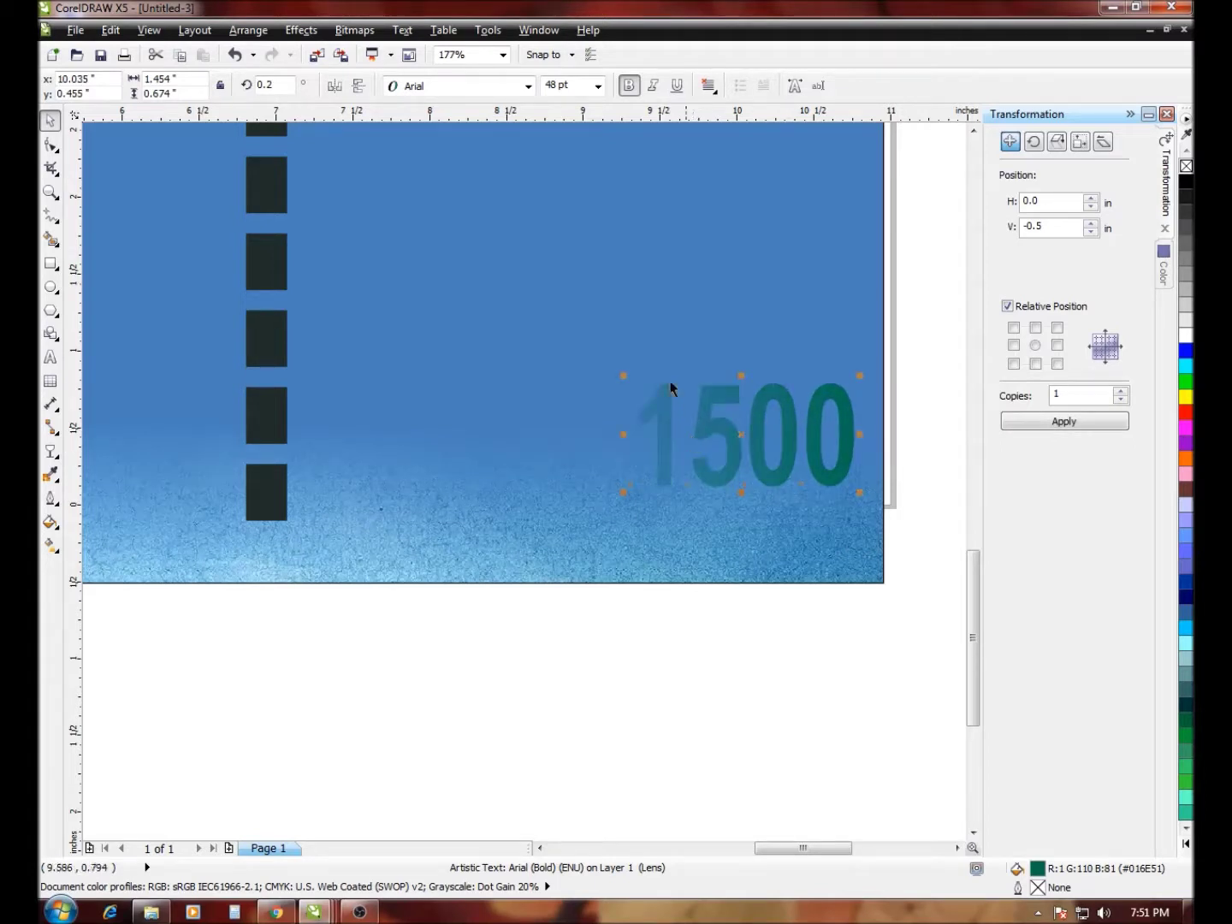
# Clear the linear transparency from the green "1500" text and deselect it
pyautogui.click(50, 450)
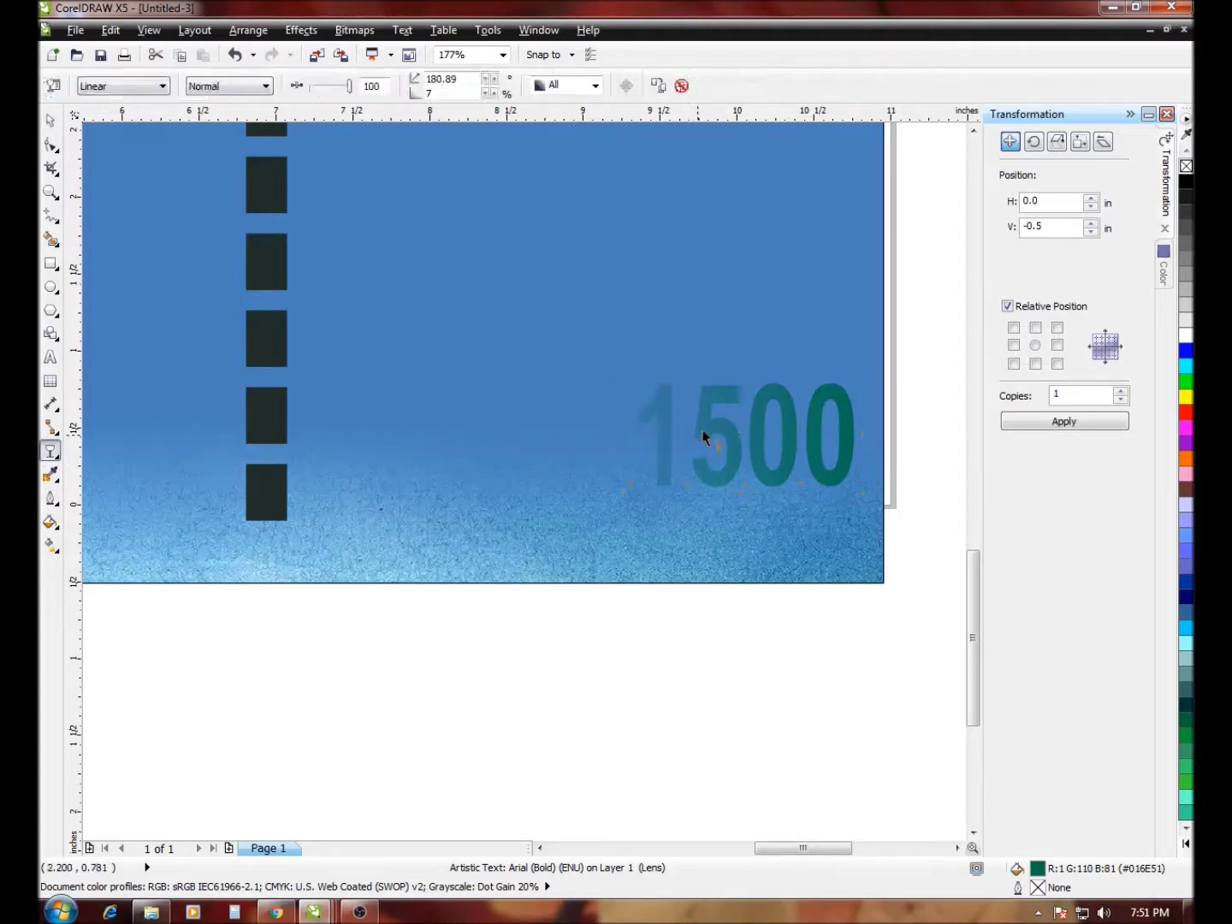
pyautogui.click(680, 86)
pyautogui.click(52, 124)
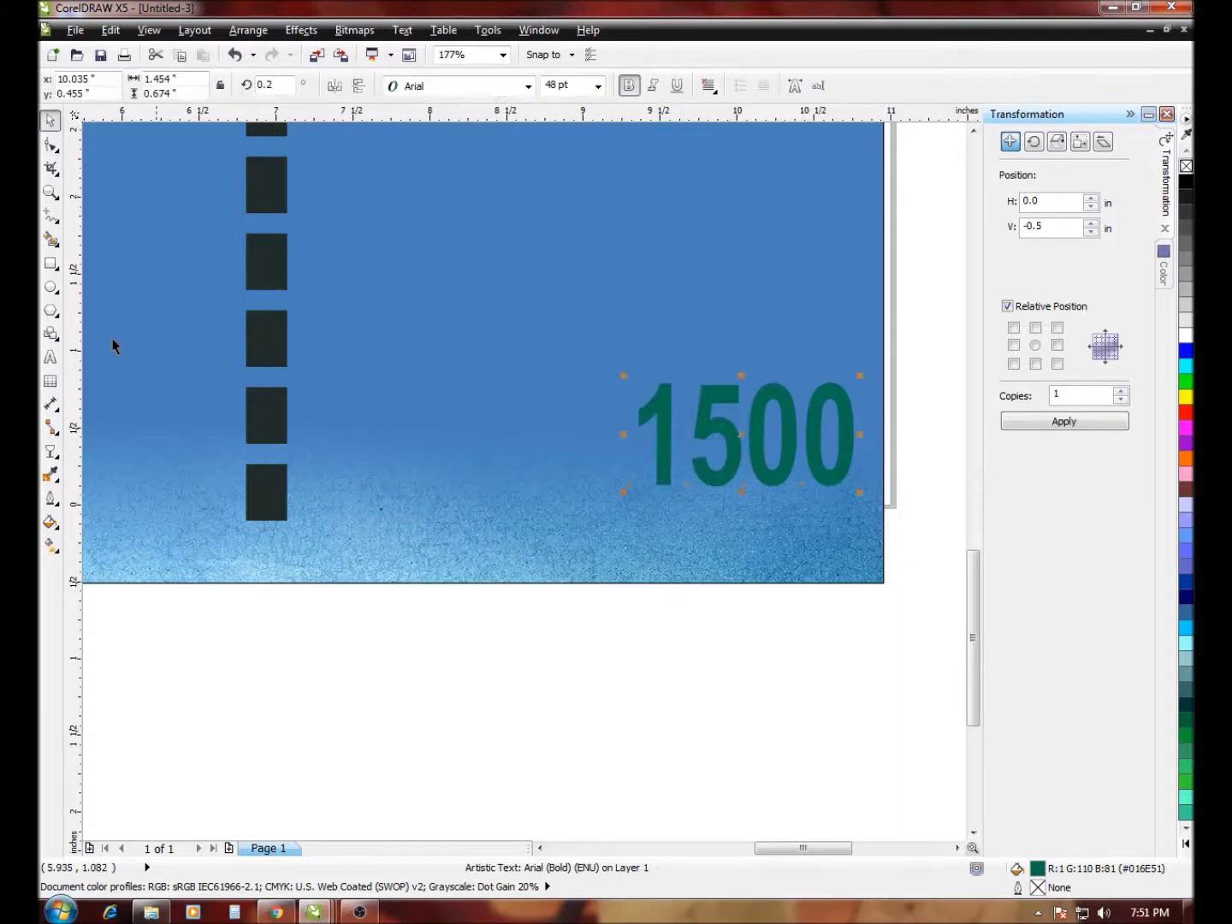
pyautogui.click(332, 621)
# Duplicate the 1000-piso image in place with the centre as relative position, zero offsets and one copy
pyautogui.click(49, 192)
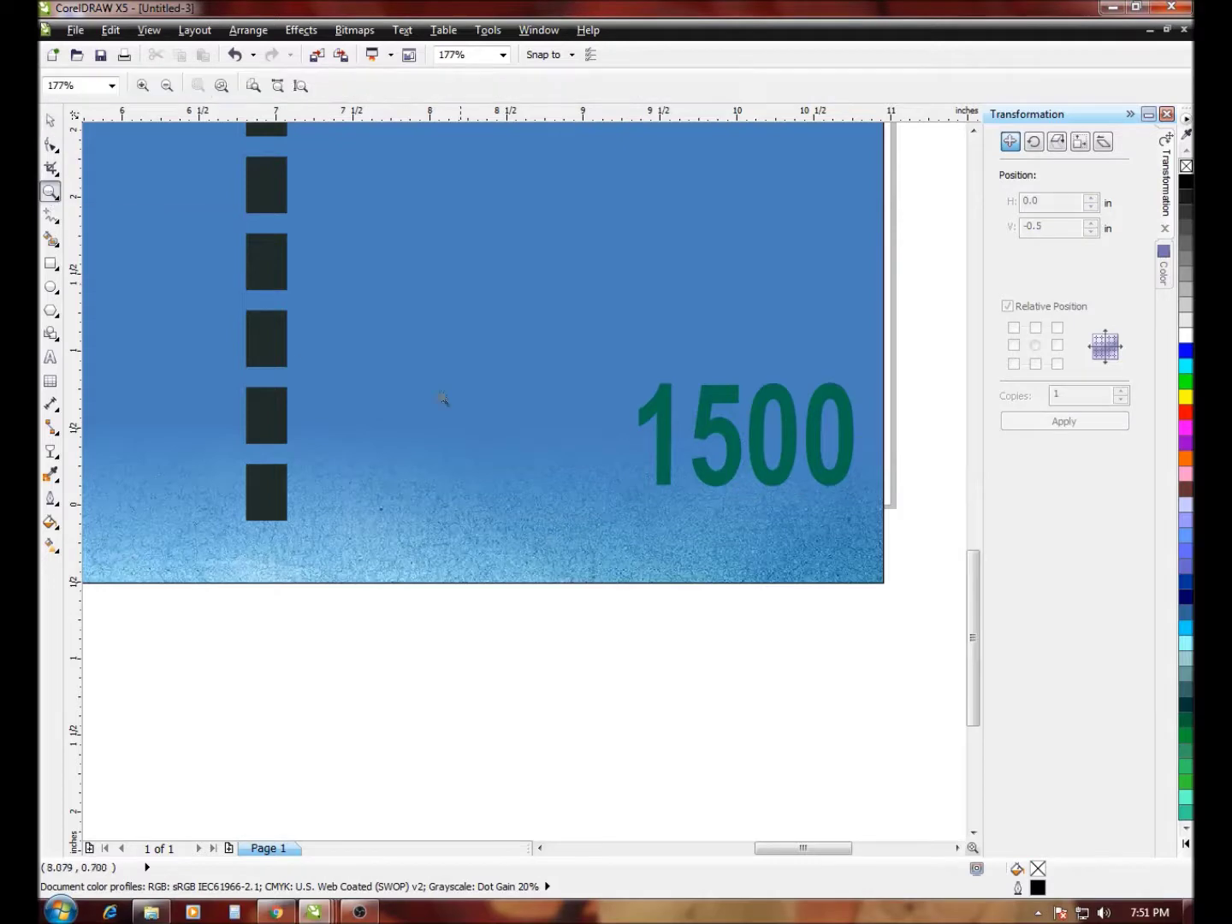
pyautogui.scroll(-3, 445, 401)
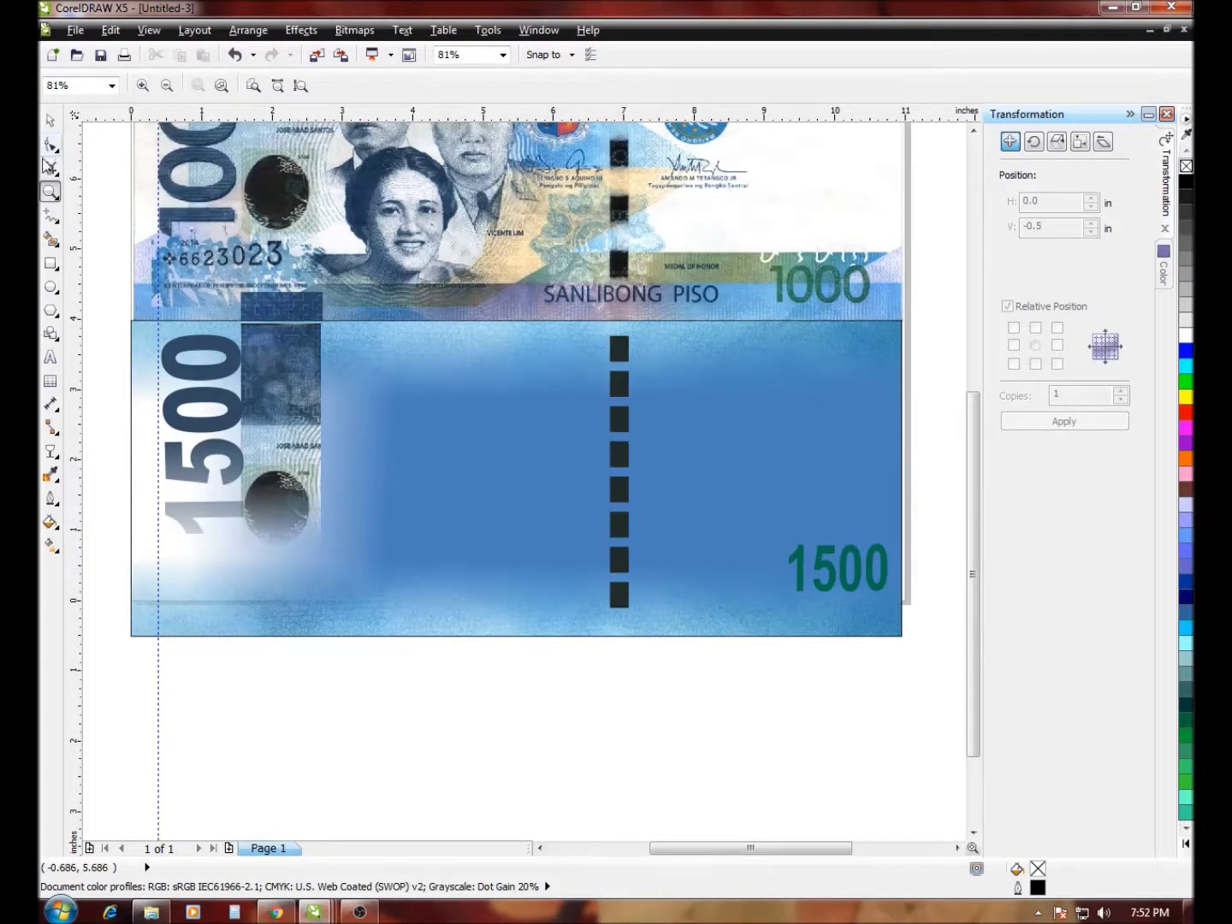
pyautogui.click(49, 120)
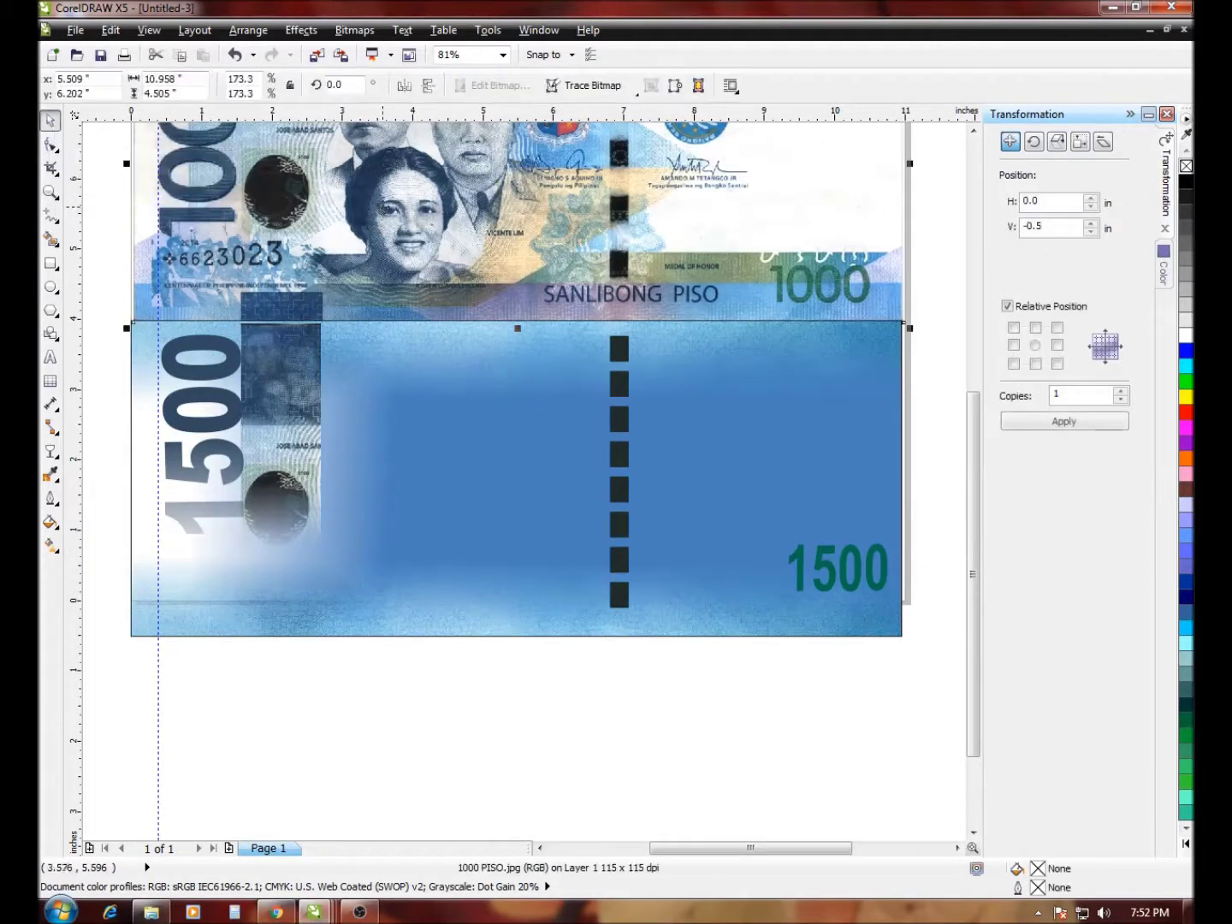
pyautogui.click(1035, 345)
pyautogui.click(1085, 423)
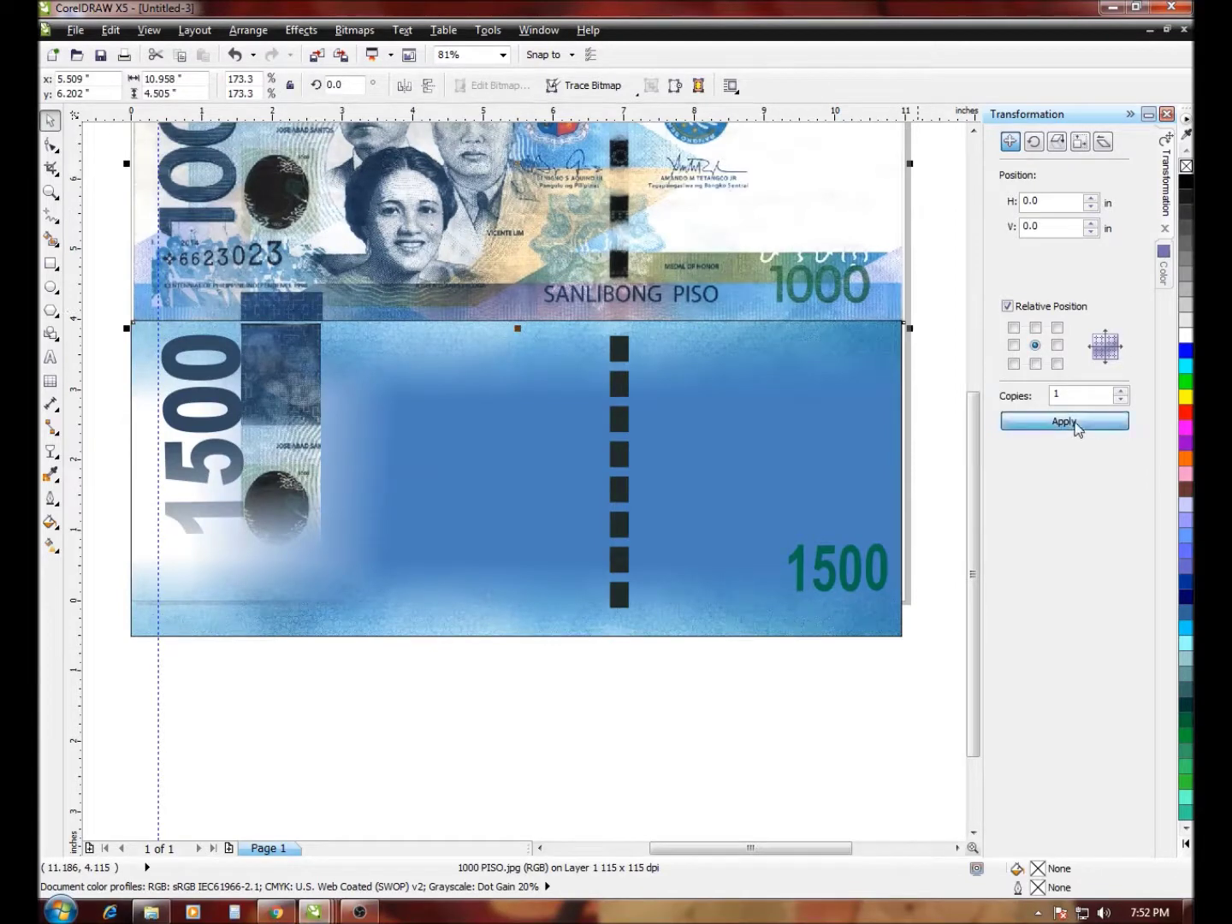
pyautogui.click(50, 195)
pyautogui.rightClick(132, 197)
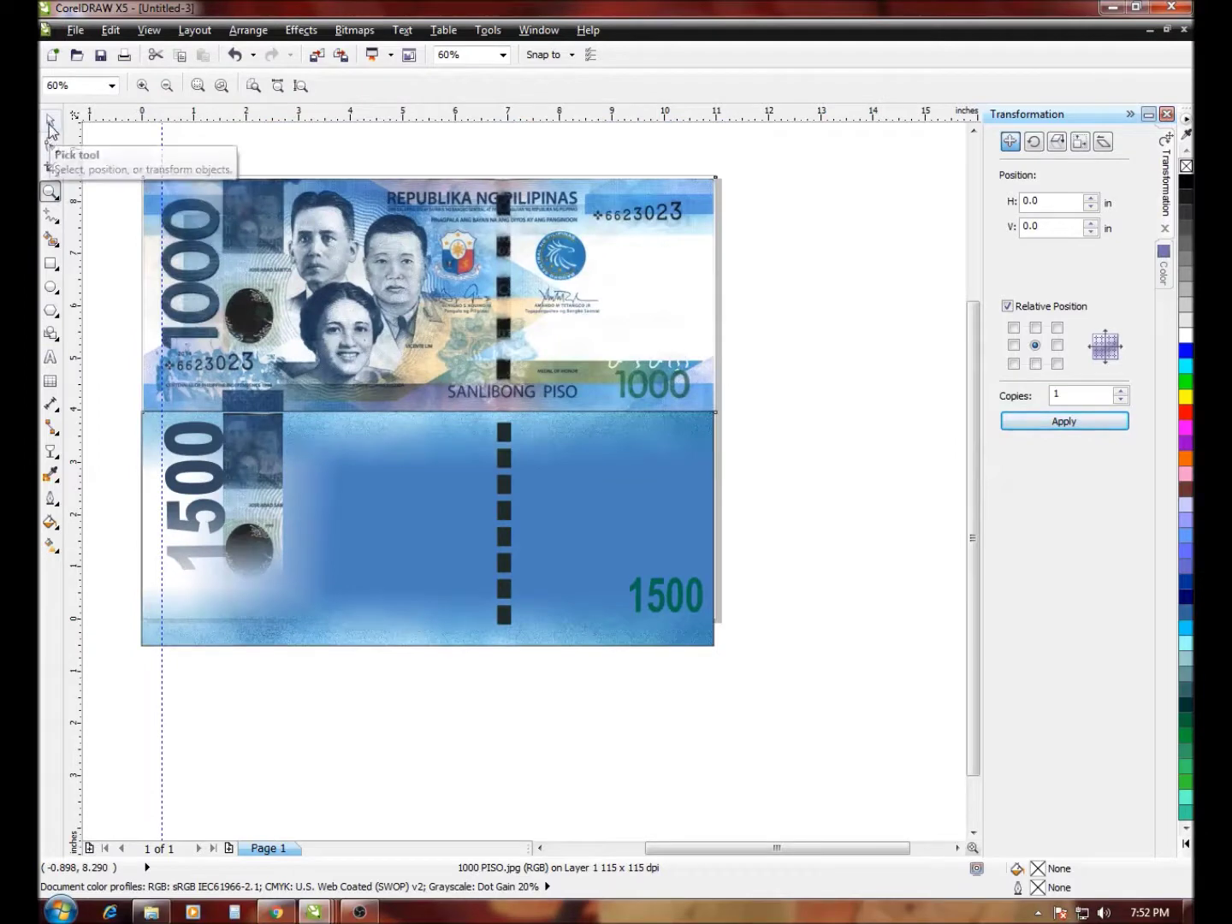
pyautogui.click(49, 147)
pyautogui.moveTo(99, 161); pyautogui.dragTo(236, 407)
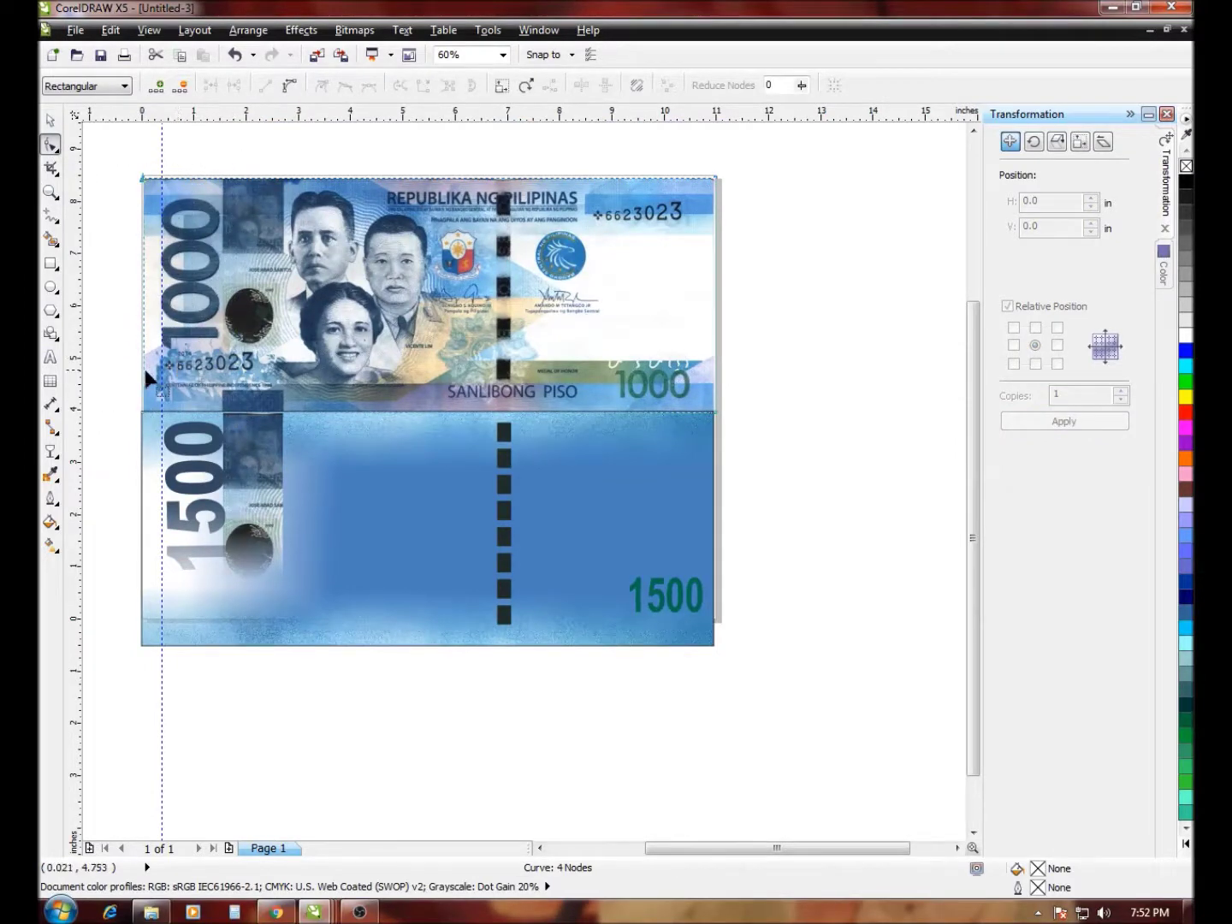
pyautogui.moveTo(108, 167); pyautogui.dragTo(702, 343)
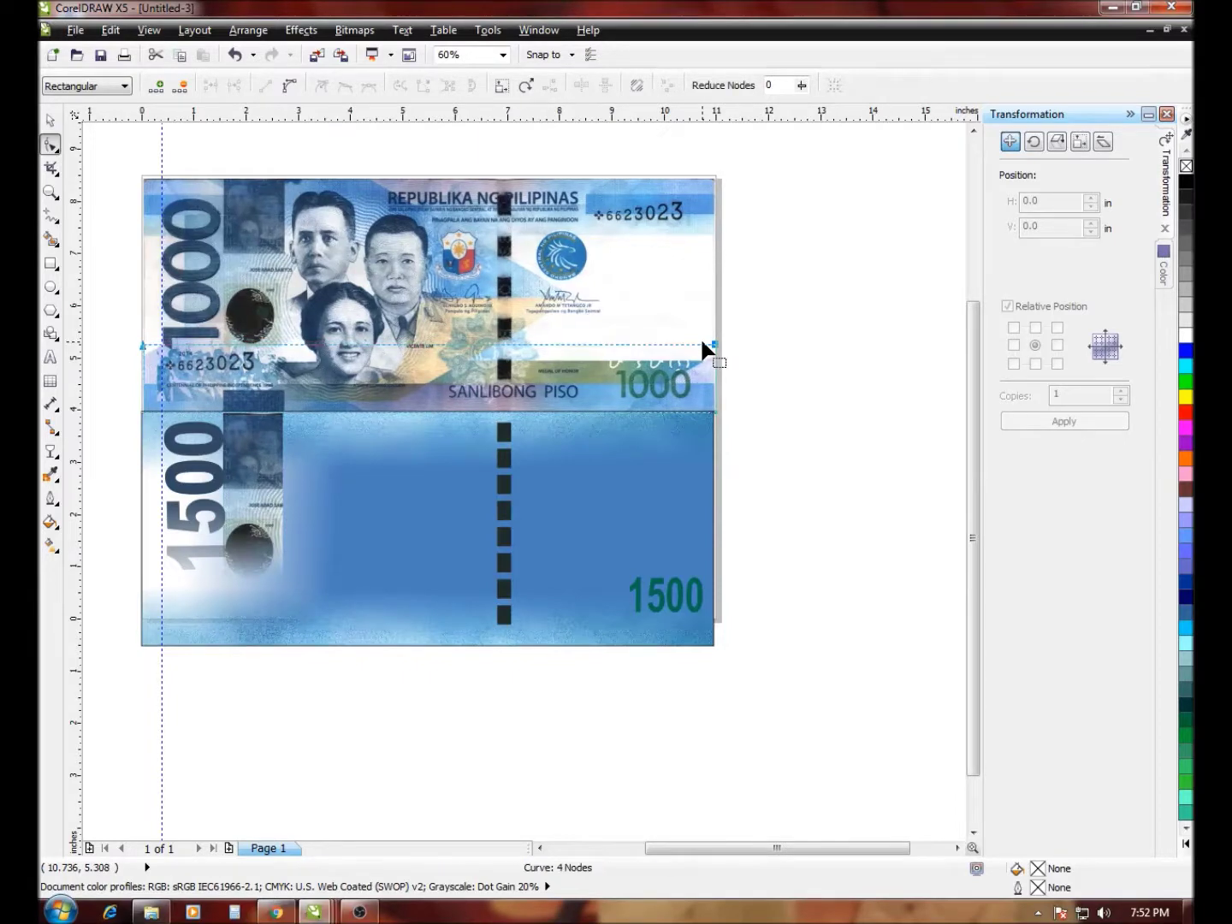
pyautogui.moveTo(778, 320); pyautogui.dragTo(674, 511)
pyautogui.moveTo(713, 414); pyautogui.dragTo(223, 601)
pyautogui.click(51, 120)
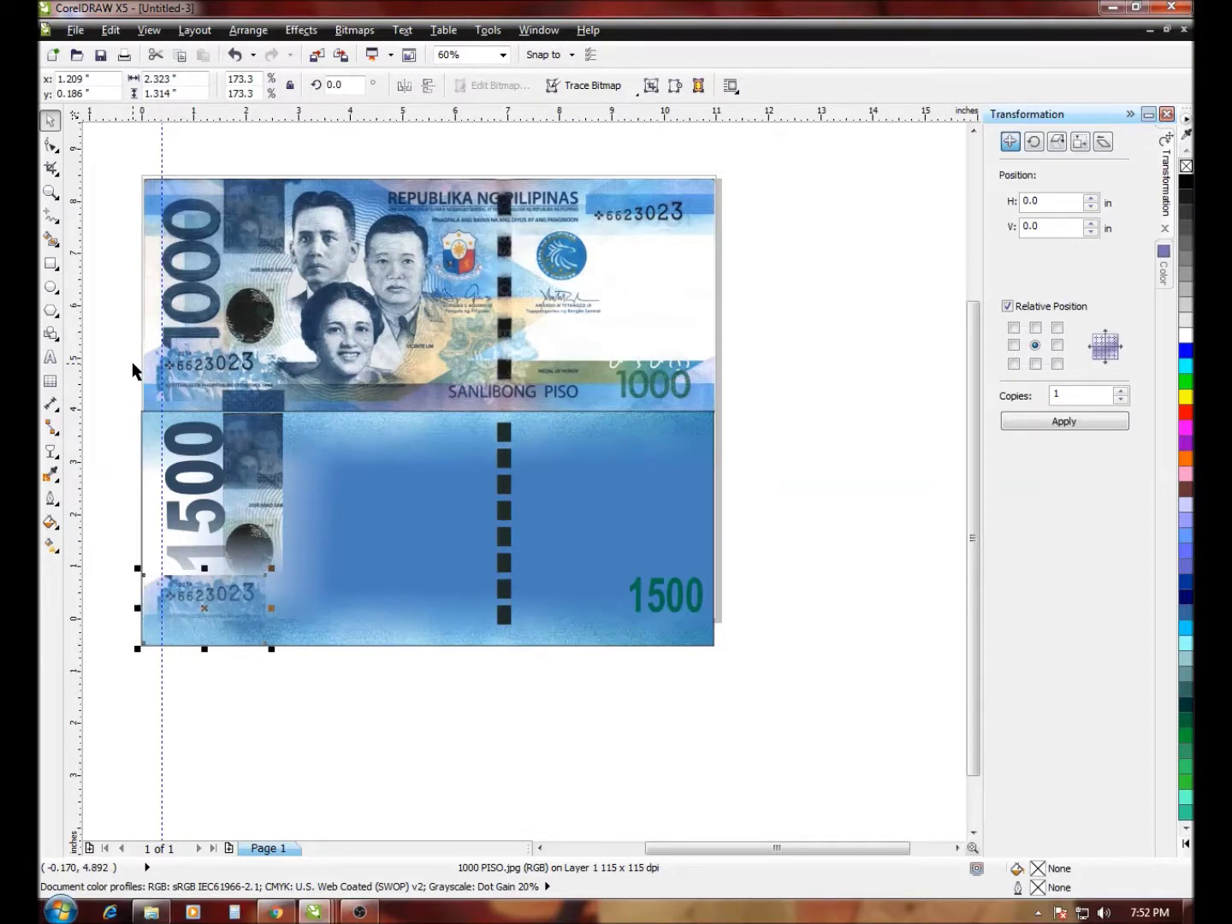
pyautogui.press('Delete')
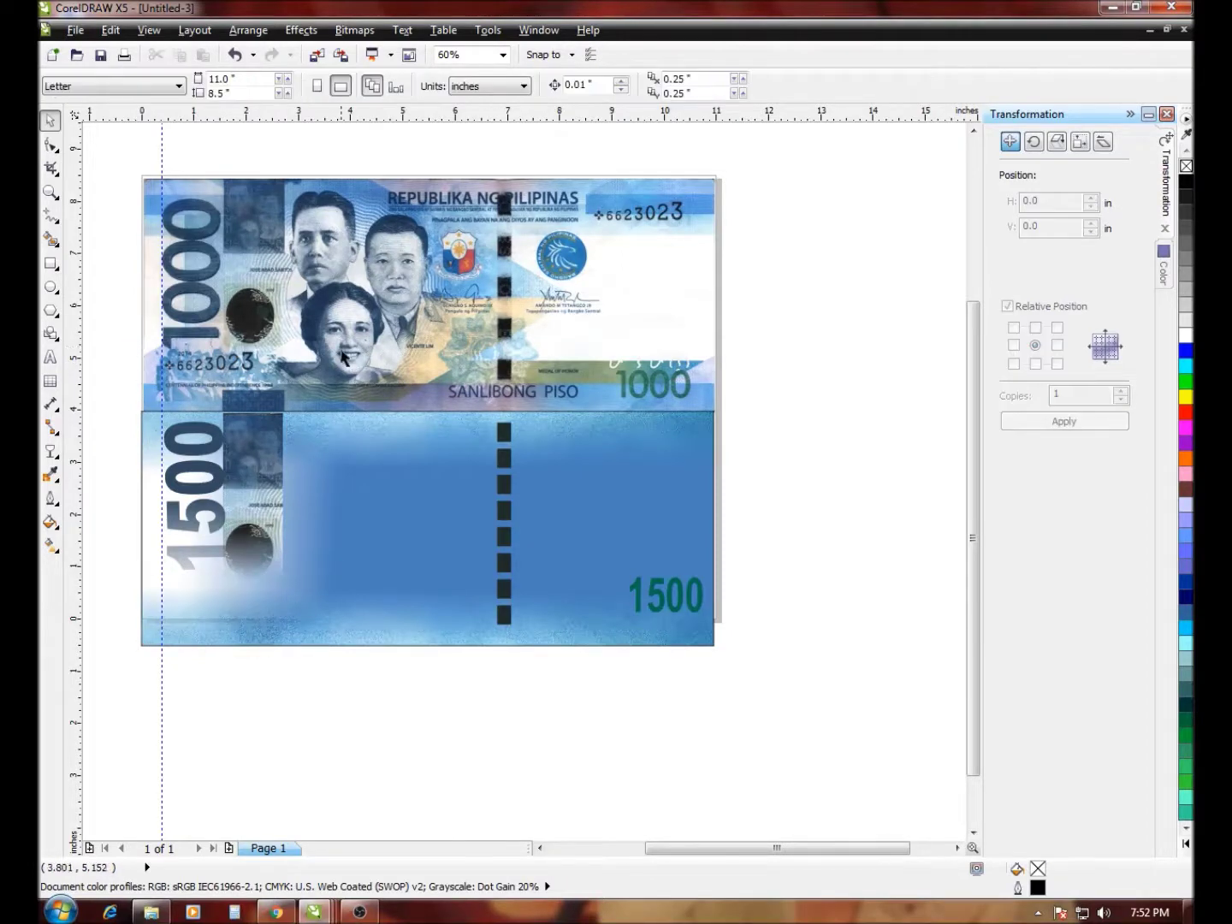
# Duplicate the 1000-piso image in place and crop the copy to its lower-left serial-number area, about 2.705 by 1.21 in
pyautogui.click(340, 347)
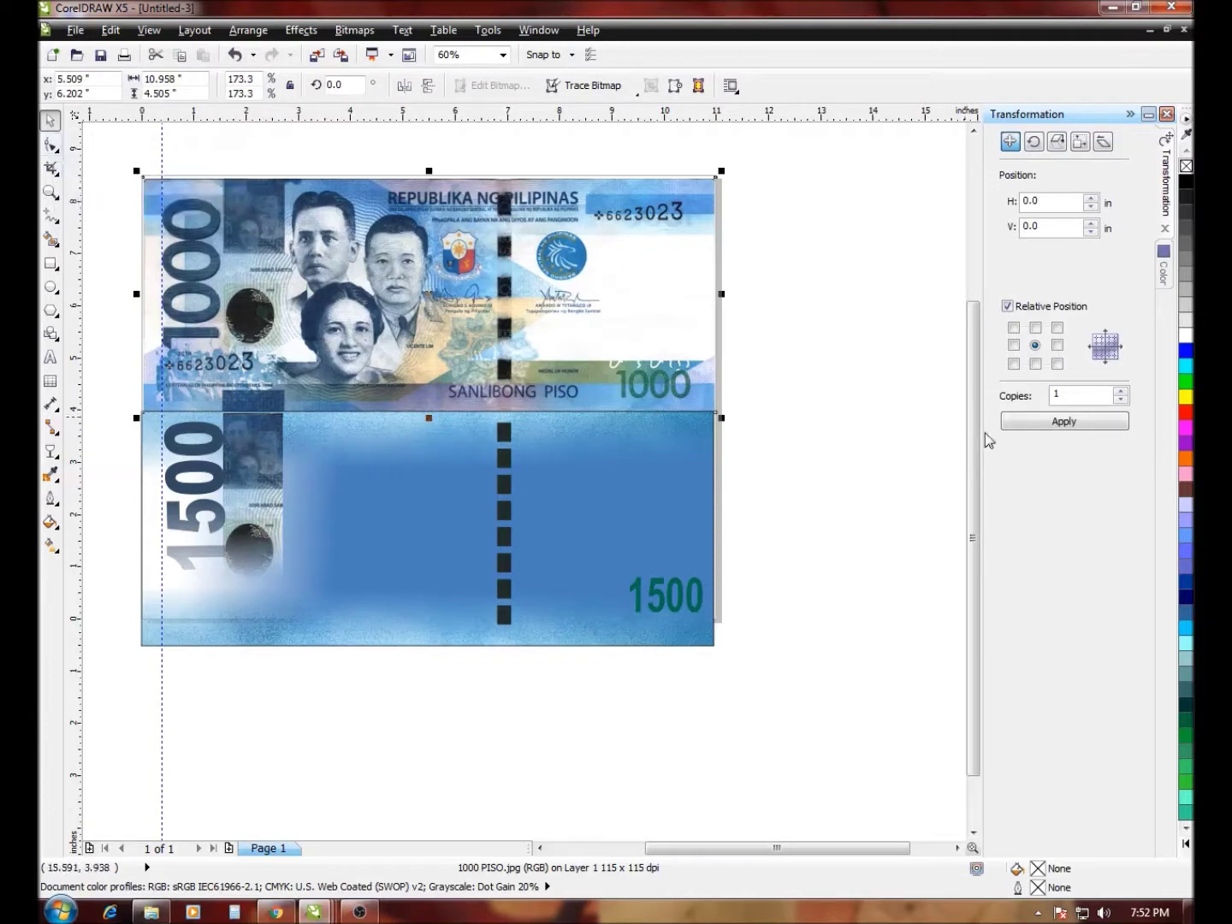
pyautogui.click(1041, 427)
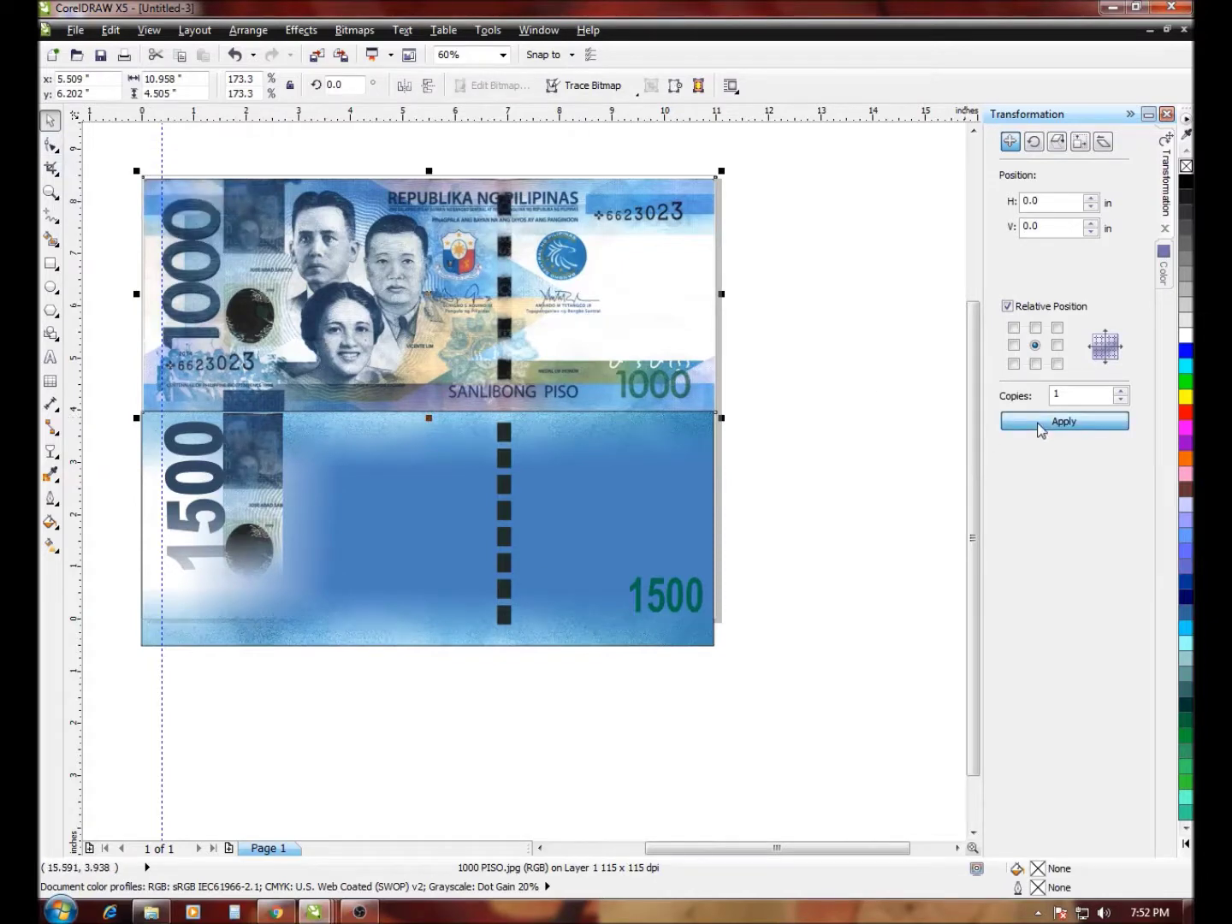
pyautogui.click(52, 145)
pyautogui.moveTo(111, 167); pyautogui.dragTo(275, 503)
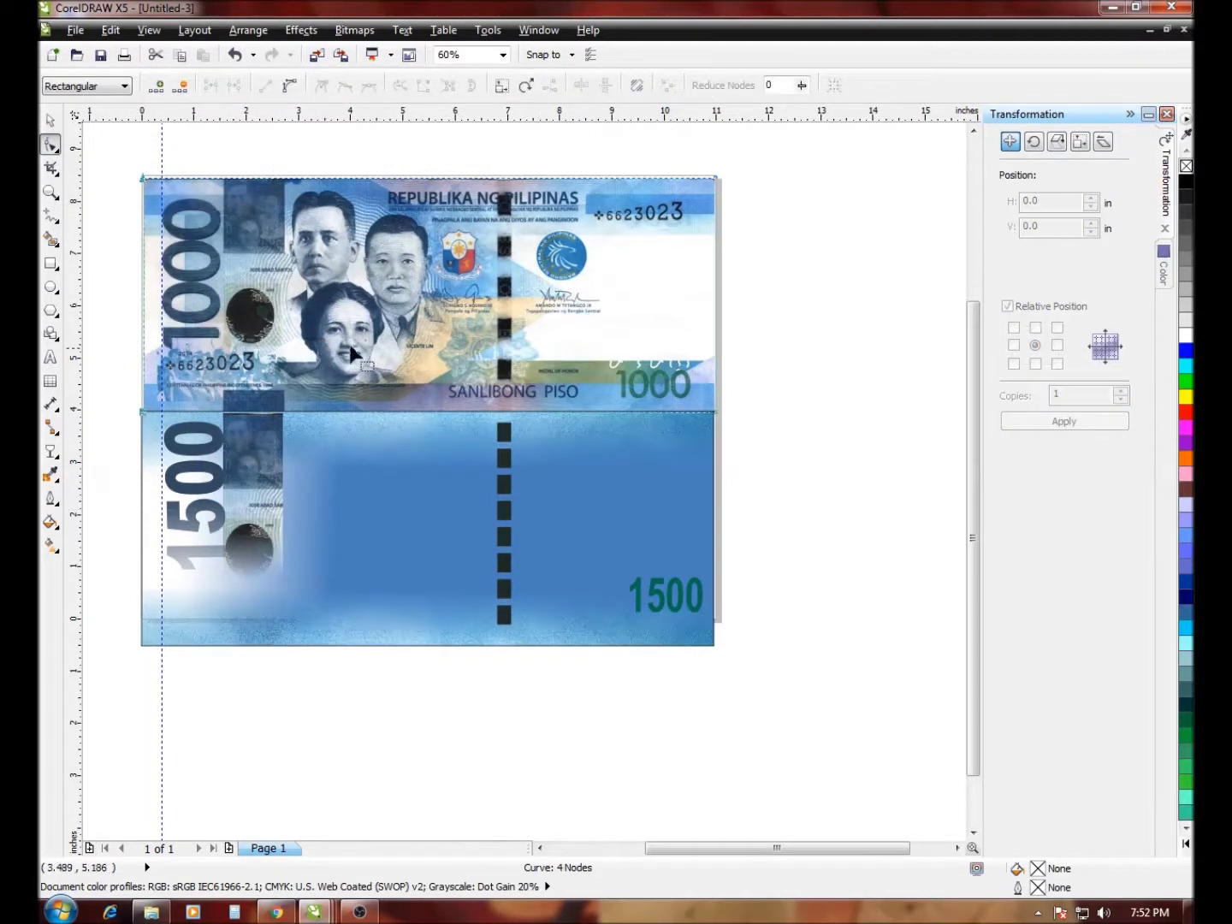
pyautogui.moveTo(121, 152); pyautogui.dragTo(703, 351)
pyautogui.moveTo(779, 314); pyautogui.dragTo(693, 471)
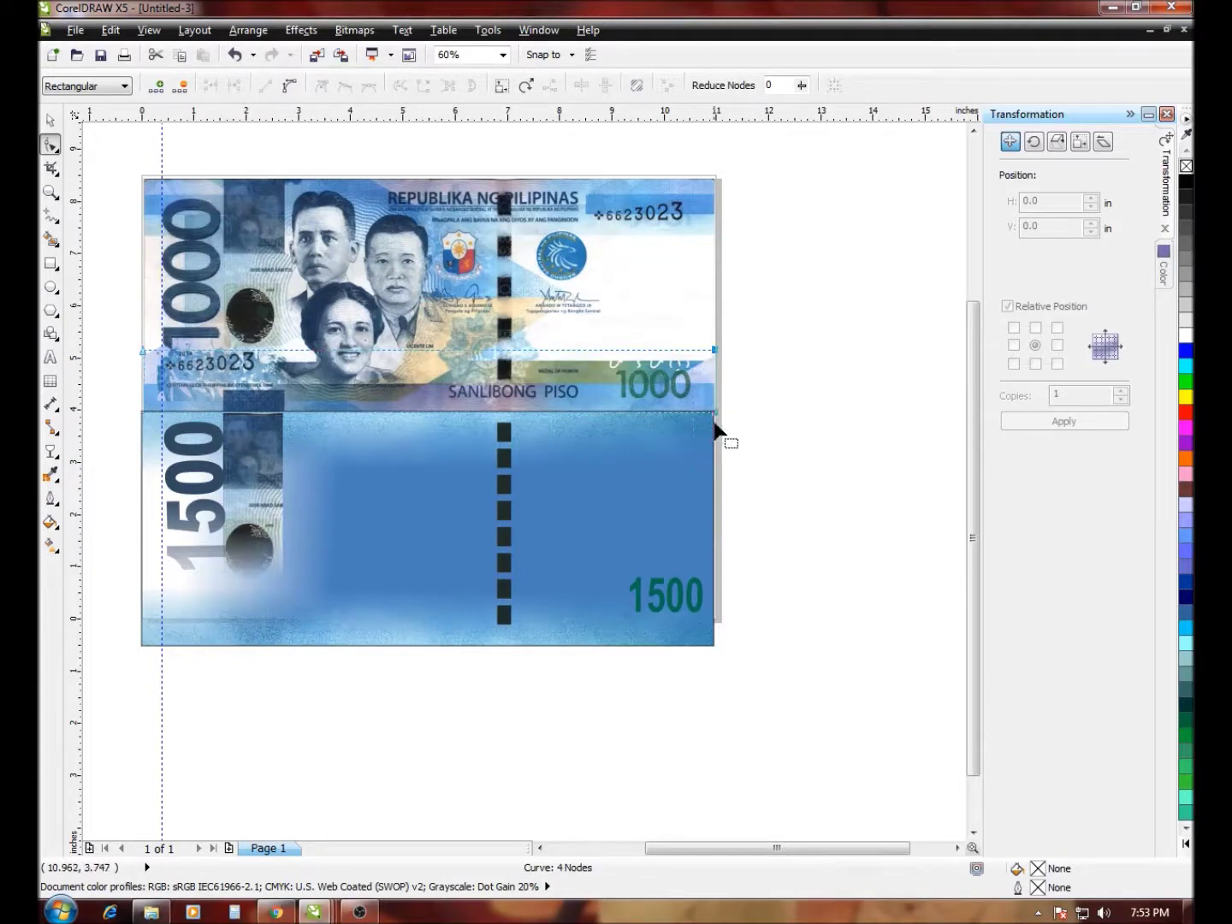
pyautogui.moveTo(713, 417); pyautogui.dragTo(283, 412)
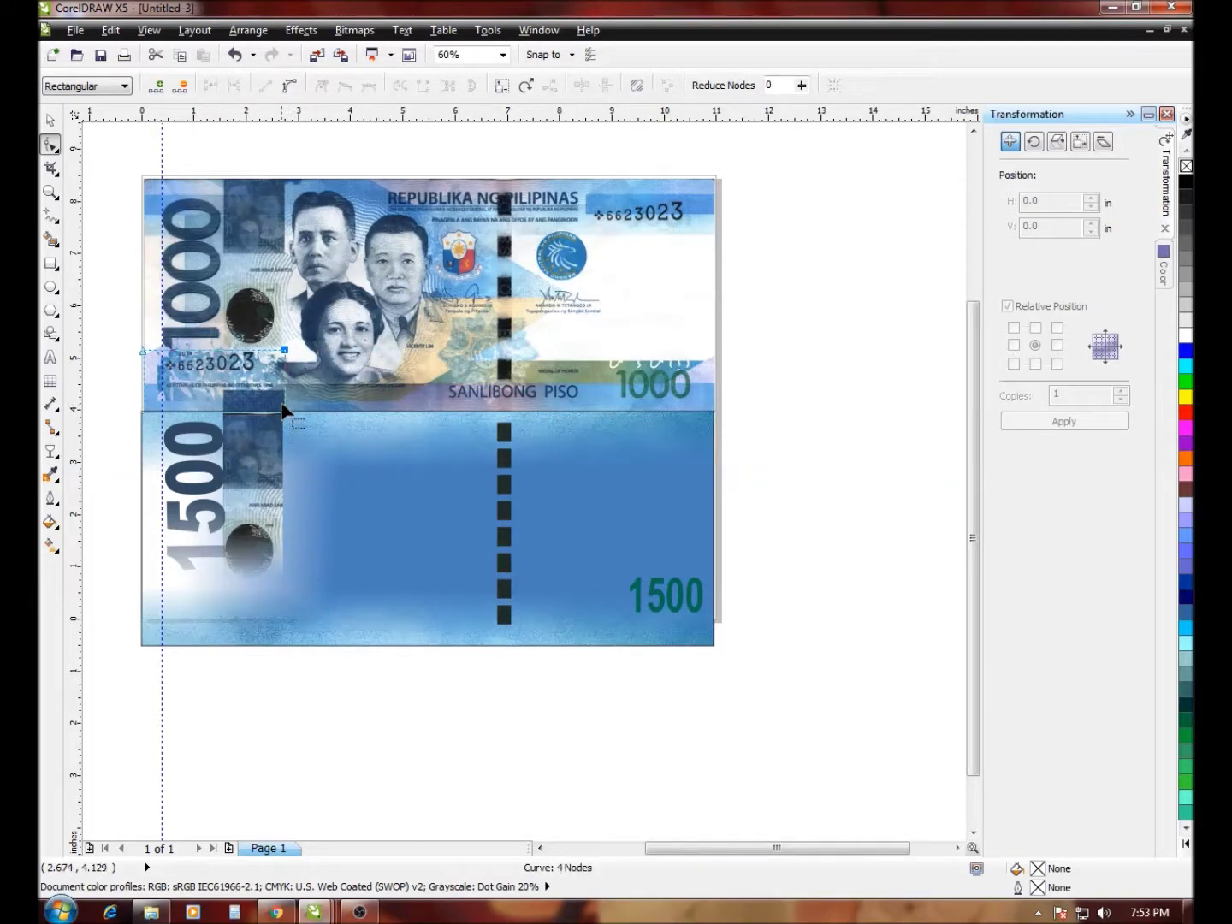
# Move the cropped serial-number piece to the panel's lower-left corner, at about X 1.365, Y 0.116 in, and select the panel
pyautogui.click(49, 120)
pyautogui.moveTo(248, 380); pyautogui.dragTo(246, 613)
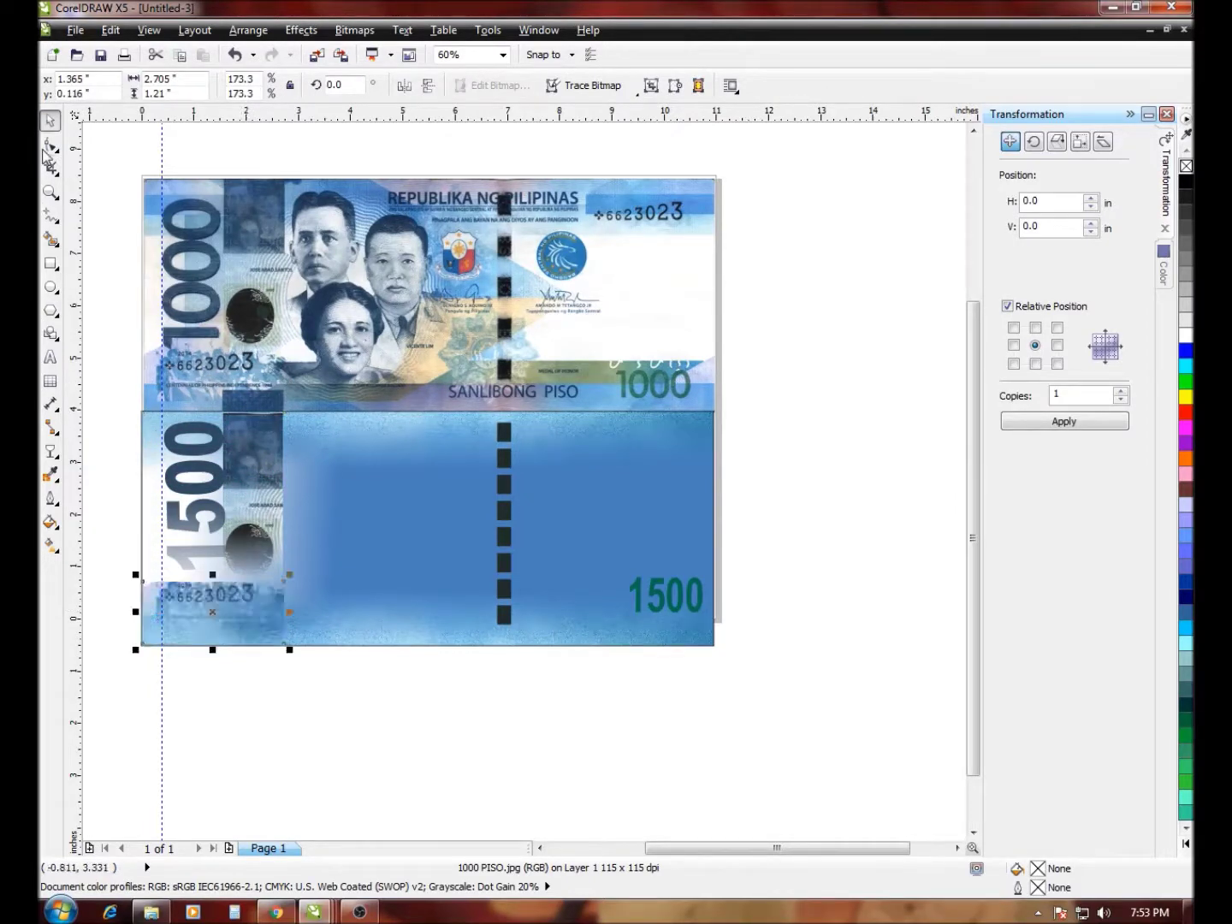
pyautogui.click(49, 193)
pyautogui.moveTo(110, 475); pyautogui.dragTo(371, 709)
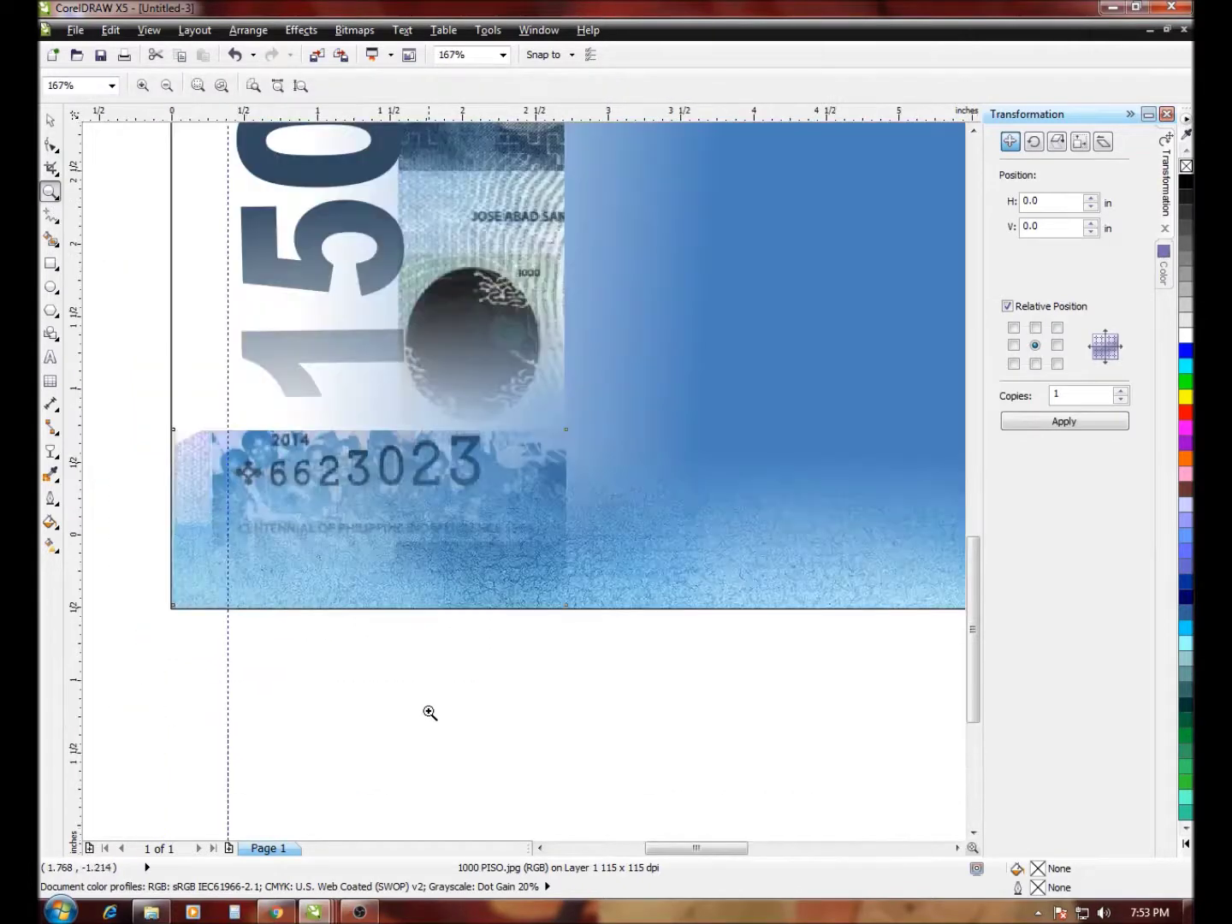
pyautogui.click(51, 123)
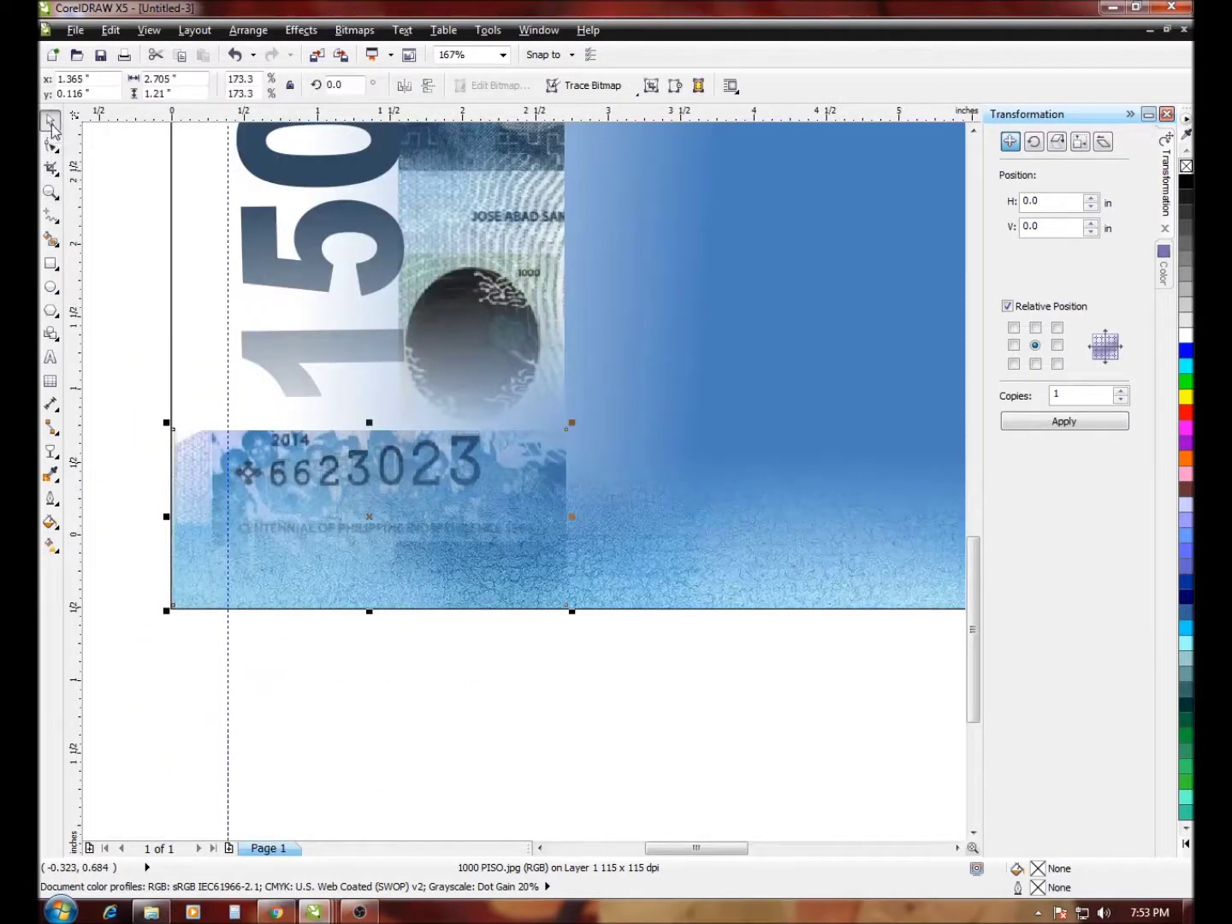
pyautogui.click(381, 478)
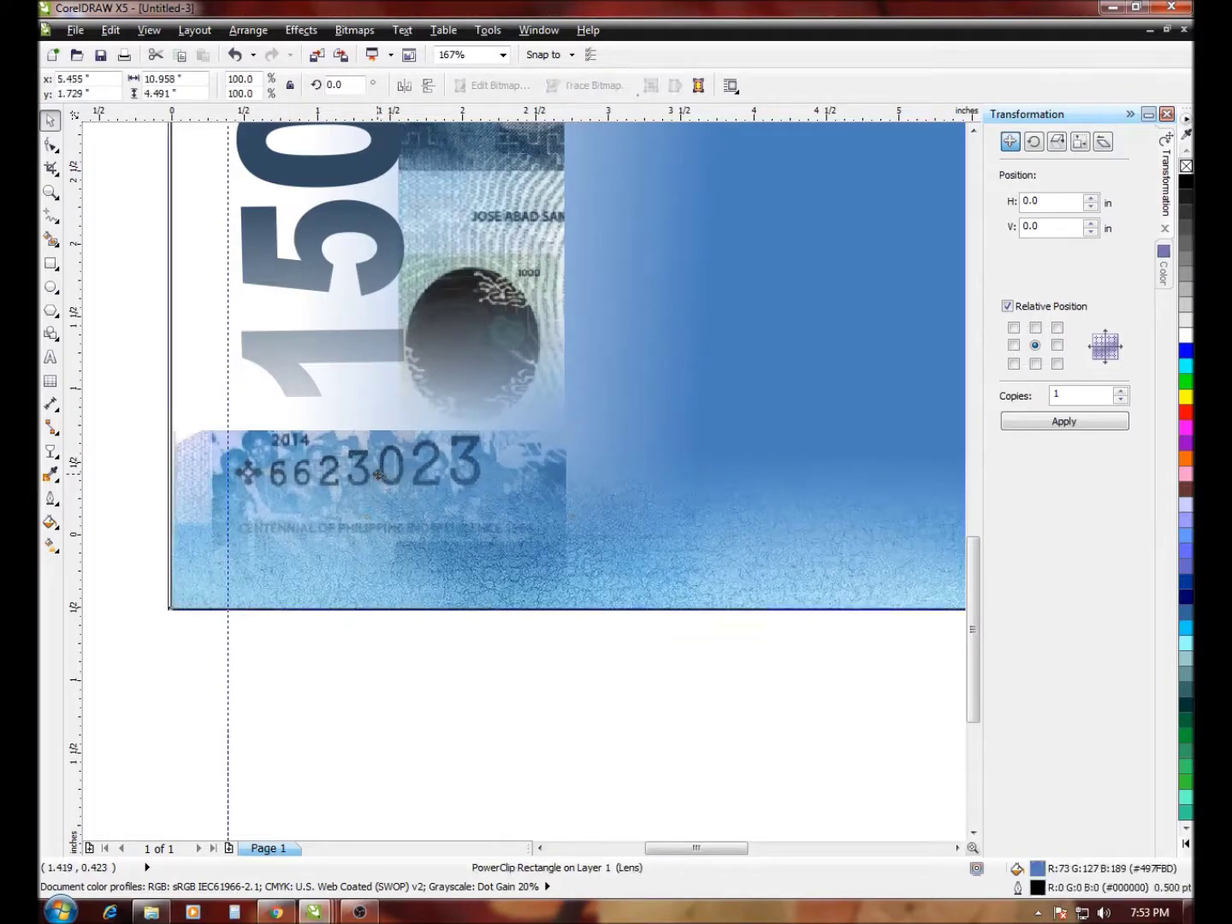
# Select the cropped serial-number piece and nudge it flush into the panel's lower-left corner, to about X 1.355, Y 0.106 in
pyautogui.moveTo(378, 475); pyautogui.dragTo(381, 474)
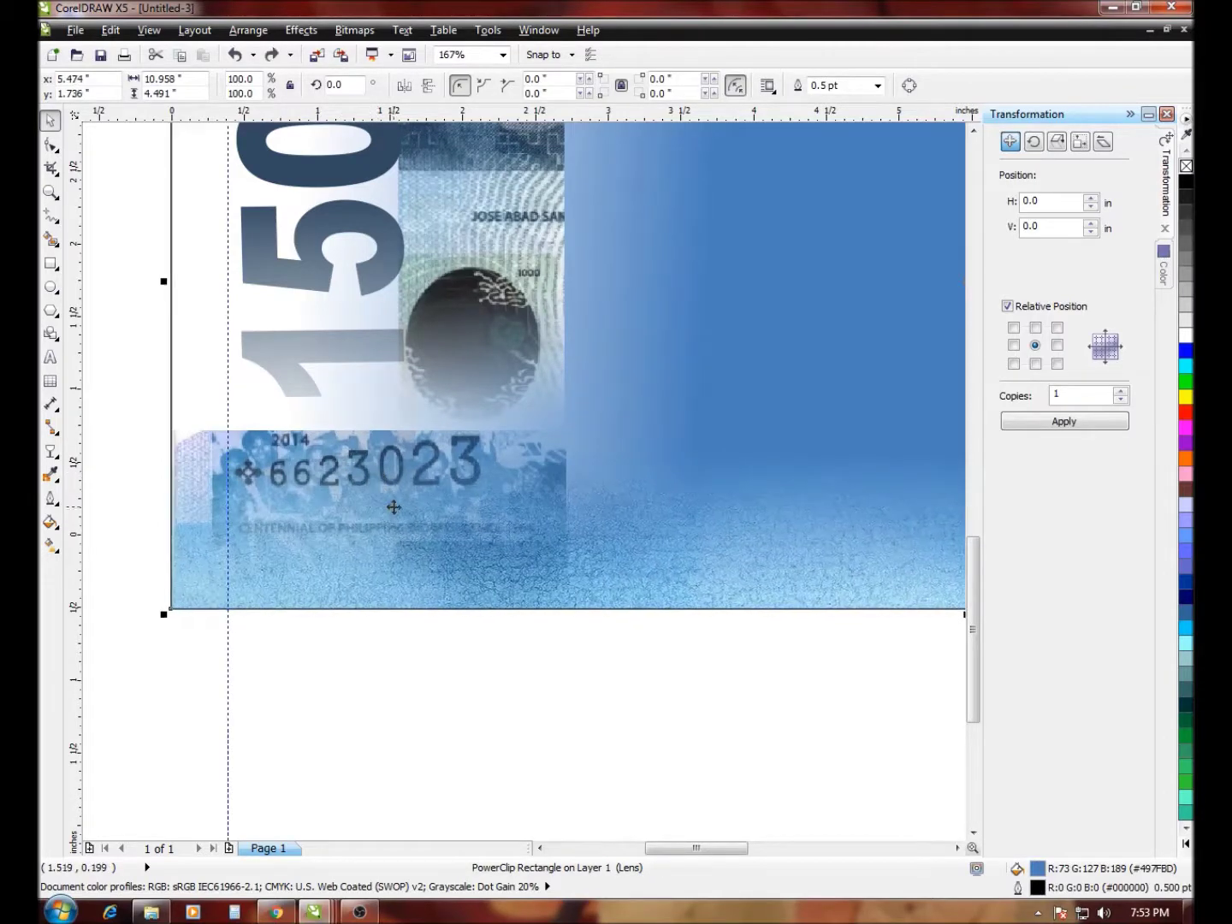
pyautogui.click(433, 521)
pyautogui.moveTo(136, 374); pyautogui.dragTo(661, 639)
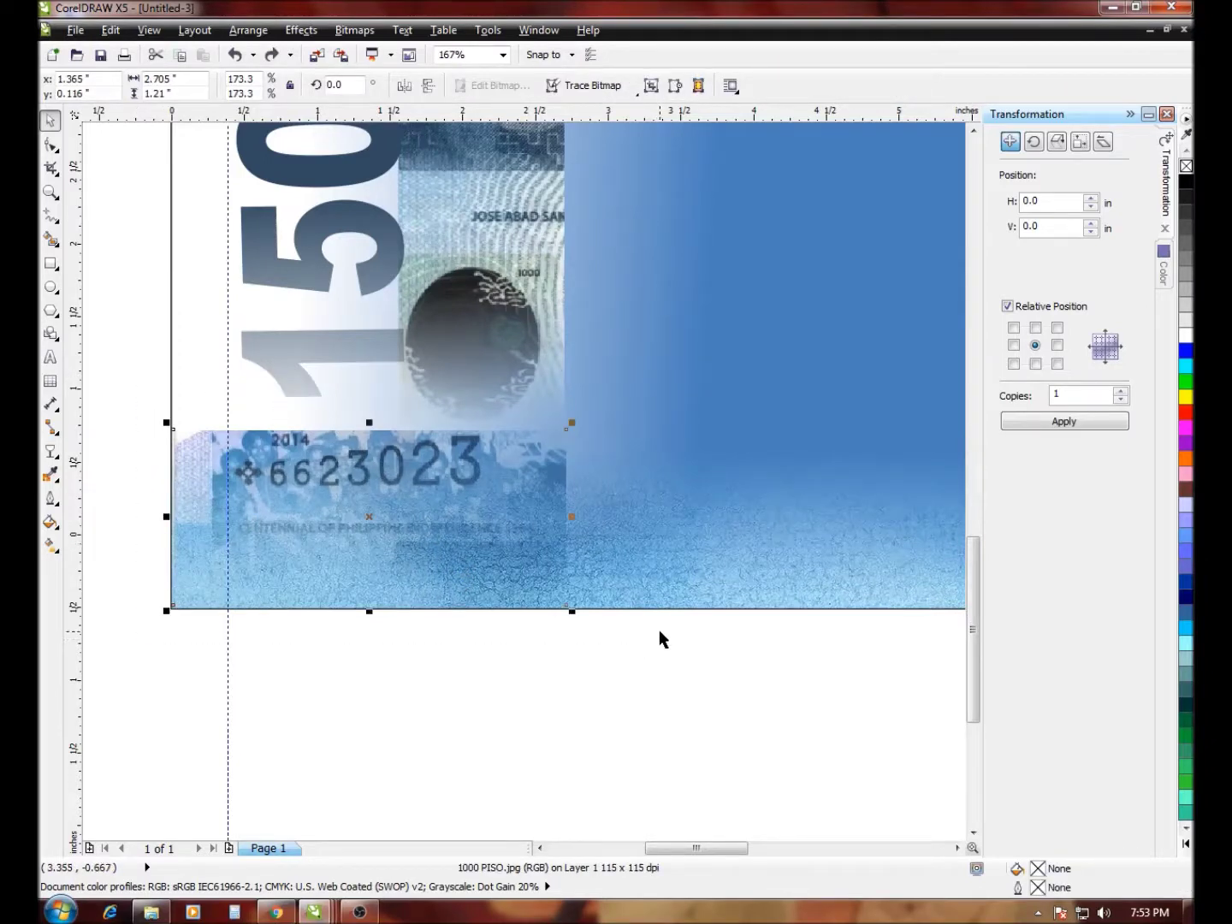
pyautogui.moveTo(409, 577); pyautogui.dragTo(407, 579)
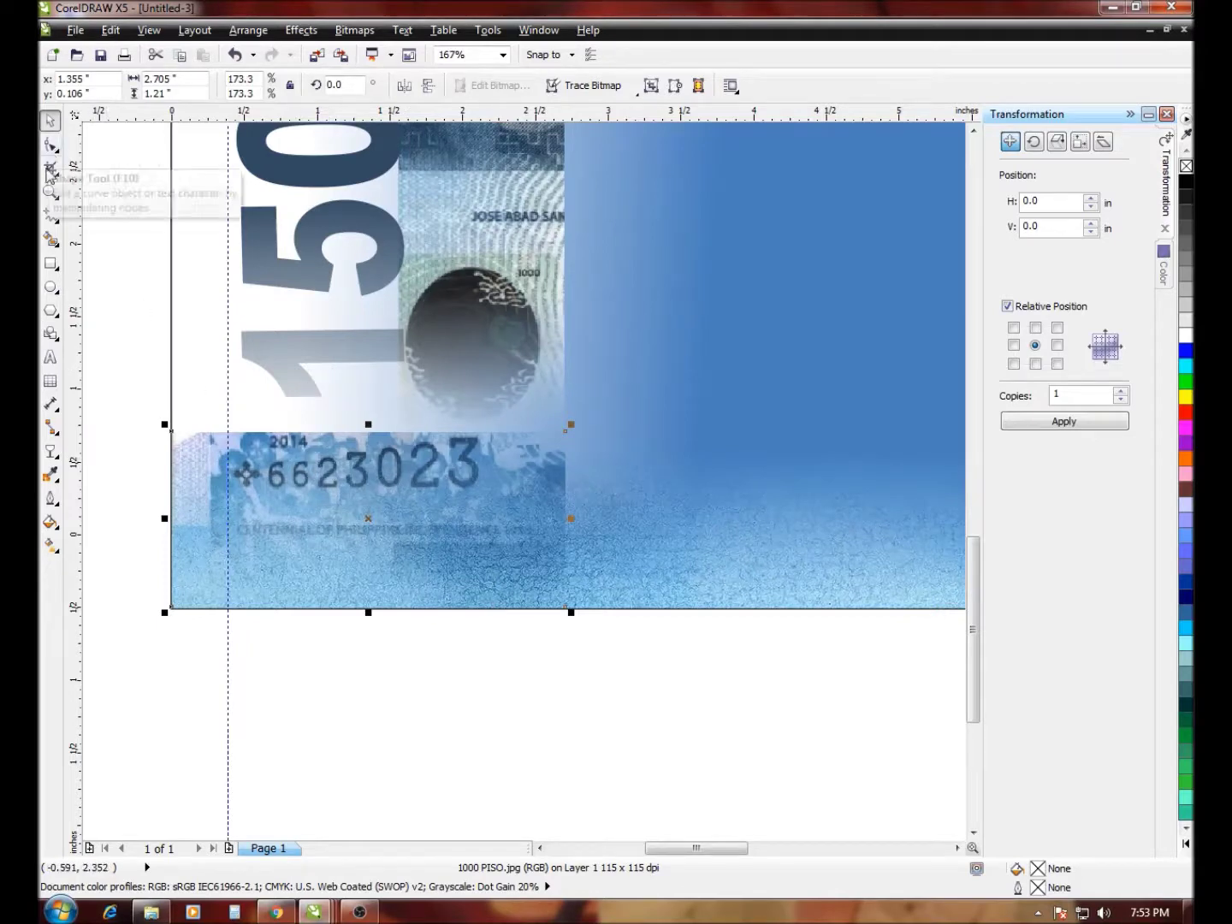
# Apply a linear transparency fading out the right end of the serial-number piece, at 6.162° with 40% edge pad, and deselect it
pyautogui.click(52, 454)
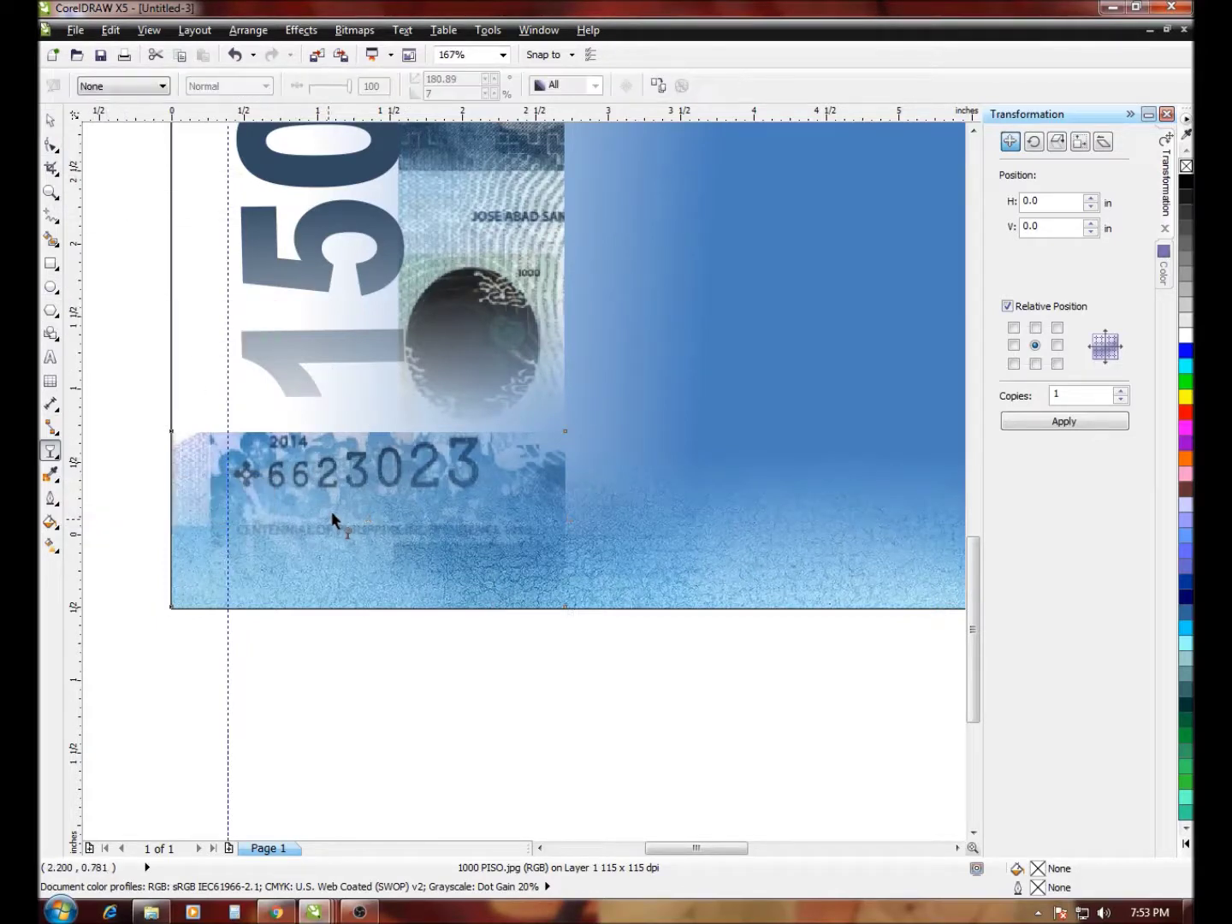
pyautogui.moveTo(510, 508); pyautogui.dragTo(603, 522)
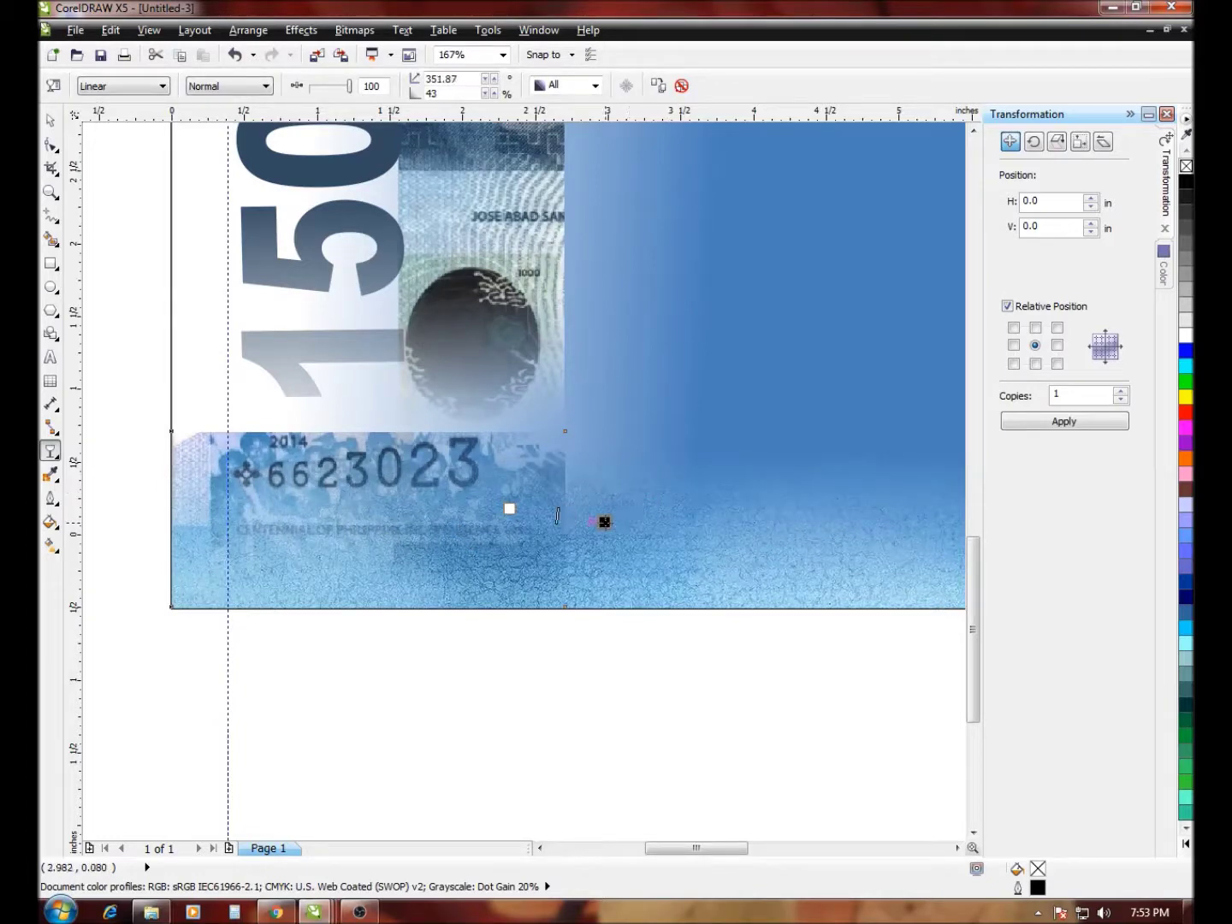
pyautogui.hotkey('ctrl', 'z')
pyautogui.hotkey('ctrl', 'z')
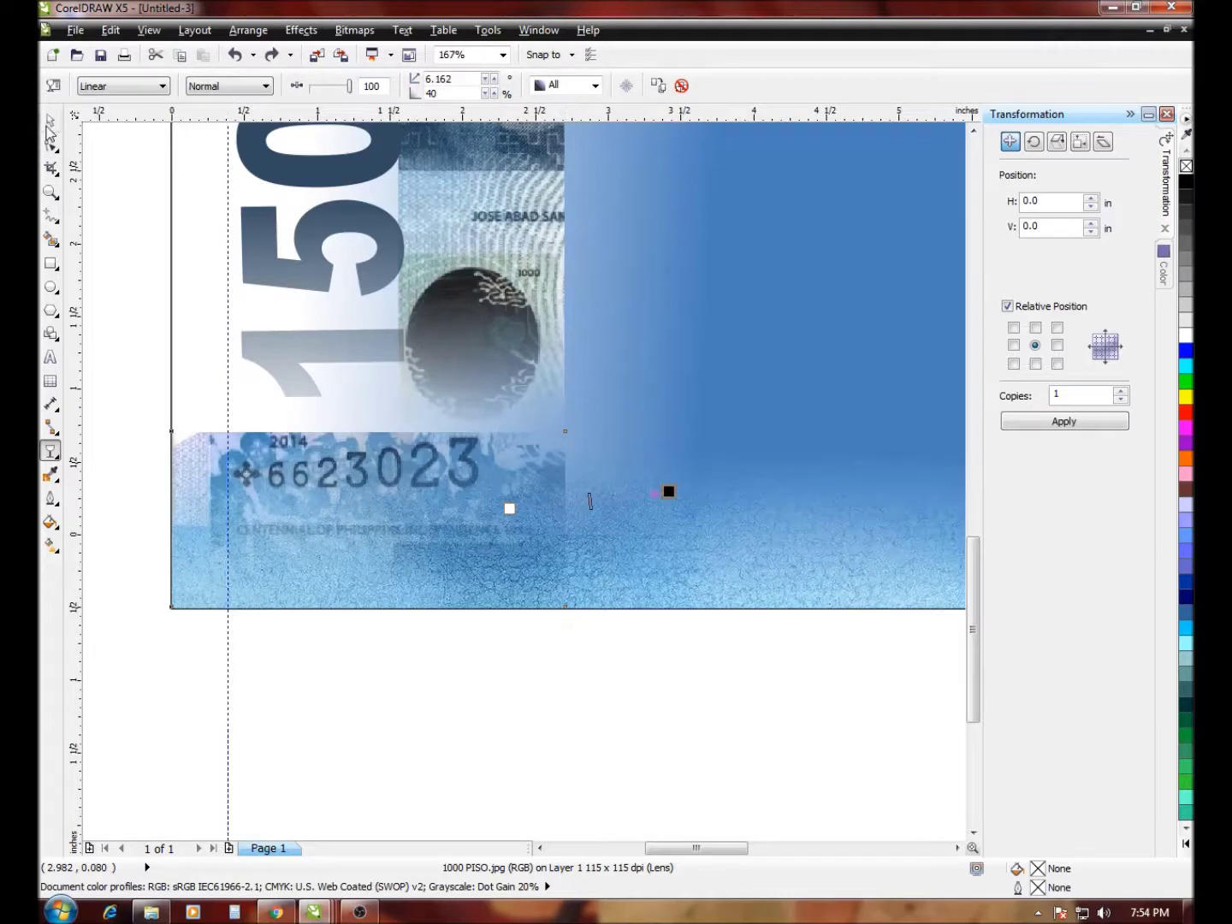
pyautogui.press('space')
pyautogui.click(135, 228)
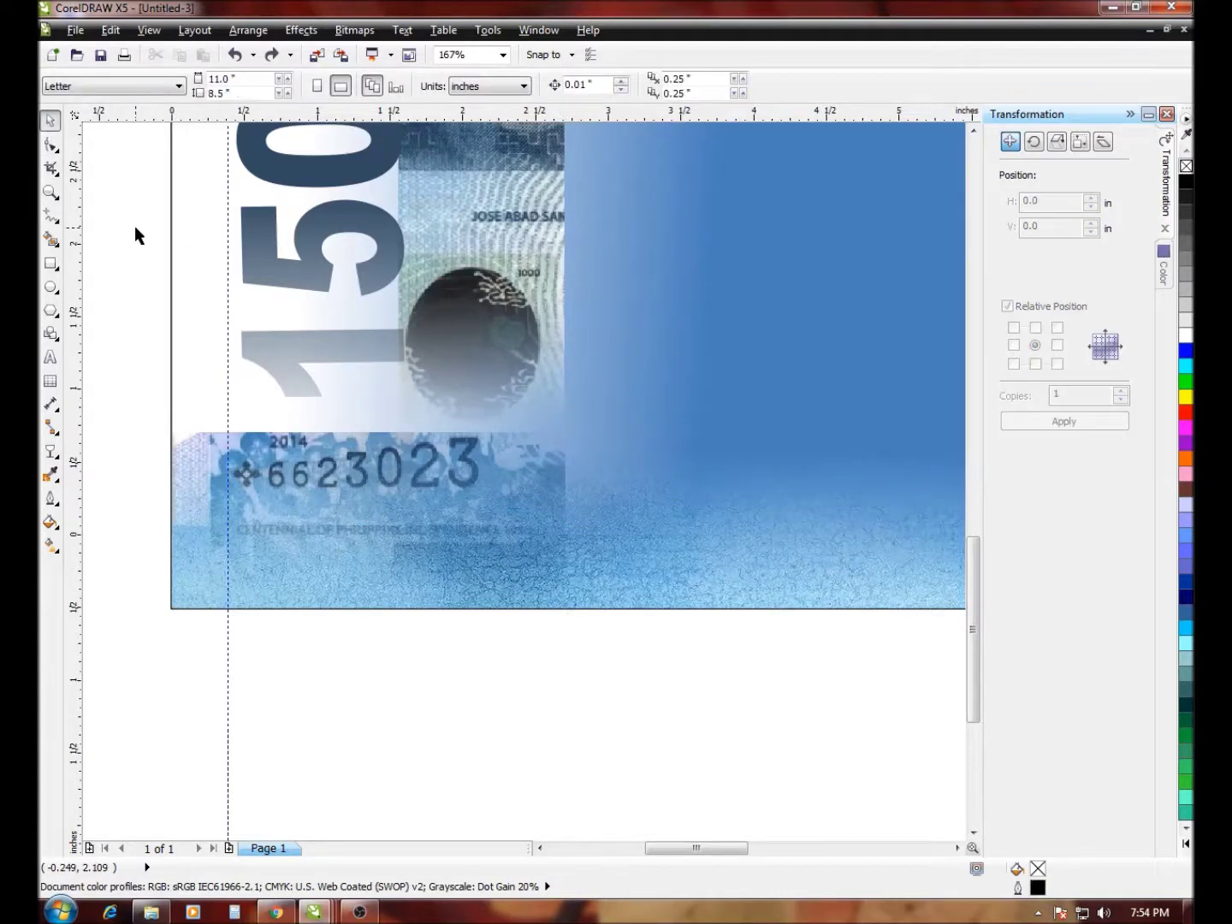
pyautogui.hotkey('ctrl', 's')
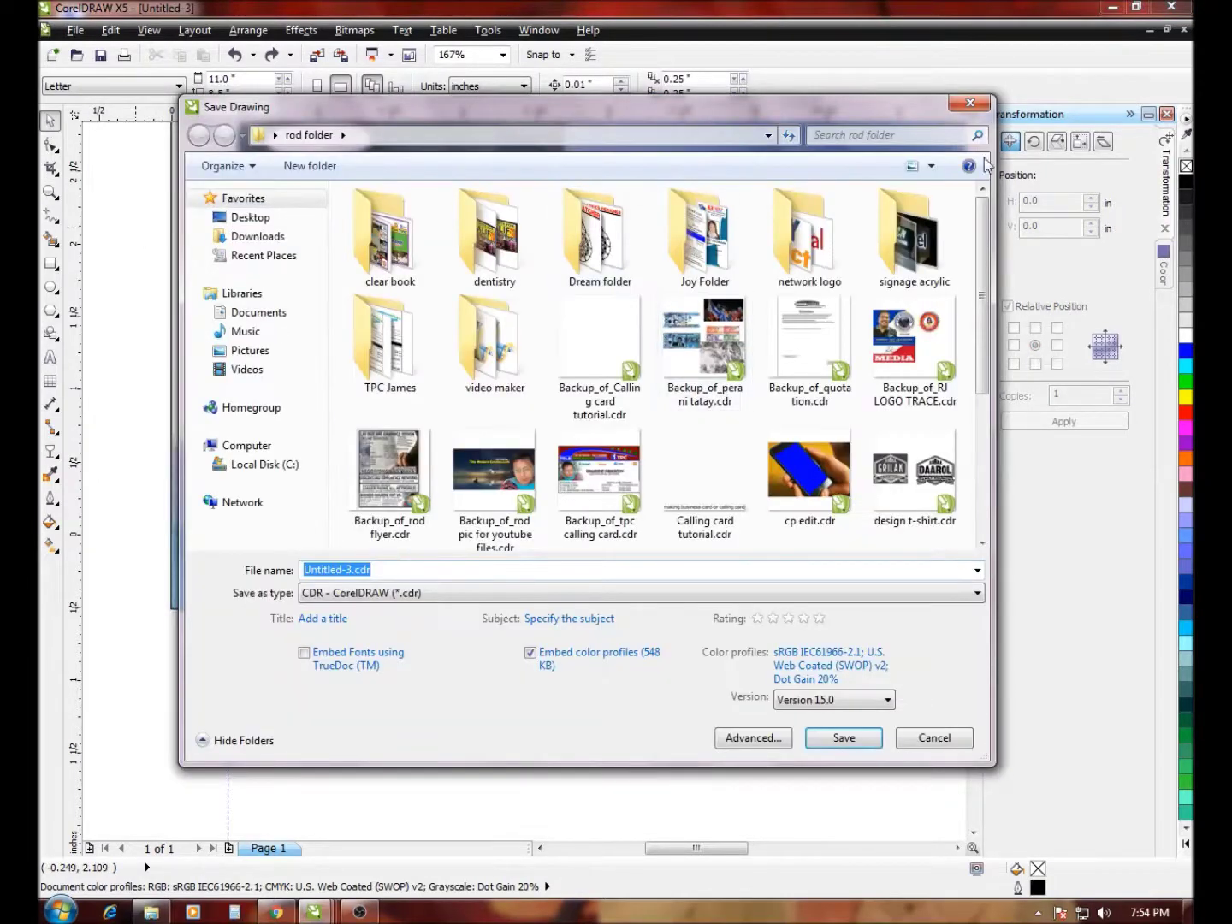
pyautogui.click(969, 103)
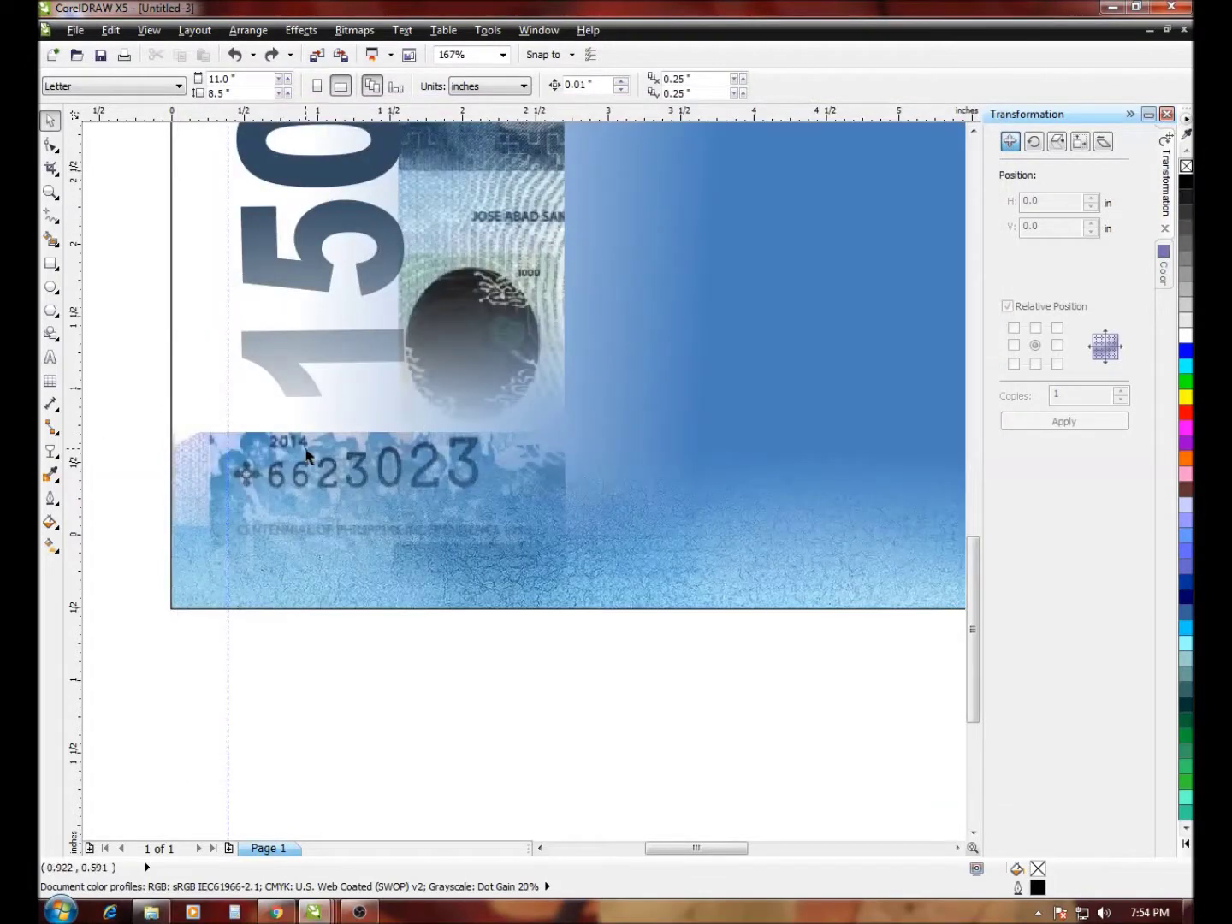
# Import duterte pic1.psd from Downloads and place it left of the security thread on the blue panel, about 3.849 by 2.872 in
pyautogui.click(51, 191)
pyautogui.scroll(-3, 125, 659)
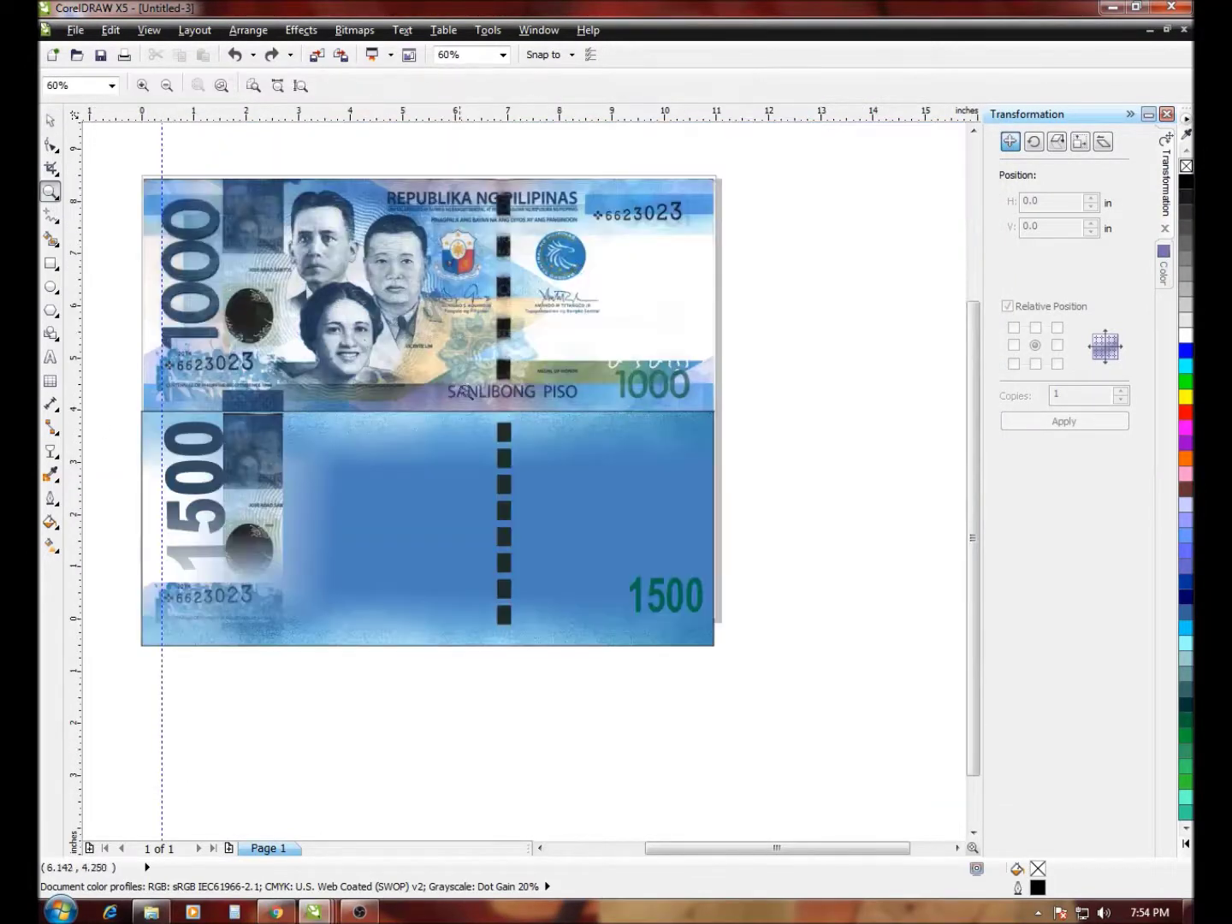
pyautogui.click(53, 122)
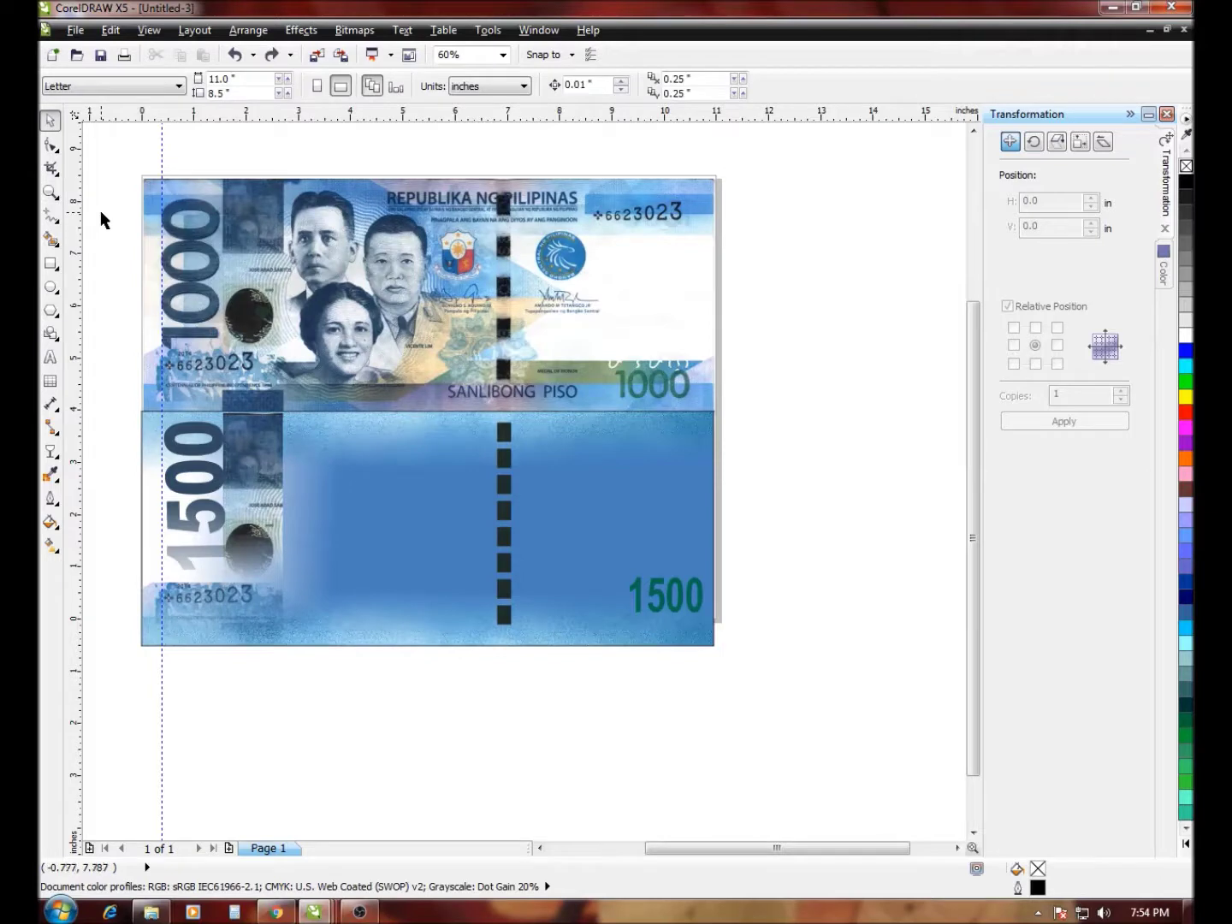
pyautogui.hotkey('ctrl', 'i')
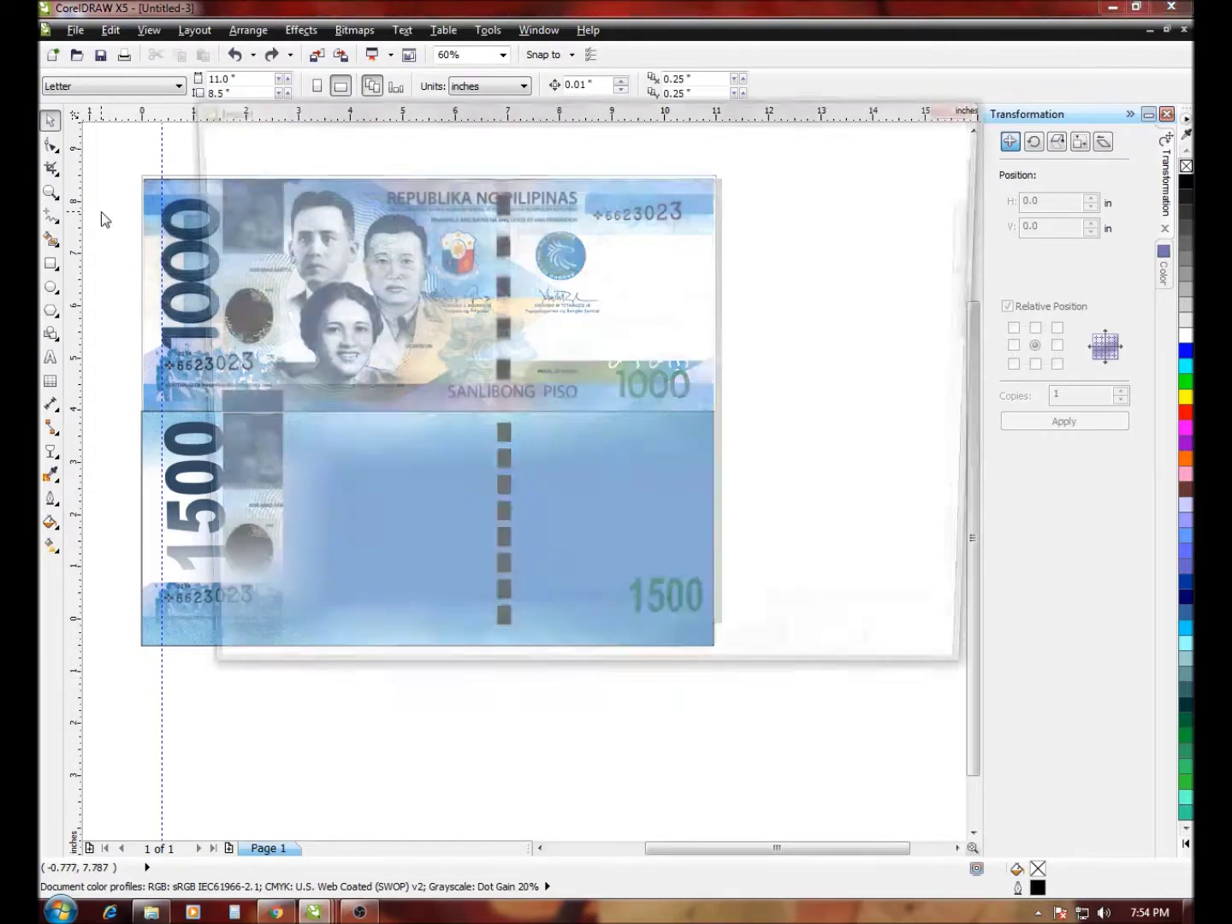
pyautogui.scroll(-8, 821, 285)
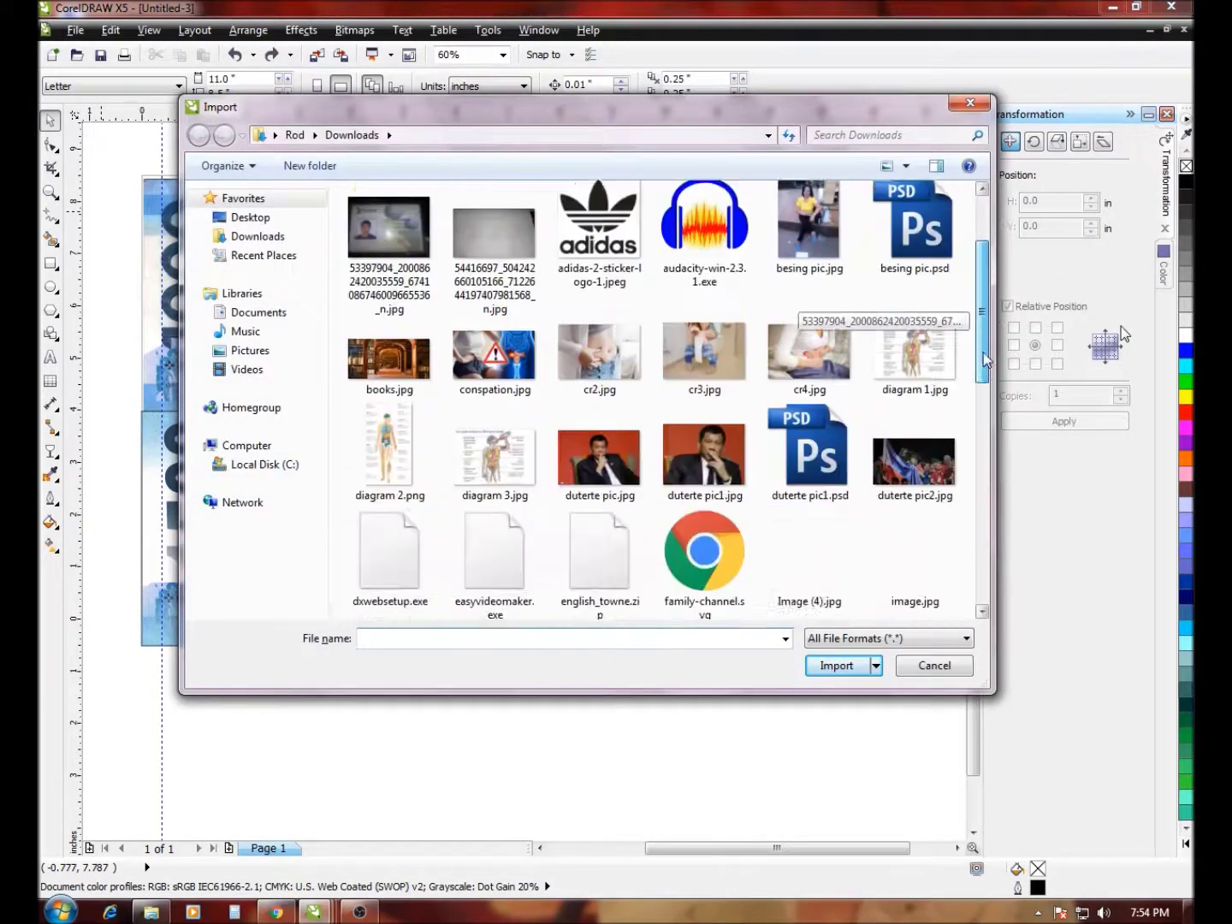
pyautogui.click(821, 285)
pyautogui.click(833, 701)
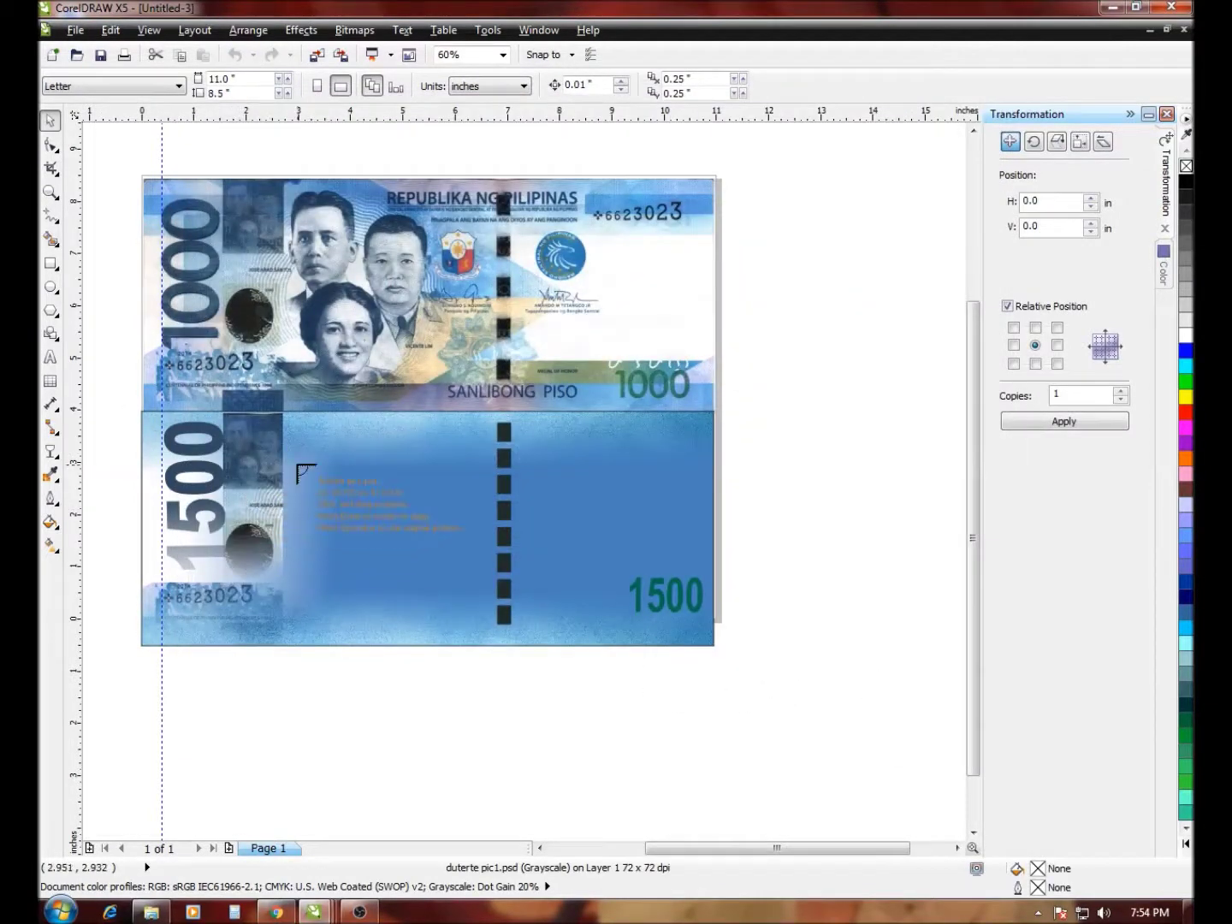
pyautogui.moveTo(288, 465); pyautogui.dragTo(487, 676)
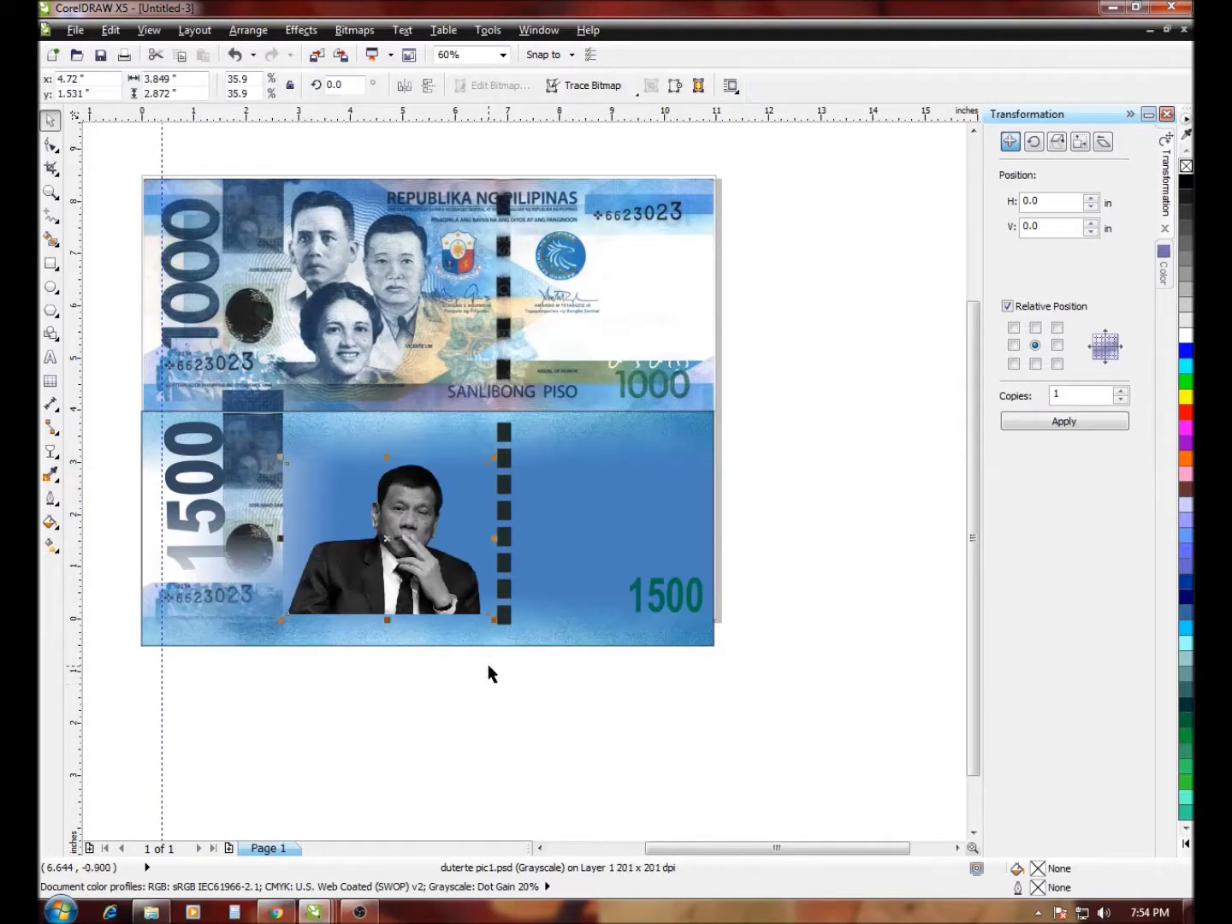
# Fade out the bottom of the portrait with a linear transparency at about 270.9° and 44% edge pad
pyautogui.click(50, 191)
pyautogui.moveTo(220, 464); pyautogui.dragTo(594, 690)
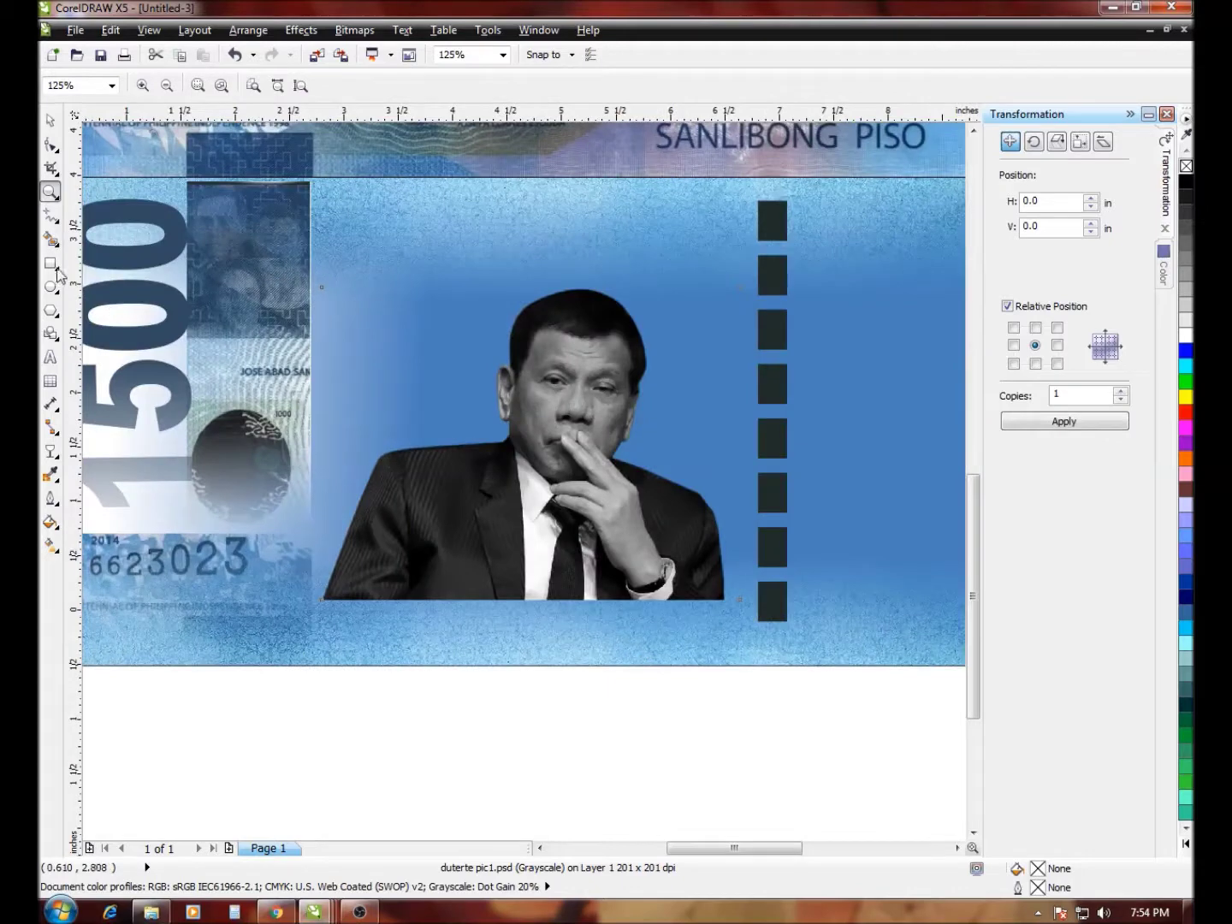
pyautogui.click(50, 451)
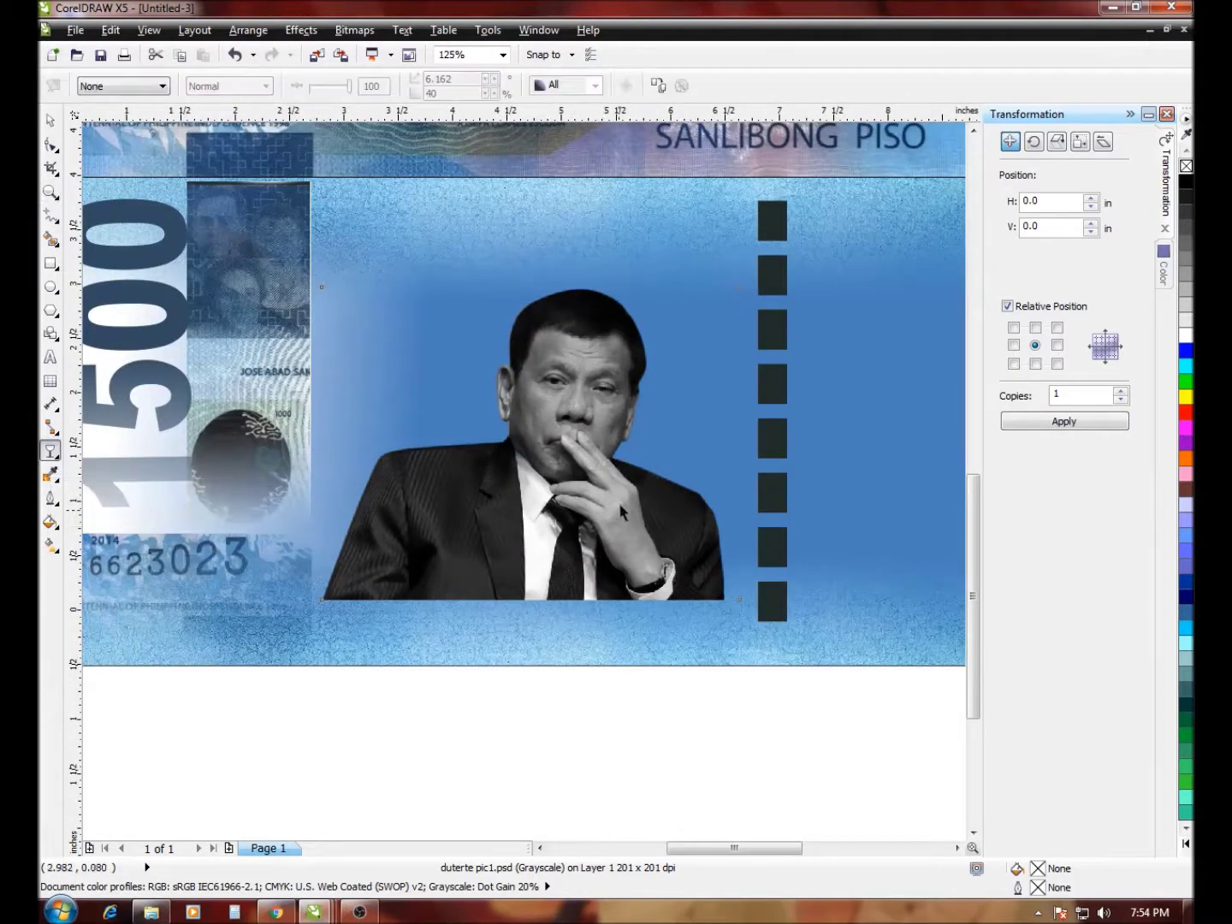
pyautogui.moveTo(624, 524); pyautogui.dragTo(618, 597)
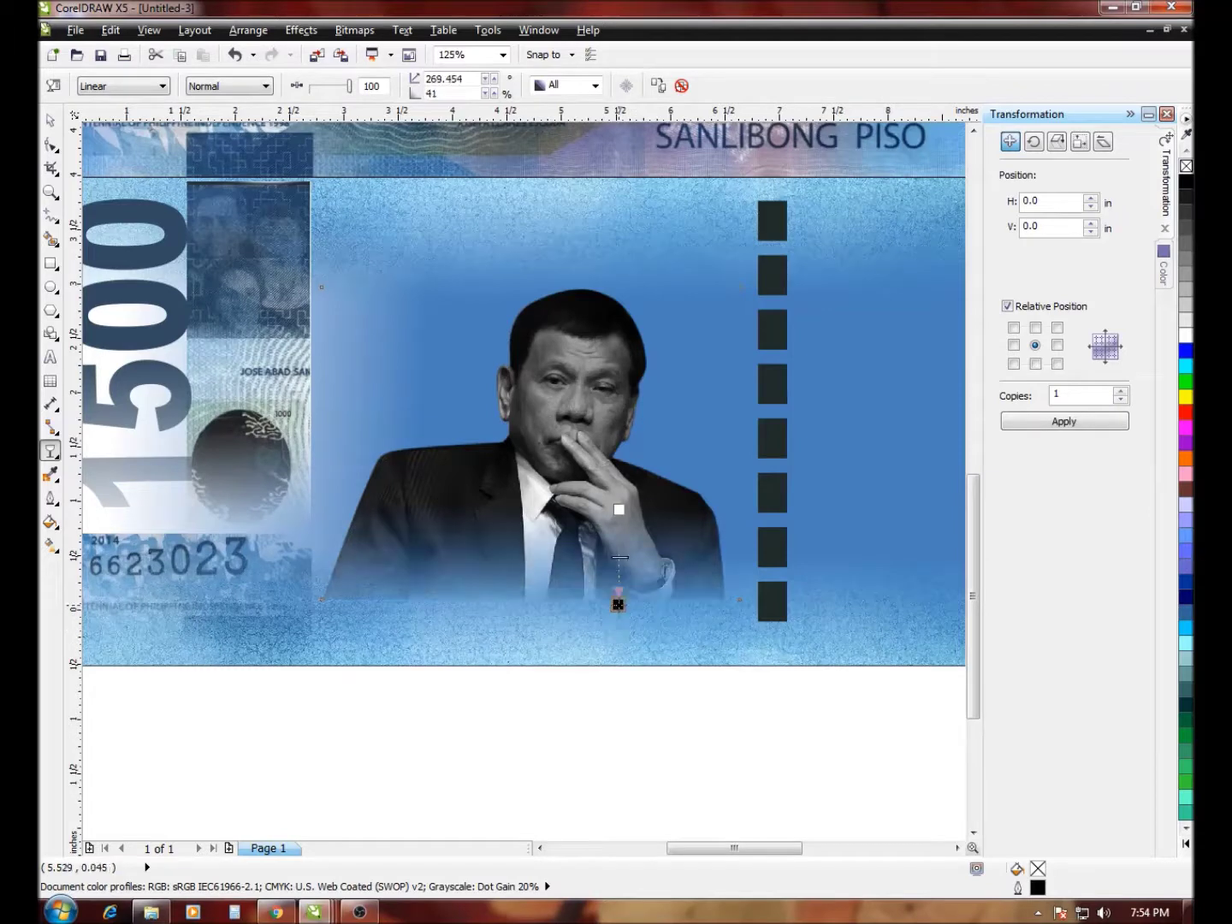
pyautogui.moveTo(618, 596); pyautogui.dragTo(620, 567)
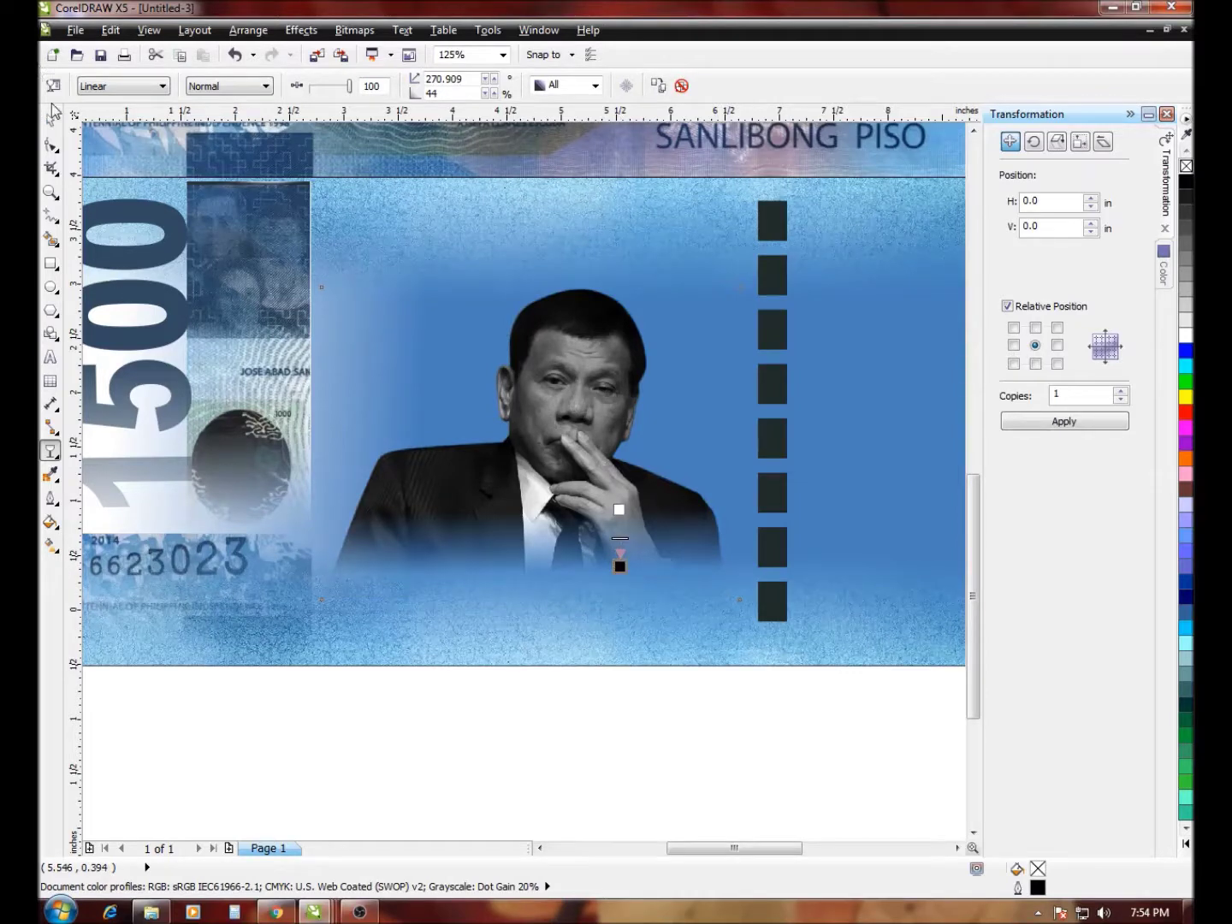
# Lower the portrait slightly to about Y 1.364 in, enlarge it to about 3.995 by 2.981 in and deselect it
pyautogui.press('space')
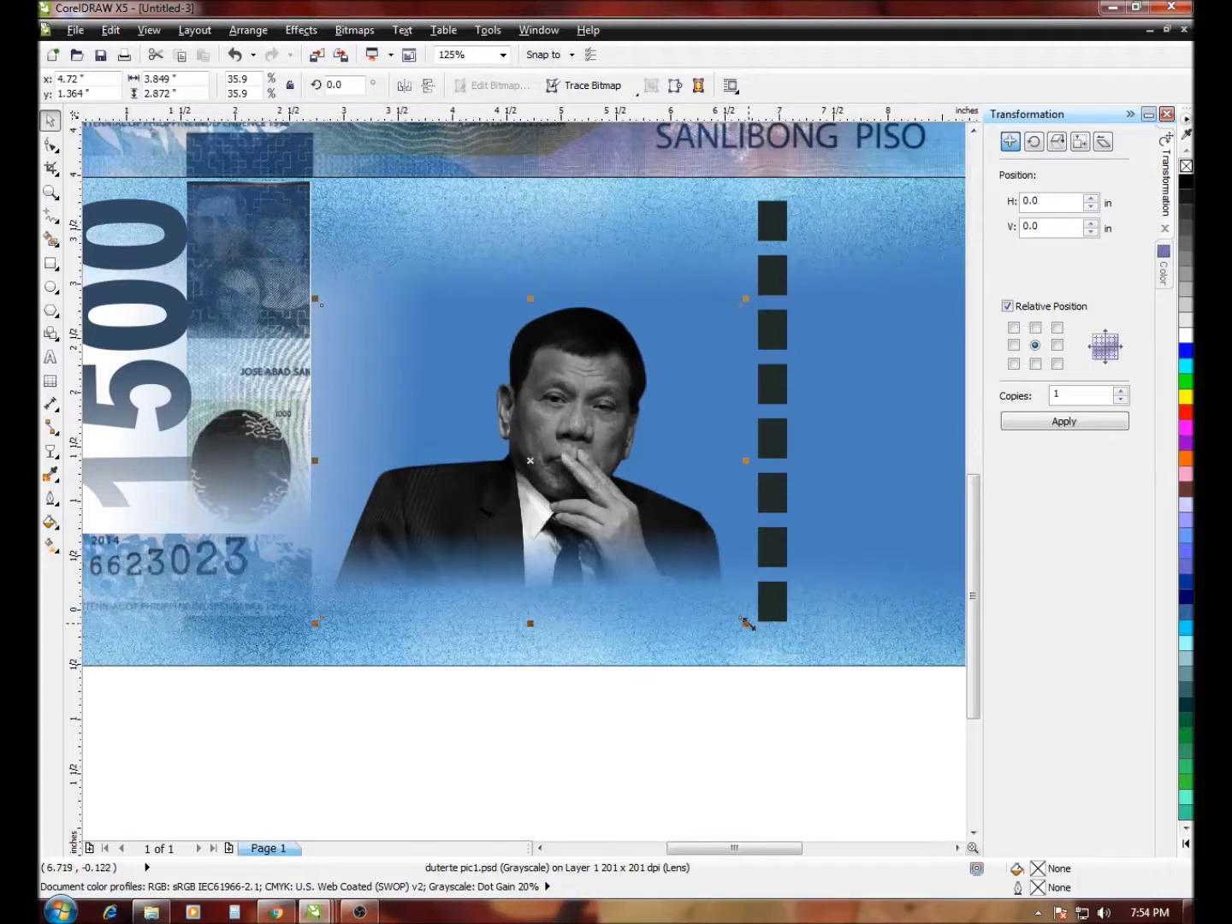
pyautogui.moveTo(749, 627); pyautogui.dragTo(754, 632)
pyautogui.click(702, 688)
pyautogui.click(389, 616)
pyautogui.moveTo(317, 631); pyautogui.dragTo(312, 649)
pyautogui.click(389, 682)
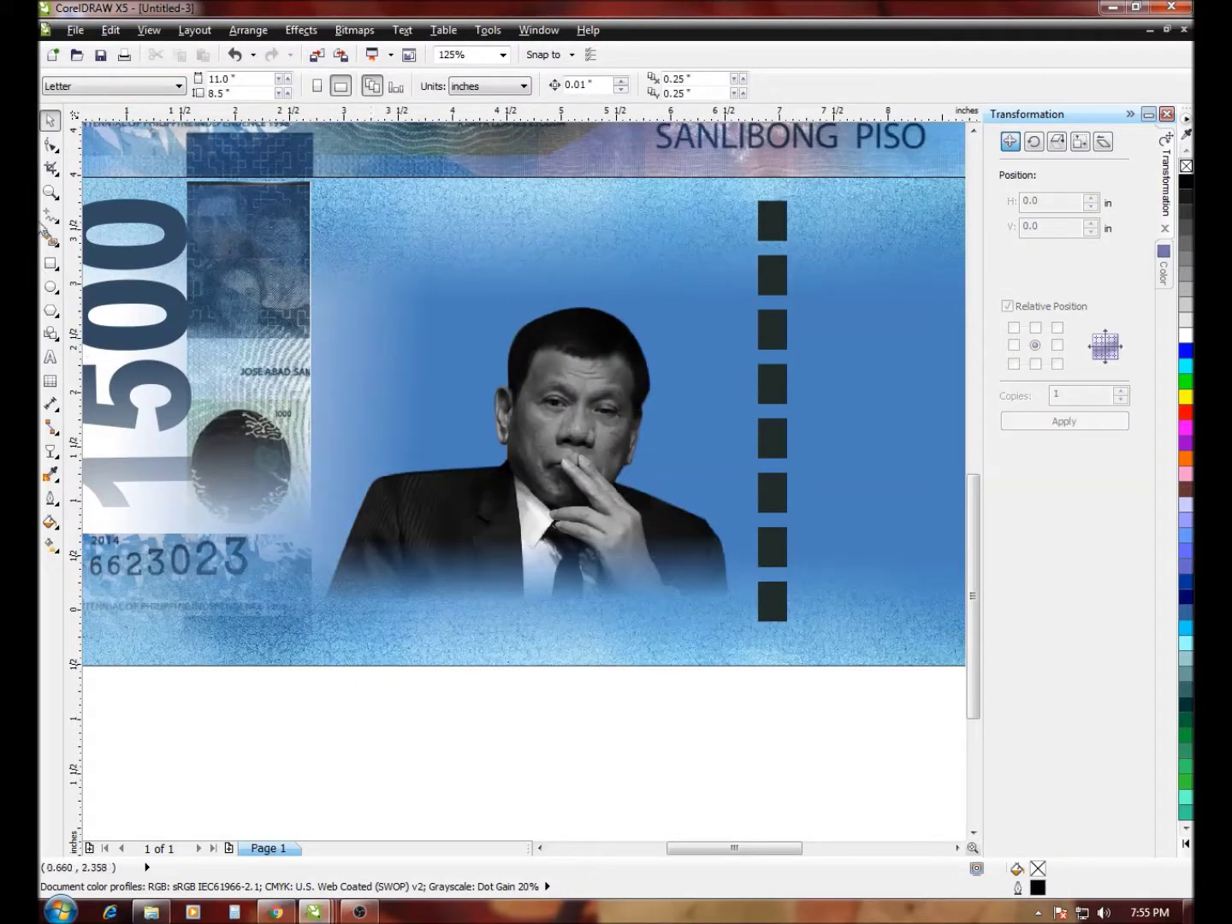
# Enlarge the portrait from its upper corners to about 4.507 by 3.363 in, at 42% scale
pyautogui.click(51, 191)
pyautogui.rightClick(331, 252)
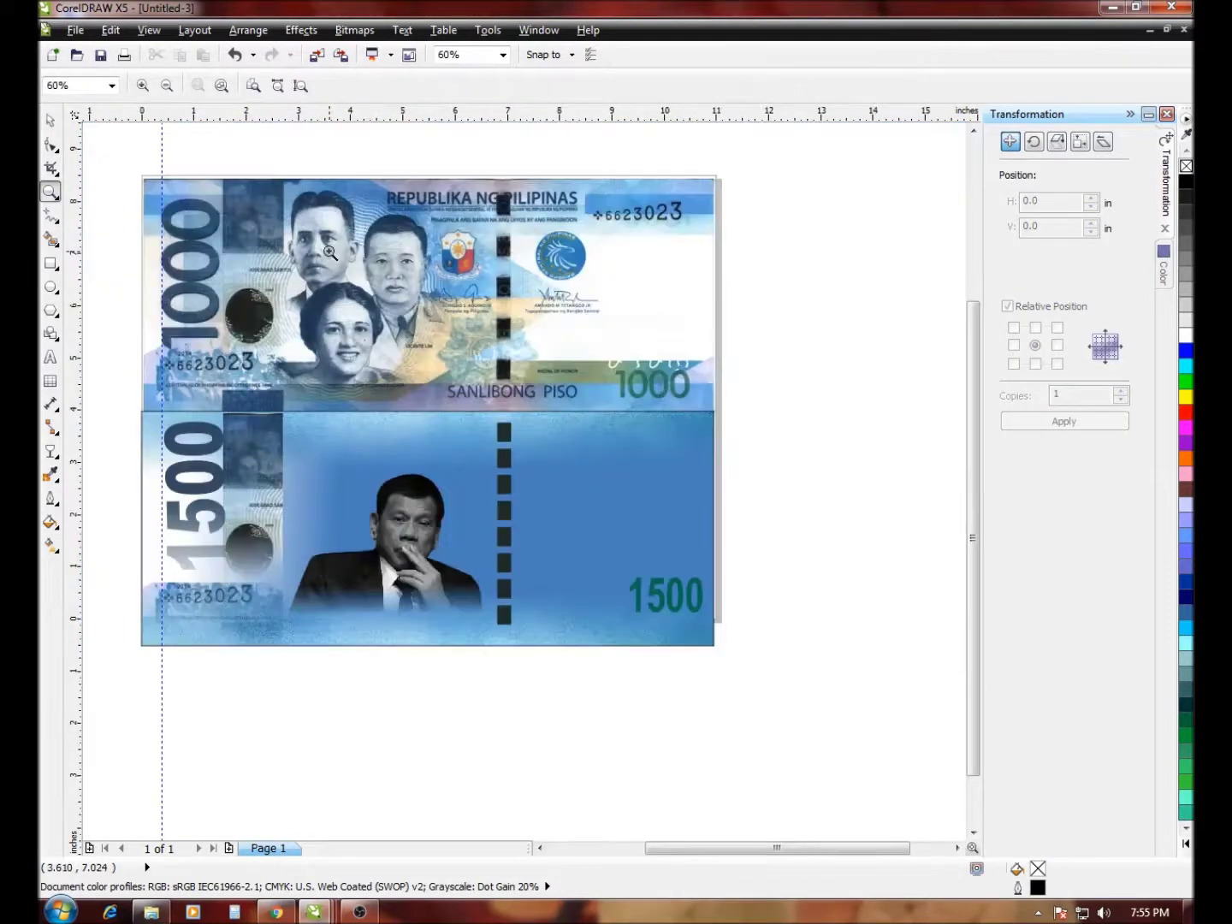
pyautogui.moveTo(119, 360); pyautogui.dragTo(755, 698)
pyautogui.click(53, 122)
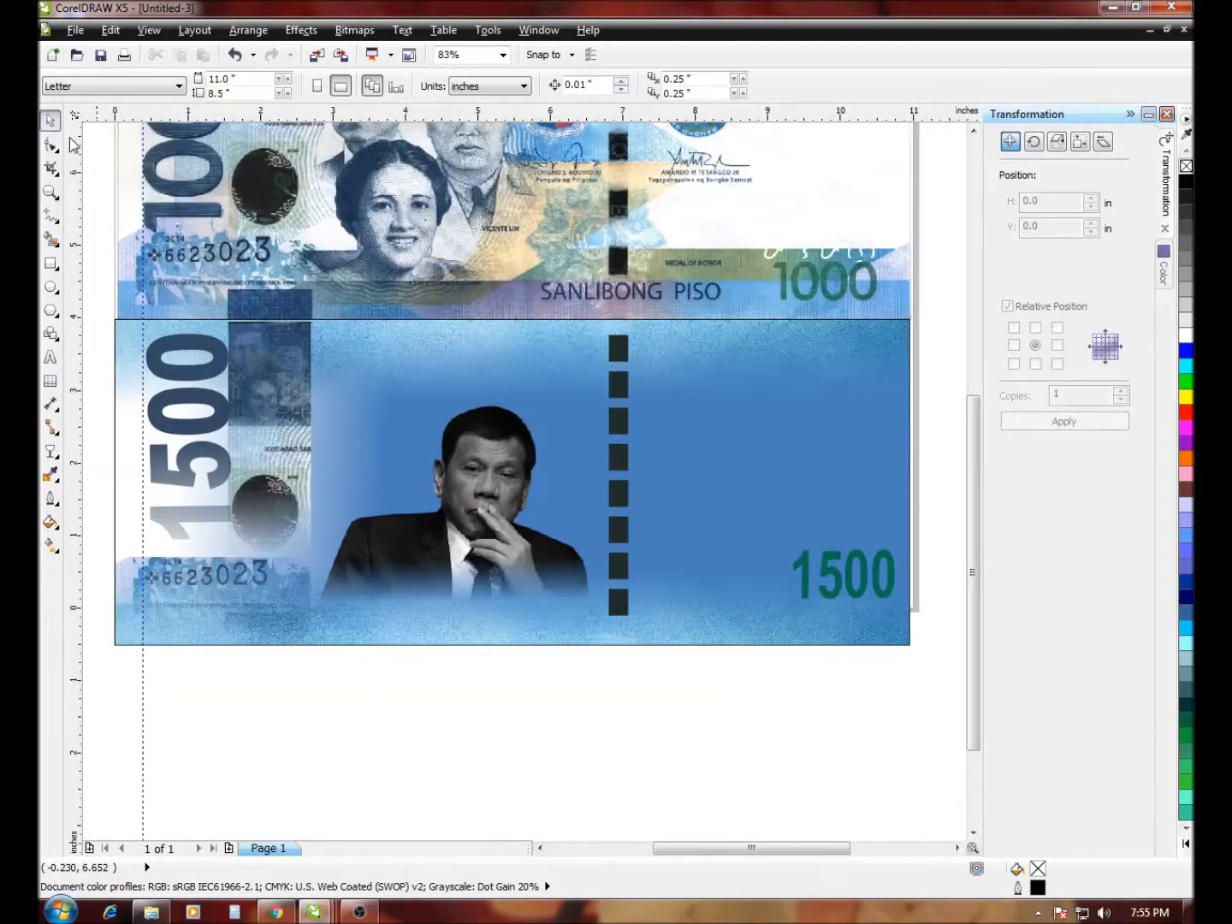
pyautogui.click(463, 438)
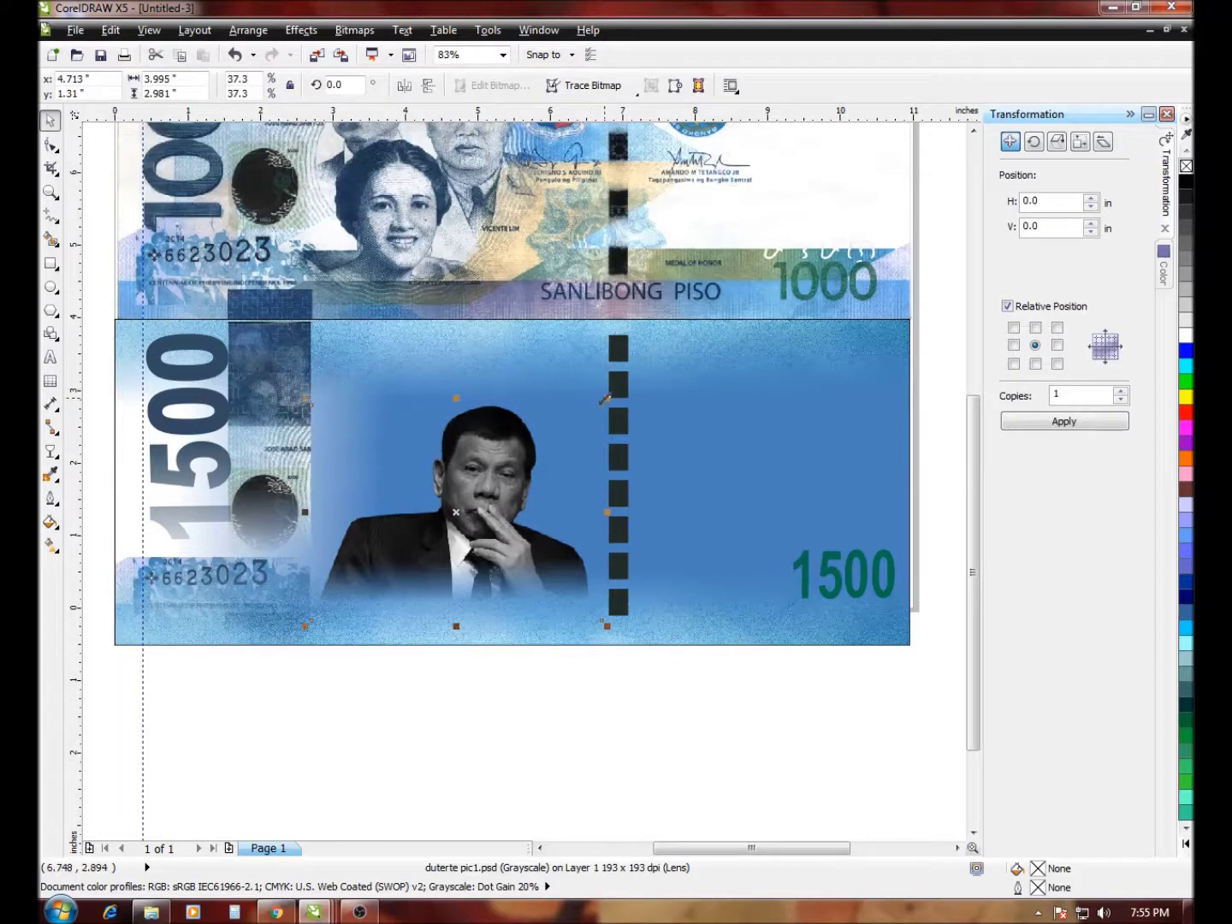
pyautogui.moveTo(604, 400); pyautogui.dragTo(624, 385)
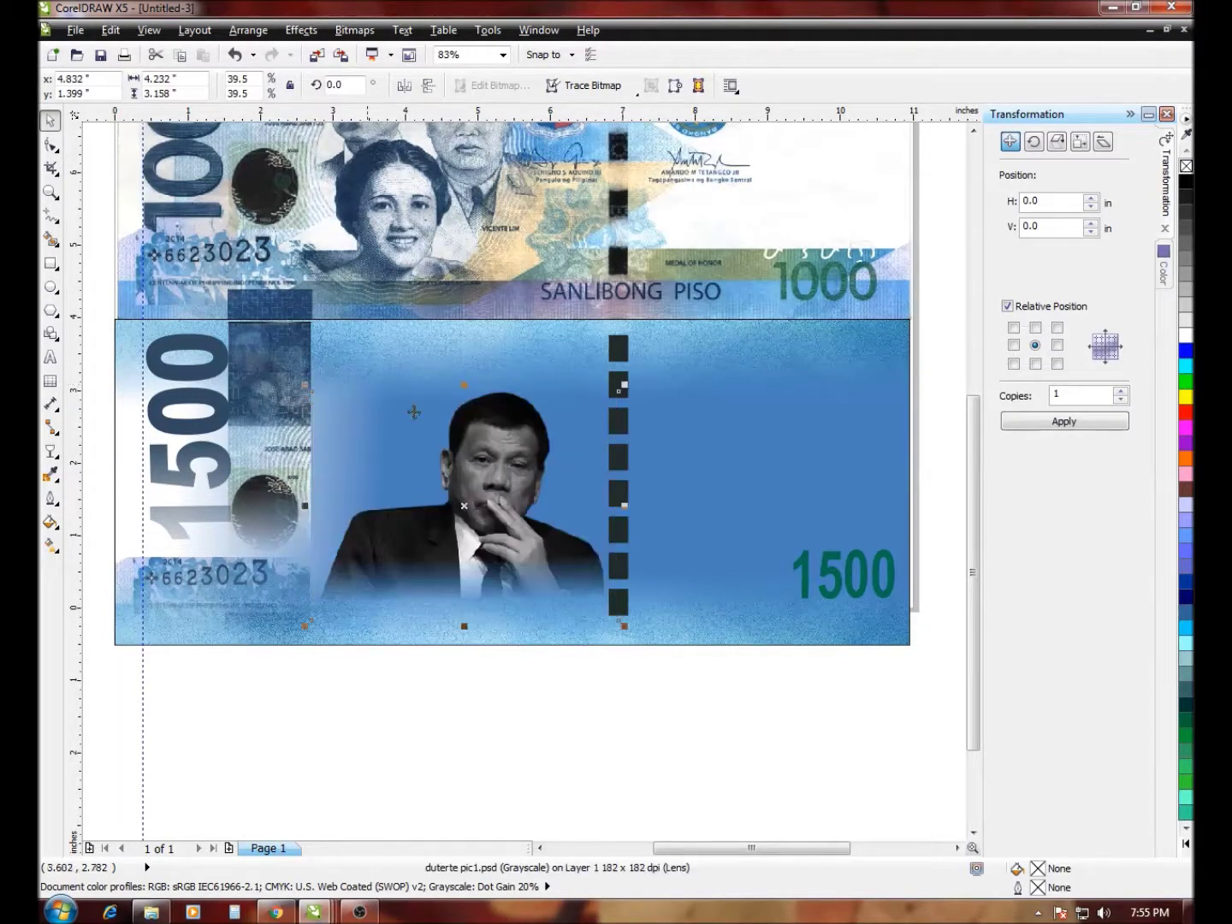
pyautogui.moveTo(306, 387); pyautogui.dragTo(289, 373)
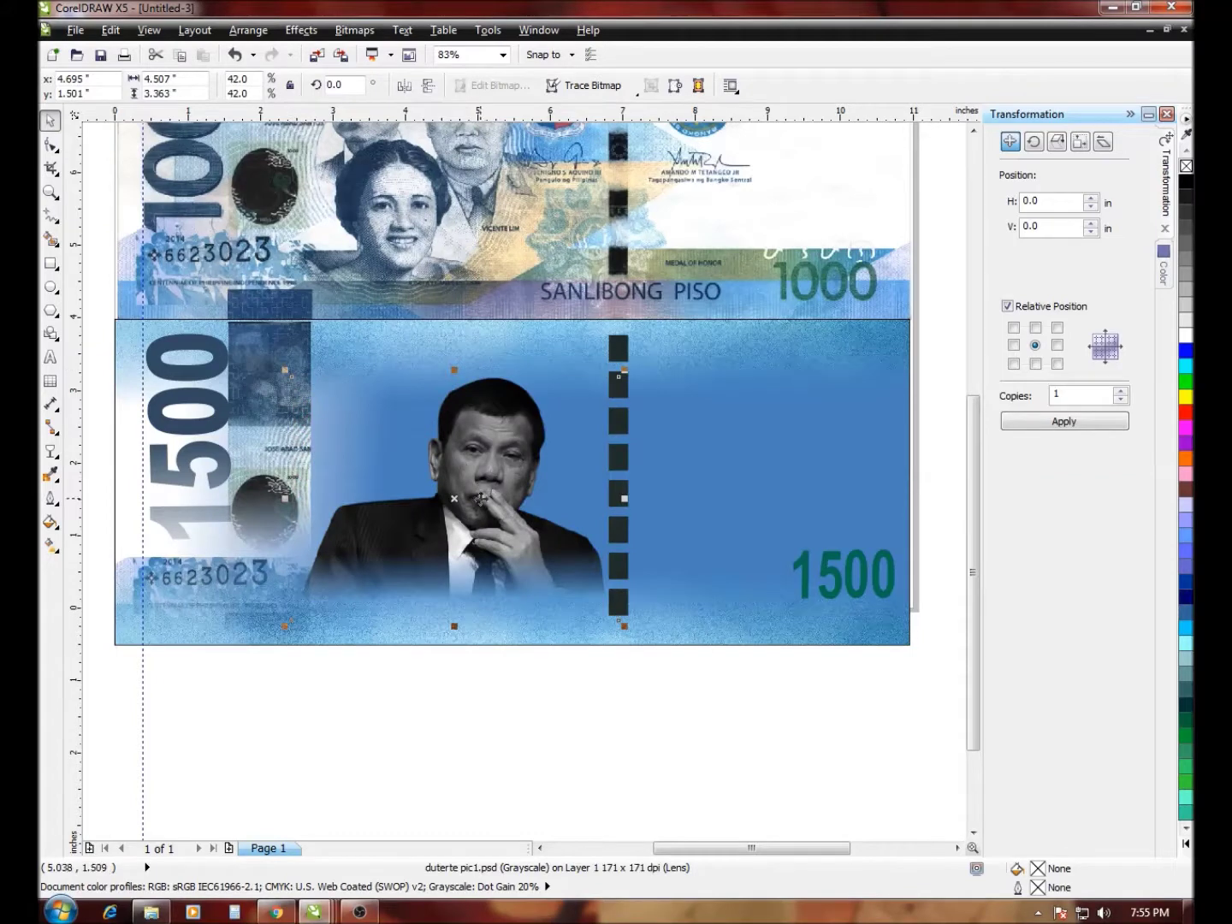
# Shift the portrait to about X 4.777, Y 1.464 in, between the cropped banknote strip and the security thread, and deselect it
pyautogui.moveTo(499, 530); pyautogui.dragTo(504, 531)
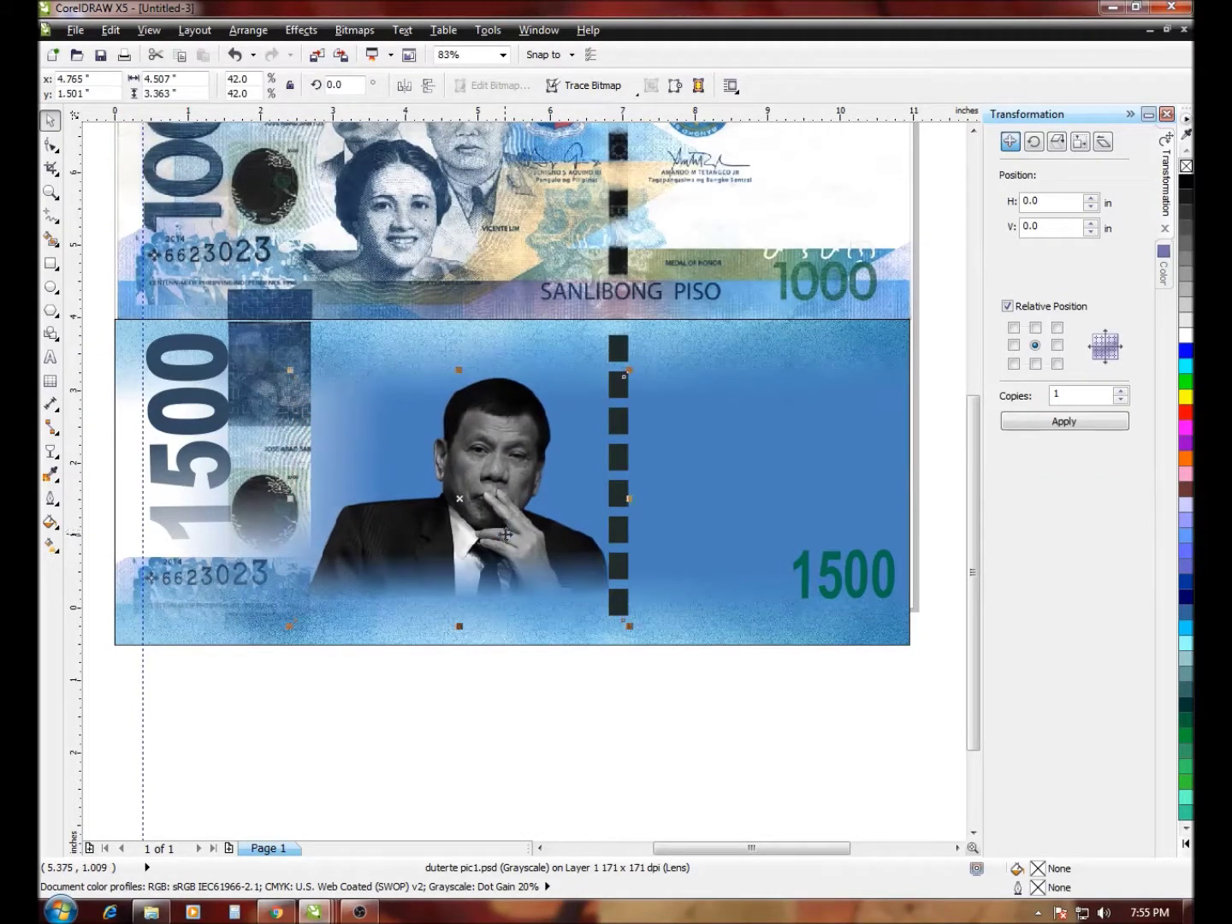
pyautogui.moveTo(505, 534); pyautogui.dragTo(506, 538)
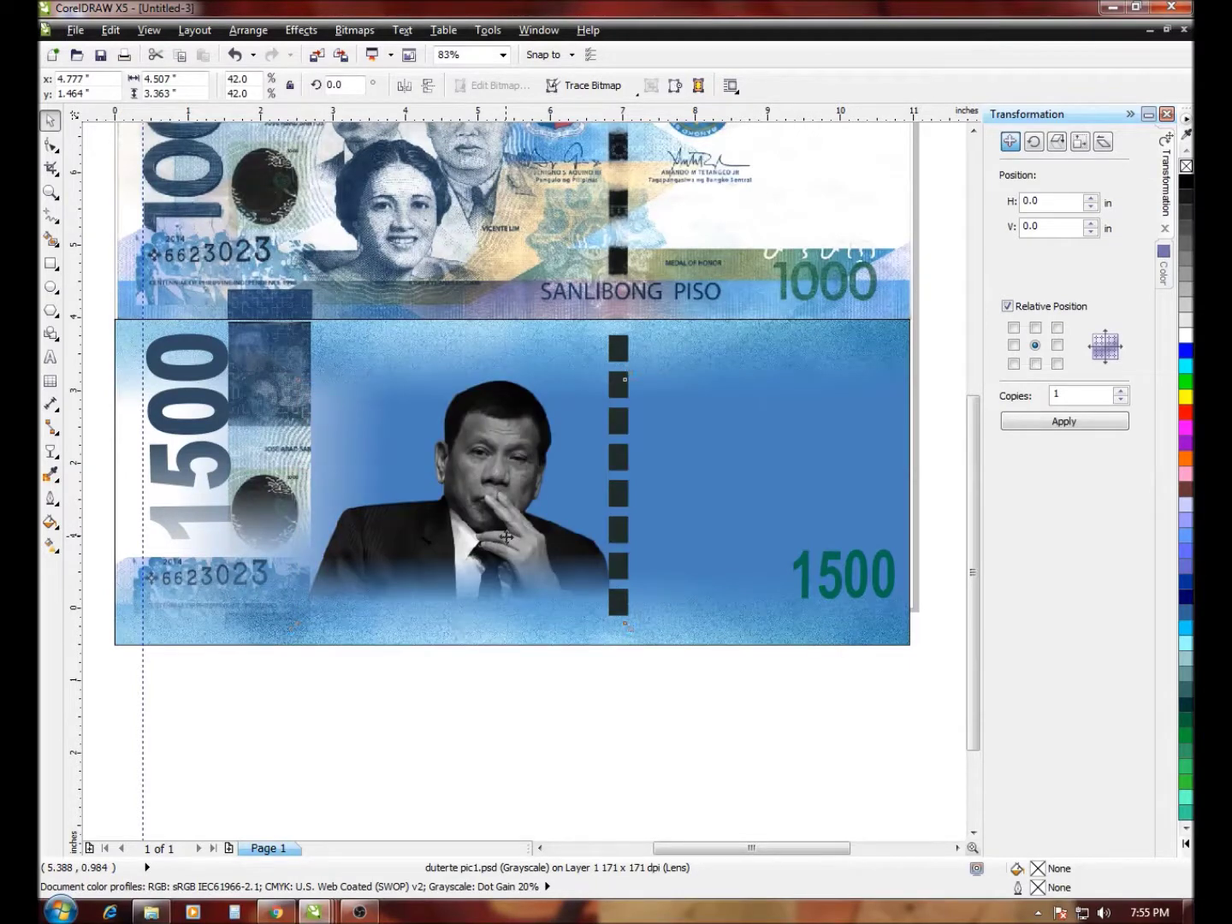
pyautogui.click(413, 759)
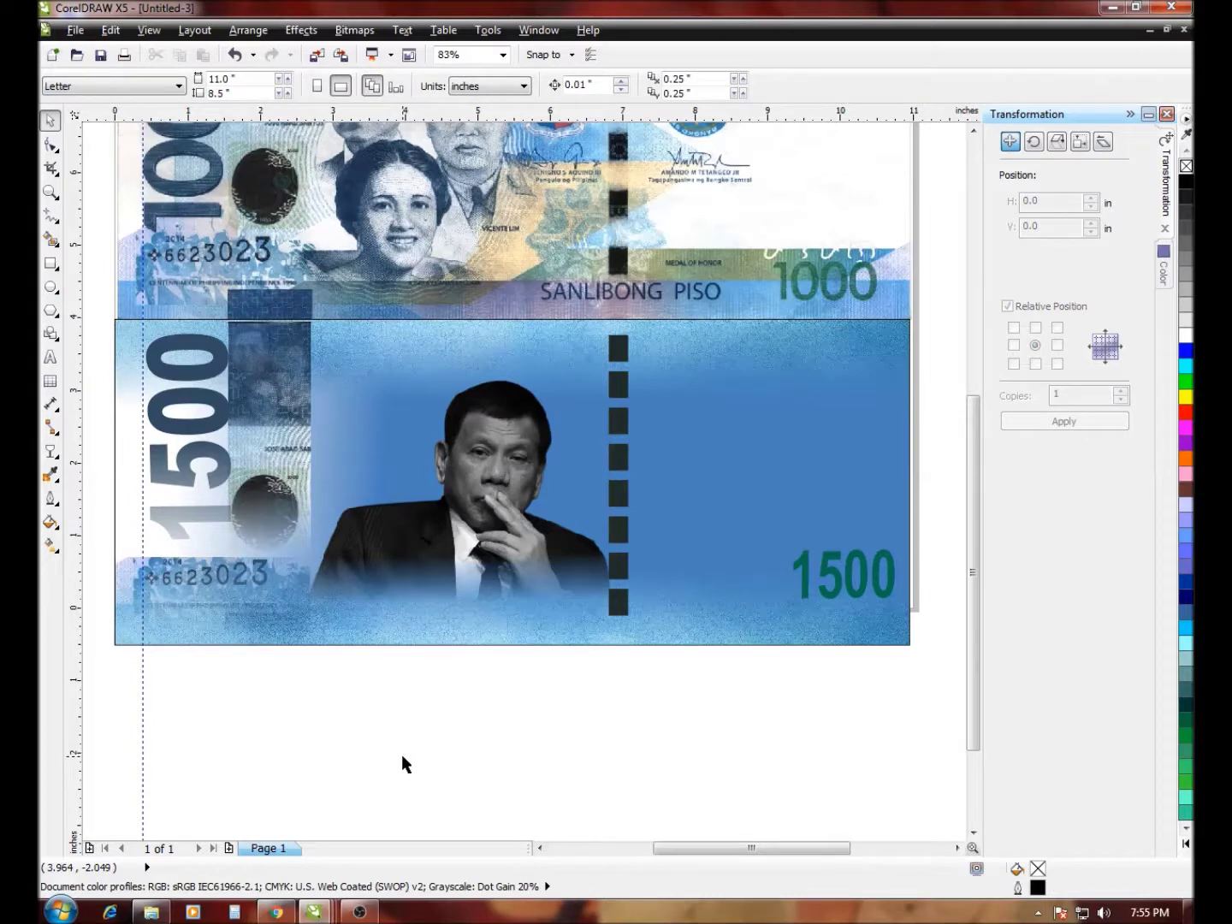
# Add the artistic text "PRES. RODRIGO ROA DUTERTE" in 24 pt Arial below the blue panel
pyautogui.press('F8')
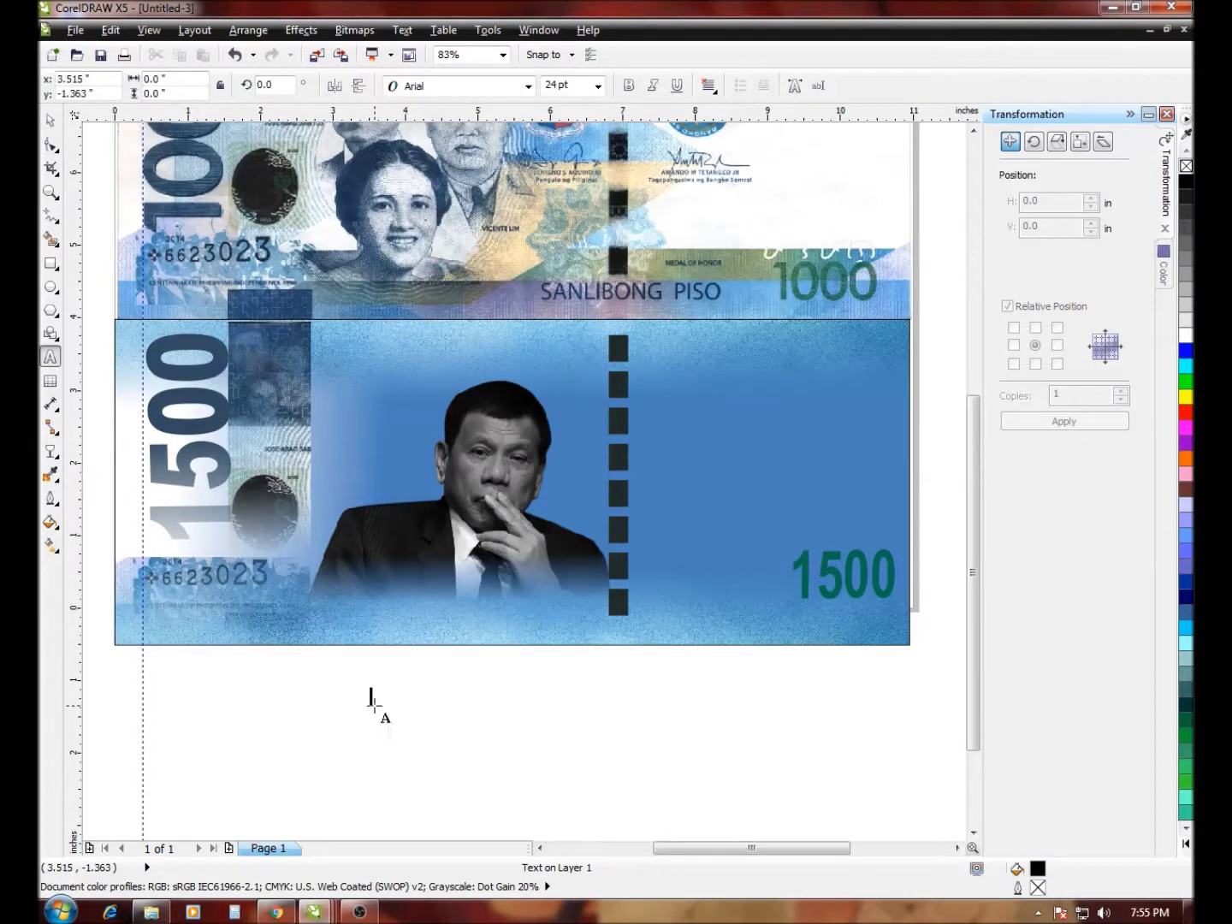
pyautogui.write('prl')
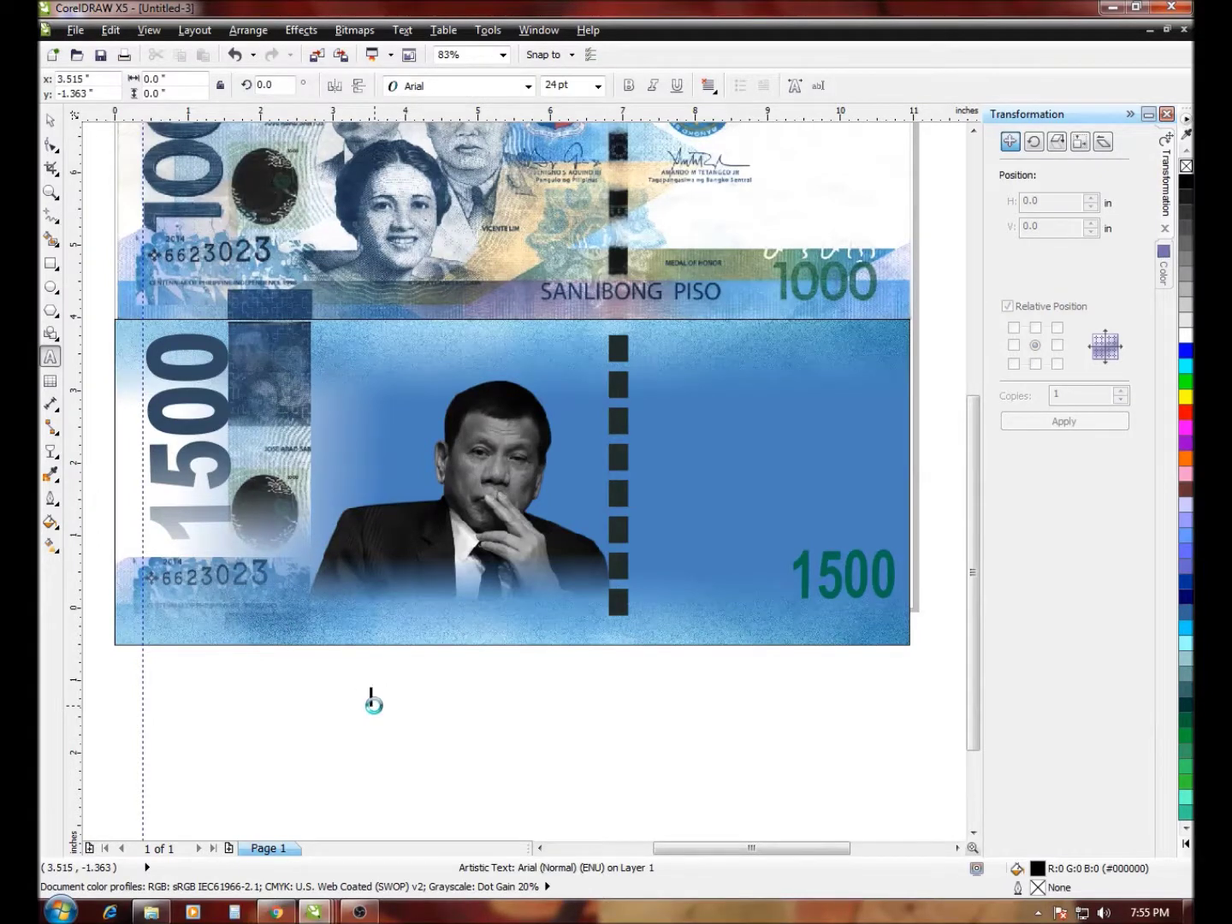
pyautogui.write('S. RODRIGO ROA DUTERTE')
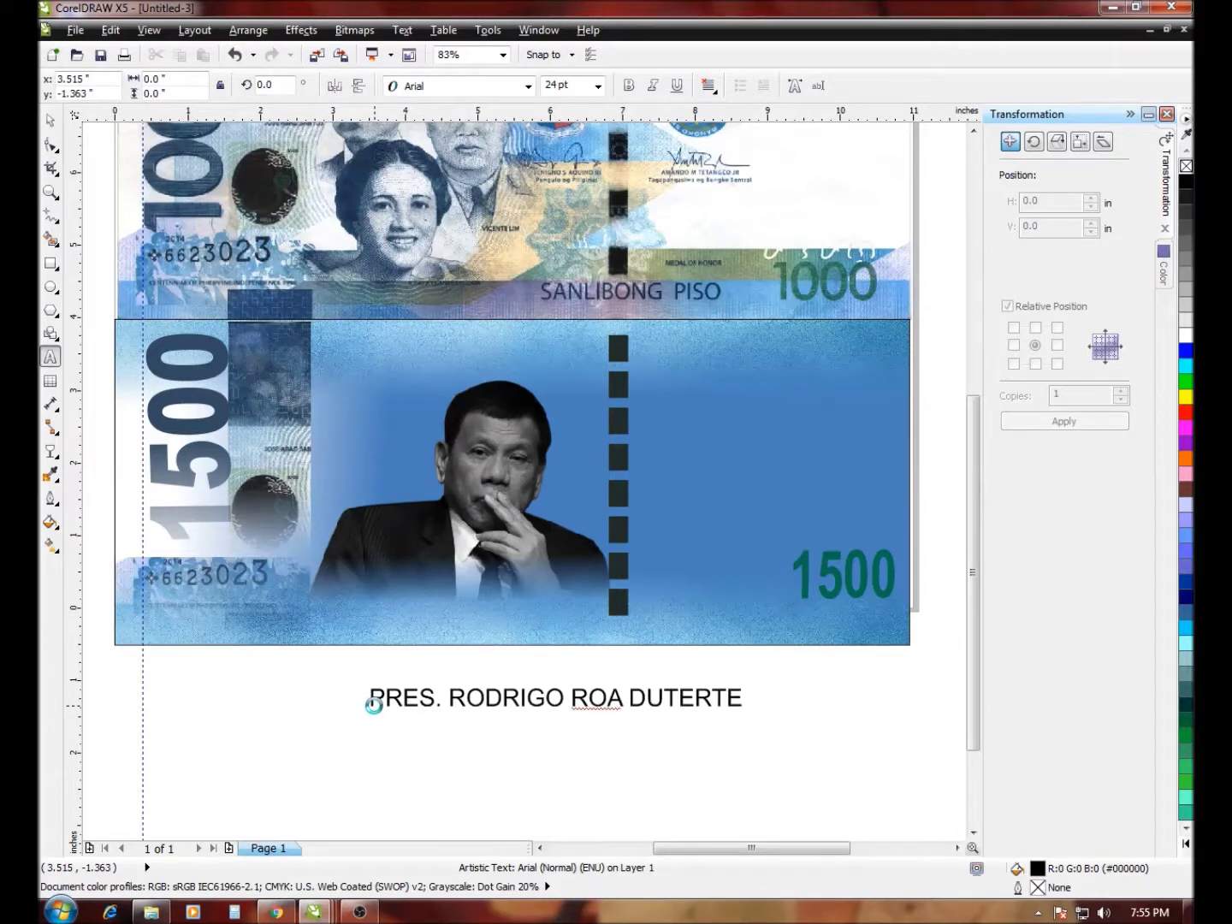
# Format the name caption as bold 14 pt and move it onto the blue panel over the portrait's lower edge
pyautogui.click(49, 121)
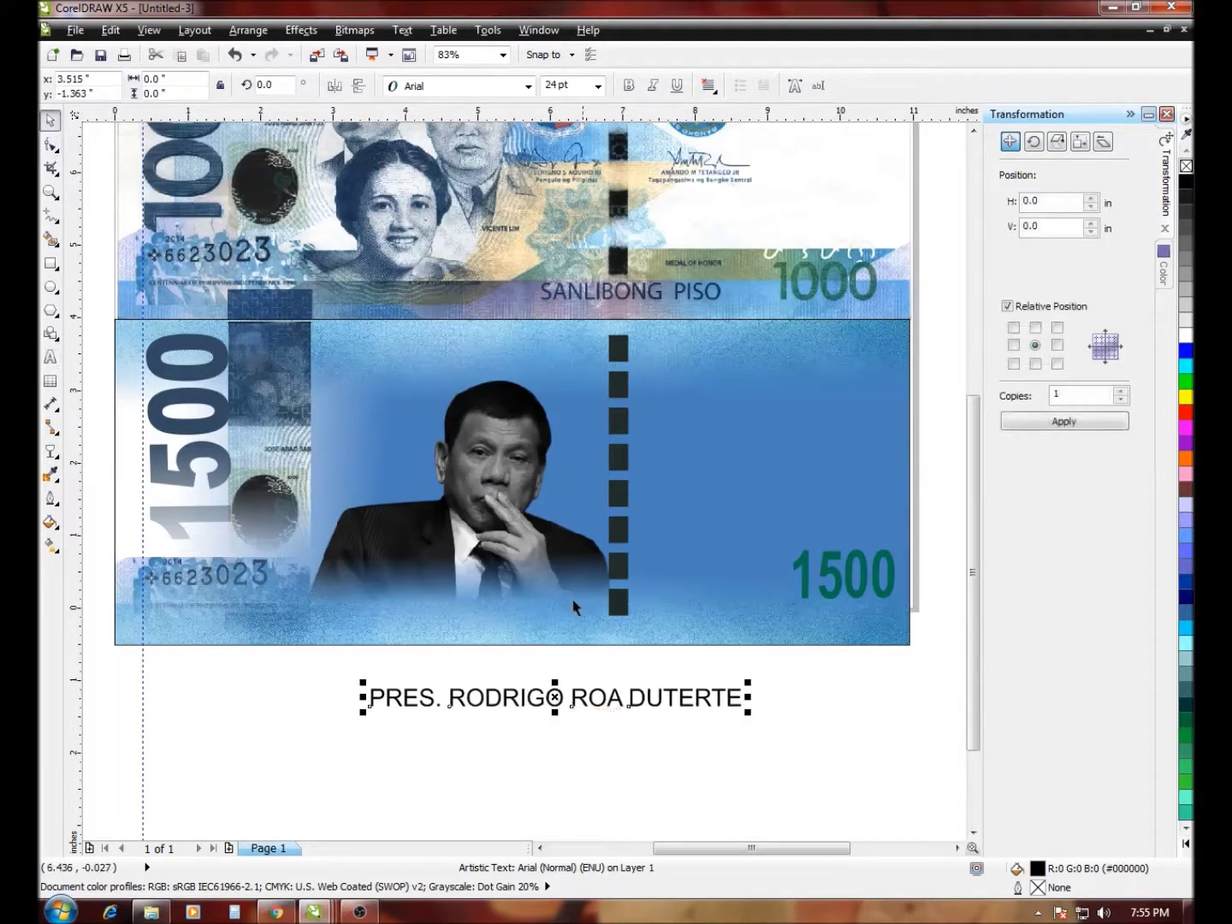
pyautogui.click(627, 85)
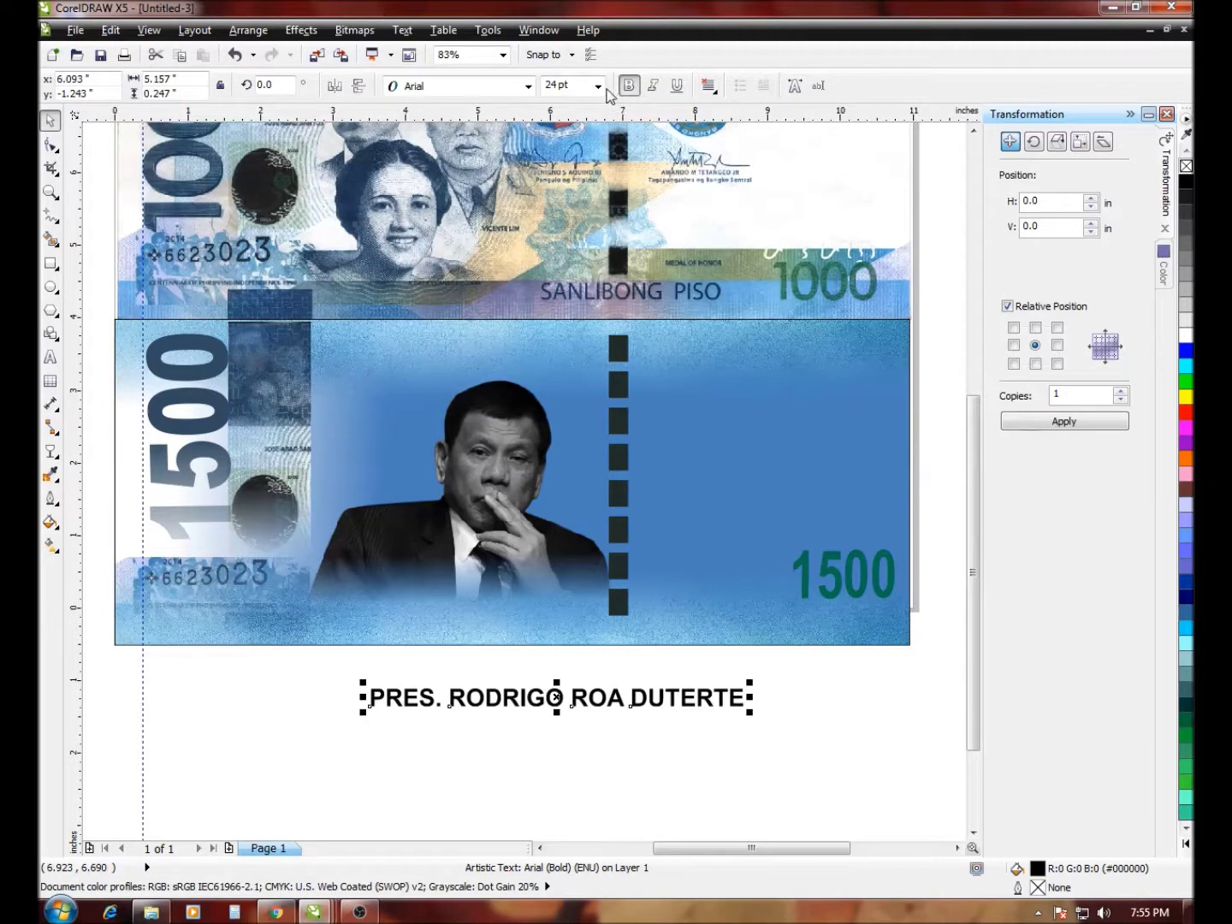
pyautogui.click(598, 85)
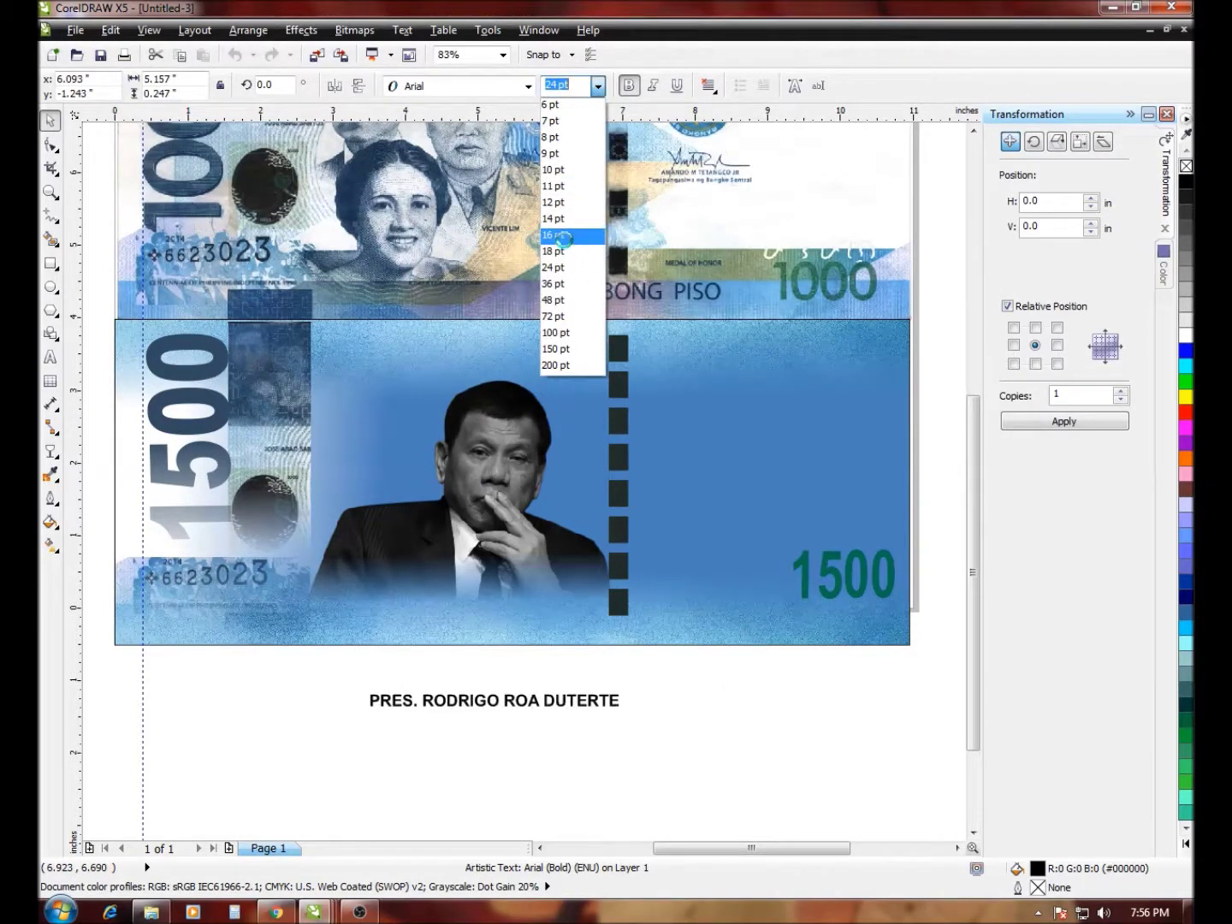
pyautogui.click(556, 218)
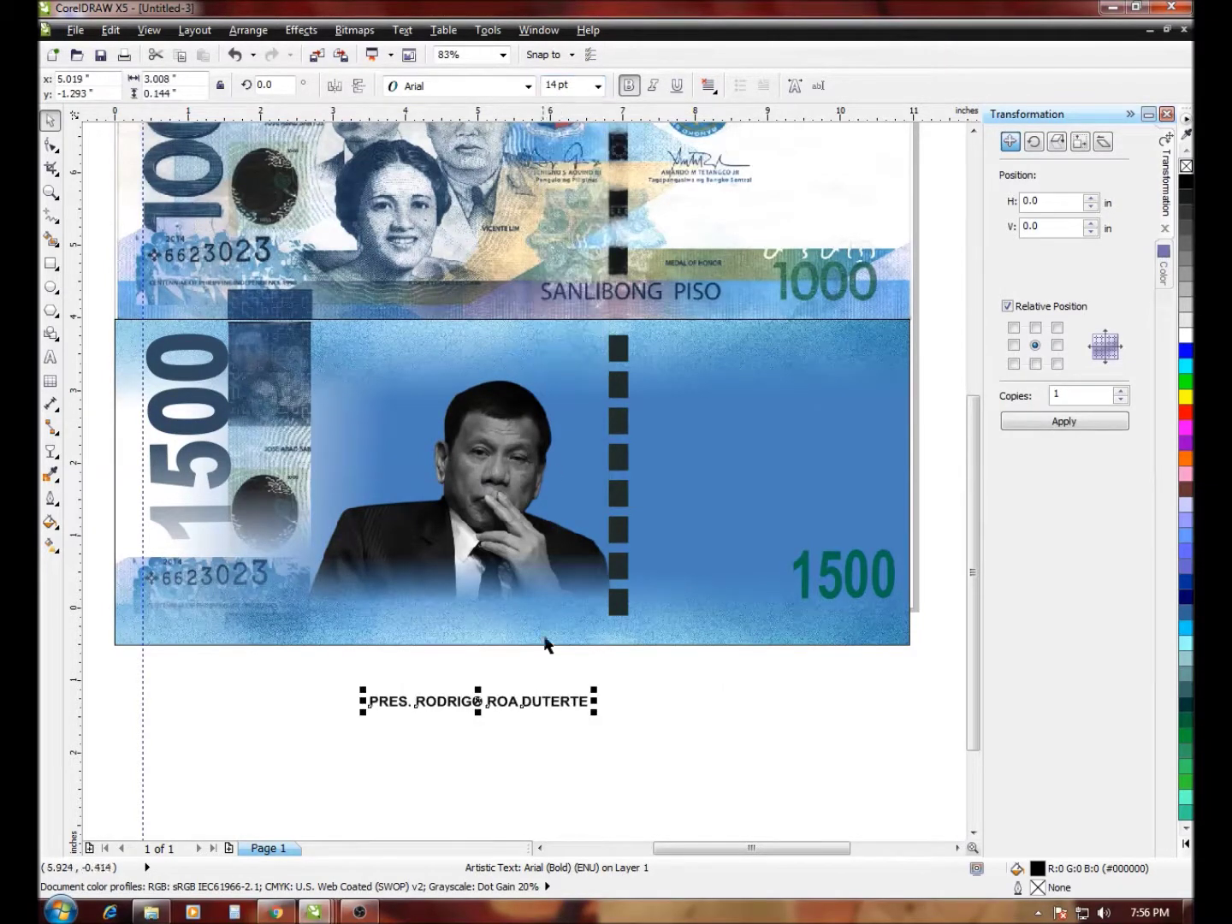
pyautogui.moveTo(509, 703); pyautogui.dragTo(455, 600)
pyautogui.click(504, 699)
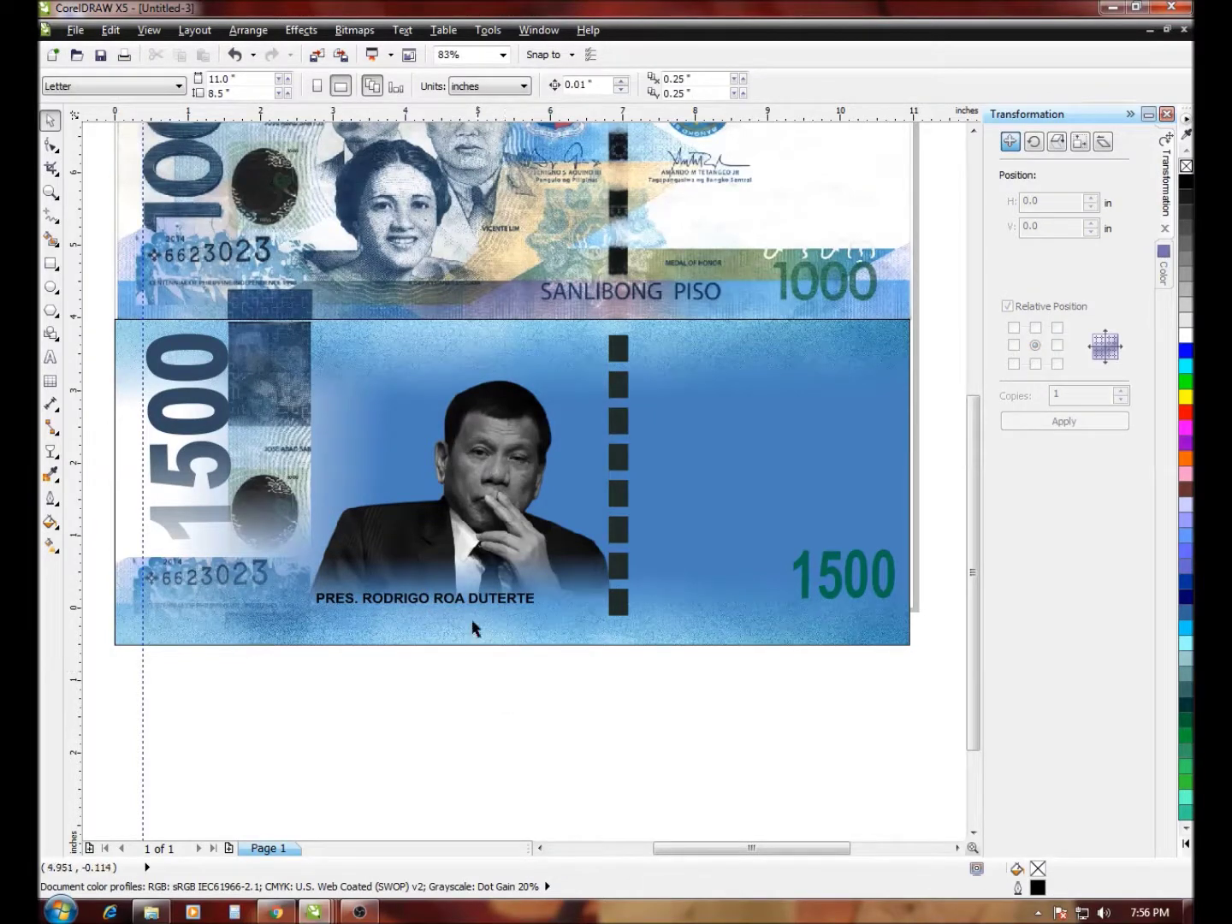
# Rotate the portrait about 2.2 degrees counterclockwise and deselect it
pyautogui.click(518, 523)
pyautogui.click(506, 467)
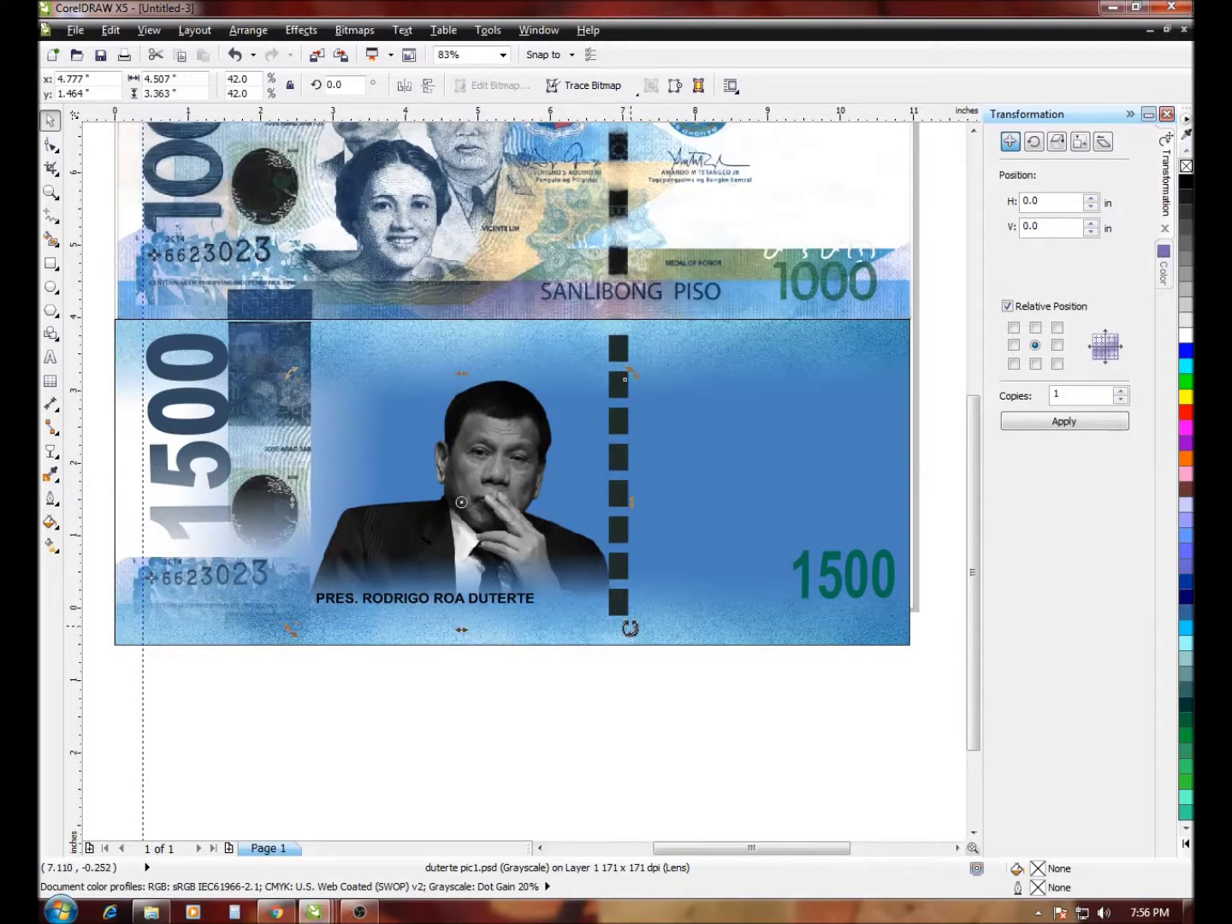
pyautogui.moveTo(629, 628); pyautogui.dragTo(633, 624)
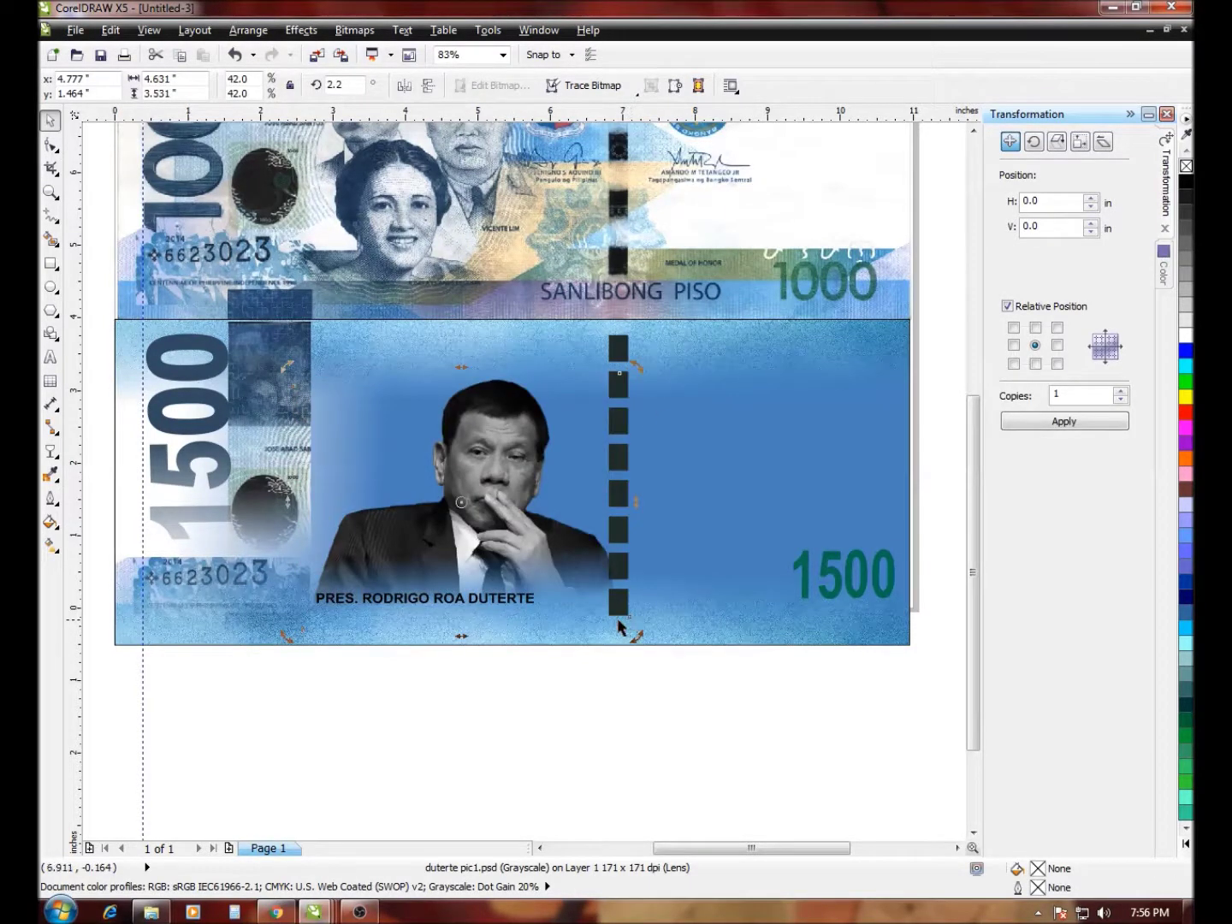
pyautogui.click(532, 697)
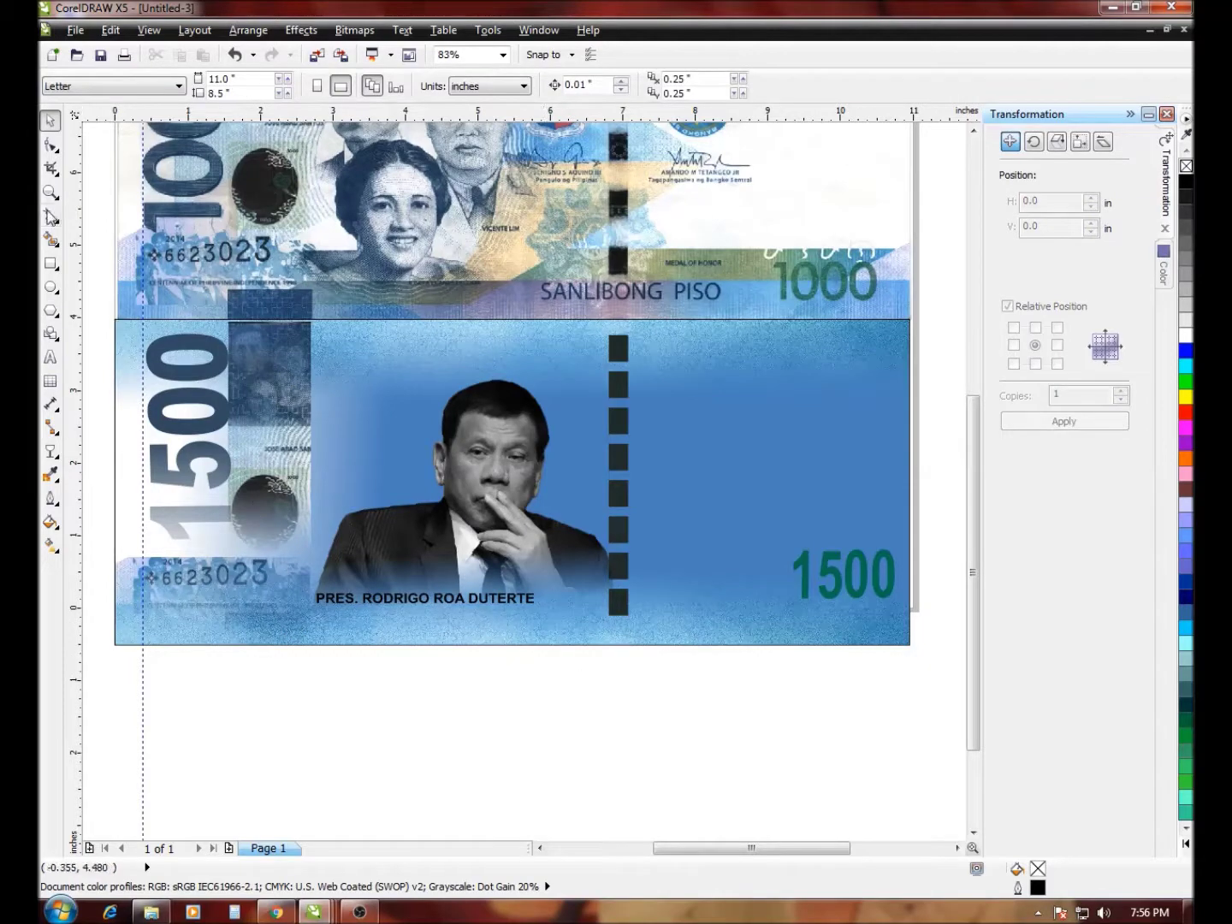
# Import logo 2.psd at about 1.111 by 1.083 in and logo money.psd at about 0.983 by 1.061 in along the panel's upper edge
pyautogui.hotkey('ctrl', 'i')
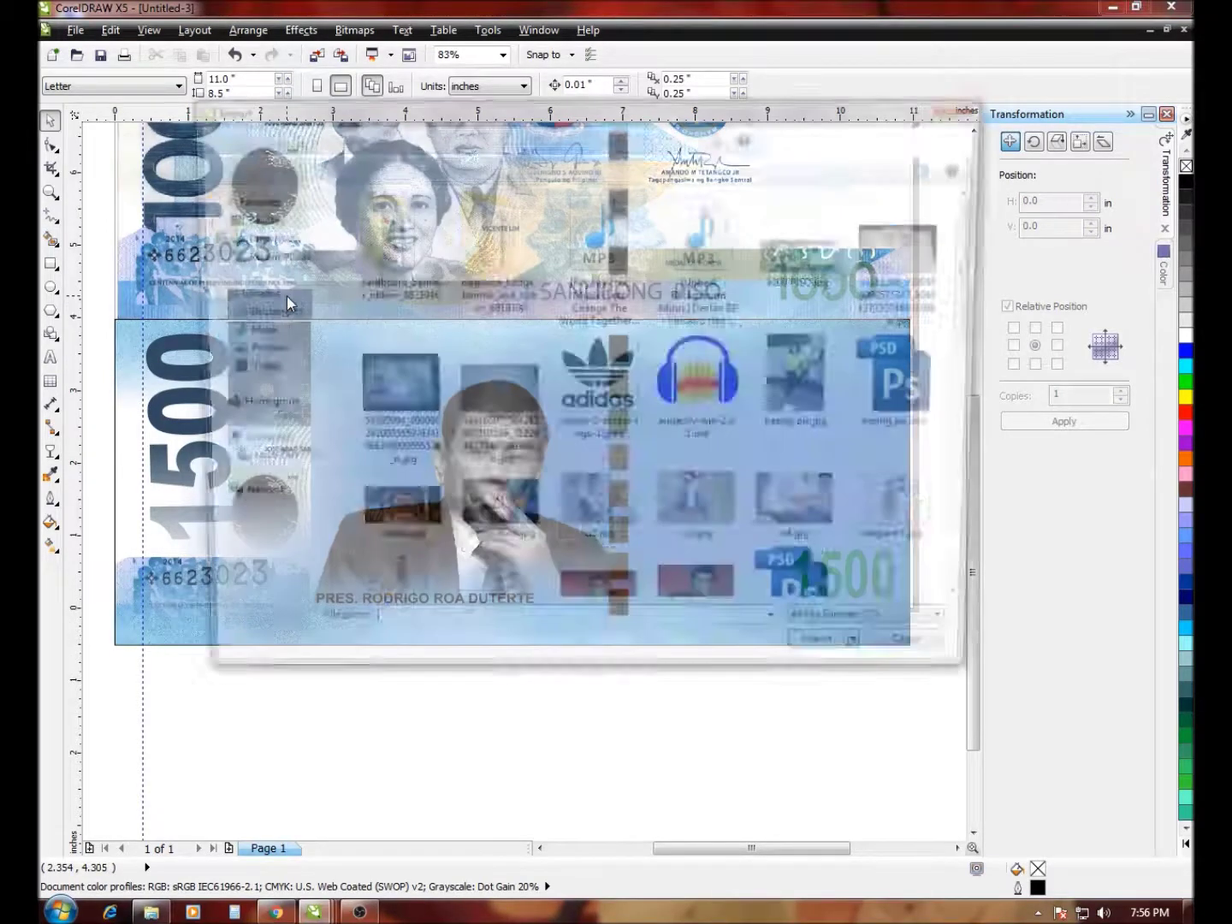
pyautogui.moveTo(983, 301); pyautogui.dragTo(994, 399)
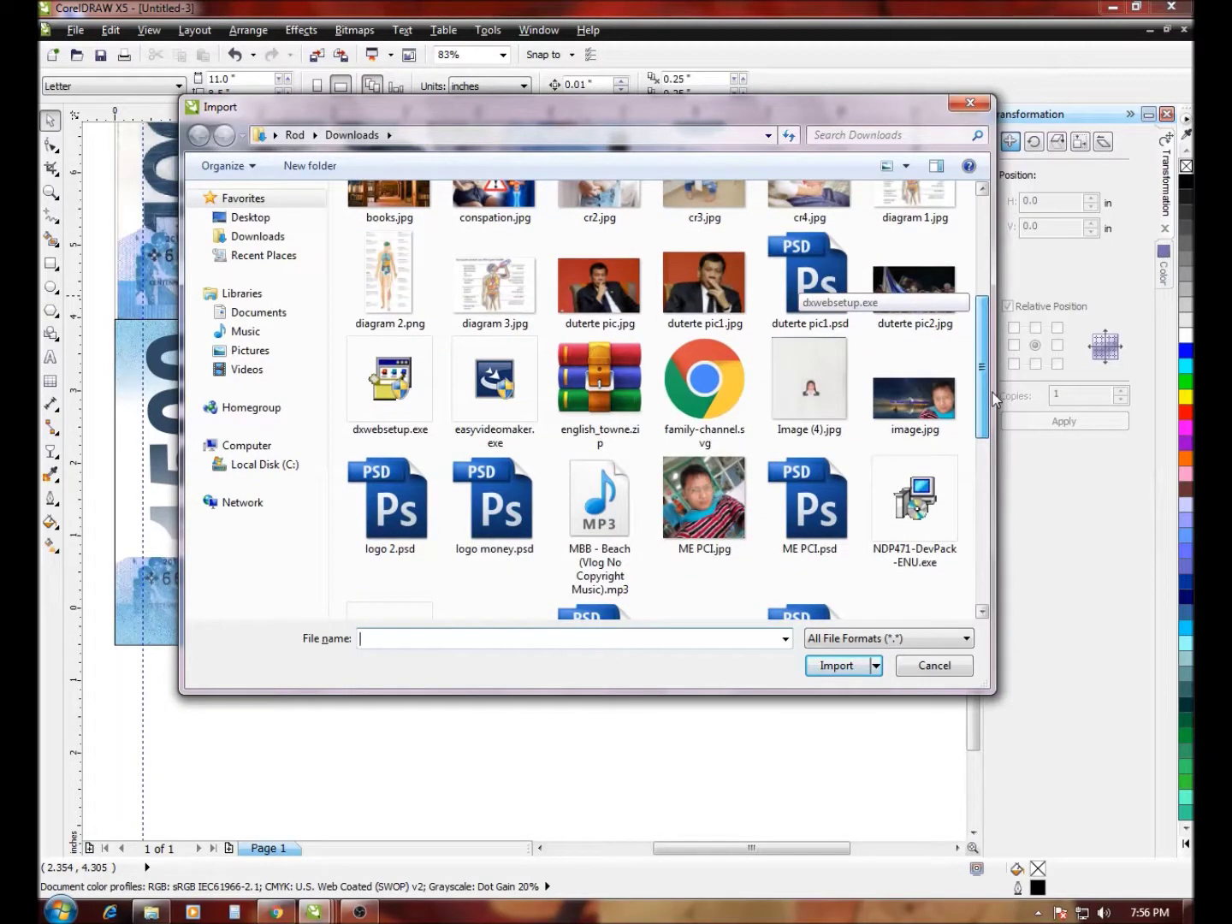
pyautogui.click(600, 301)
pyautogui.press('l')
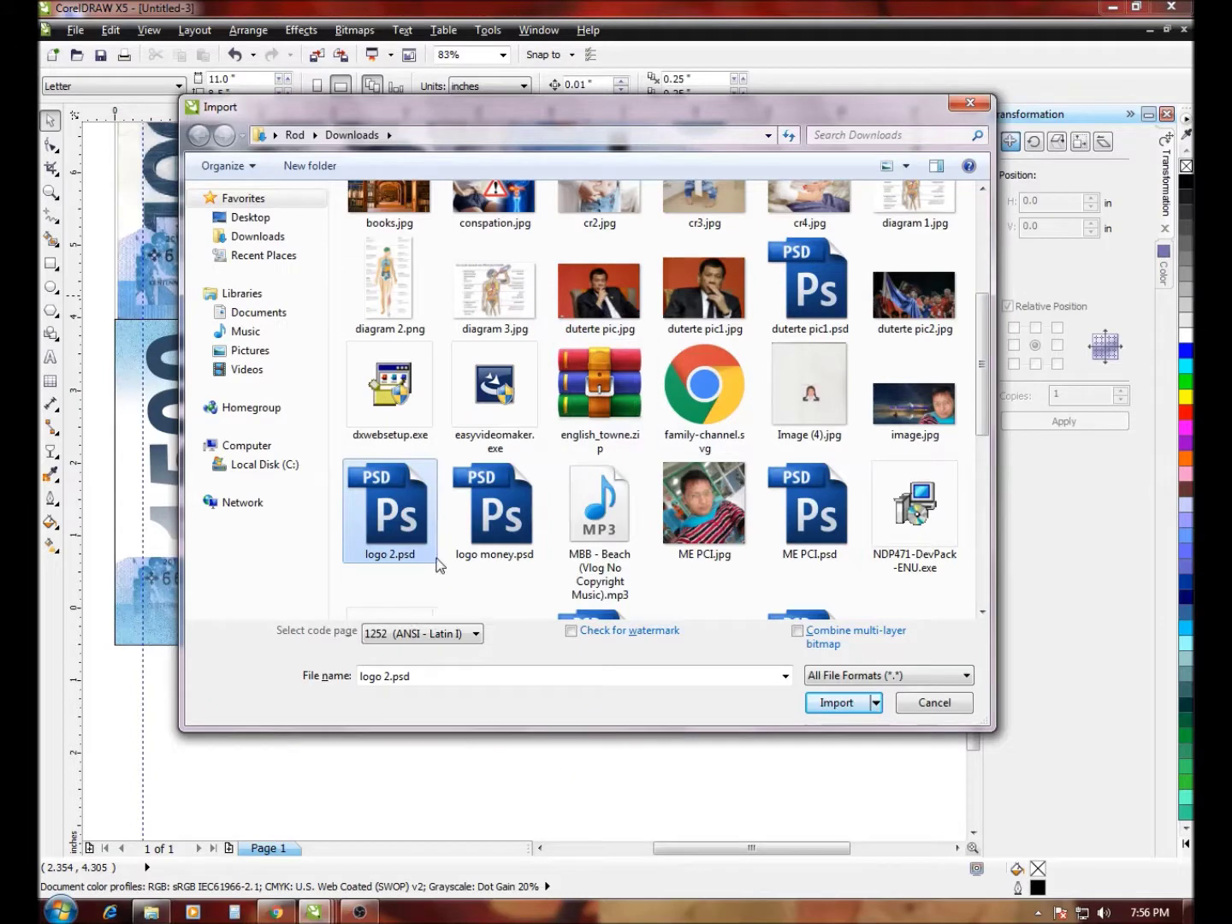
pyautogui.keyDown('ctrl'); pyautogui.click(505, 535); pyautogui.keyUp('ctrl')
pyautogui.click(842, 703)
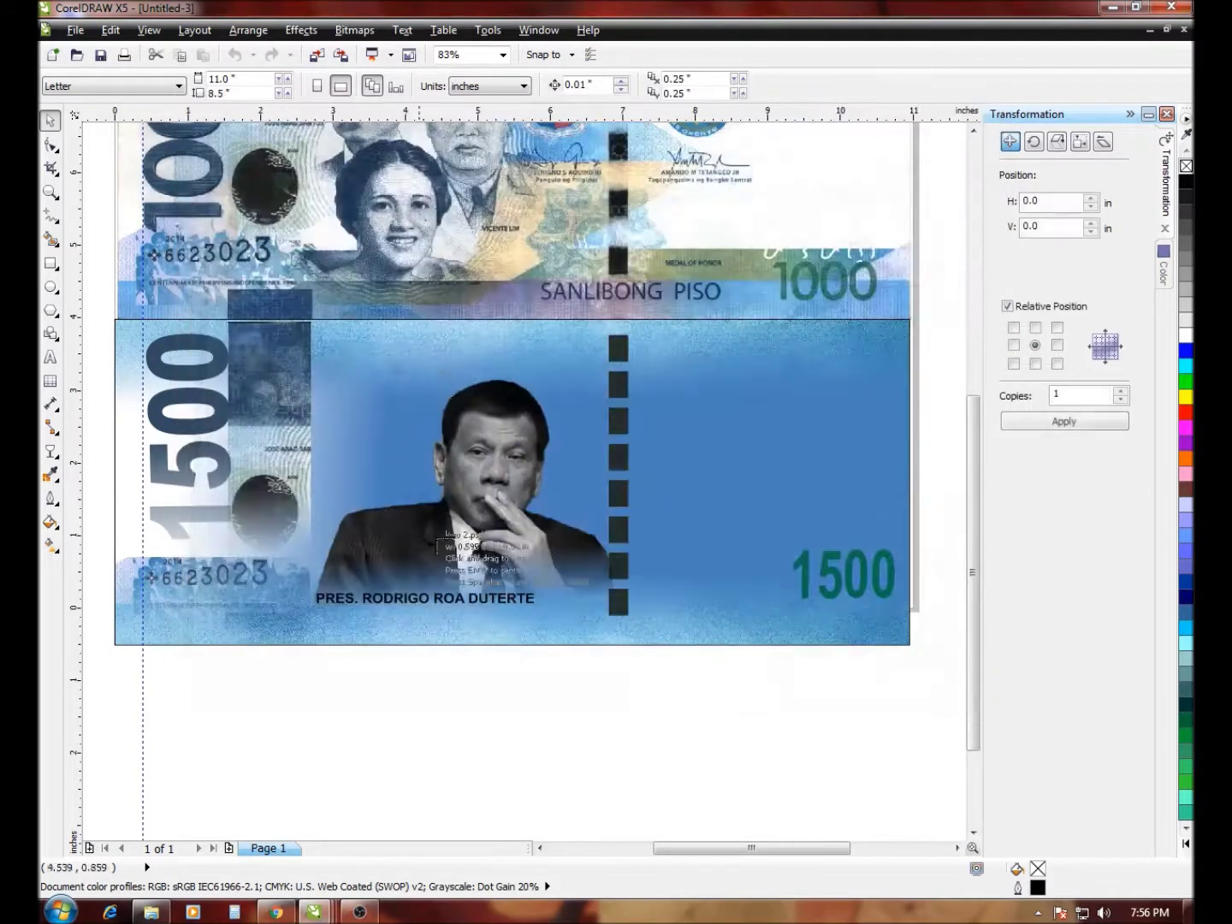
pyautogui.moveTo(325, 336); pyautogui.dragTo(408, 414)
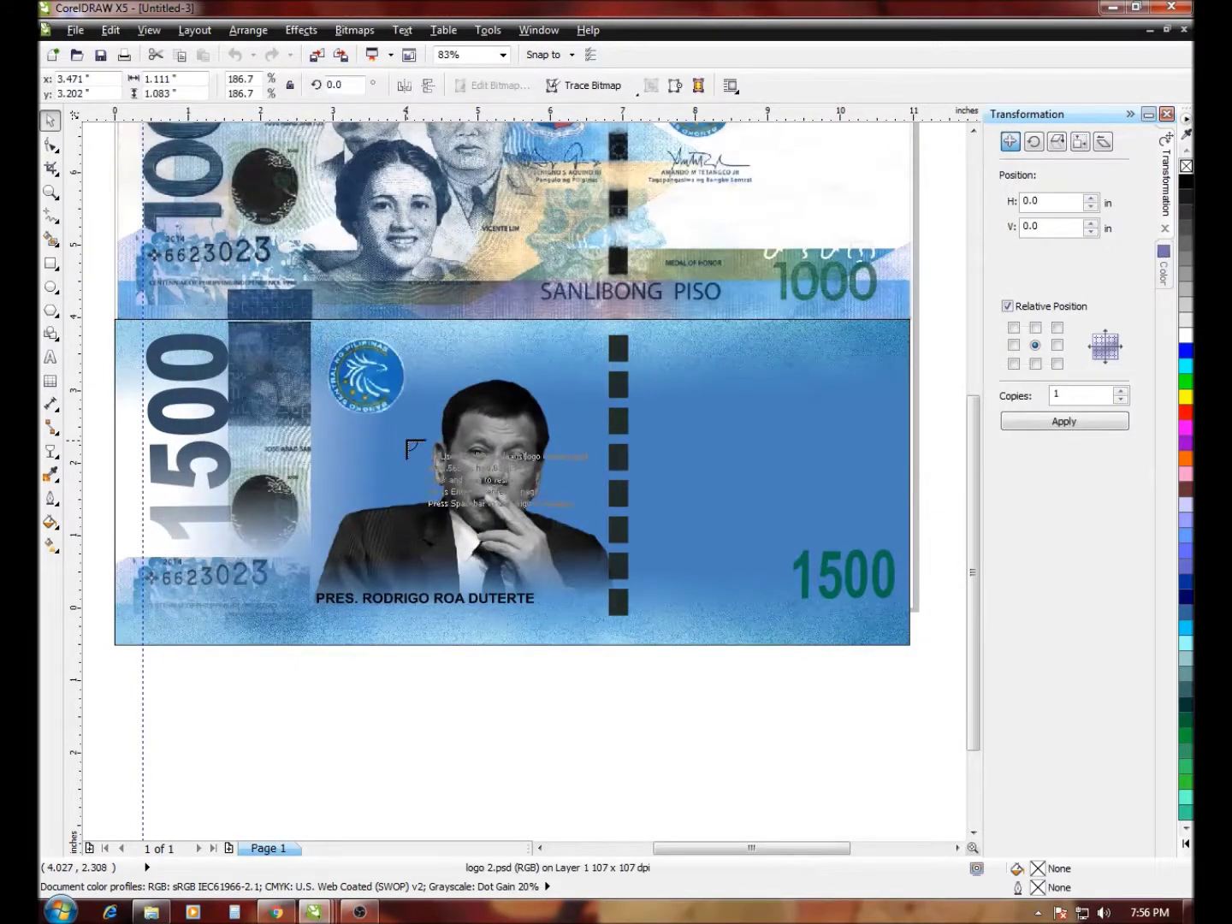
pyautogui.moveTo(411, 325); pyautogui.dragTo(501, 417)
# Move the round bank seal to the right of the security thread and the coat of arms to the upper left of the portrait
pyautogui.moveTo(375, 389); pyautogui.dragTo(696, 488)
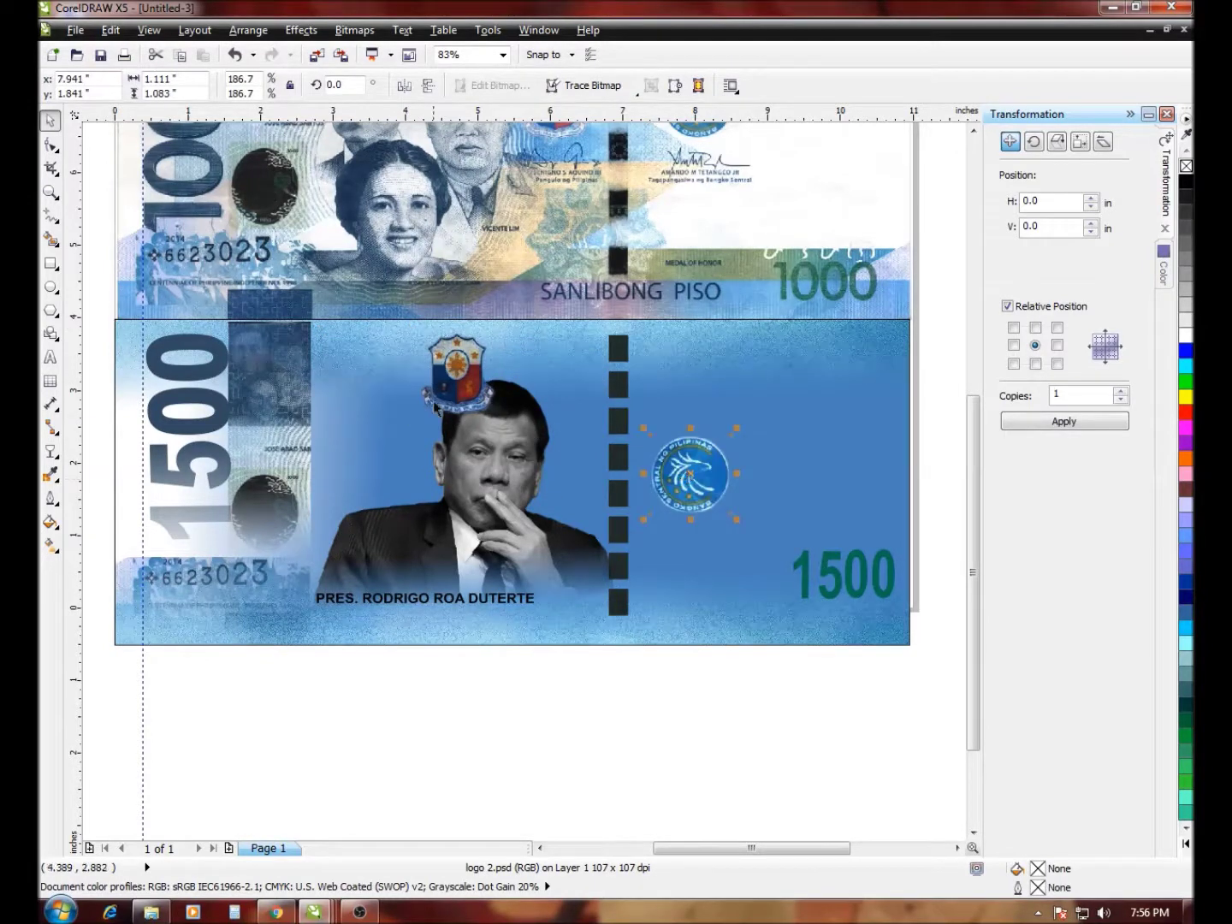
pyautogui.click(438, 412)
pyautogui.moveTo(437, 412); pyautogui.dragTo(390, 416)
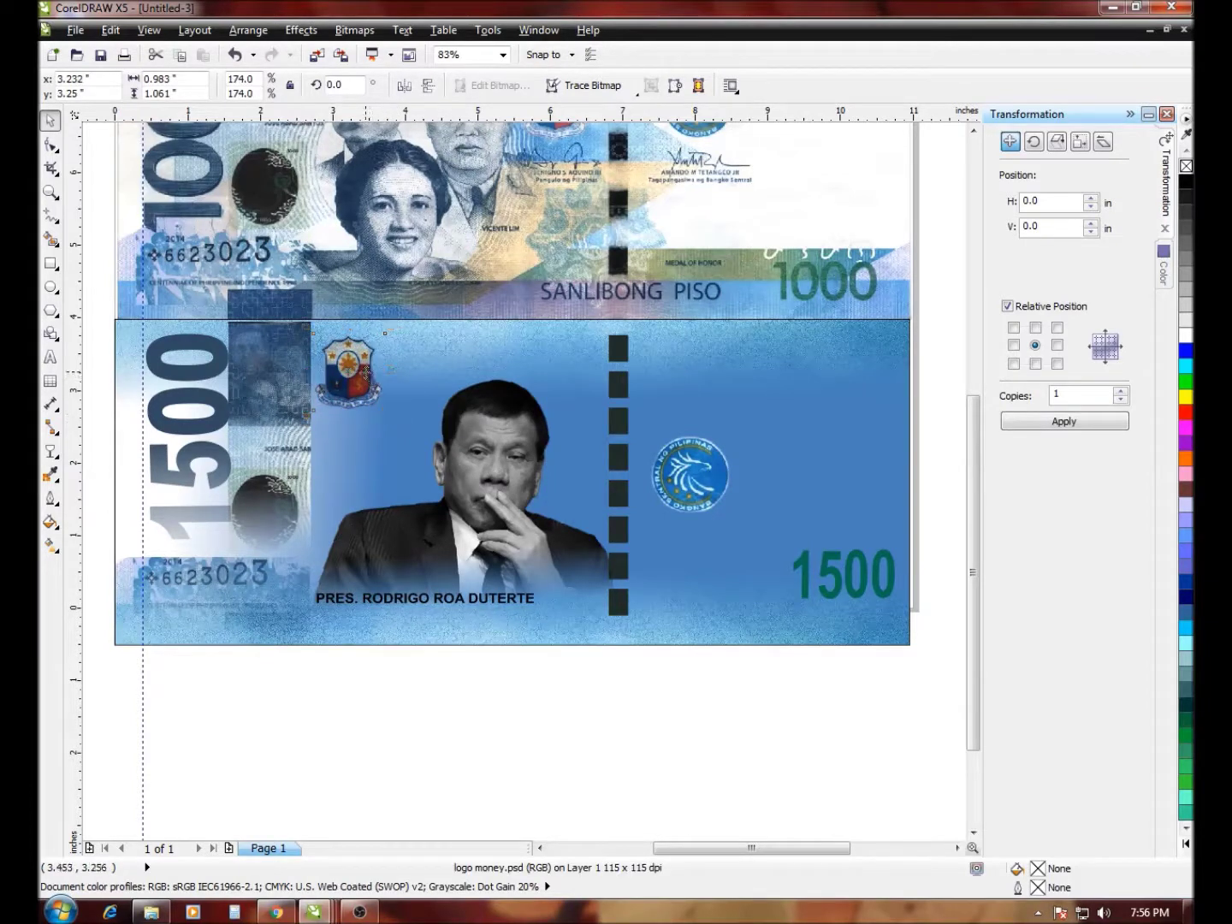
pyautogui.click(685, 464)
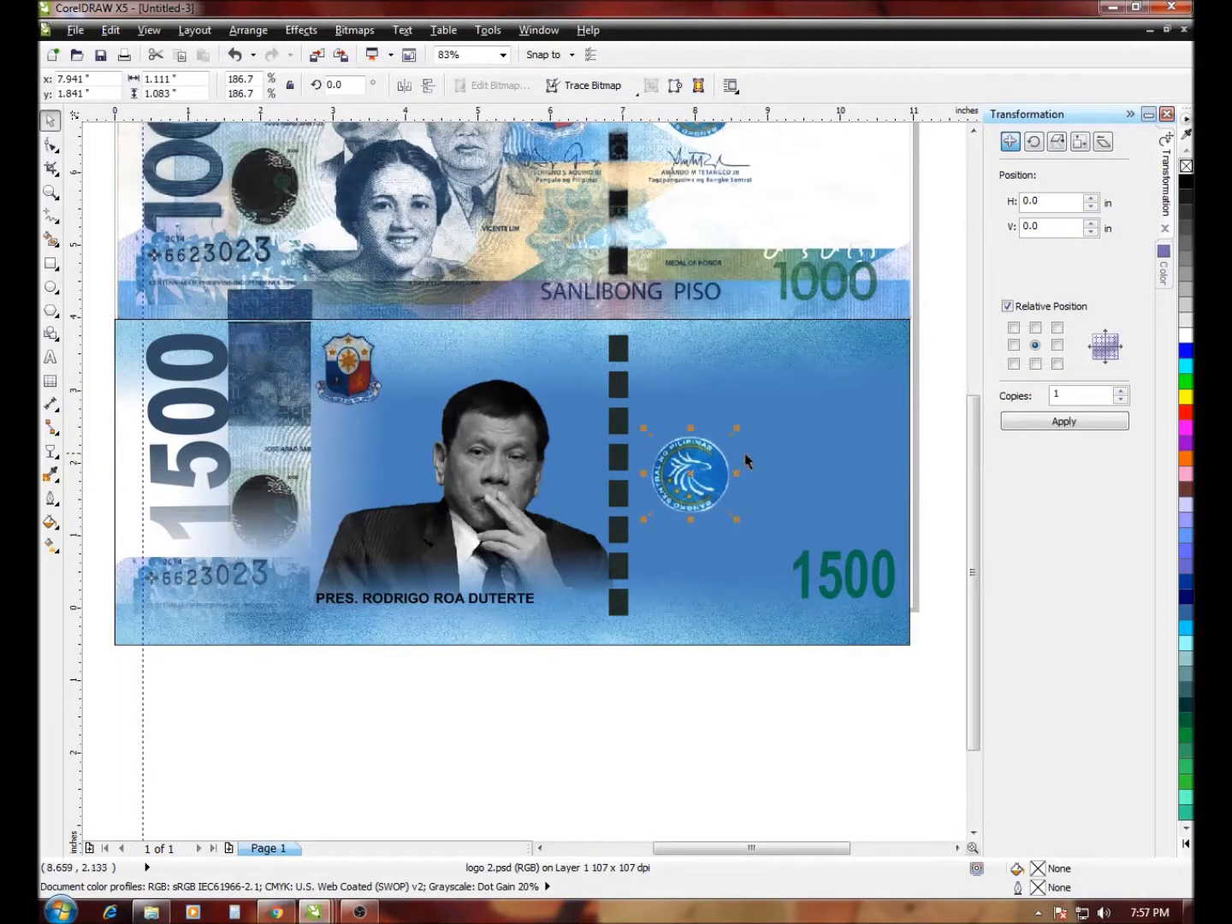
pyautogui.moveTo(705, 462); pyautogui.dragTo(697, 483)
# Remove the outline from the blue 1500 panel rectangle by setting its width to None
pyautogui.click(50, 191)
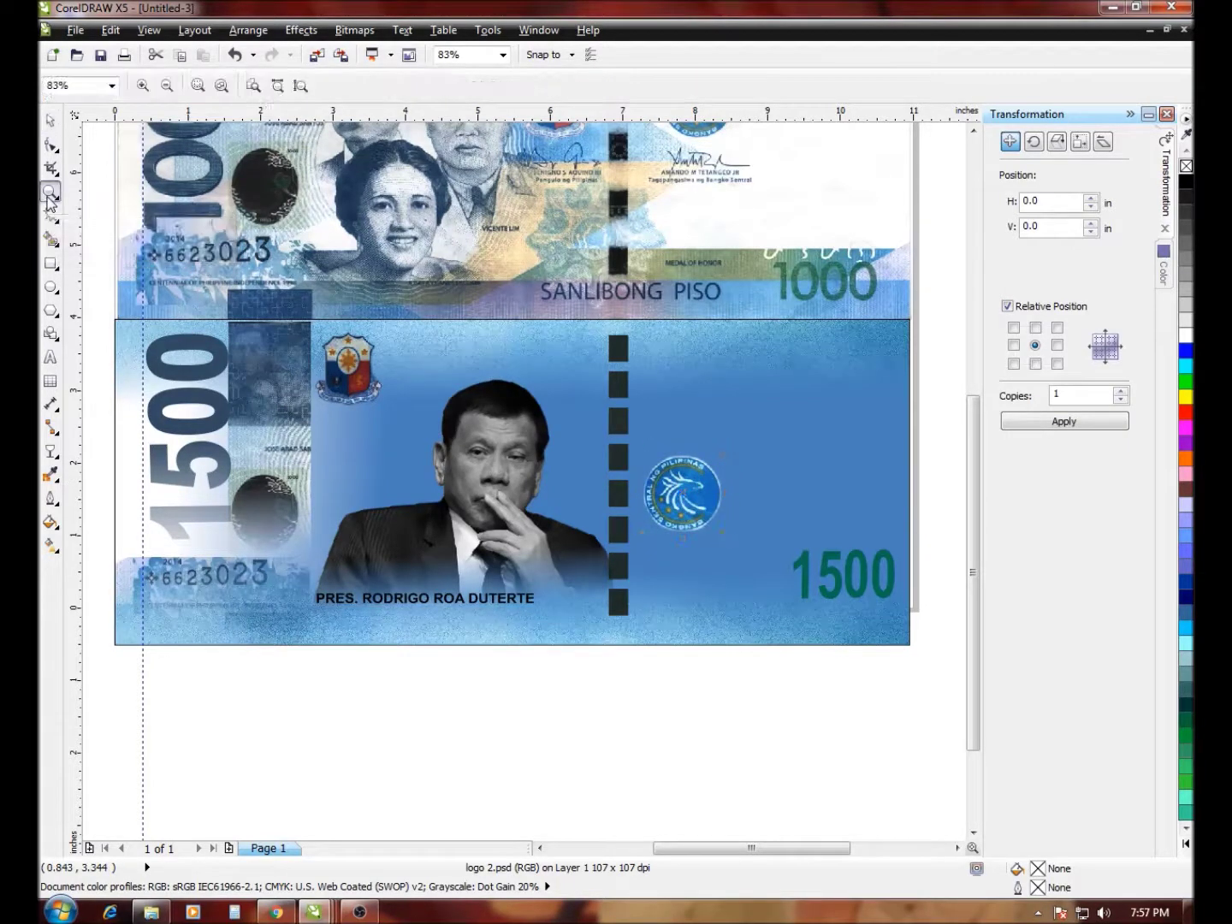
pyautogui.rightClick(487, 411)
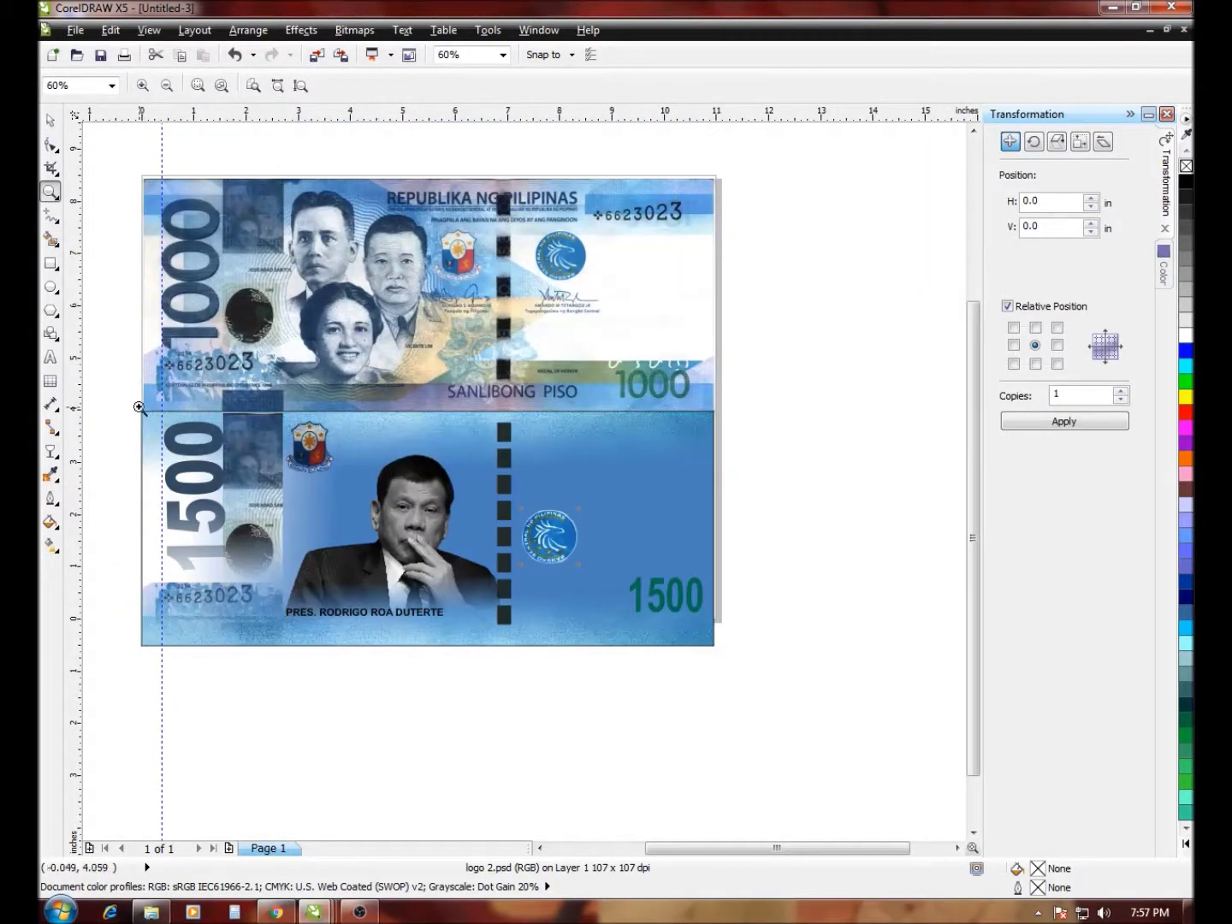
pyautogui.click(52, 123)
pyautogui.click(694, 436)
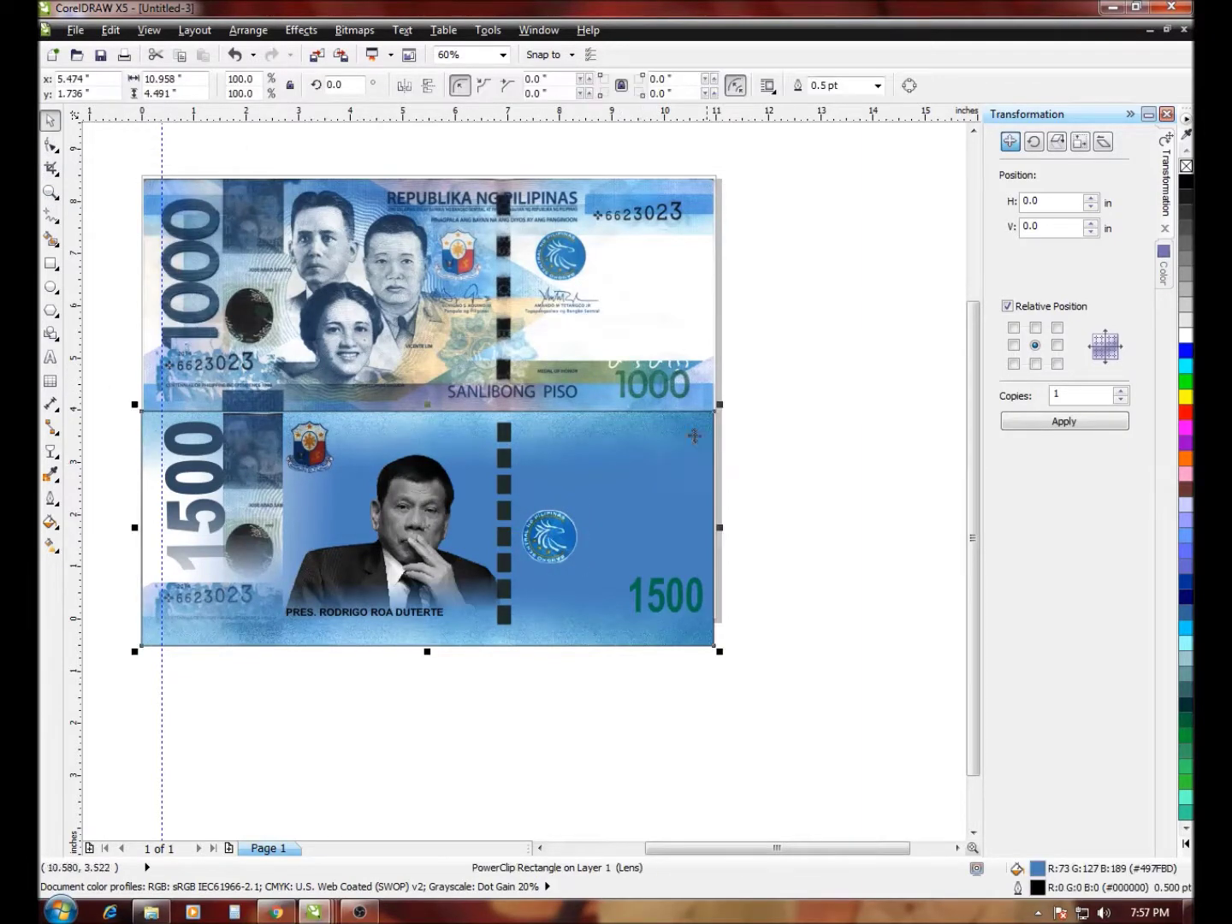
pyautogui.click(878, 86)
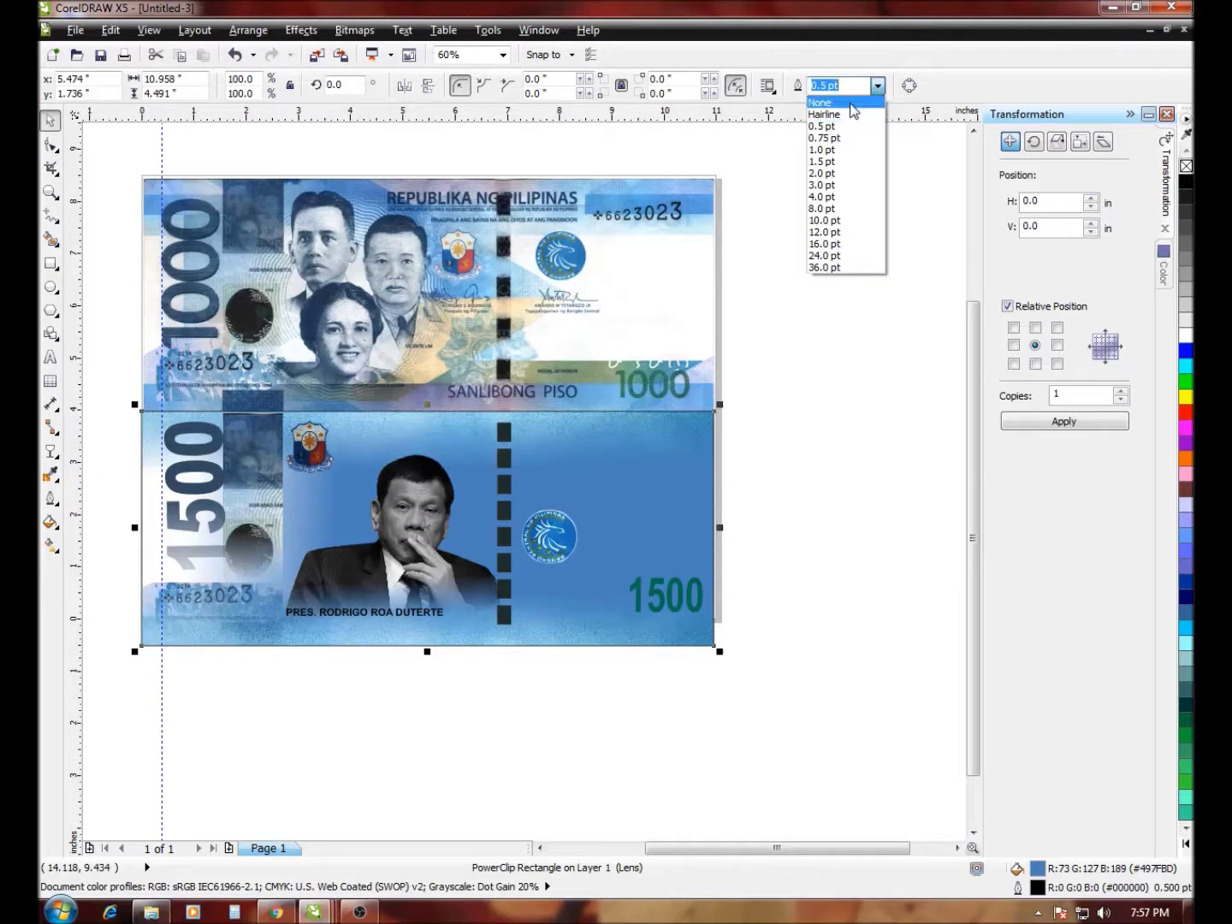
pyautogui.click(850, 103)
pyautogui.click(767, 406)
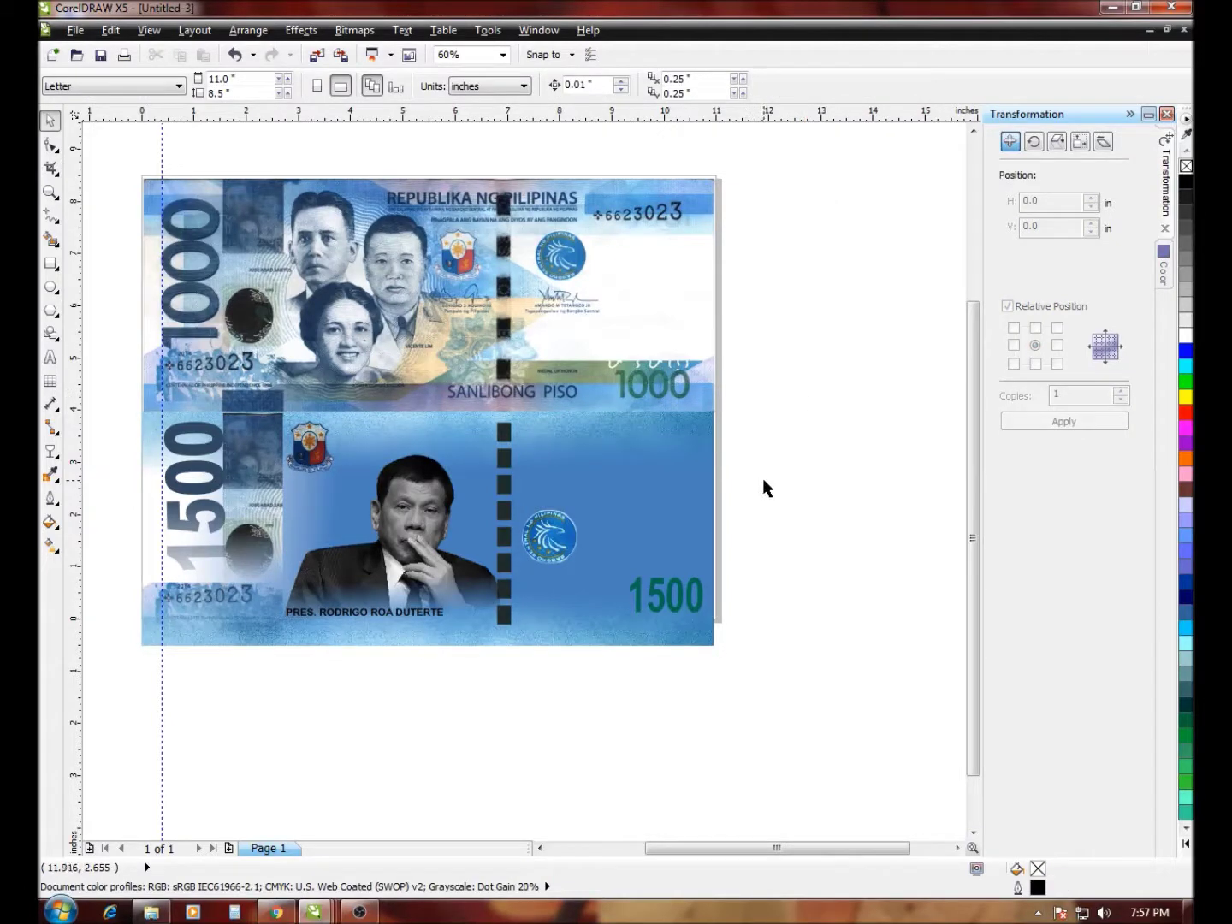
# Nudge the round bank seal slightly down and left, and shift the green 1500 text slightly left
pyautogui.click(556, 535)
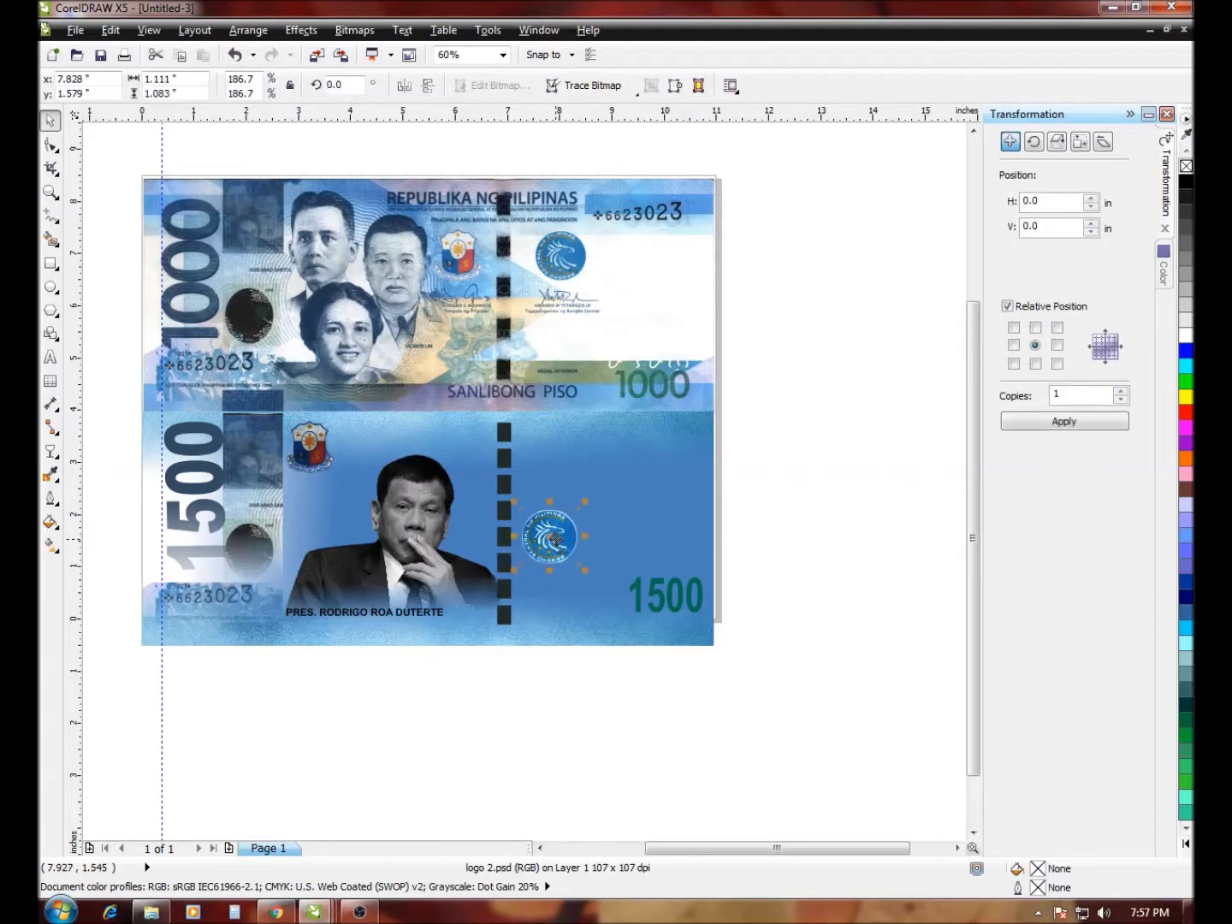
pyautogui.moveTo(553, 541); pyautogui.dragTo(551, 544)
pyautogui.click(816, 545)
pyautogui.click(680, 603)
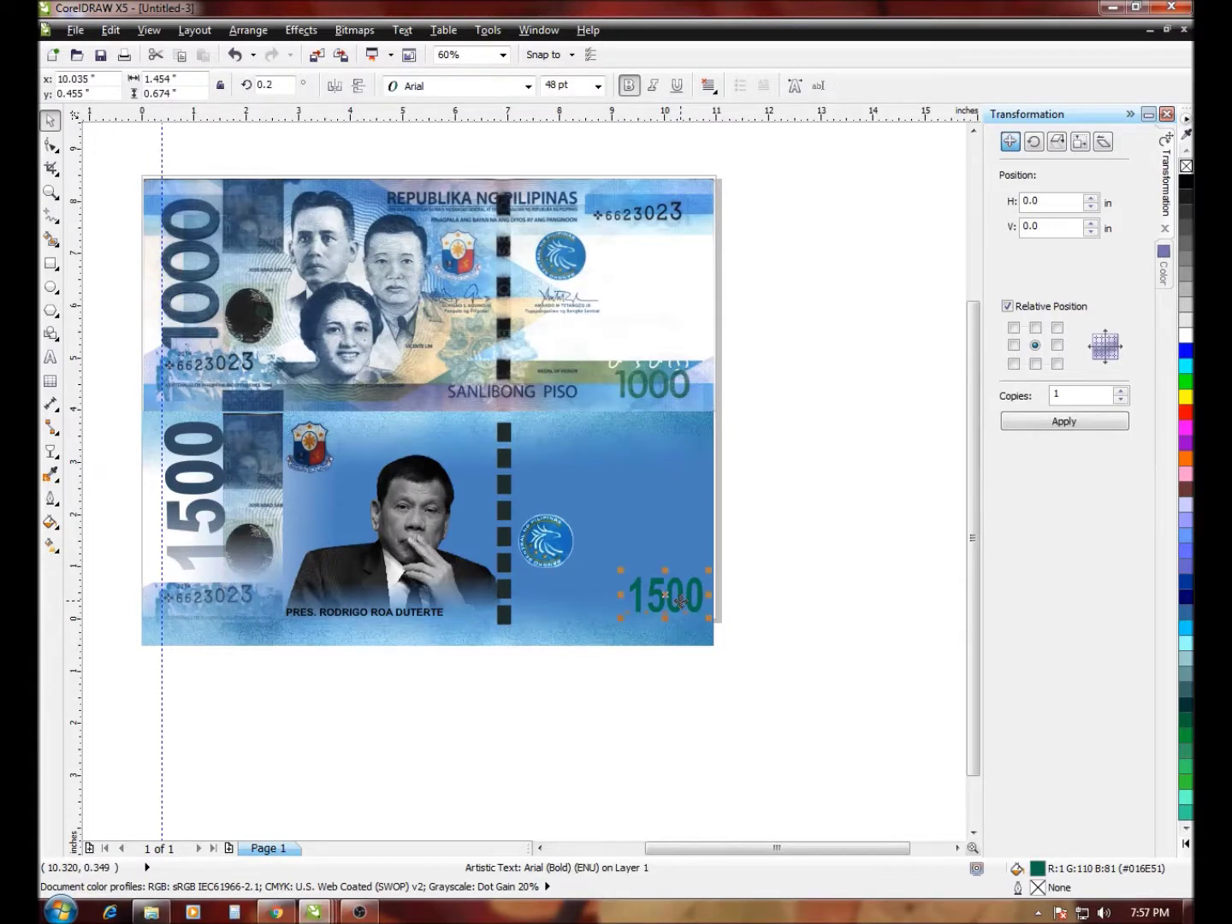
pyautogui.click(783, 568)
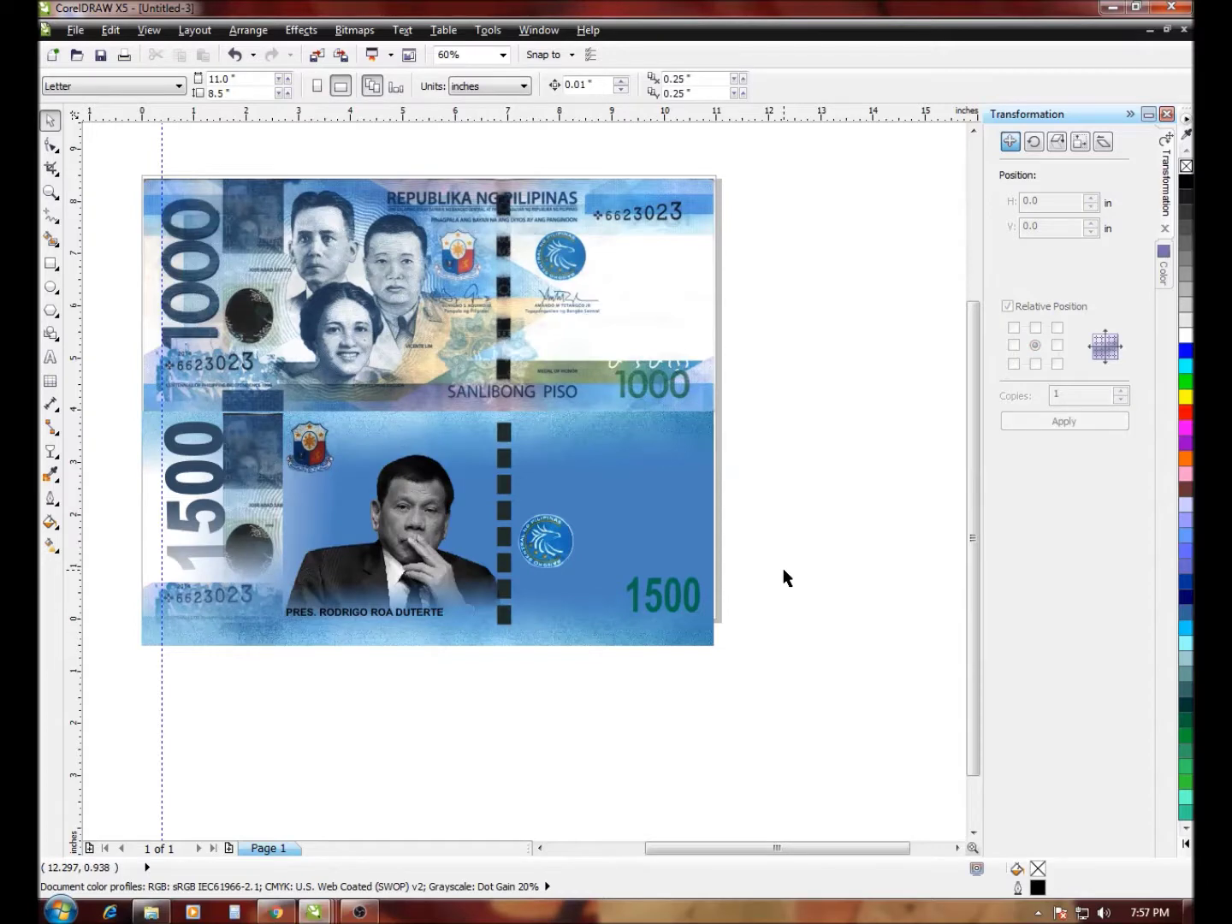
# Import people rally 1.psd and place it over the 1500 panel at about 8.576 by 5.722 in
pyautogui.hotkey('ctrl', 'i')
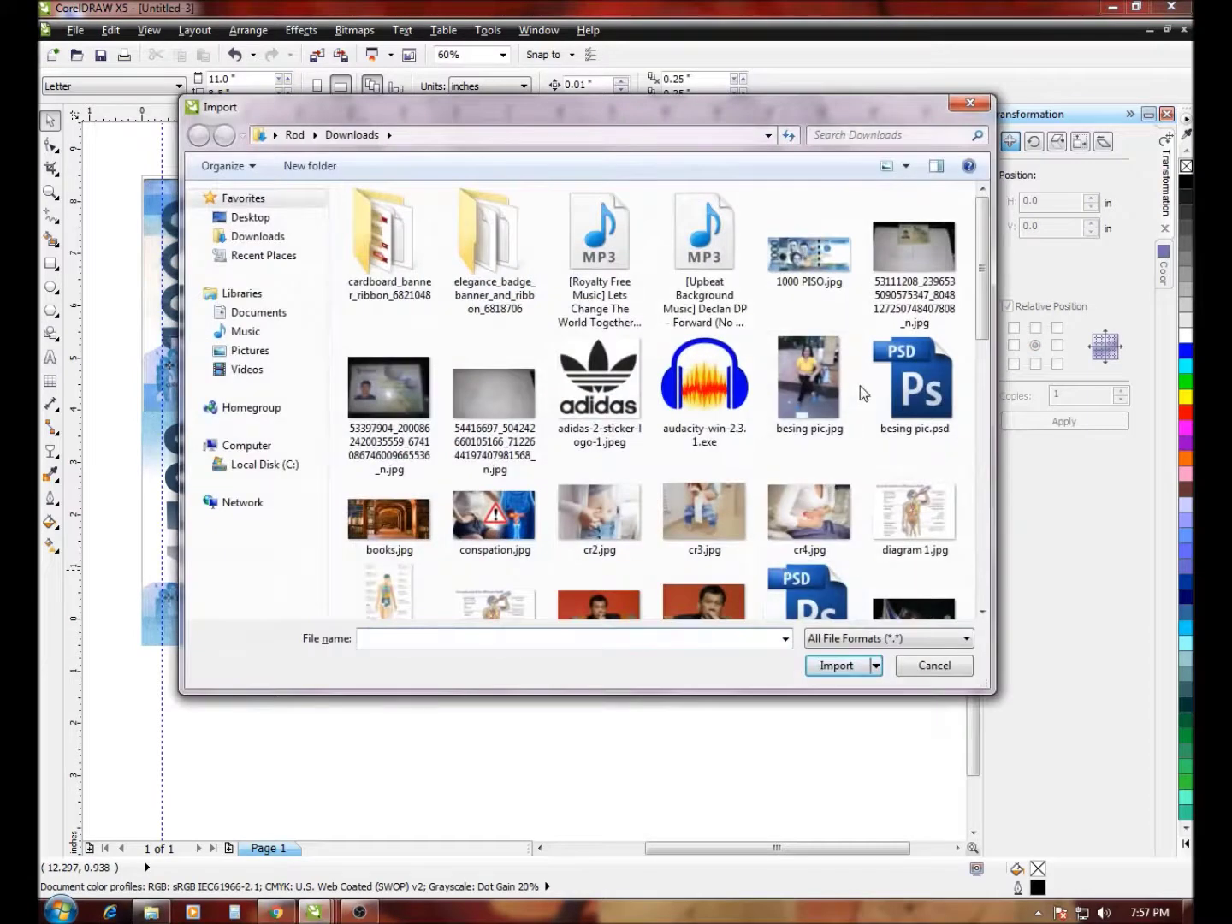
pyautogui.moveTo(984, 330); pyautogui.dragTo(987, 360)
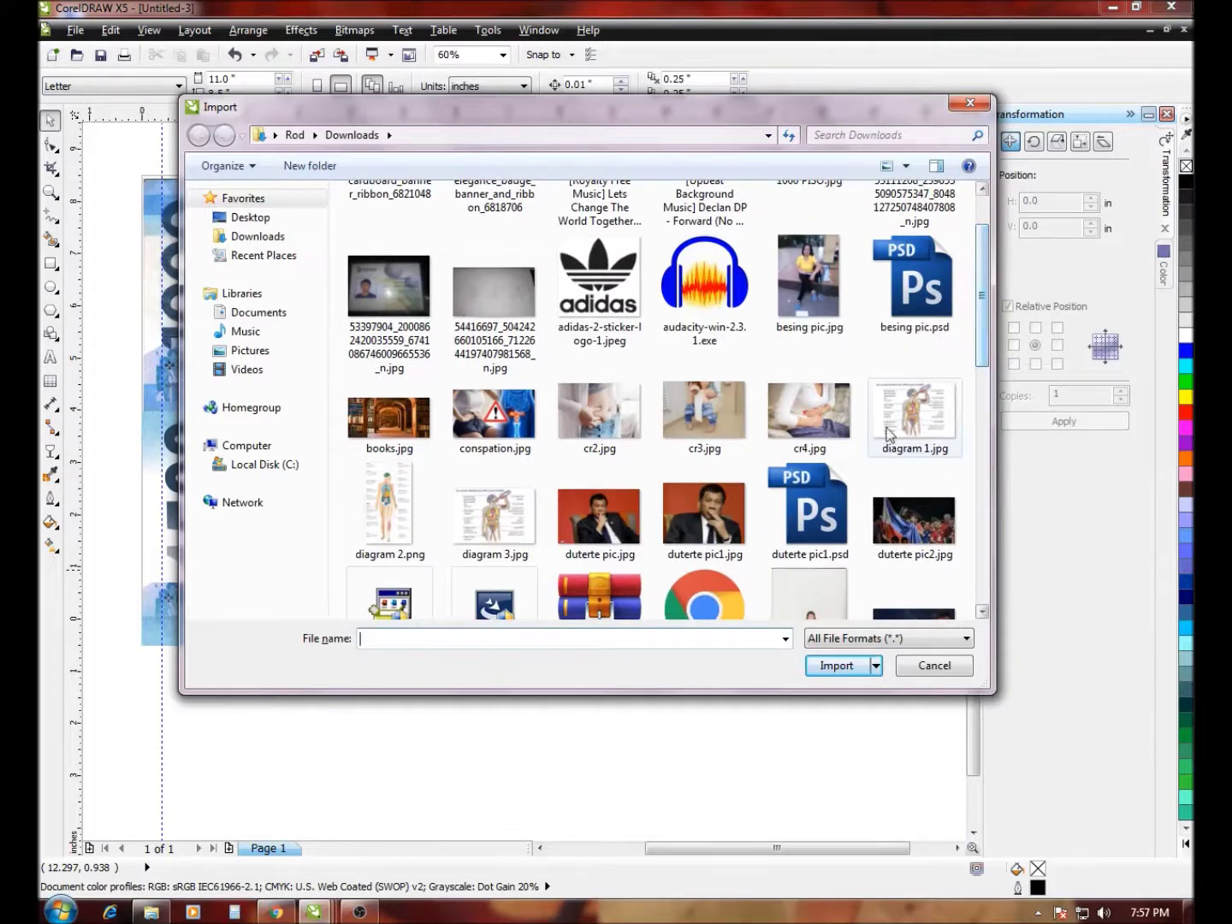
pyautogui.moveTo(985, 361); pyautogui.dragTo(982, 393)
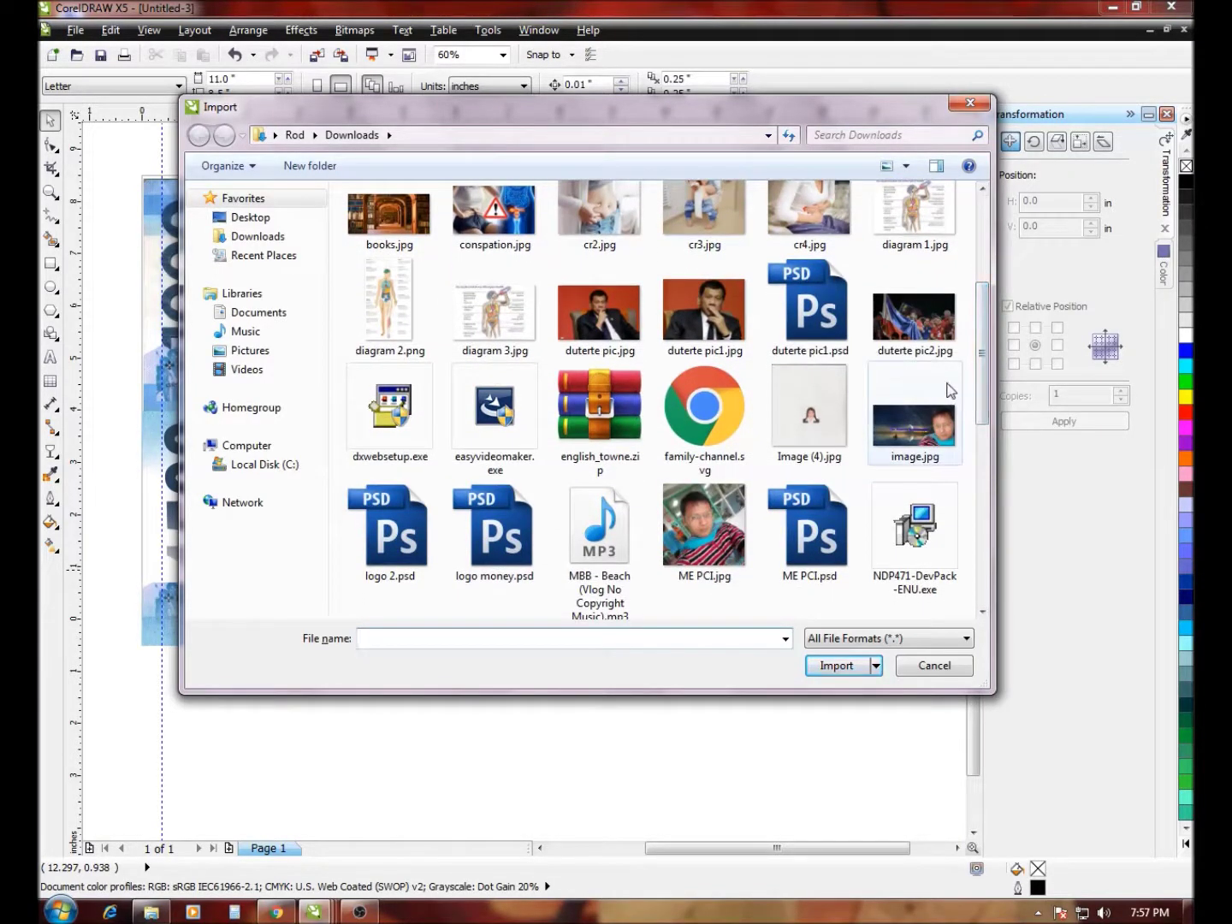
pyautogui.moveTo(983, 399)
pyautogui.mouseDown()
pyautogui.moveTo(982, 422)
pyautogui.moveTo(982, 381)
pyautogui.mouseUp()
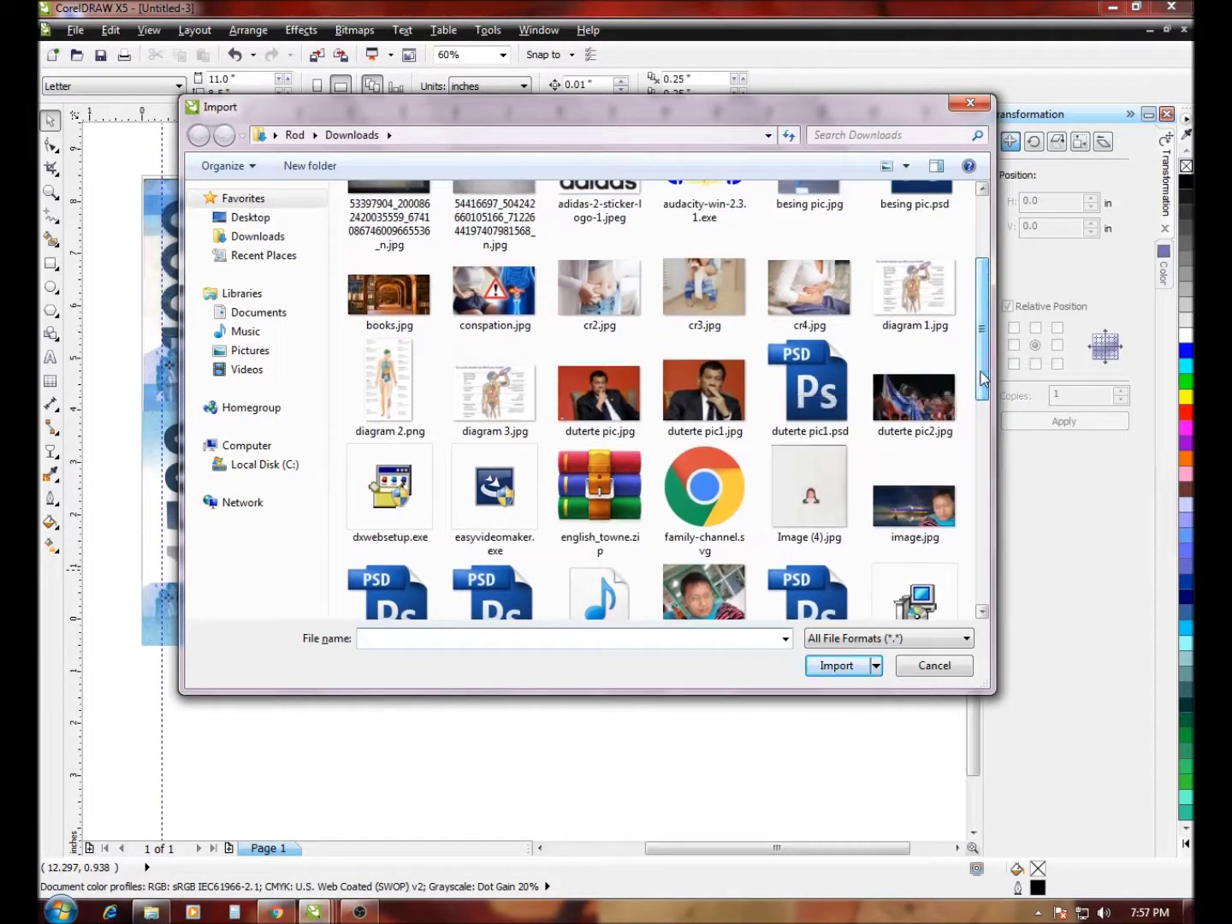
pyautogui.click(851, 393)
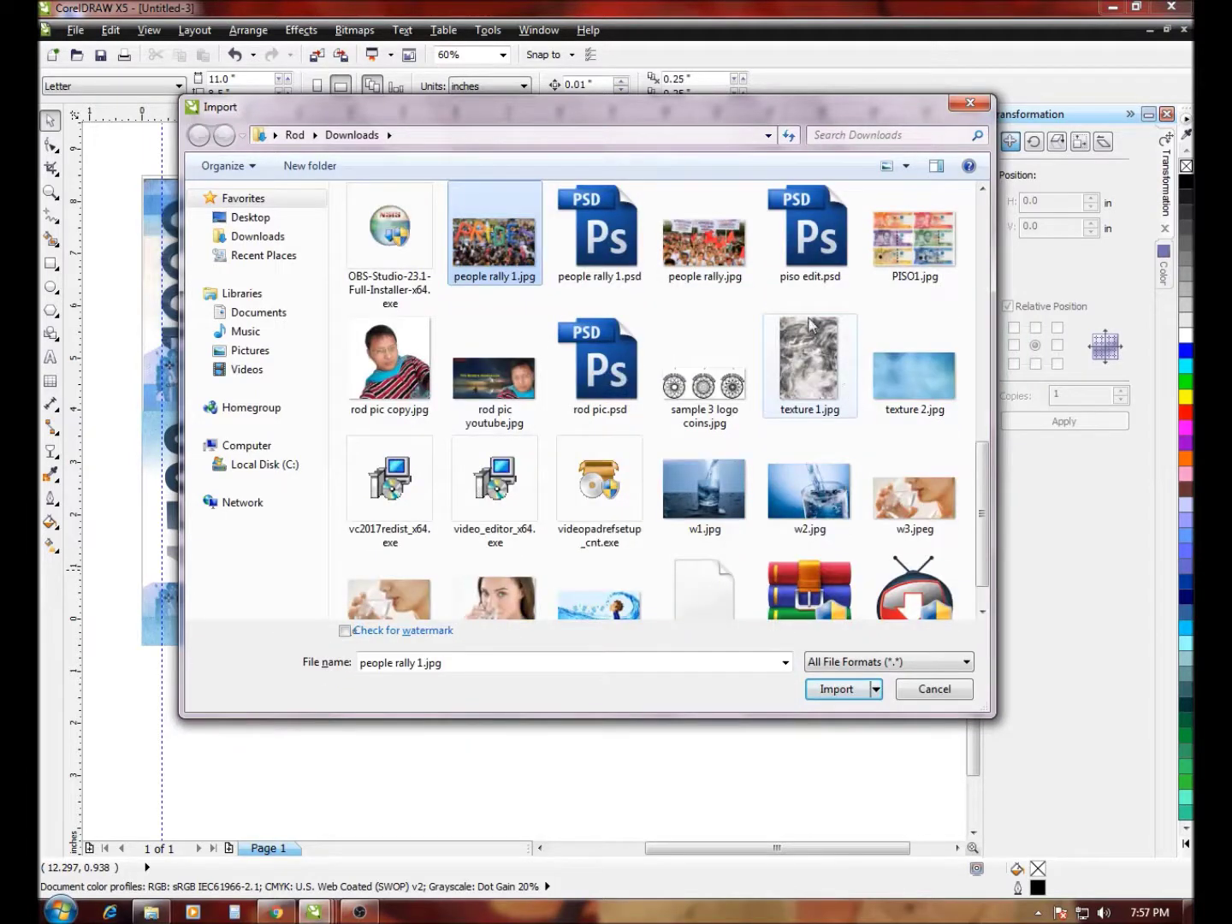
pyautogui.click(718, 255)
pyautogui.click(615, 249)
pyautogui.click(835, 702)
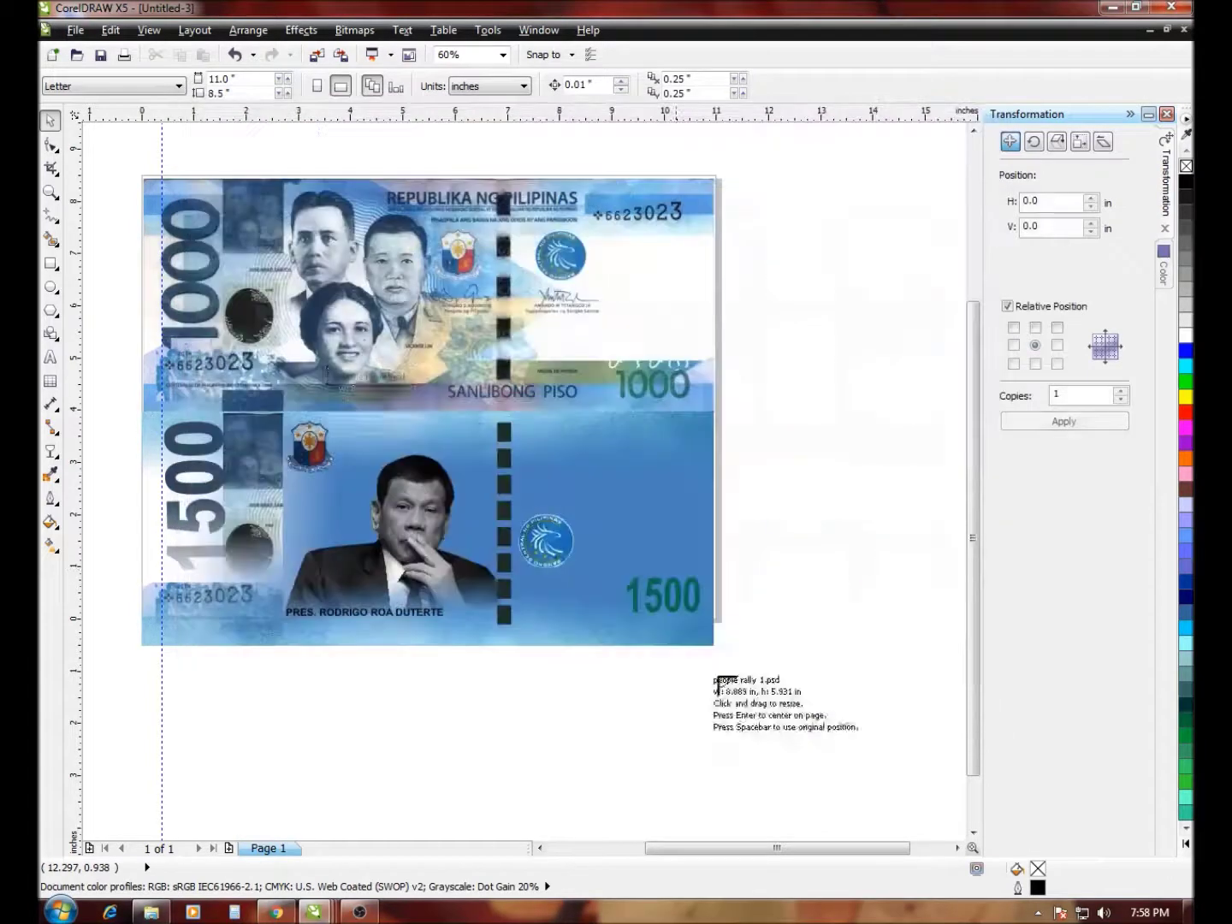
pyautogui.moveTo(271, 412); pyautogui.dragTo(757, 707)
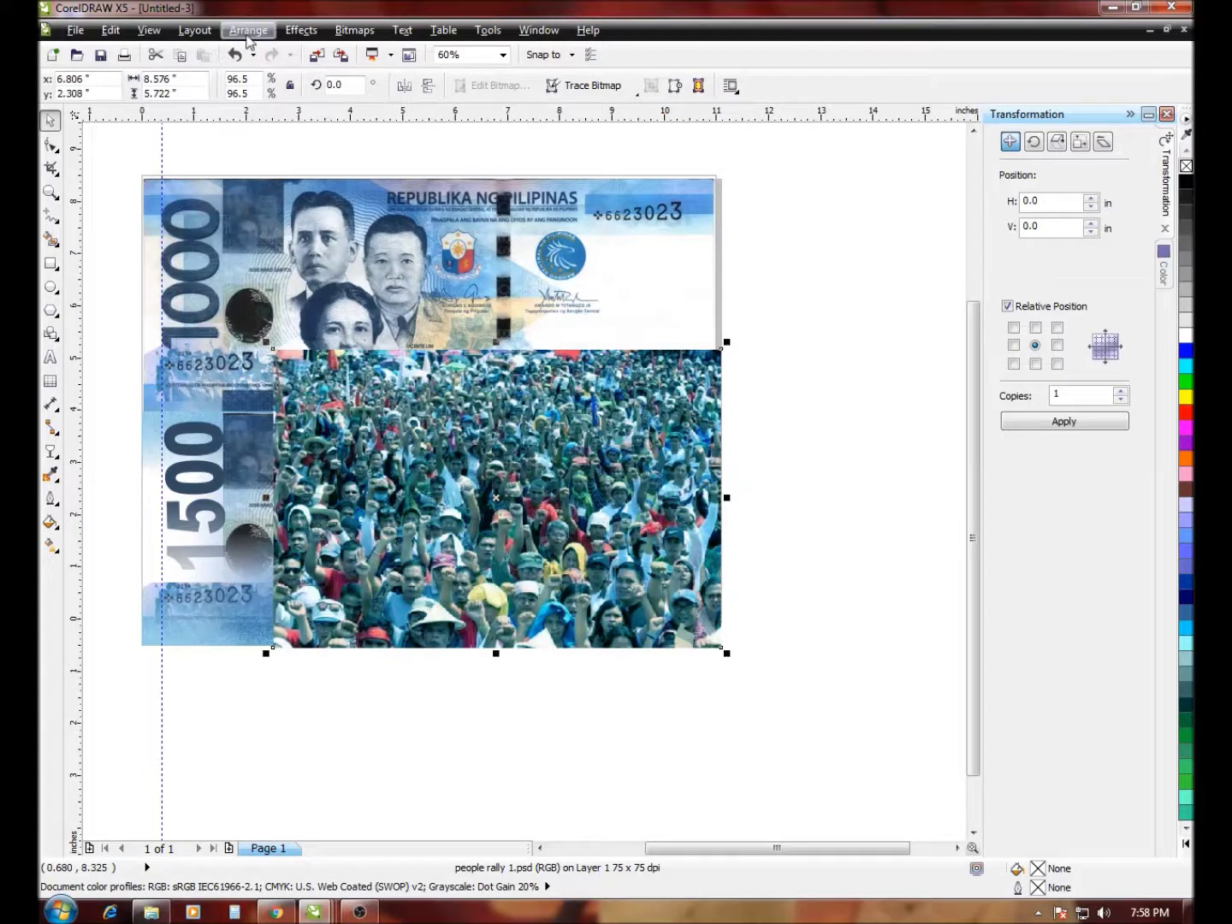
# Lower the crowd photo to about X 7.499, Y 0.522 in and PowerClip it inside the blue panel rectangle
pyautogui.moveTo(459, 431); pyautogui.dragTo(494, 525)
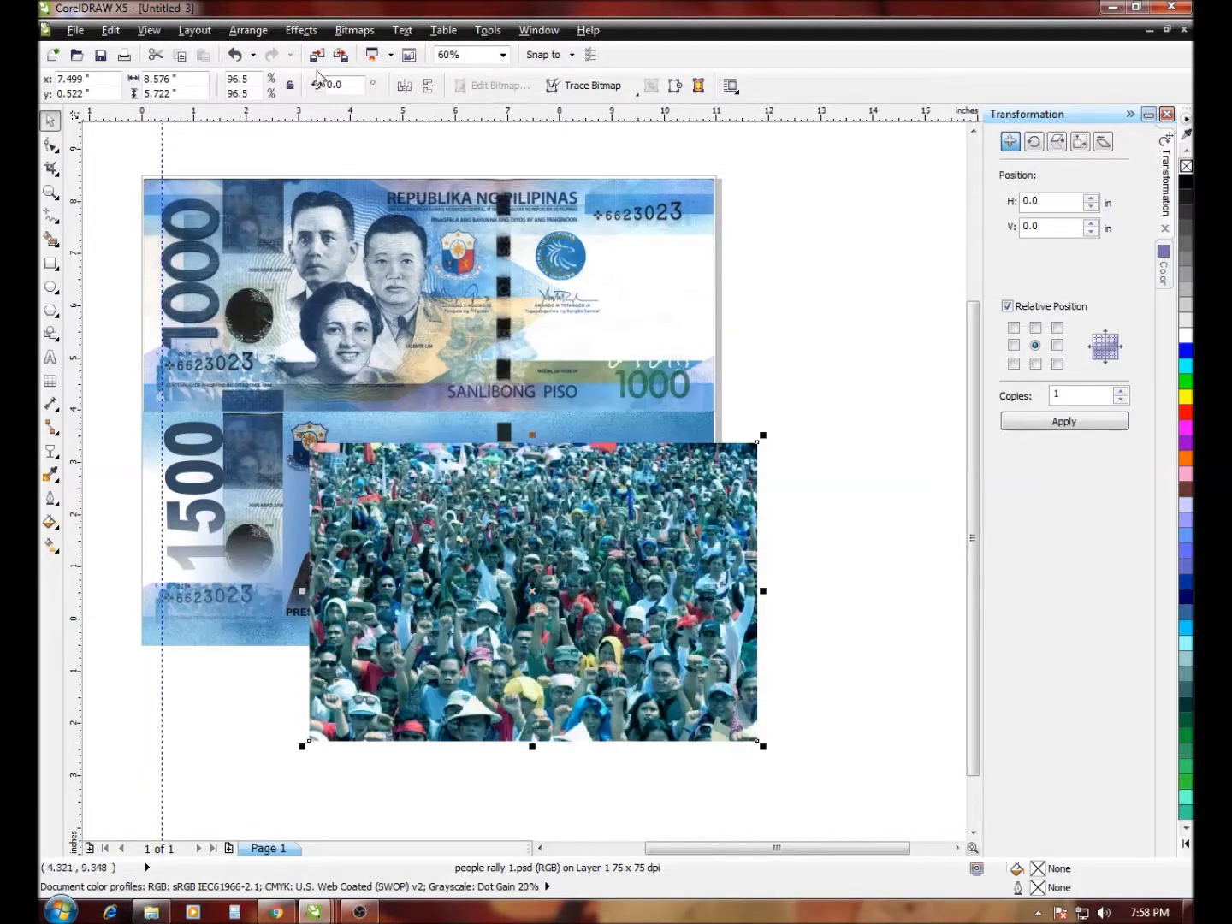
pyautogui.click(301, 31)
pyautogui.moveTo(372, 293)
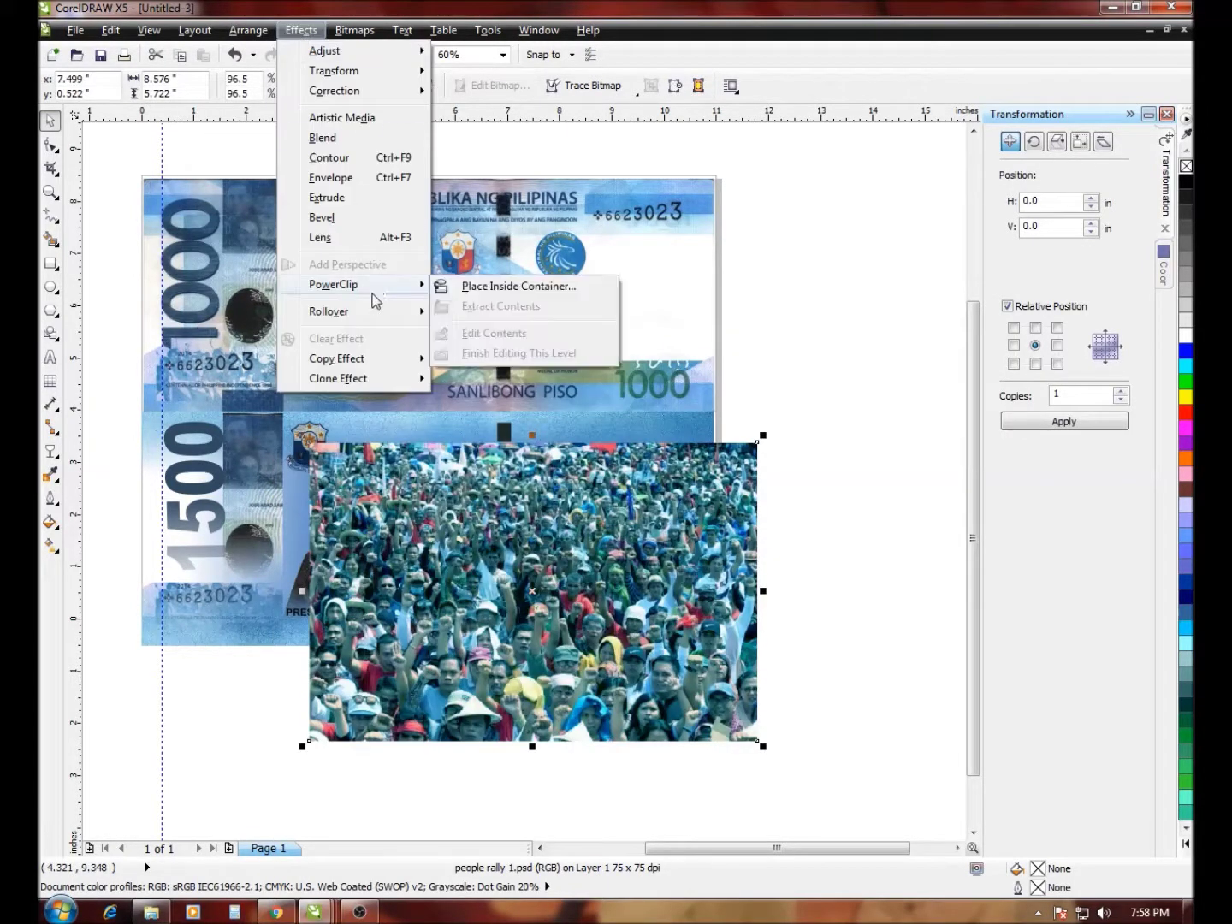
pyautogui.click(479, 287)
pyautogui.click(571, 428)
# Edit the panel's PowerClip contents and move the crowd photo to about X 7.361, Y 2.343 in
pyautogui.rightClick(569, 492)
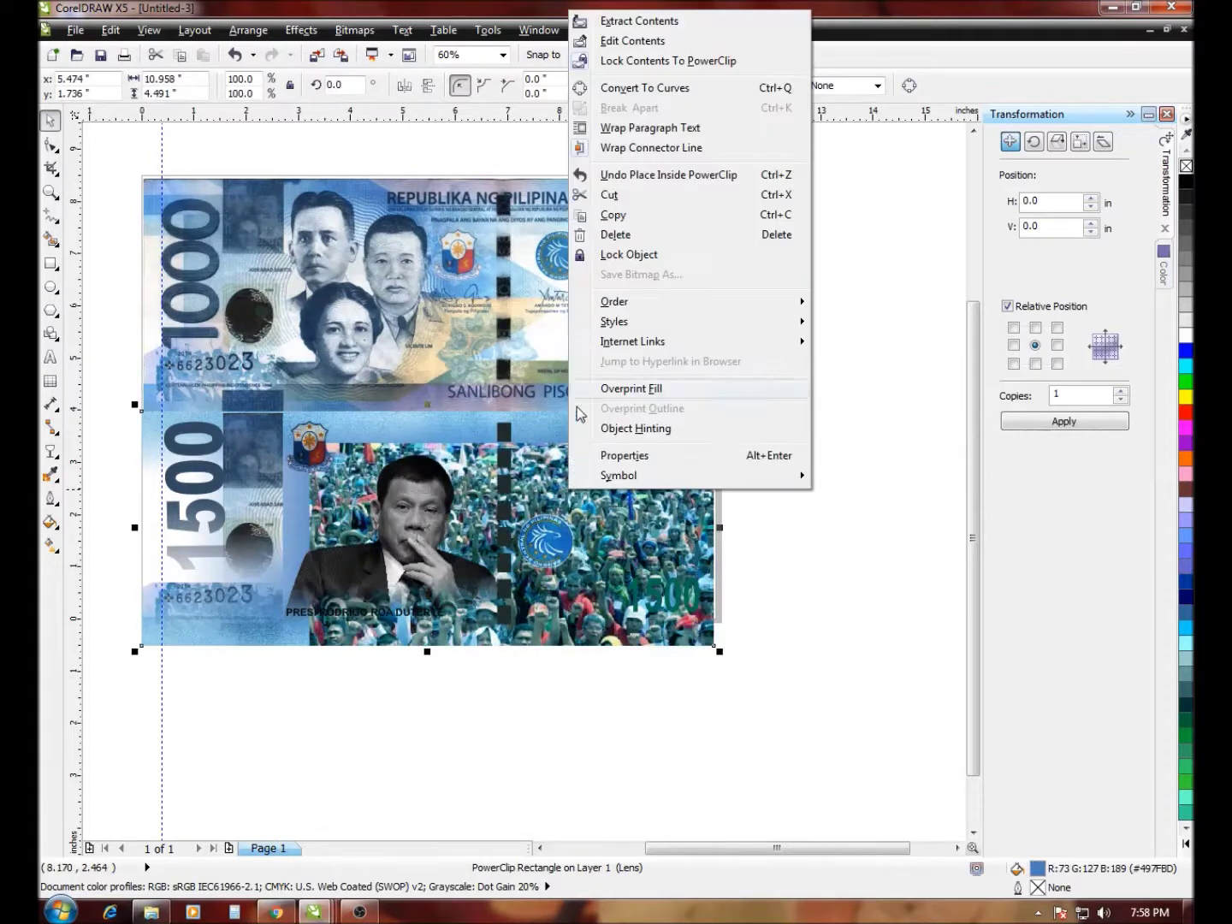
pyautogui.click(629, 43)
pyautogui.moveTo(604, 472); pyautogui.dragTo(565, 387)
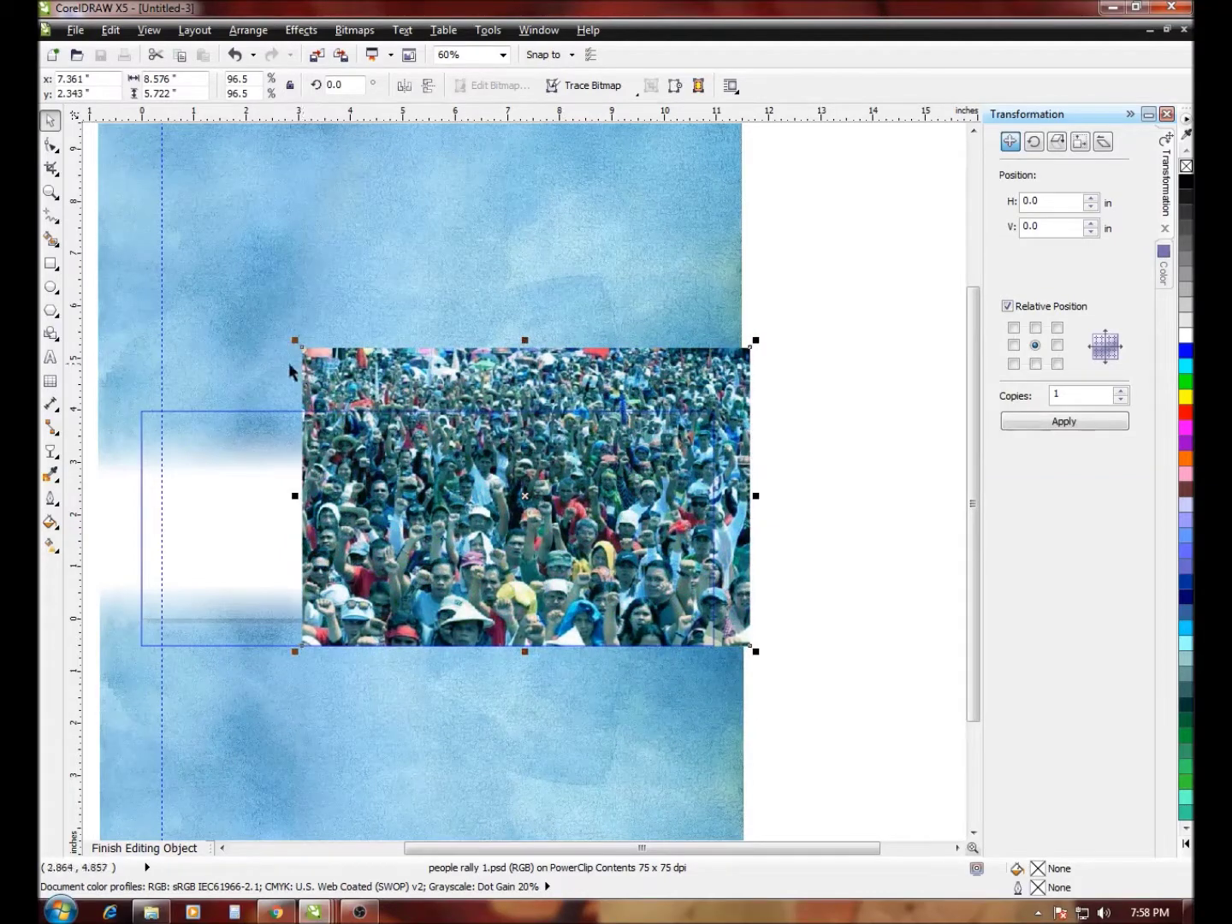
# Enlarge the crowd photo to about 9.183 by 6.127 in and fade its lower-left part with a linear transparency at about 245.3°
pyautogui.moveTo(295, 342); pyautogui.dragTo(264, 332)
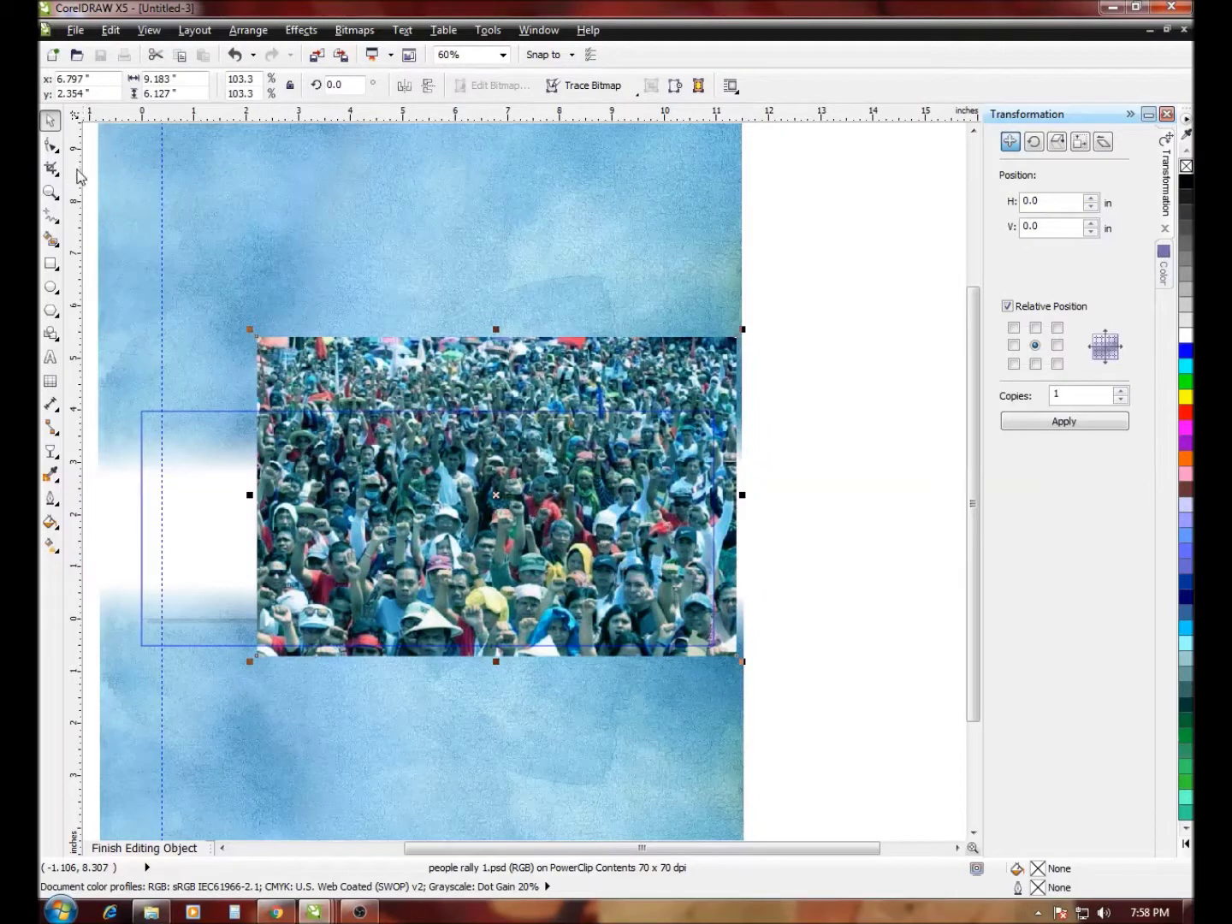
pyautogui.click(50, 453)
pyautogui.moveTo(535, 490); pyautogui.dragTo(440, 720)
pyautogui.moveTo(487, 659); pyautogui.dragTo(518, 622)
pyautogui.moveTo(530, 491); pyautogui.dragTo(575, 391)
pyautogui.moveTo(518, 621); pyautogui.dragTo(490, 580)
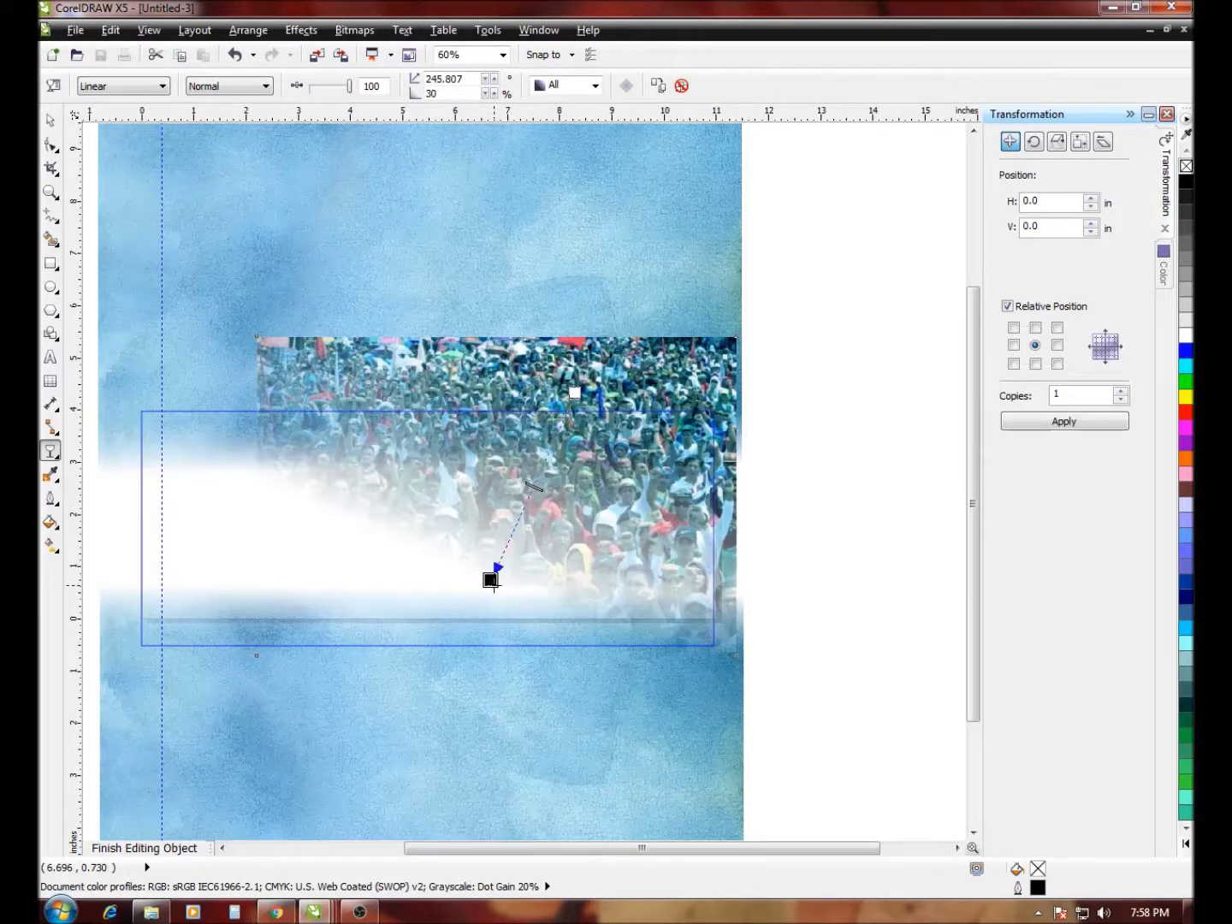
pyautogui.moveTo(490, 580); pyautogui.dragTo(488, 563)
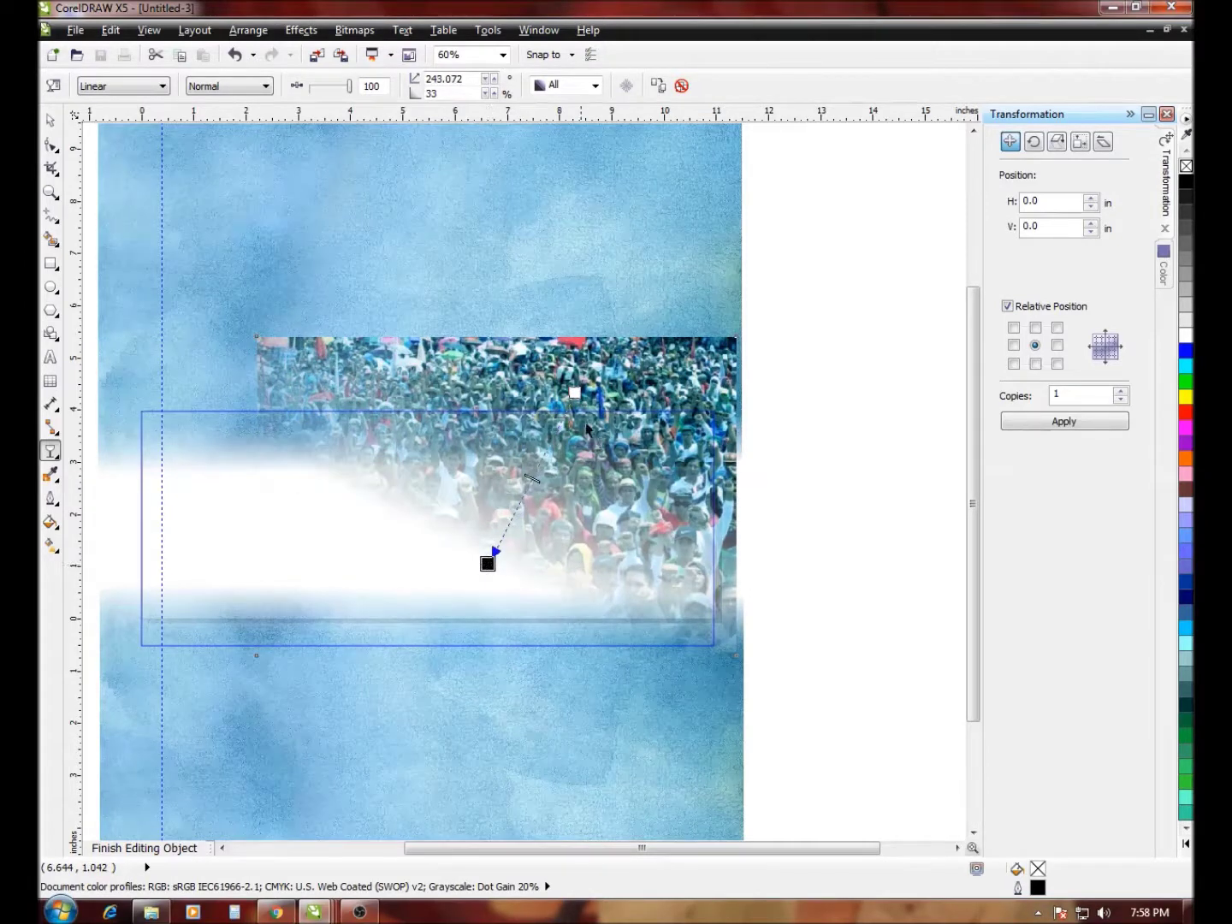
pyautogui.moveTo(487, 563); pyautogui.dragTo(482, 596)
pyautogui.moveTo(582, 377); pyautogui.dragTo(593, 354)
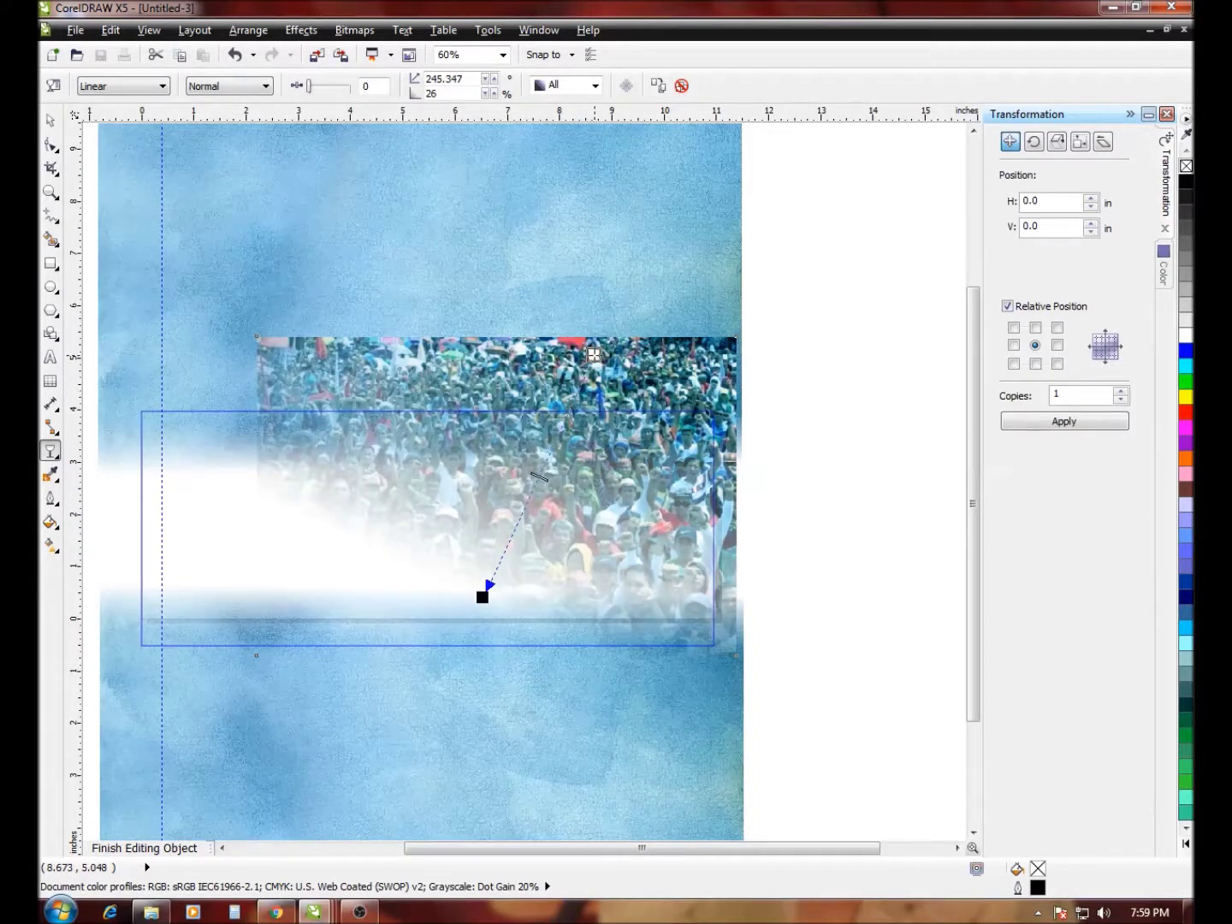
# Finish editing the blue panel's PowerClip contents and deselect everything
pyautogui.click(51, 121)
pyautogui.rightClick(420, 465)
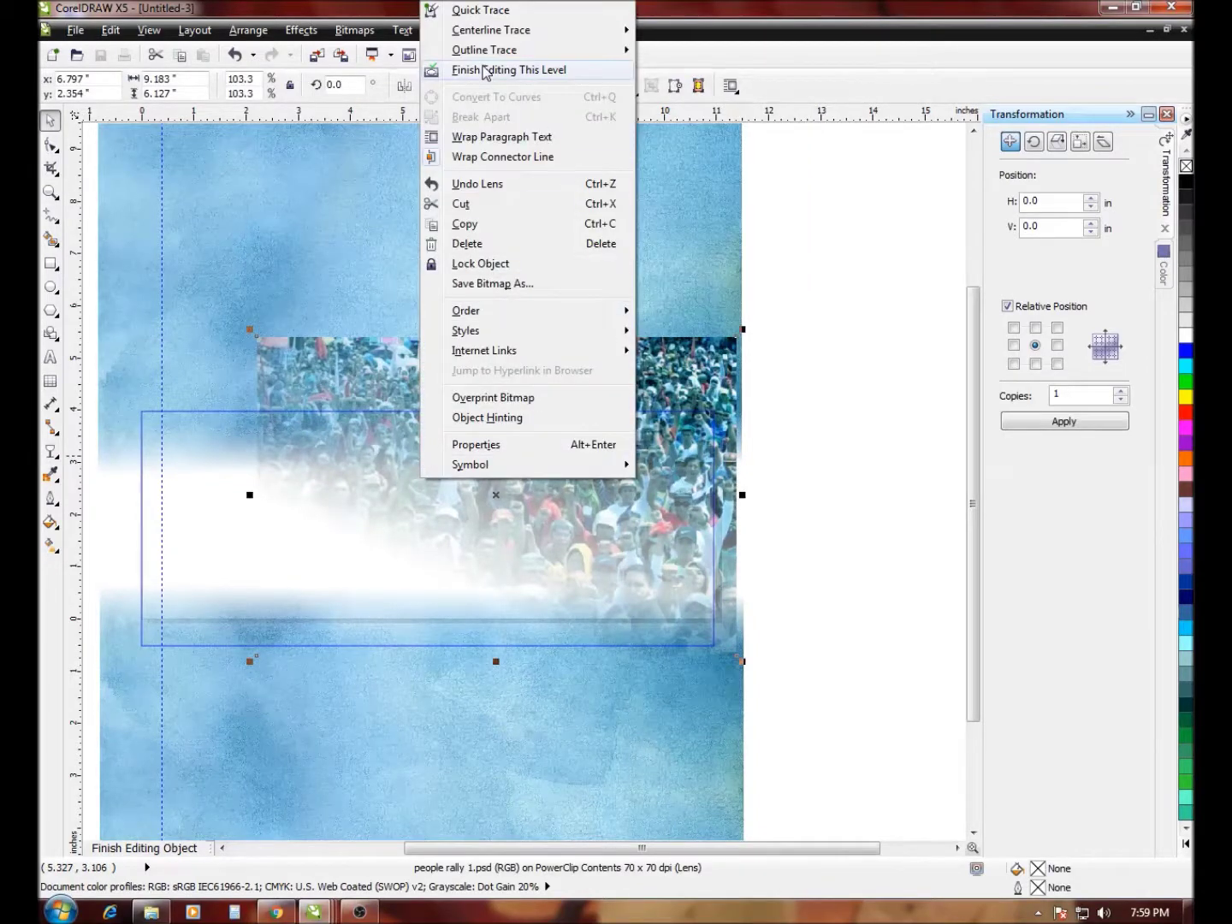
pyautogui.click(485, 73)
pyautogui.click(759, 416)
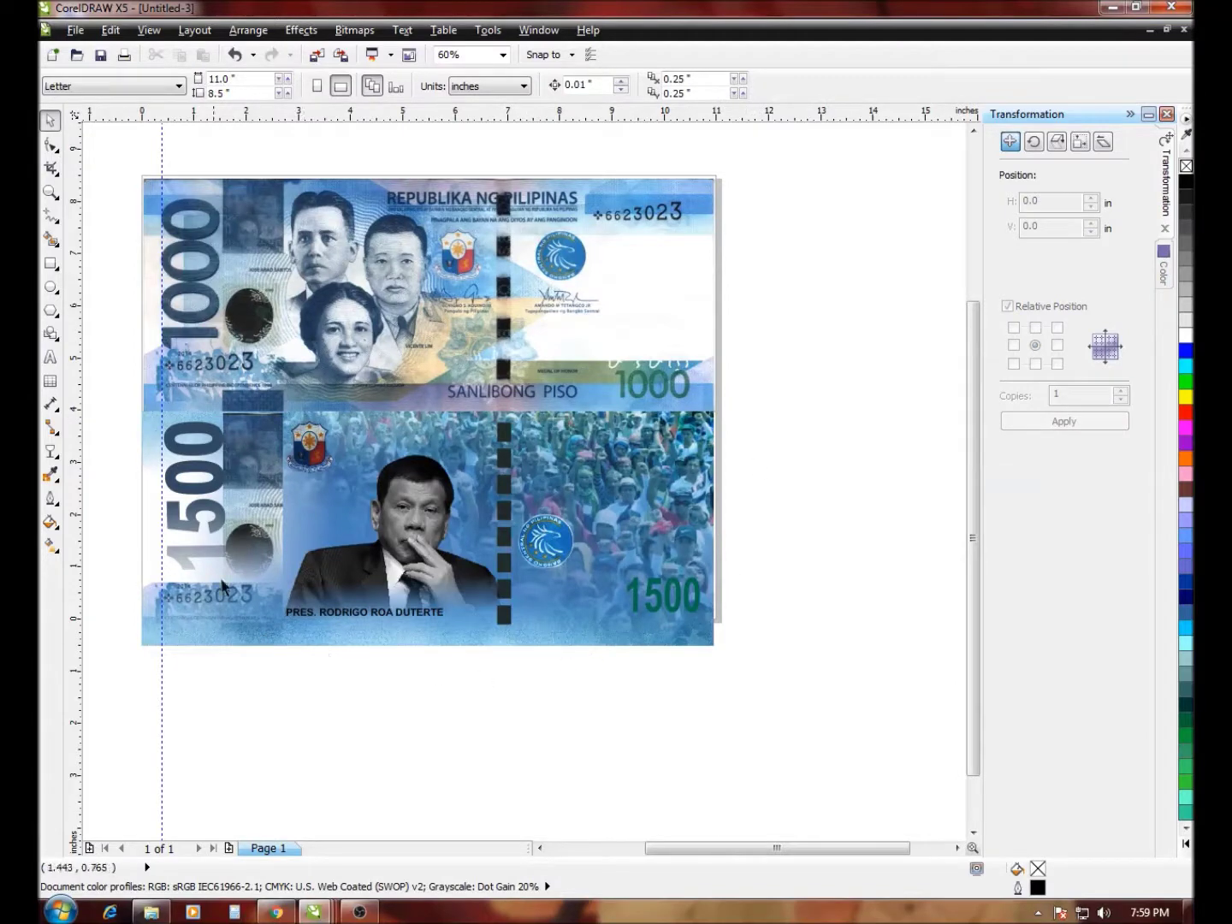
# Add the artistic text "SANLIBO LIMANDAANG PISO" in 24 pt Arial on the empty area below the 1500 note
pyautogui.click(51, 193)
pyautogui.moveTo(117, 357); pyautogui.dragTo(817, 708)
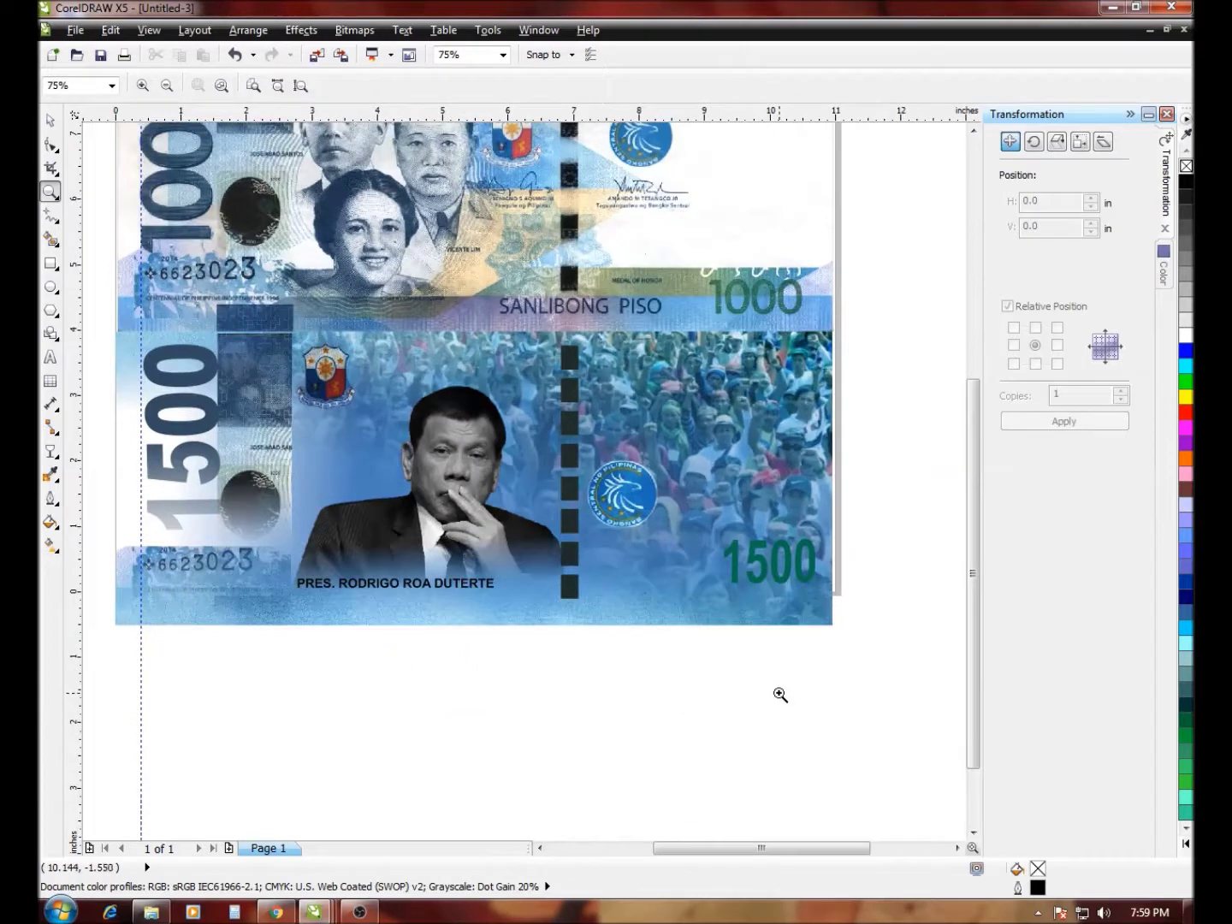
pyautogui.press('F8')
pyautogui.click(475, 743)
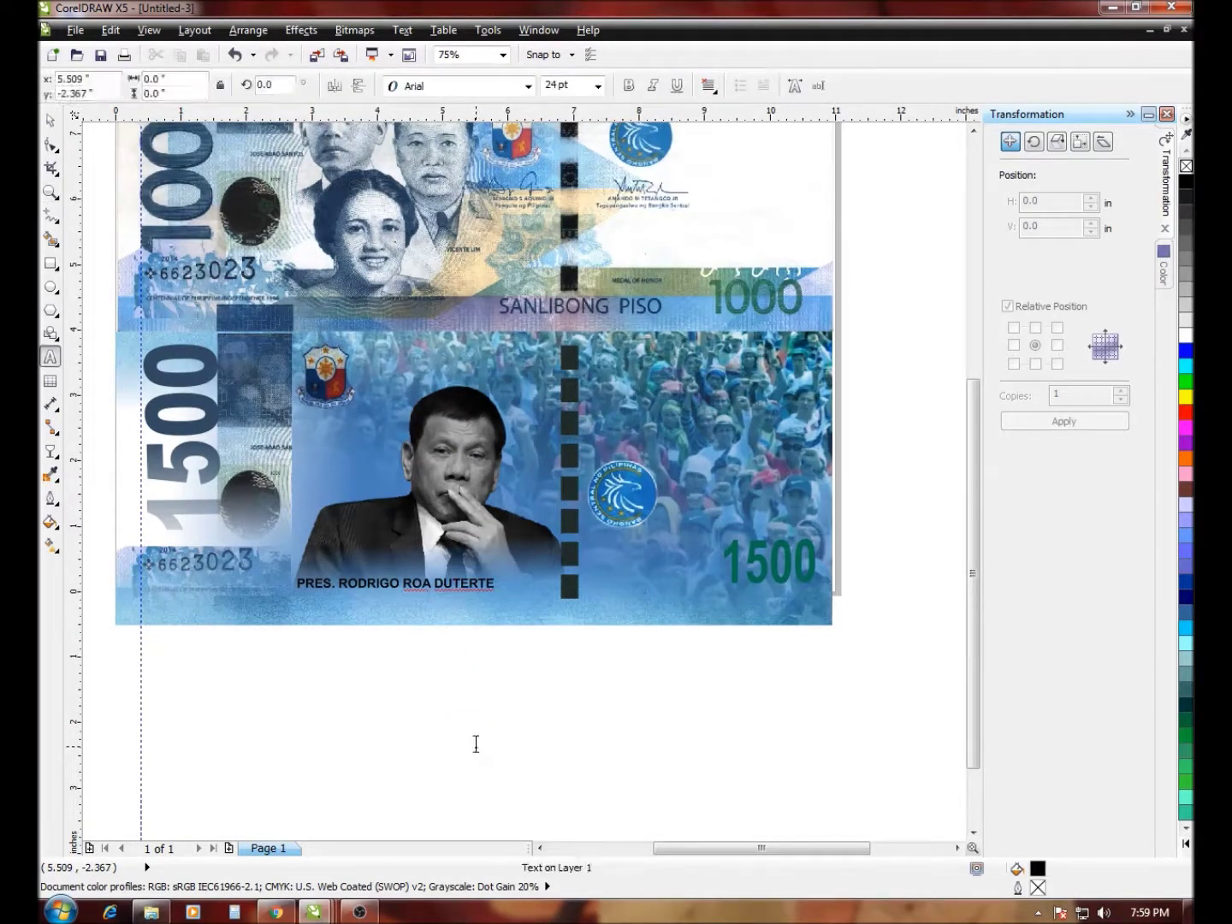
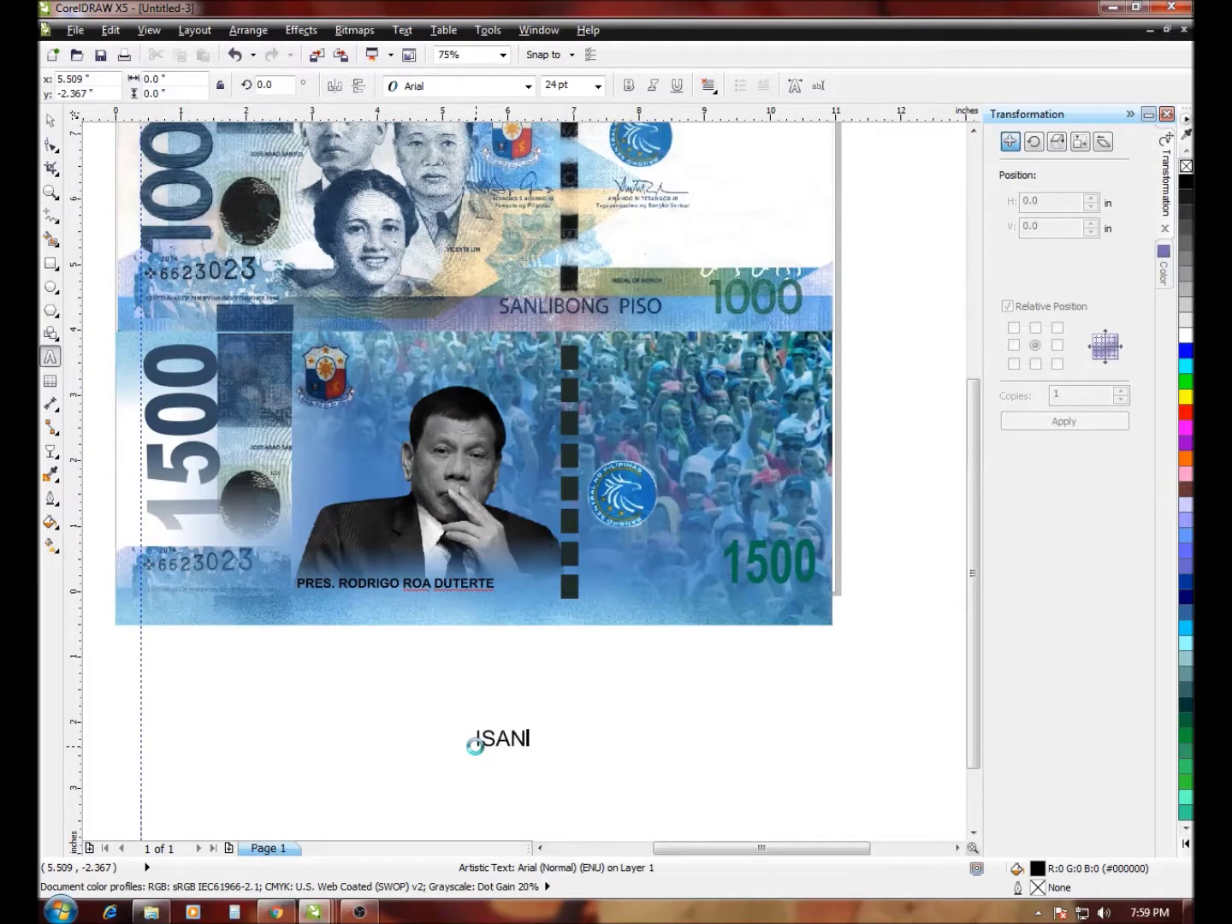
pyautogui.write('LIBO LIMAD')
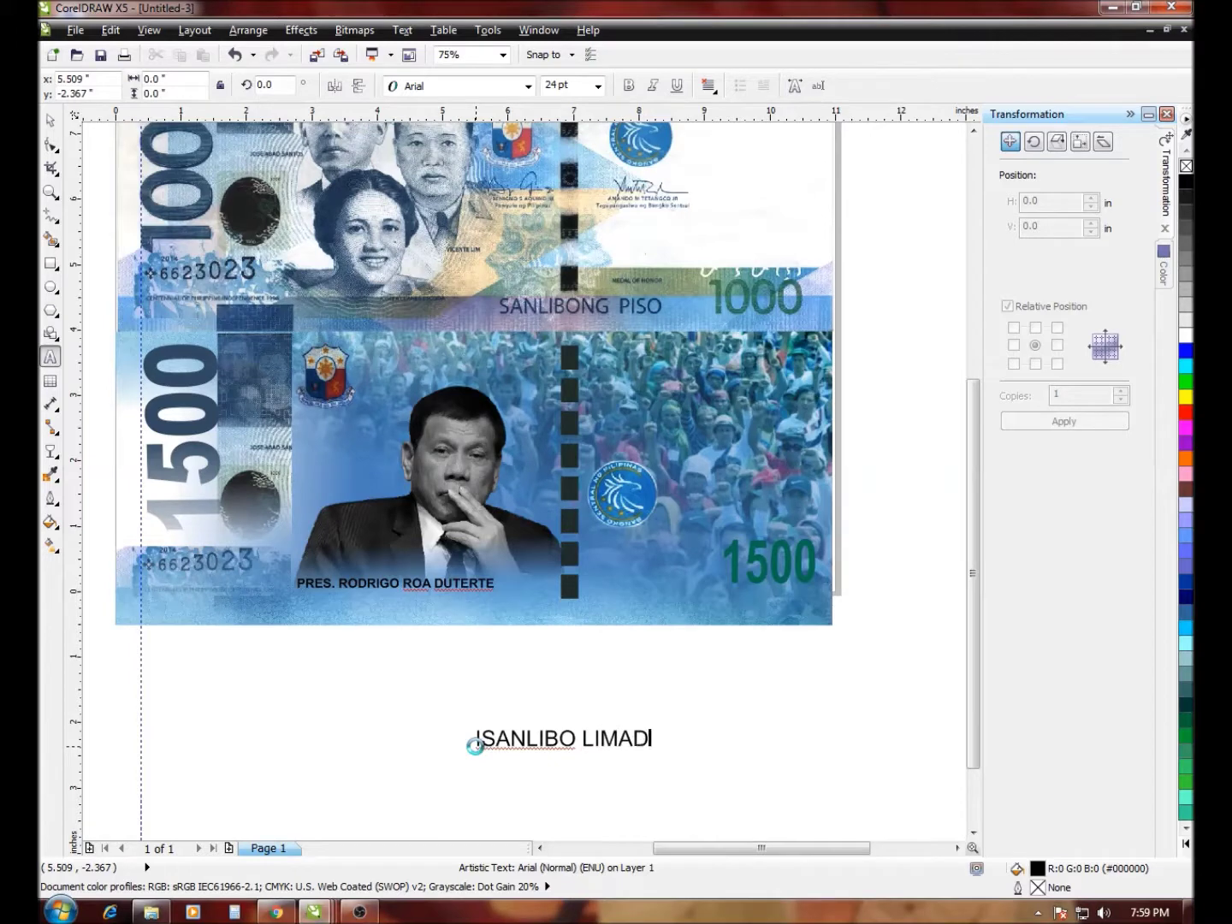
pyautogui.write('AANG PIS')
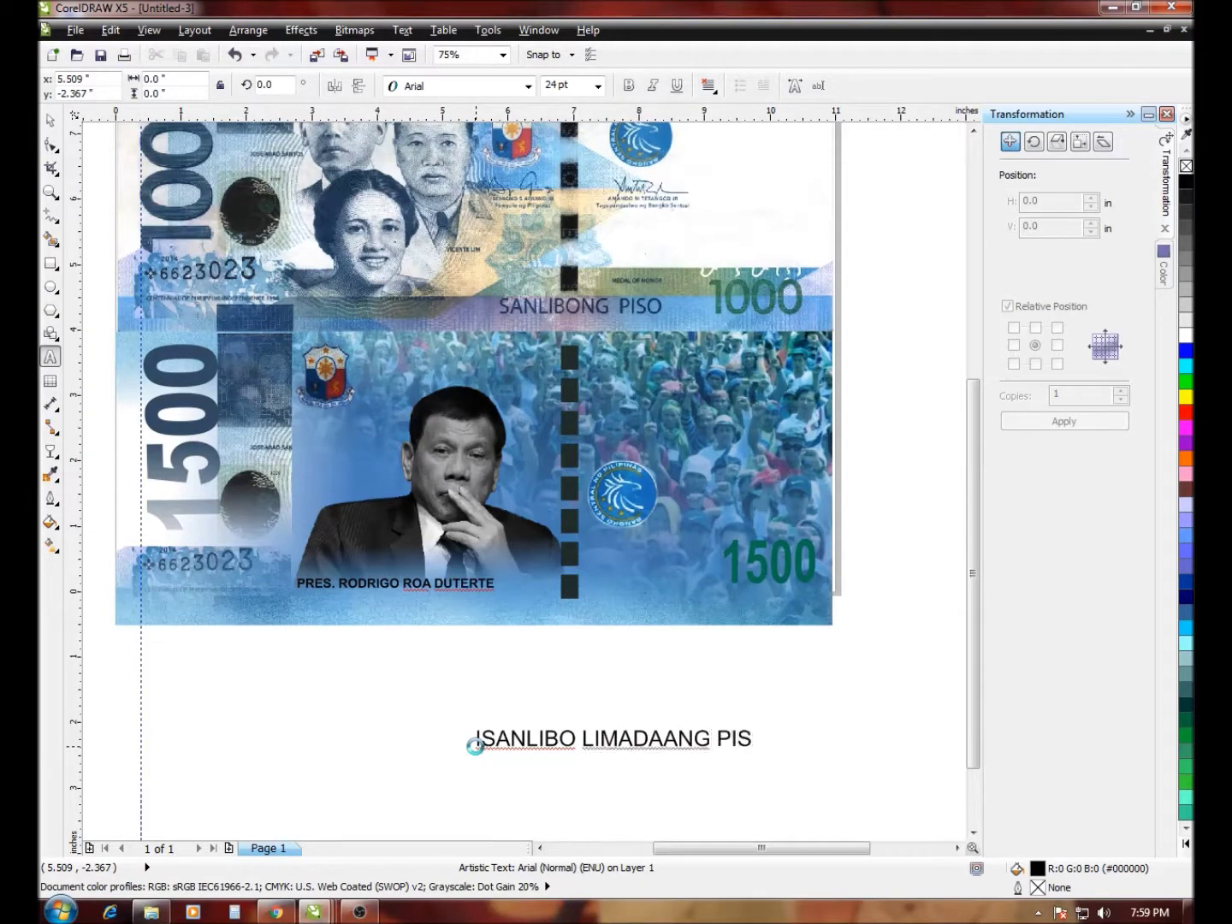
pyautogui.press('Escape')
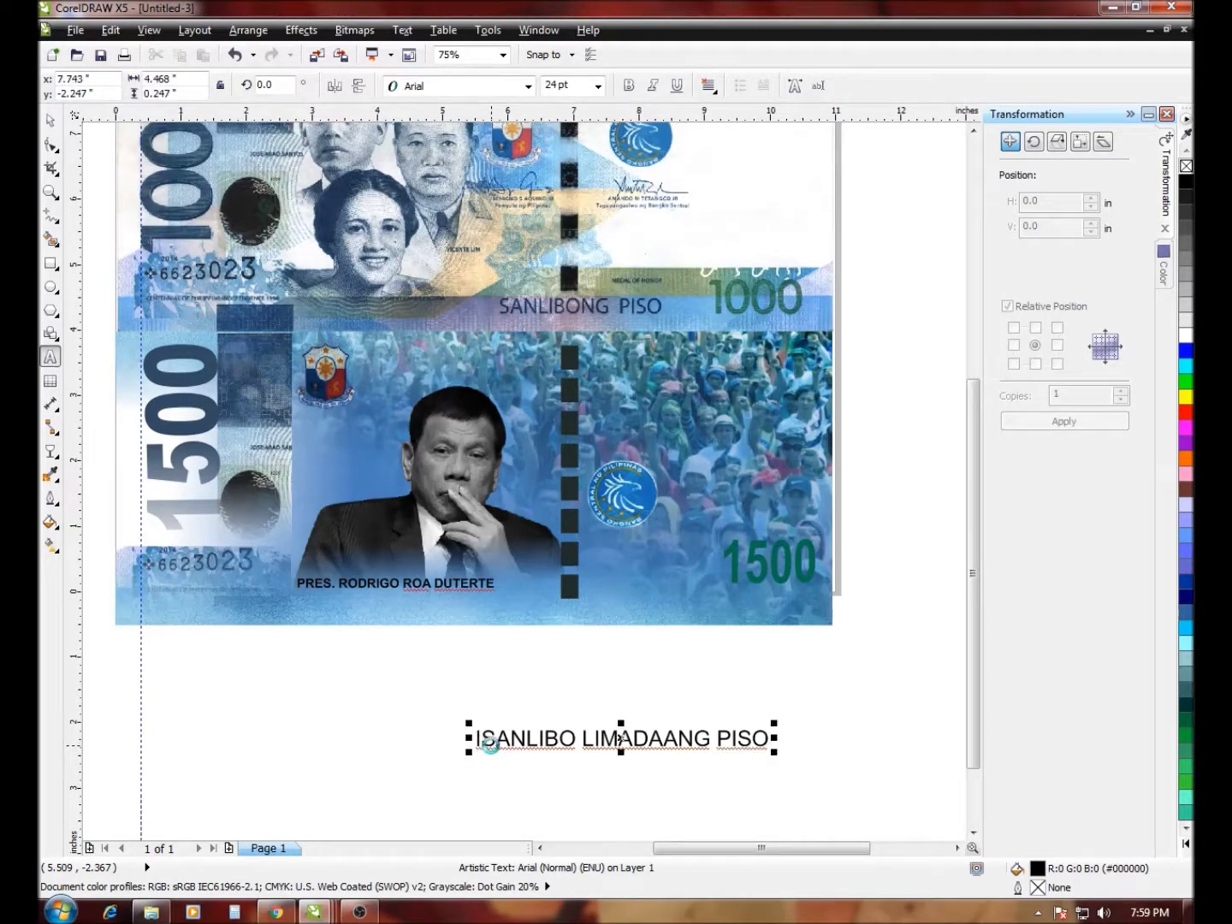
pyautogui.click(479, 738)
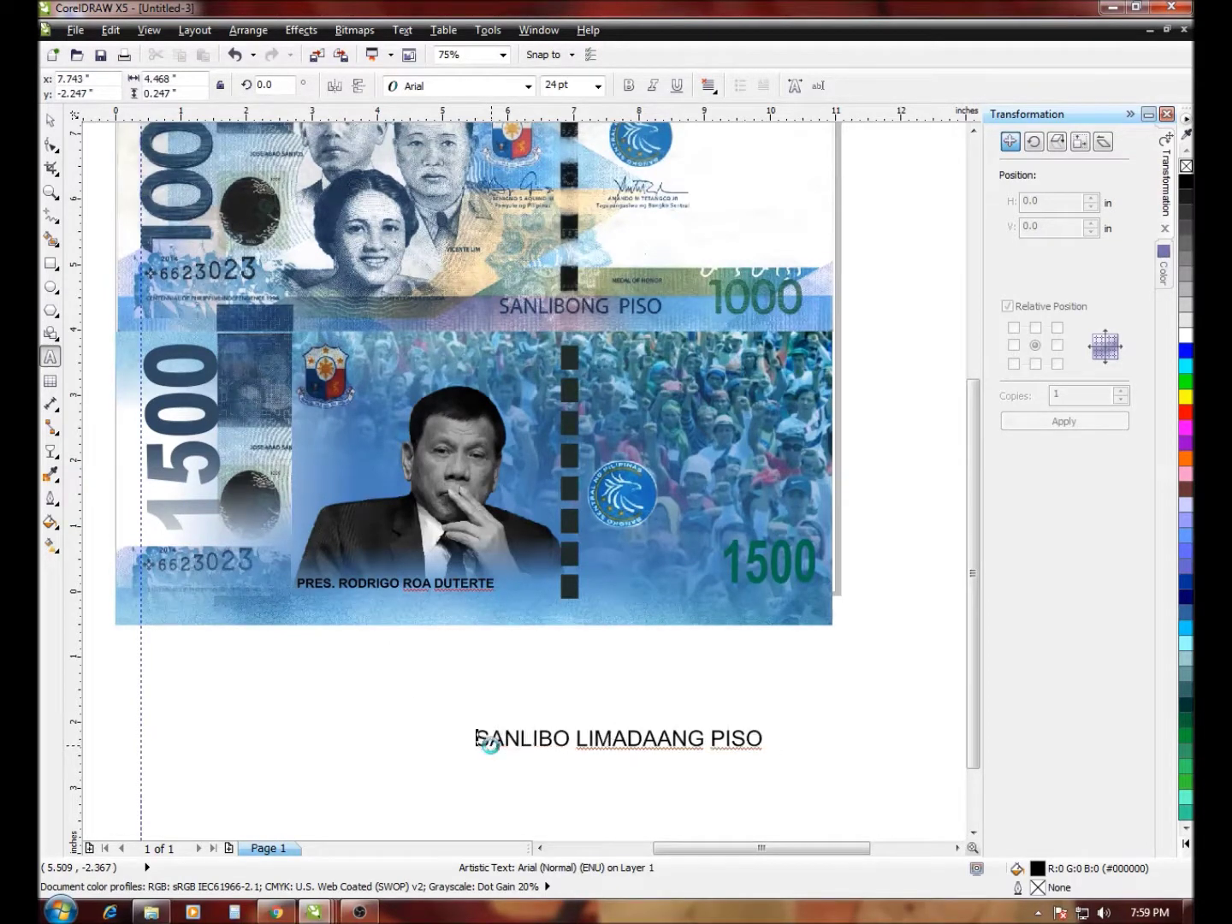
pyautogui.click(628, 737)
pyautogui.write('N')
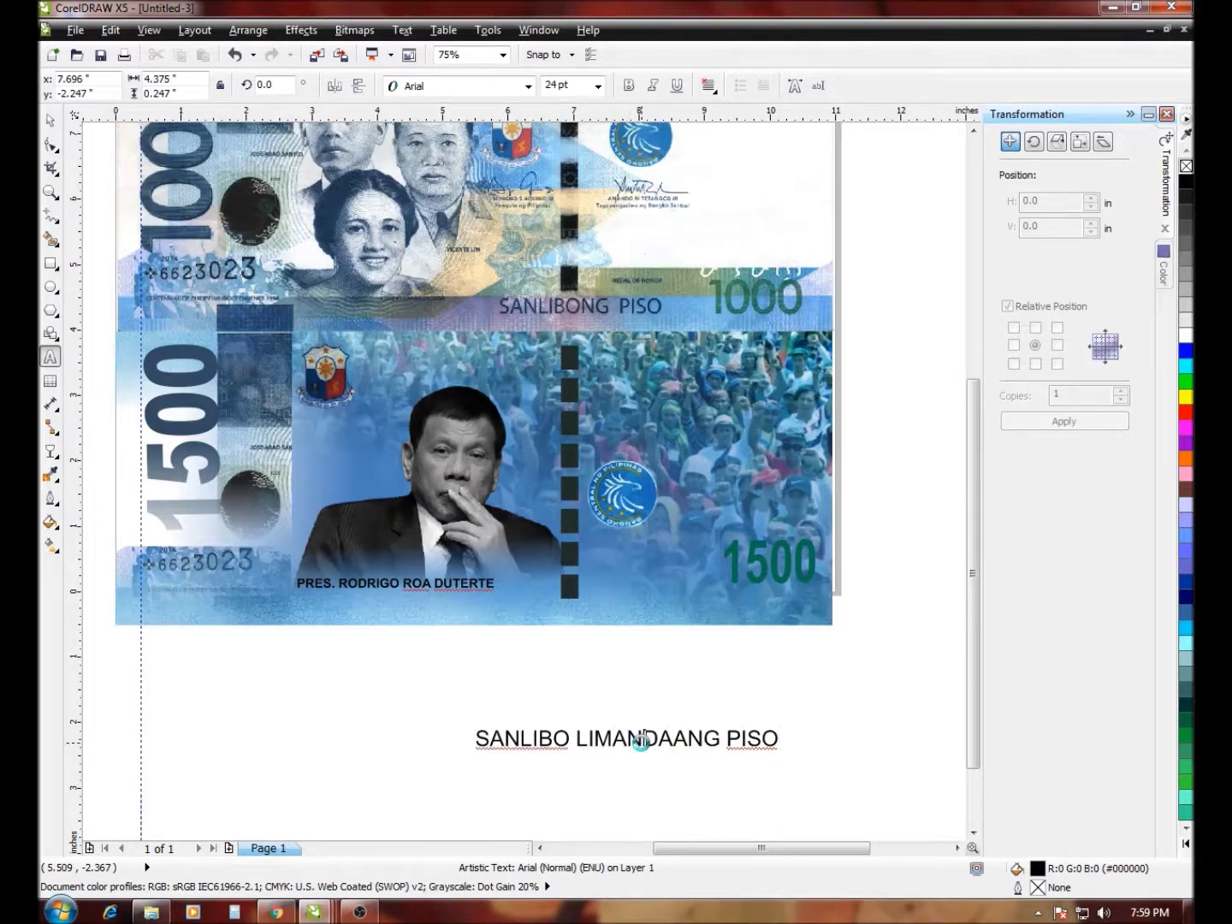
pyautogui.click(50, 124)
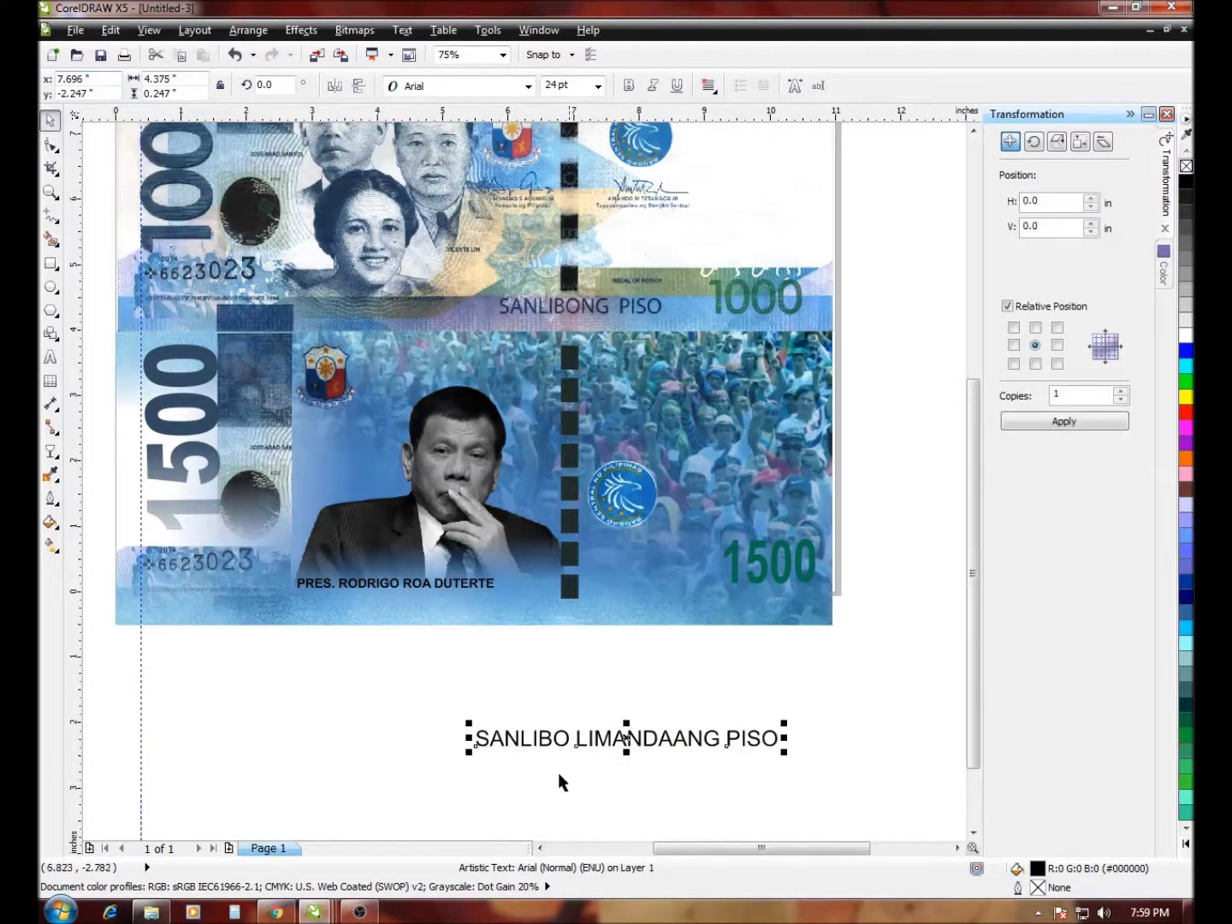
# Set the SANLIBO LIMANDAANG PISO text to 16 pt bold and place it near the note's lower edge at about X 6.925, Y -0.253 in
pyautogui.click(598, 86)
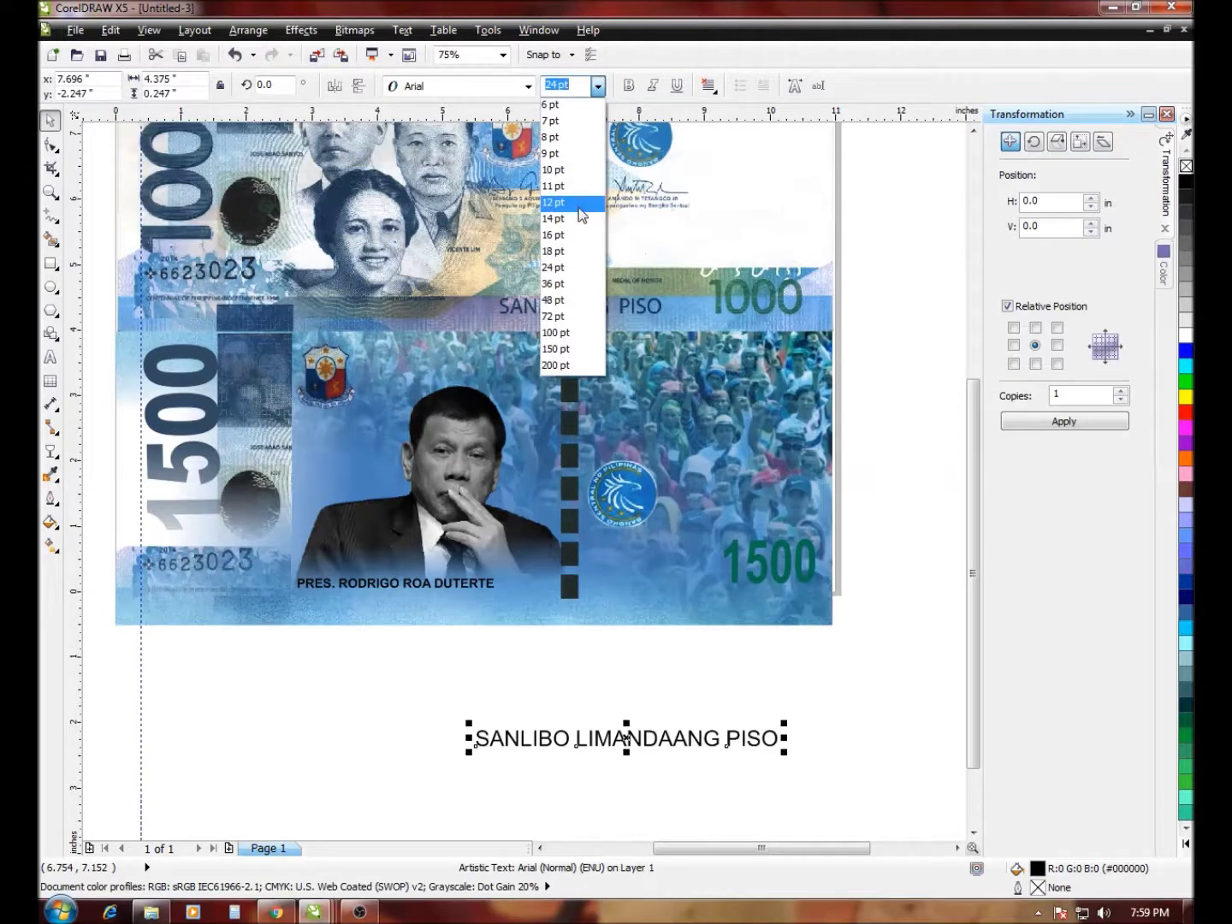
pyautogui.click(572, 236)
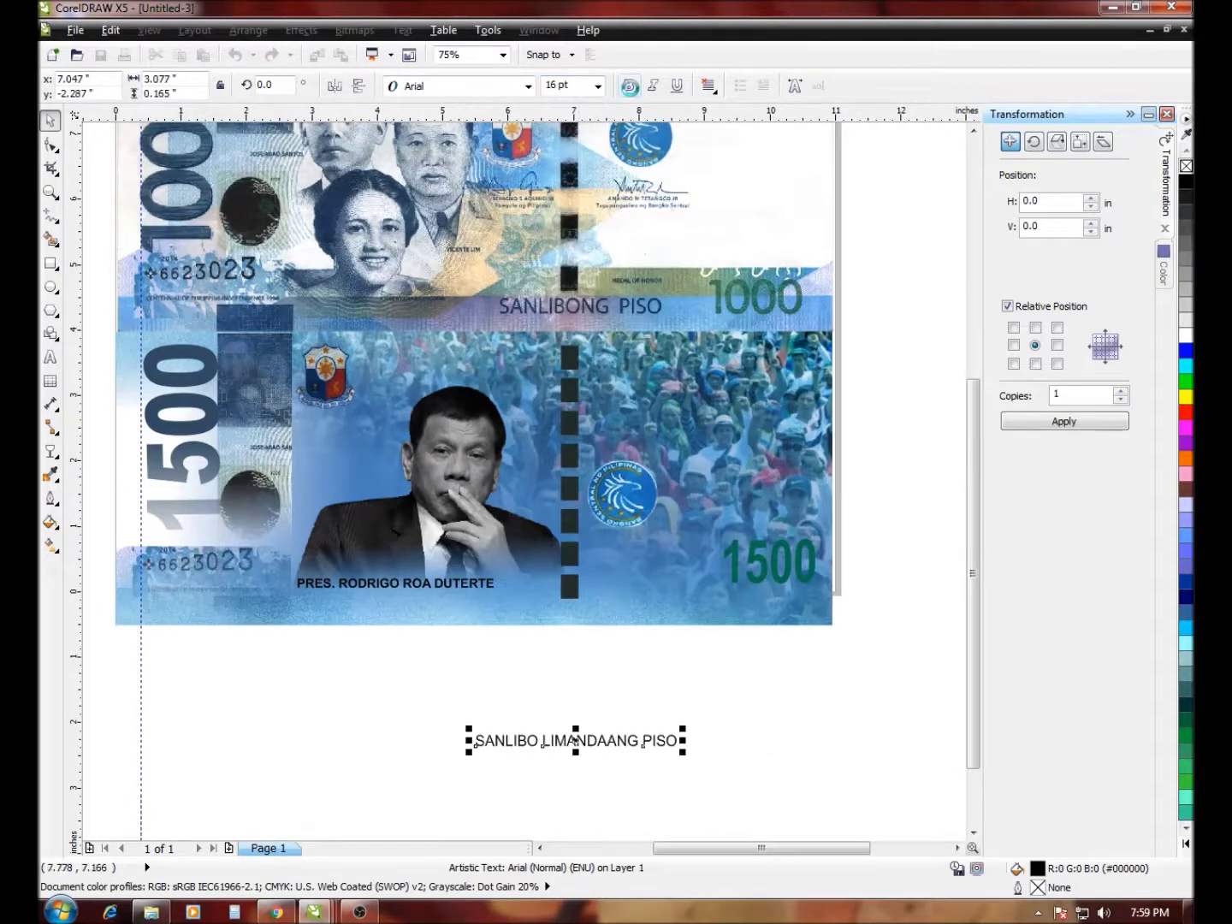
pyautogui.click(628, 85)
pyautogui.moveTo(583, 734); pyautogui.dragTo(571, 606)
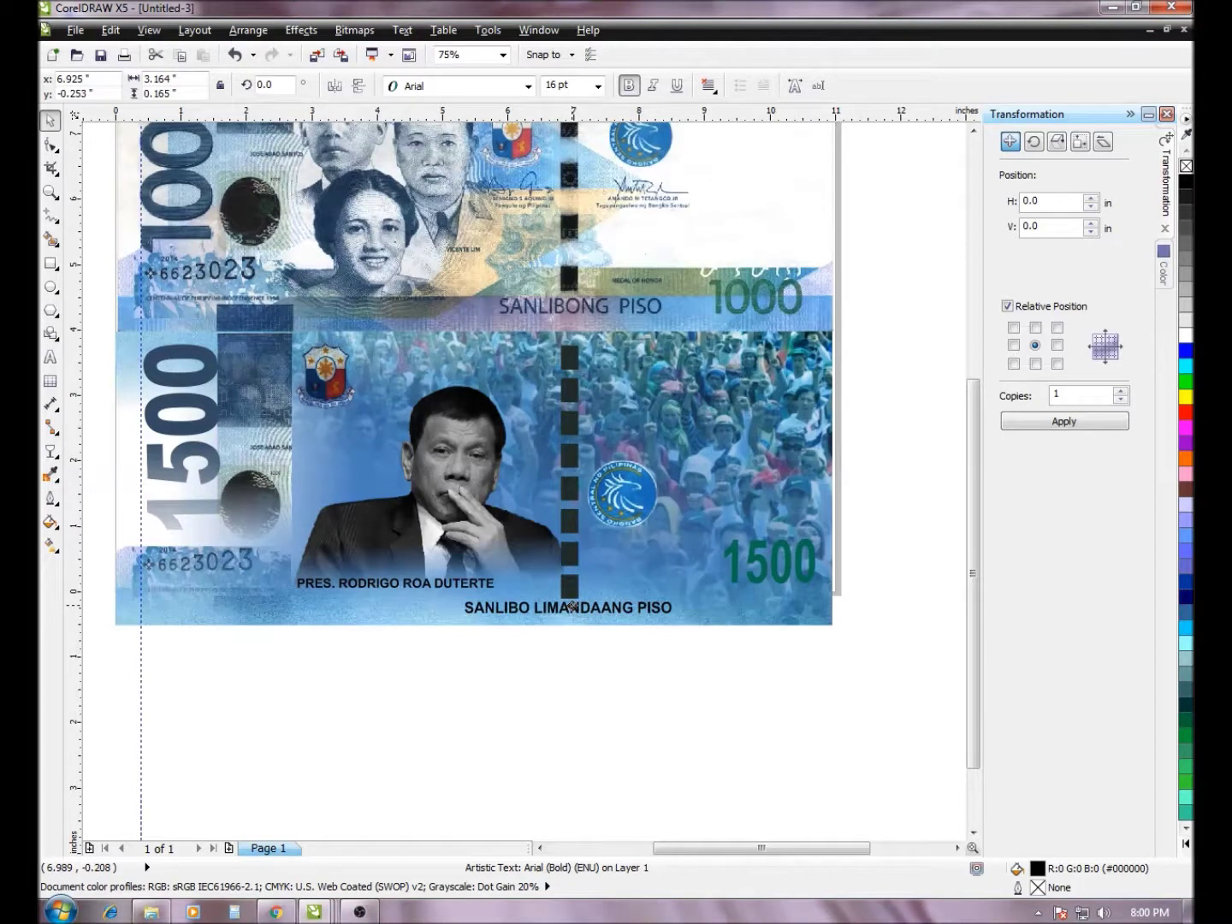
# Duplicate the SANLIBO LIMANDAANG PISO text below the note and change the copy's wording to "REPUBLIKA NG PILIPINAS"
pyautogui.moveTo(587, 606); pyautogui.dragTo(582, 695)
pyautogui.click(629, 723)
pyautogui.doubleClick(577, 693)
pyautogui.click(577, 692)
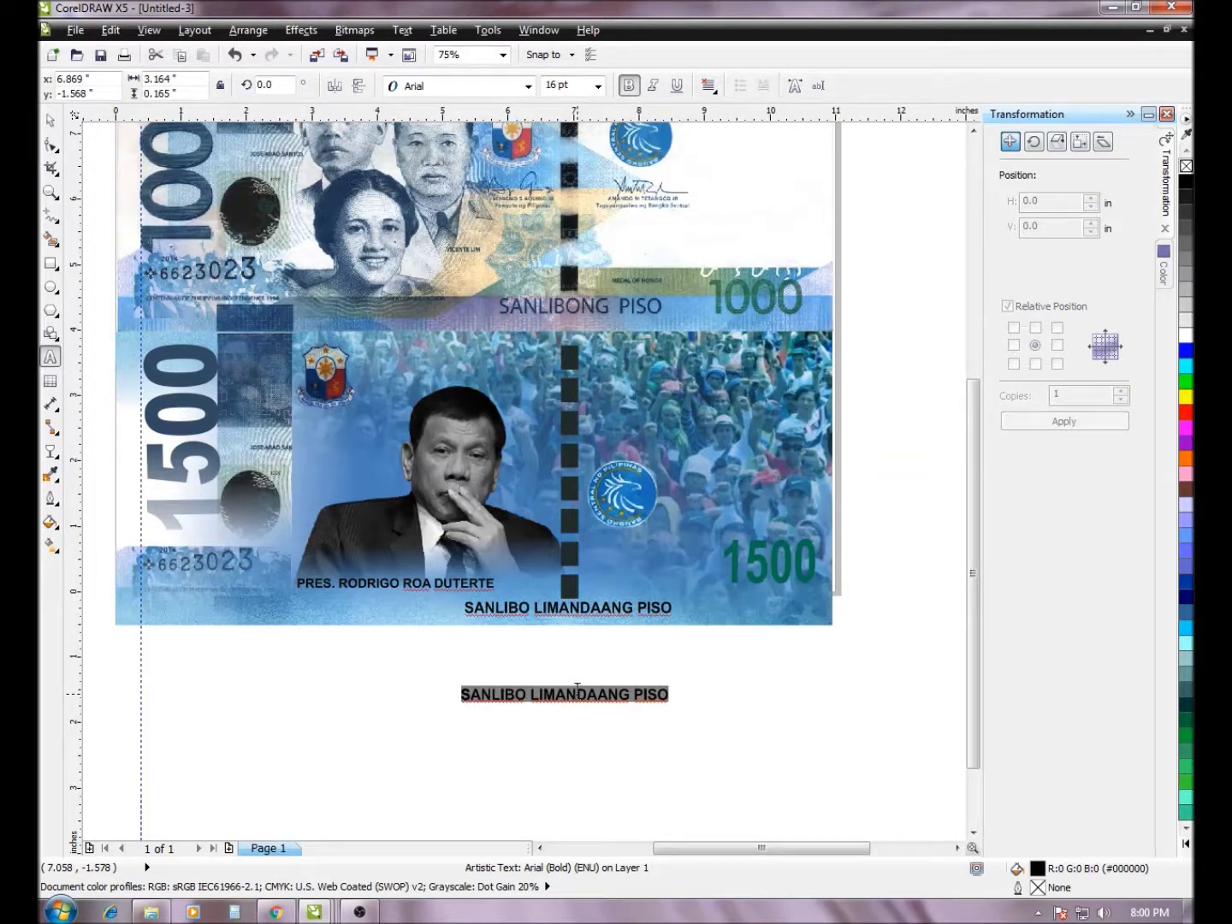
pyautogui.write('REPUBLIKA NG PILIPINAS')
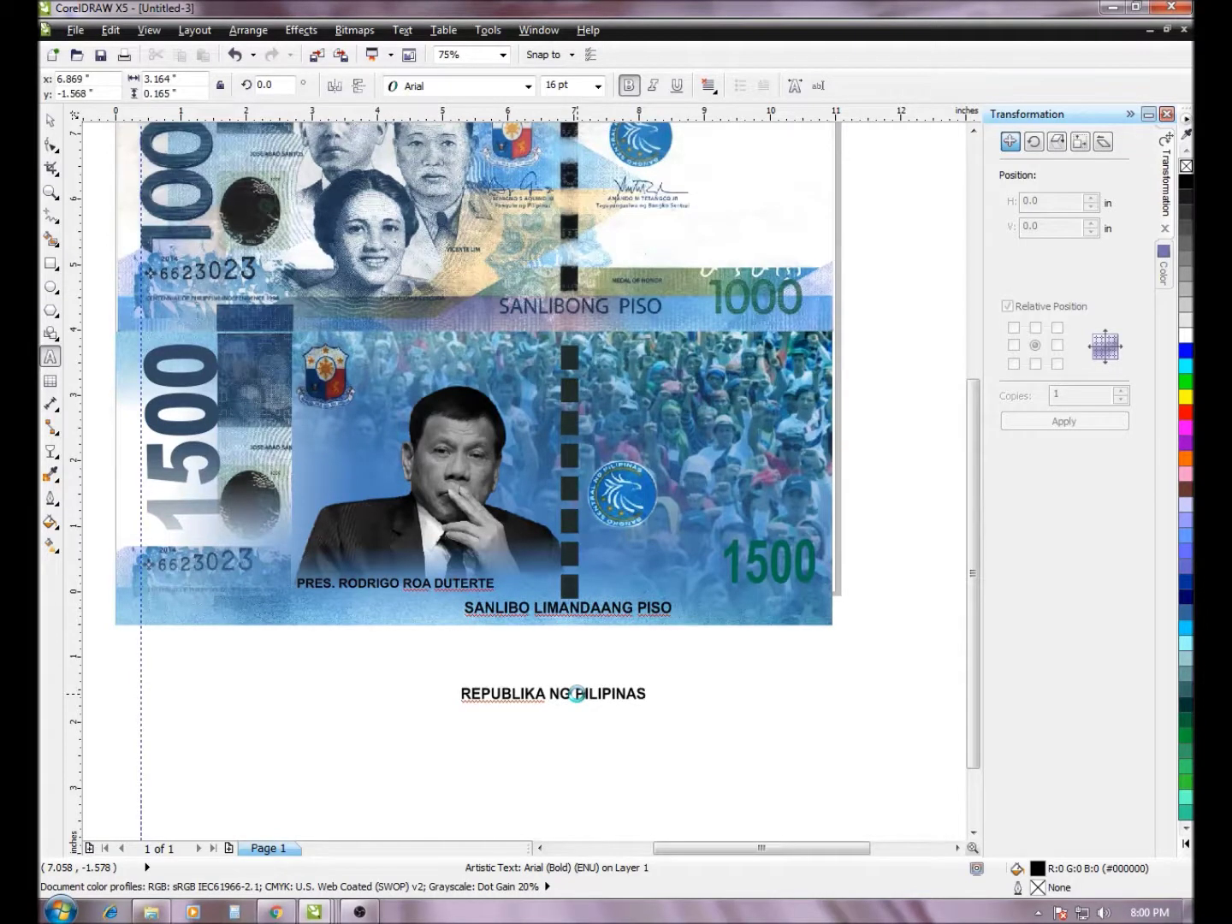
pyautogui.click(51, 121)
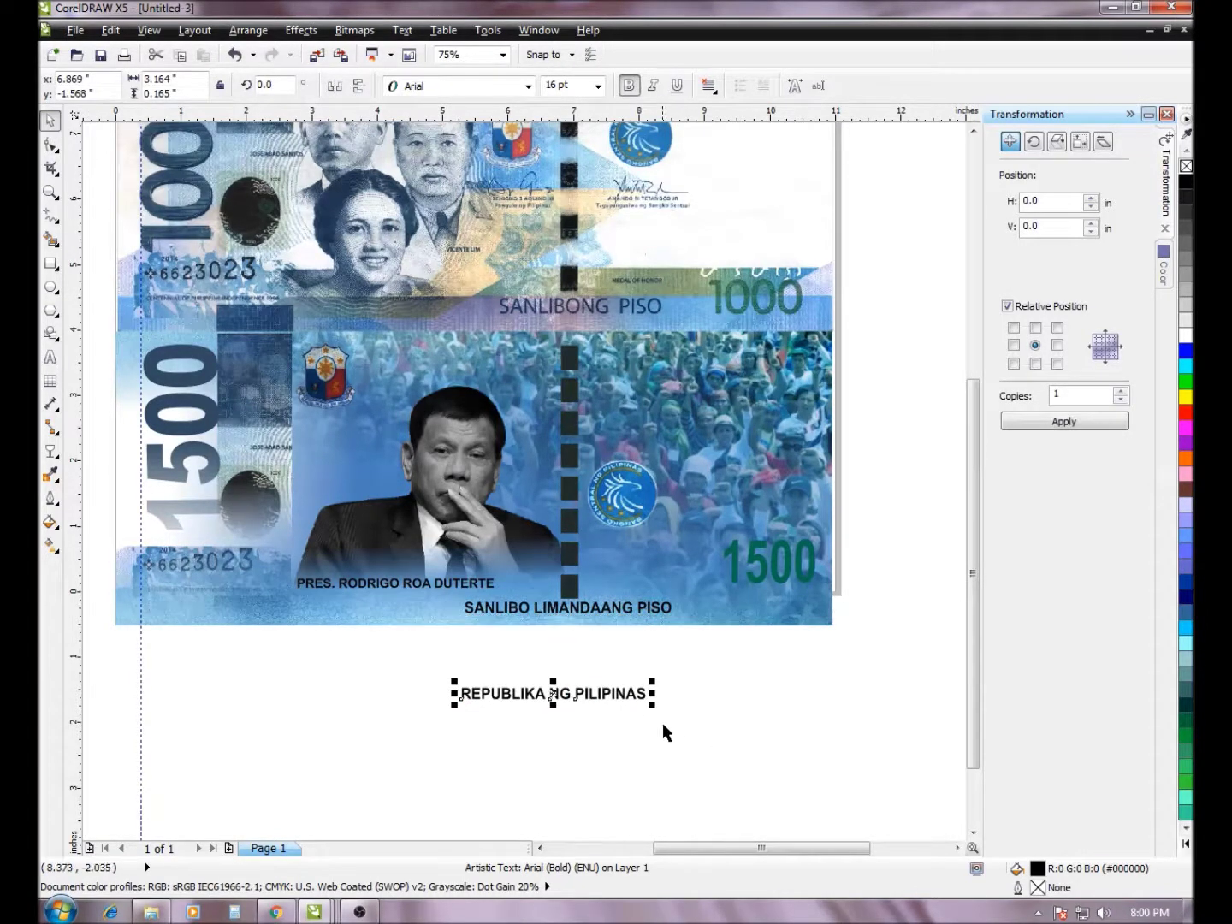
# Enlarge the REPUBLIKA NG PILIPINAS text to about 31 pt and move it to the top of the 1500 note
pyautogui.moveTo(654, 705); pyautogui.dragTo(829, 780)
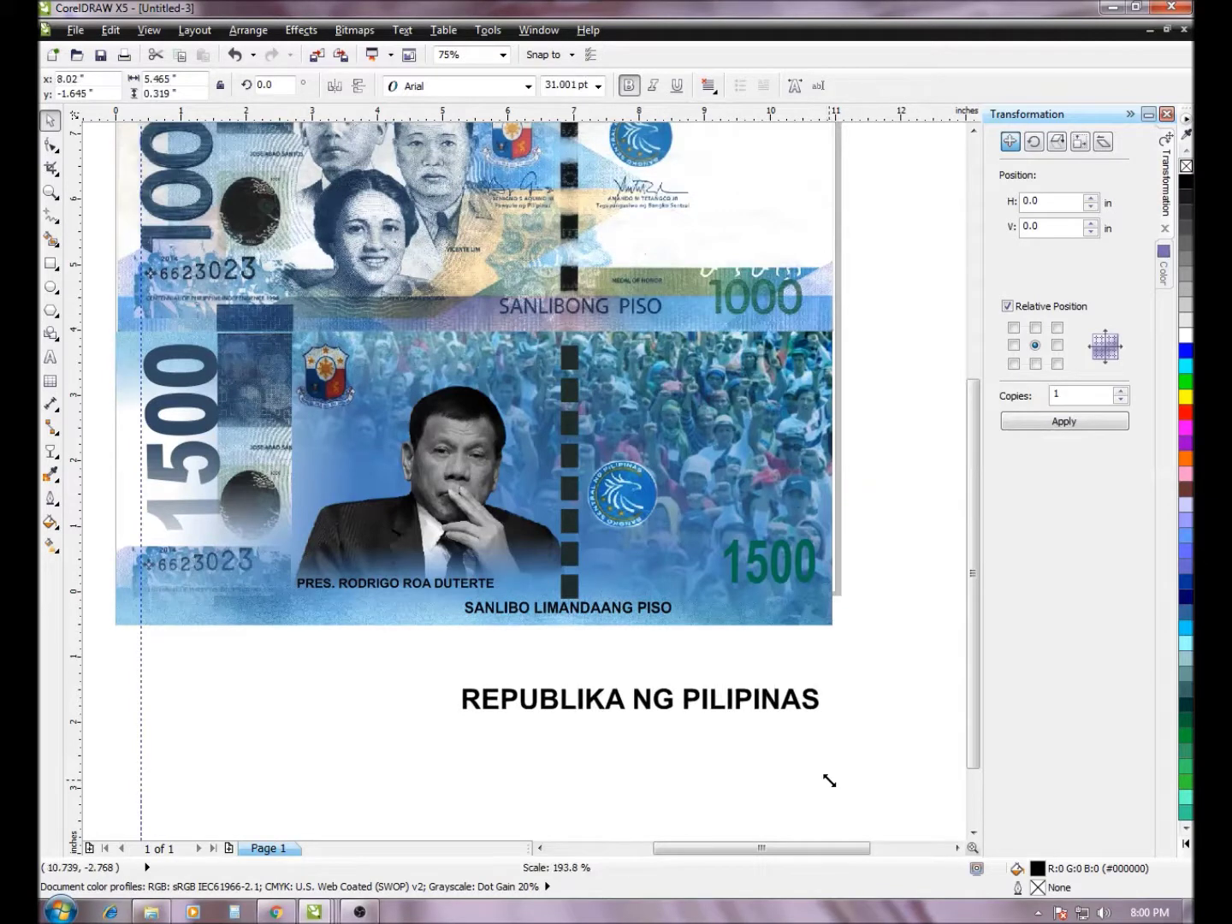
pyautogui.moveTo(685, 701); pyautogui.dragTo(594, 354)
pyautogui.click(553, 698)
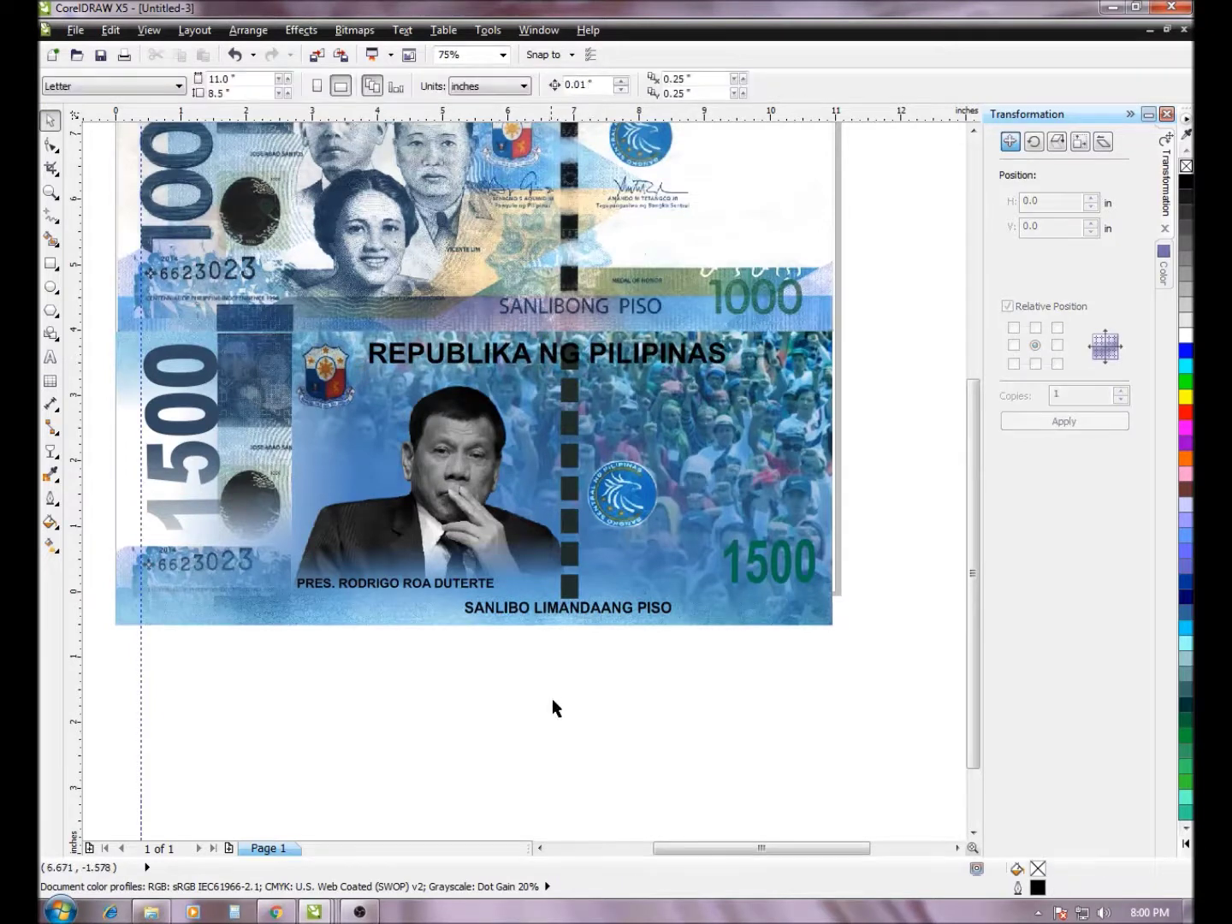
# Delete the security-thread dash behind the REPUBLIKA NG PILIPINAS title and nudge the remaining dashes slightly up
pyautogui.click(571, 367)
pyautogui.keyDown('alt'); pyautogui.click(568, 367); pyautogui.keyUp('alt')
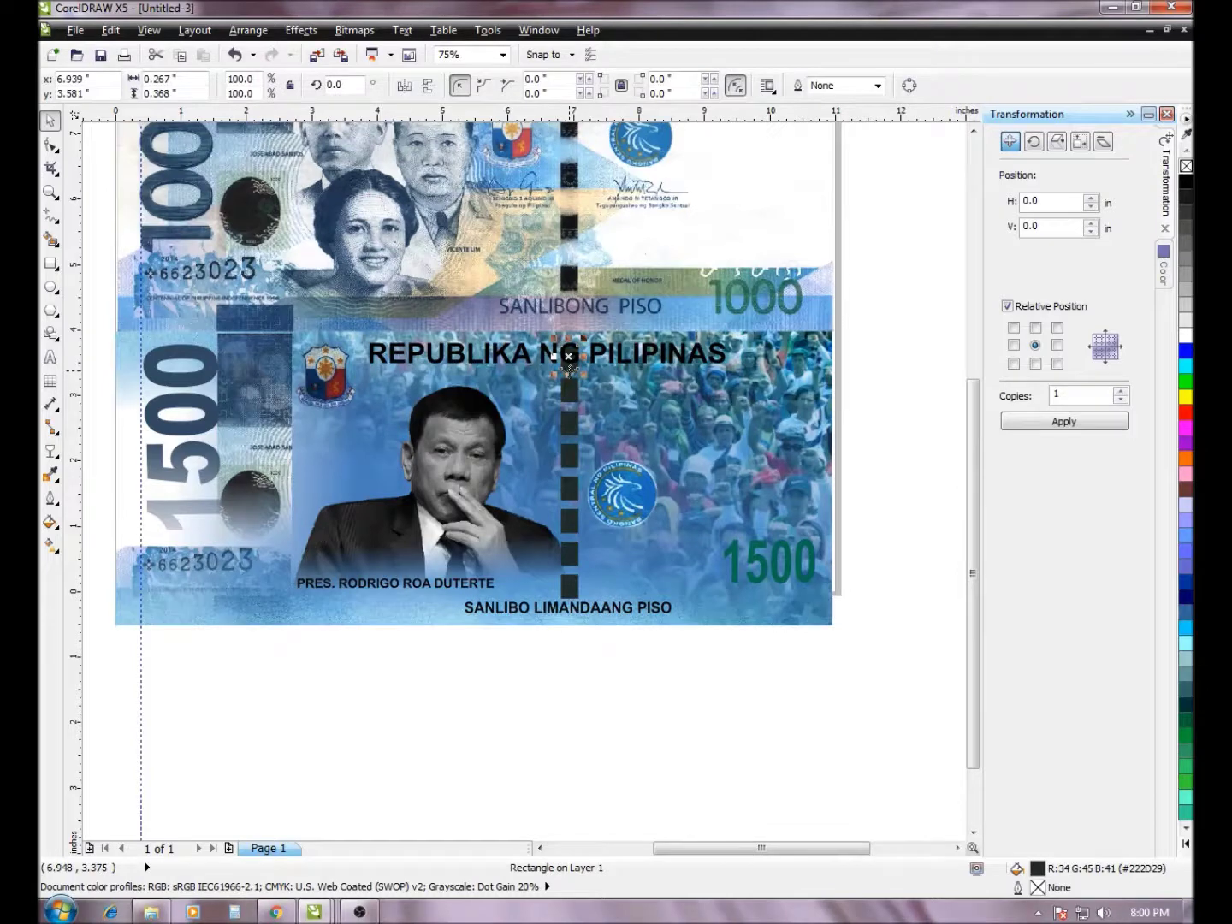
pyautogui.press('Escape')
pyautogui.moveTo(523, 652); pyautogui.dragTo(610, 381)
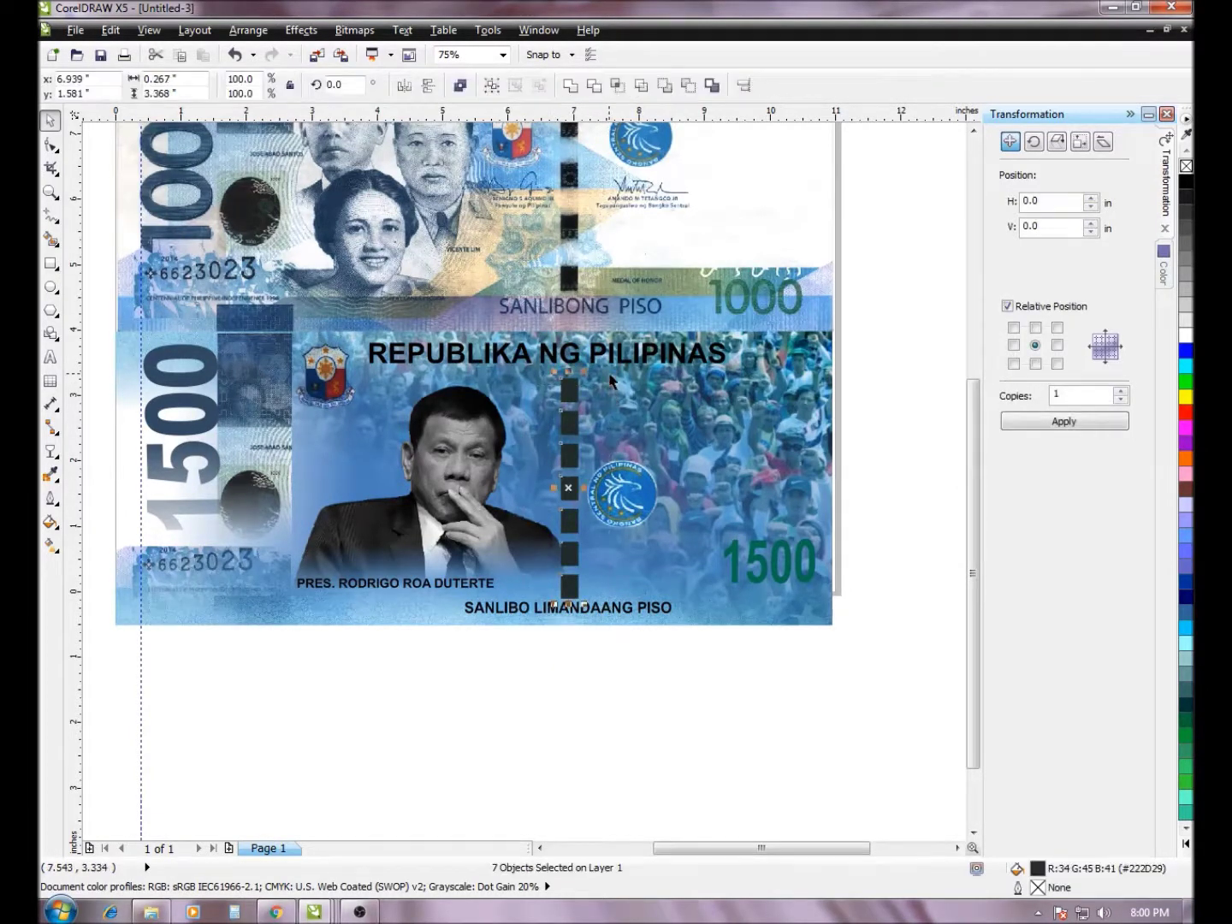
pyautogui.click(575, 661)
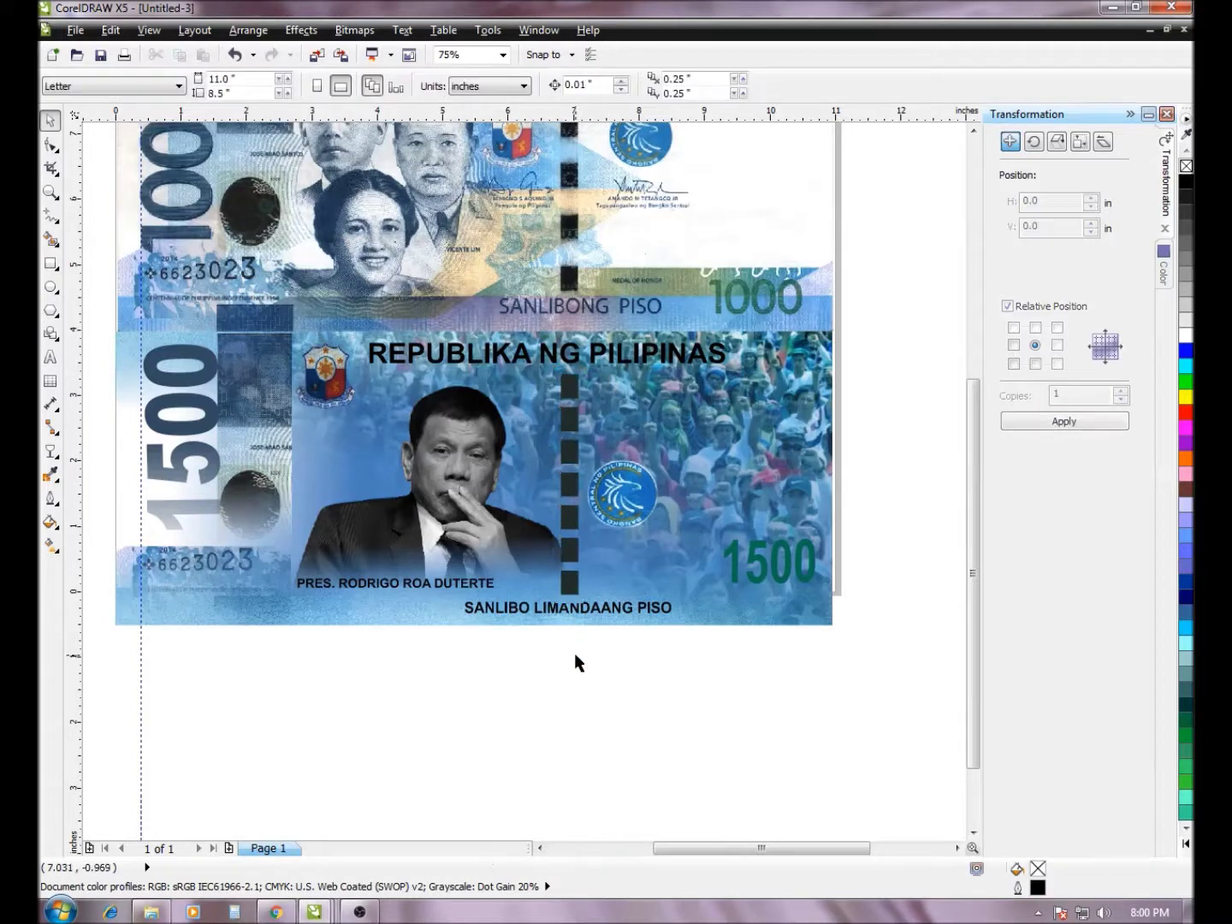
# Move the round bank seal down to about X 7.814, Y 0.717 in, beside the green 1500 text
pyautogui.click(623, 506)
pyautogui.moveTo(623, 515); pyautogui.dragTo(625, 566)
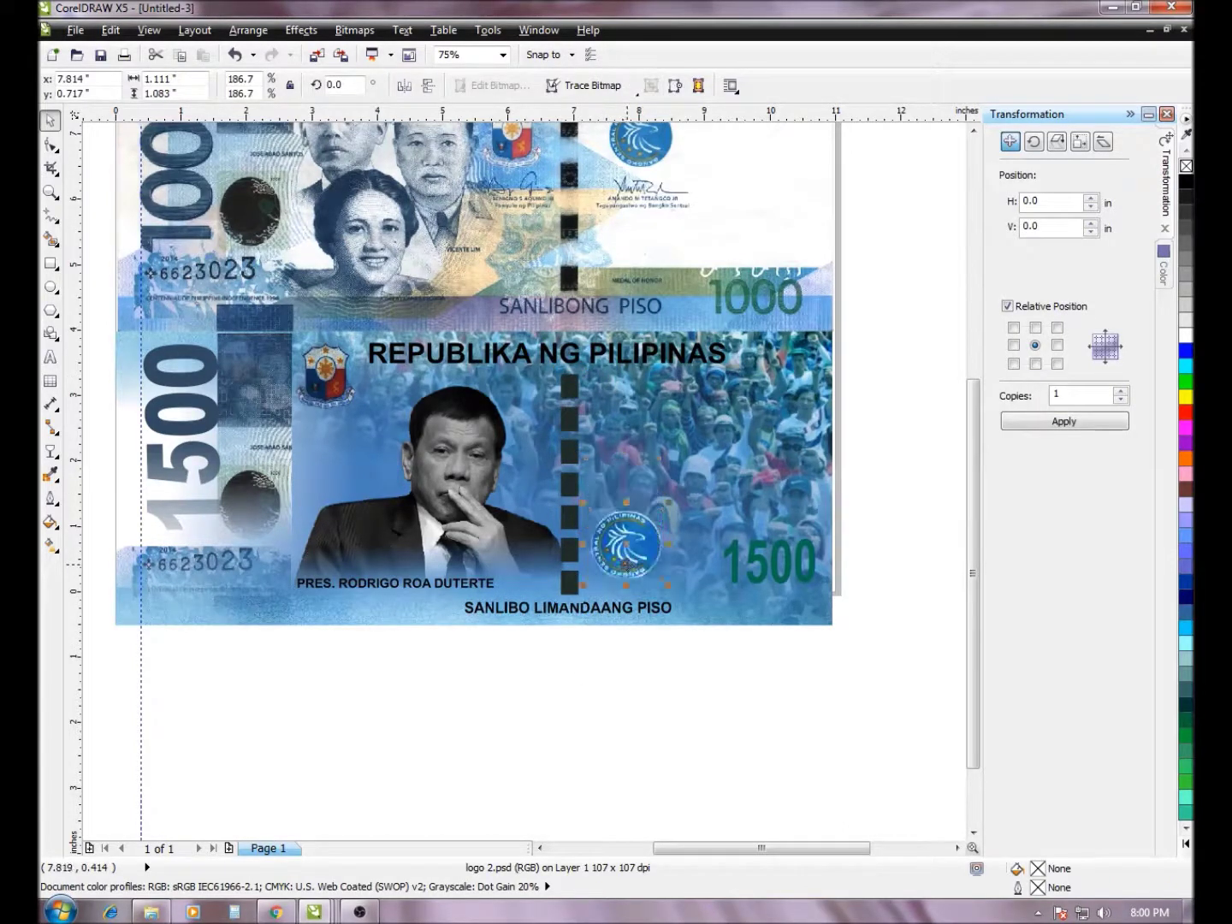
pyautogui.click(617, 684)
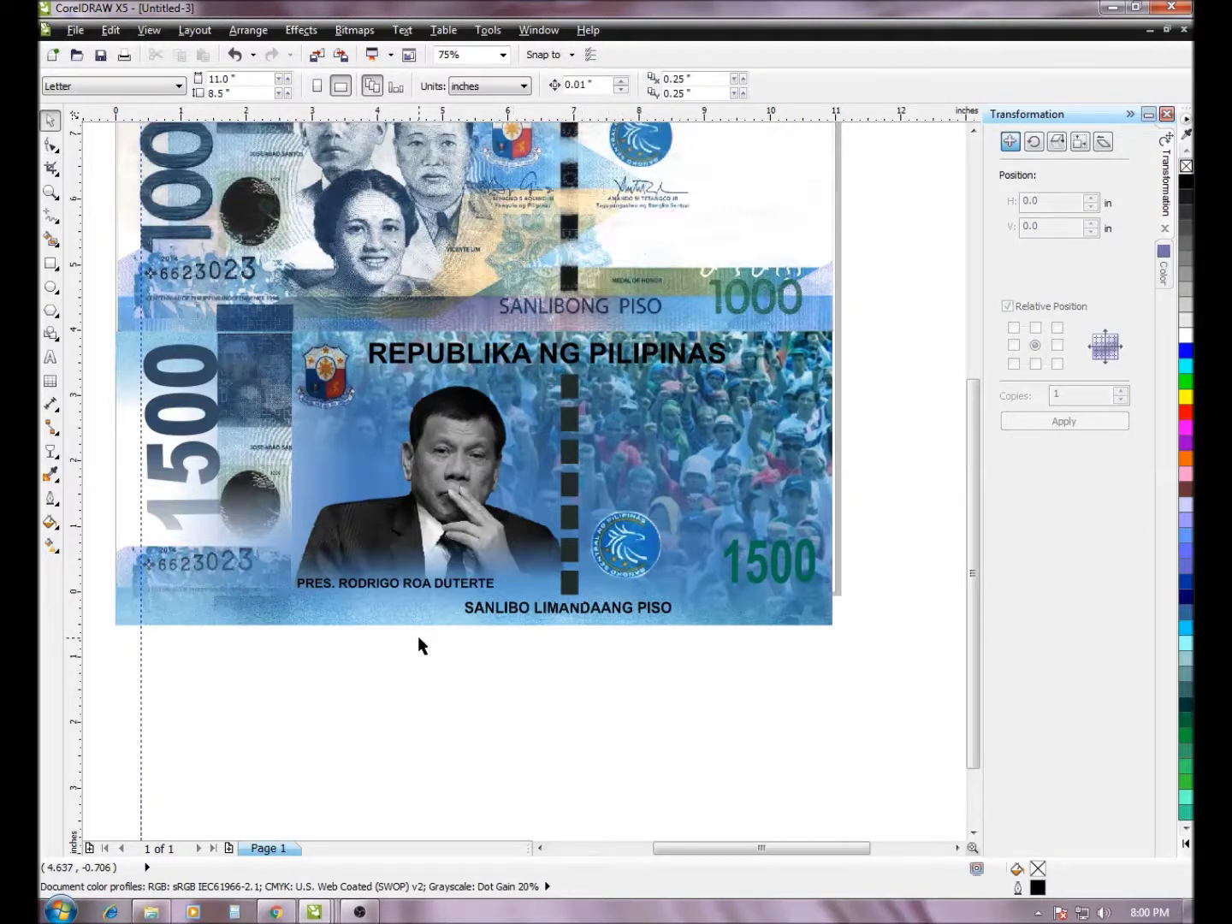
# Shrink the portrait to about 4.563 by 3.479 in and position it at about X 4.685, Y 1.365 in
pyautogui.click(441, 513)
pyautogui.moveTo(446, 511); pyautogui.dragTo(447, 517)
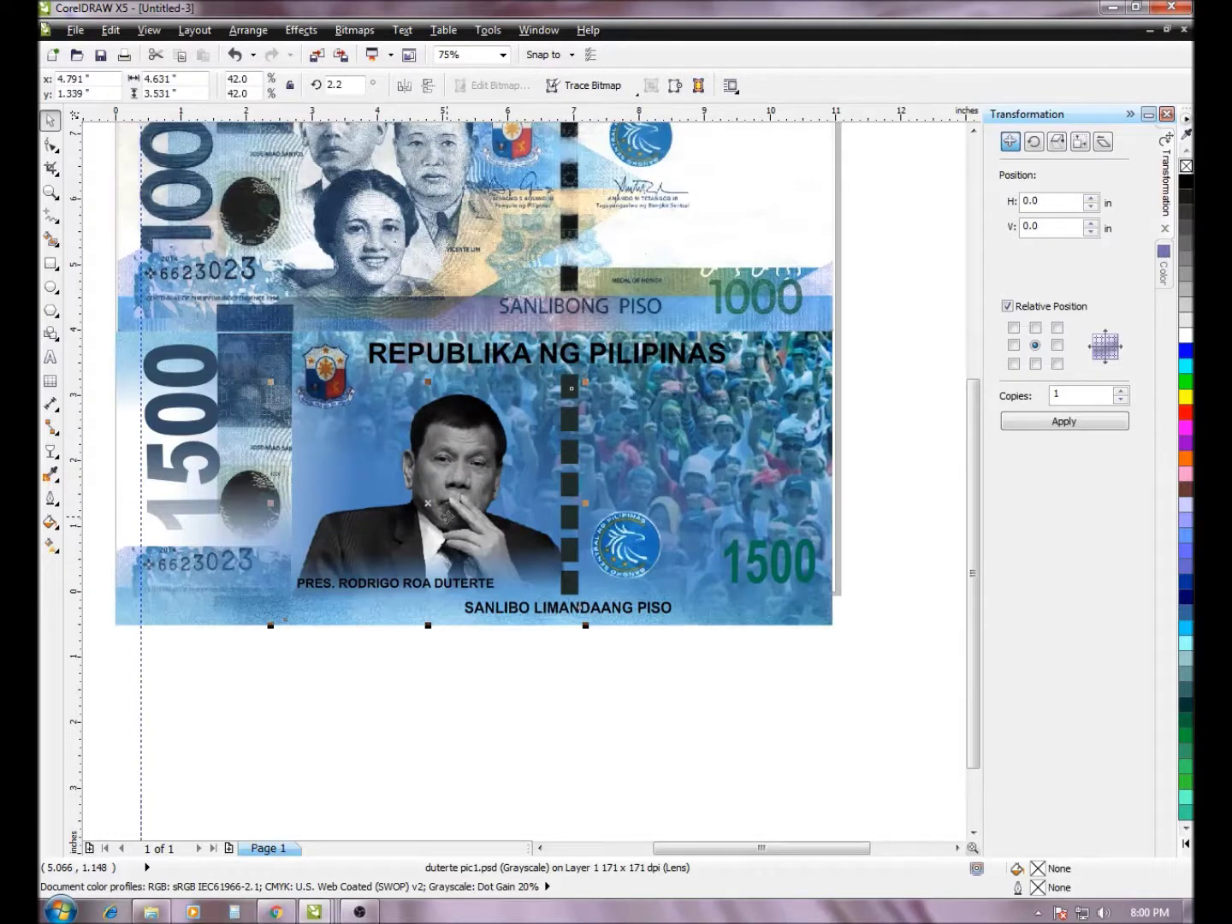
pyautogui.moveTo(269, 629); pyautogui.dragTo(273, 625)
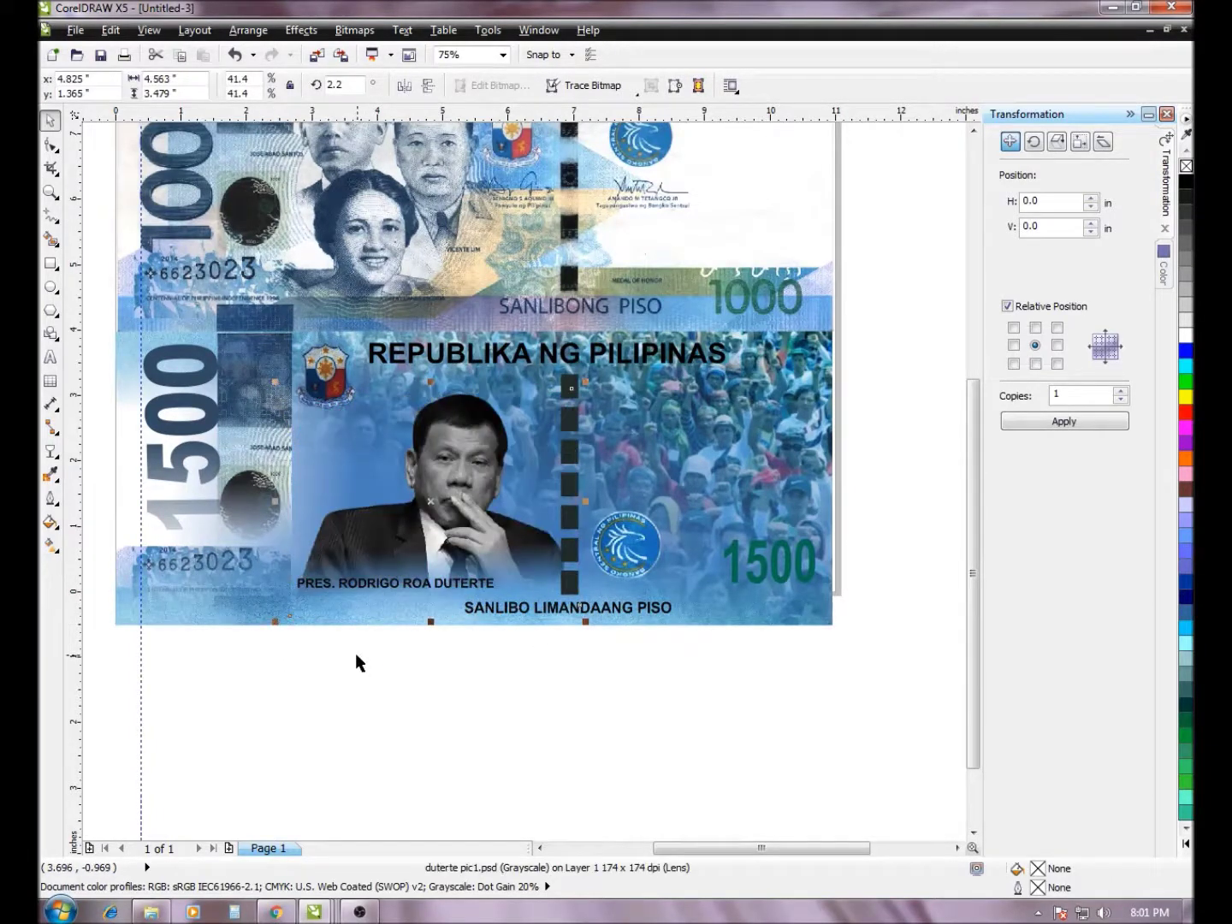
pyautogui.press('Left')
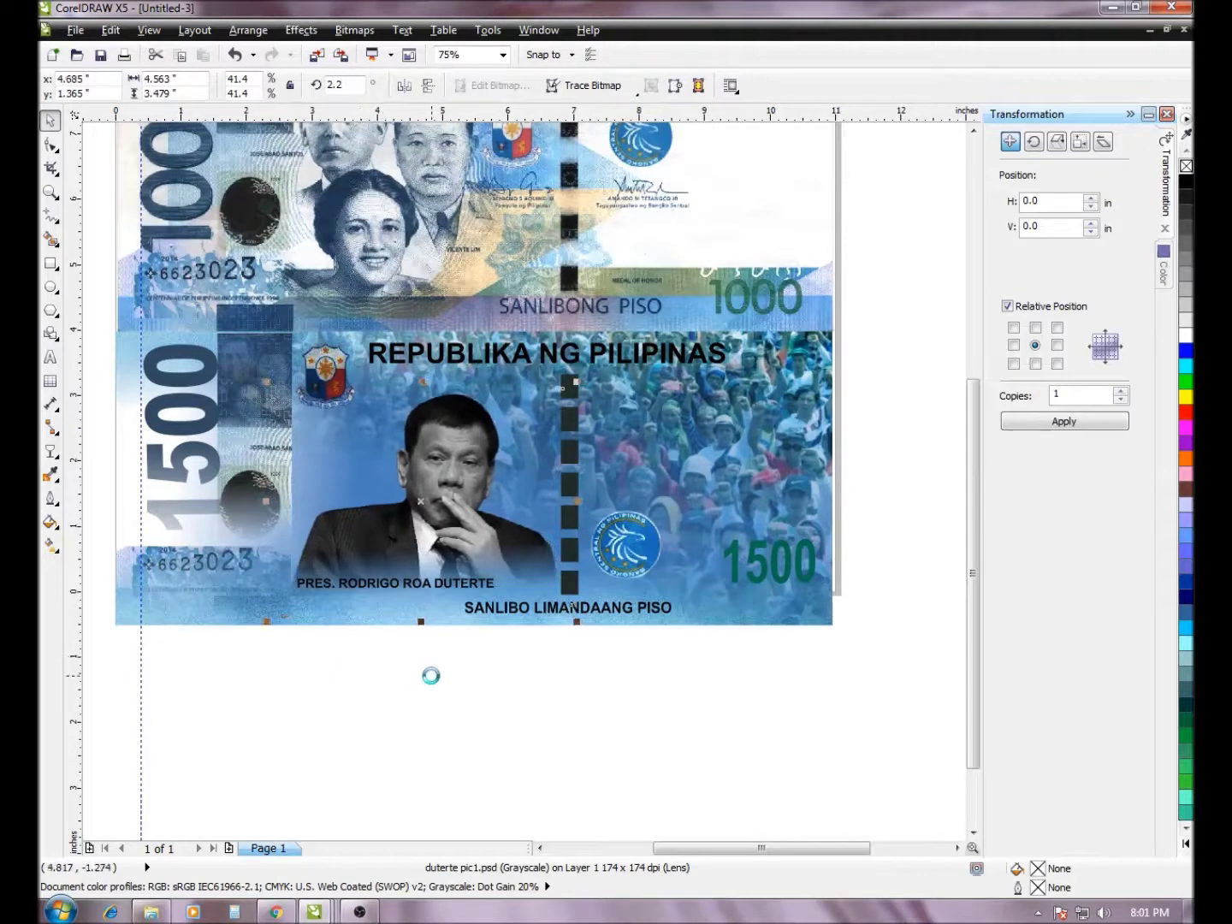
pyautogui.click(431, 674)
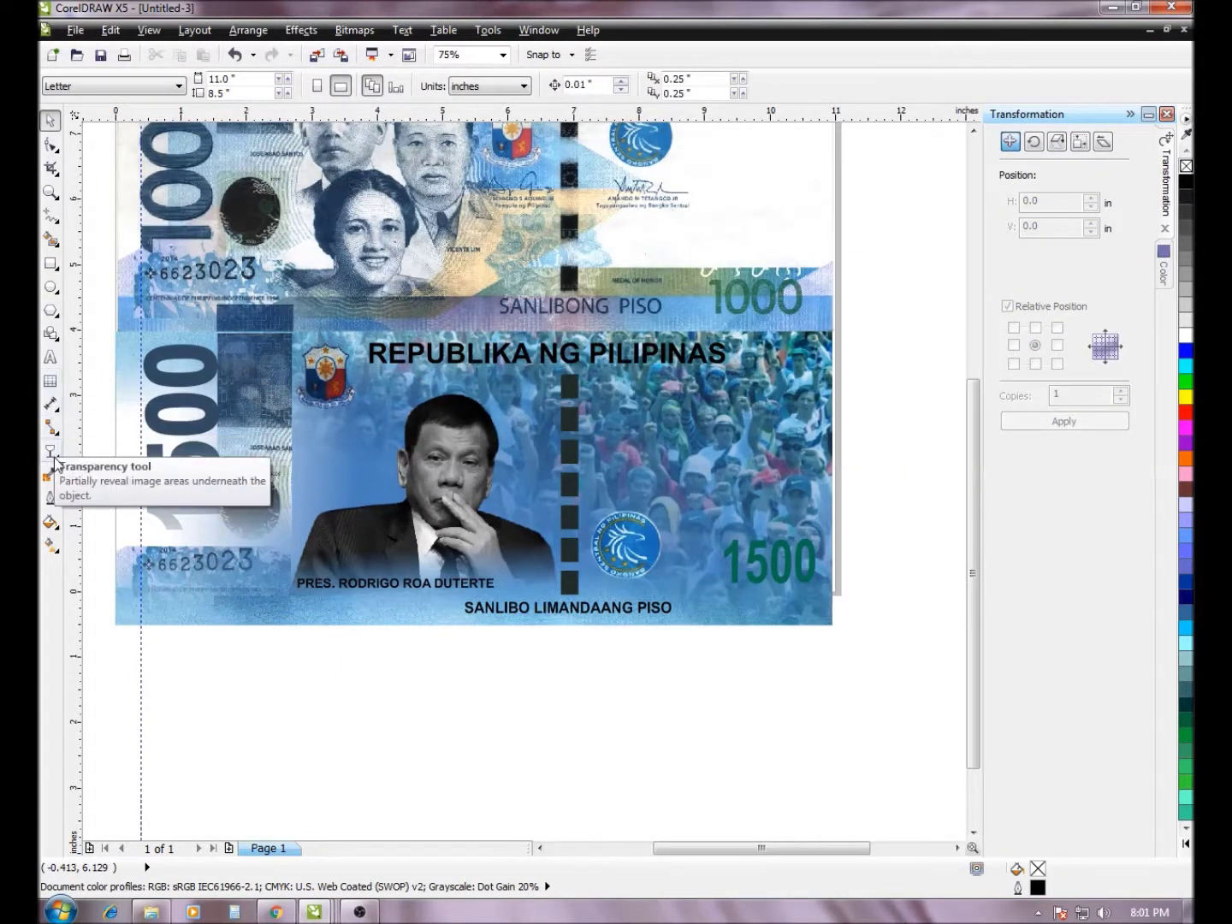
# Draw a circle about 2.781 by 2.684 in around the portrait's head and fill it with light blue #B3E9FF sampled from the note
pyautogui.click(53, 289)
pyautogui.moveTo(356, 377); pyautogui.dragTo(537, 554)
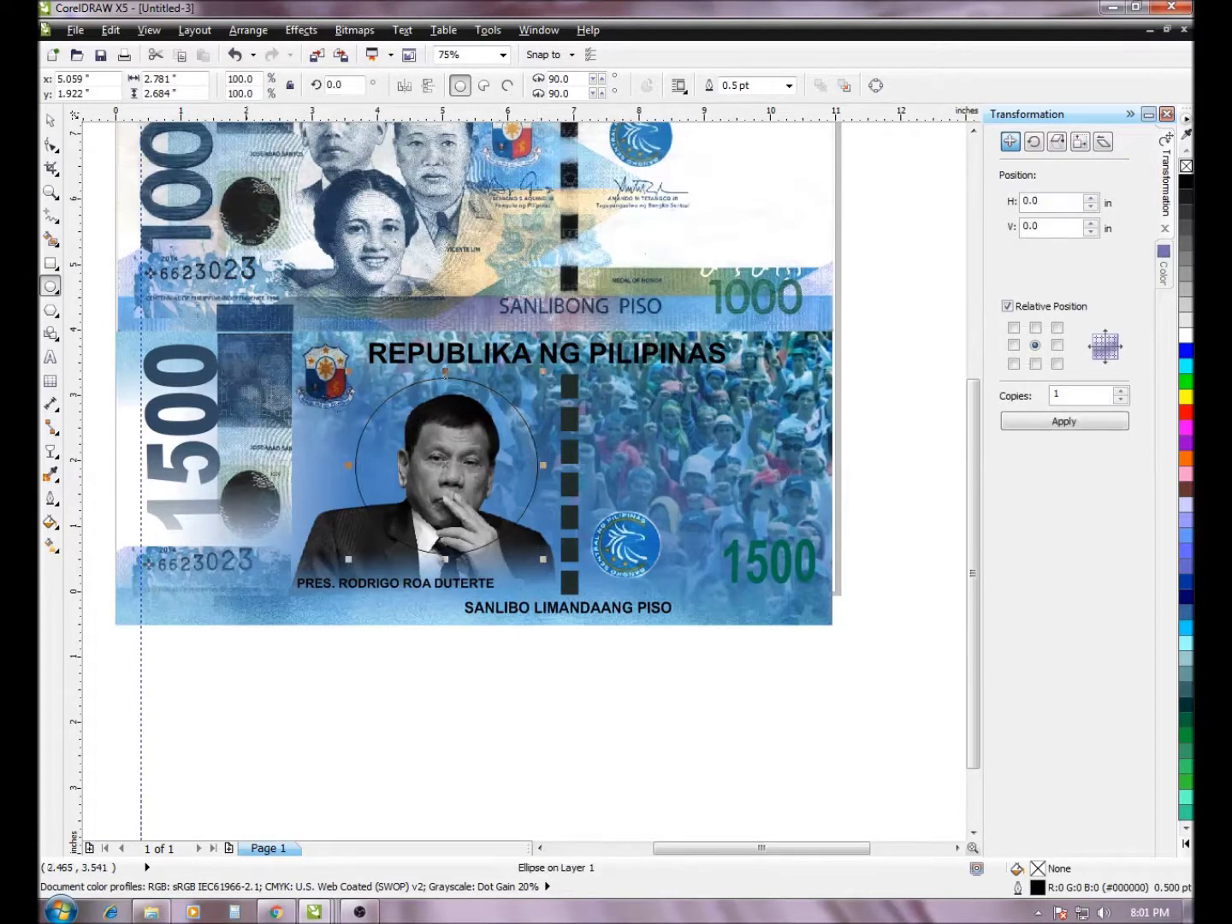
pyautogui.click(50, 121)
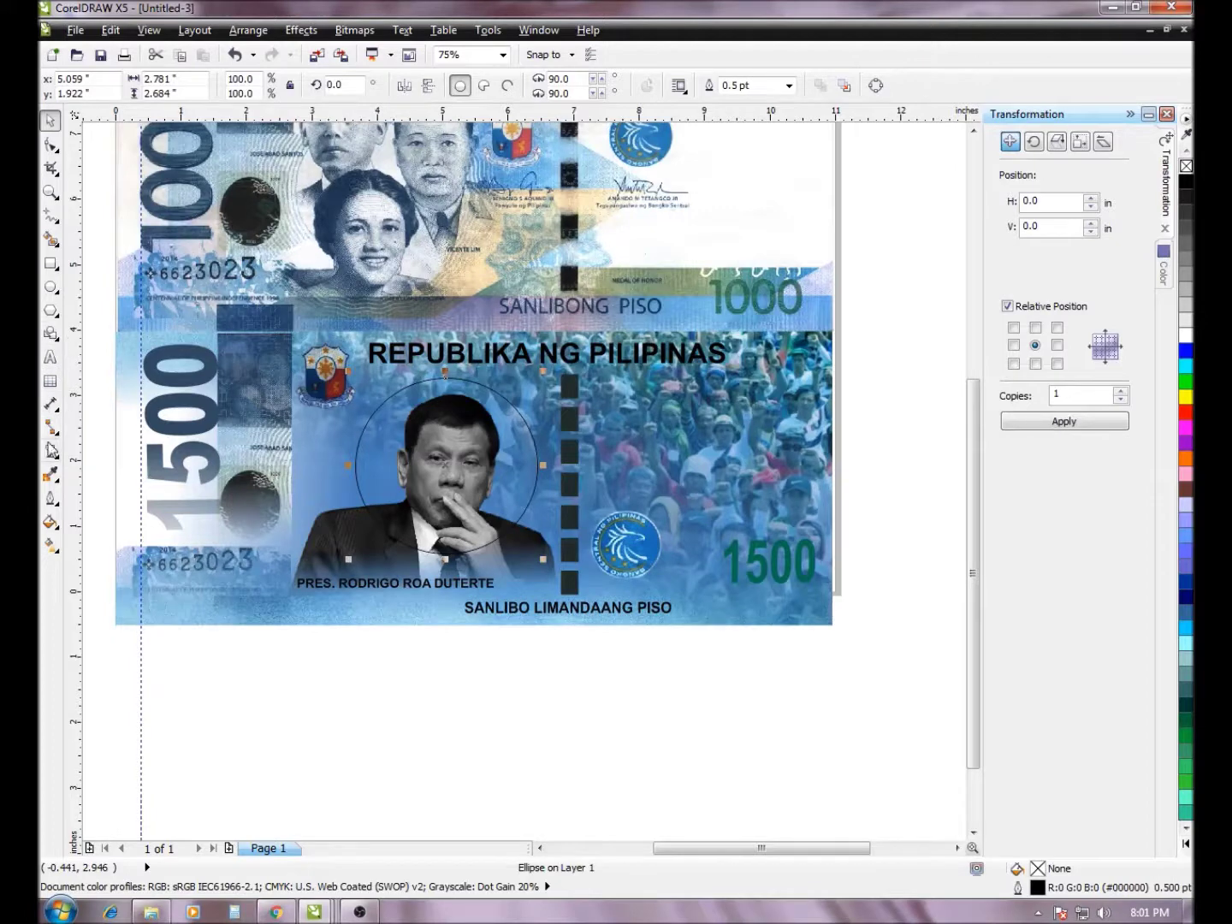
pyautogui.click(50, 474)
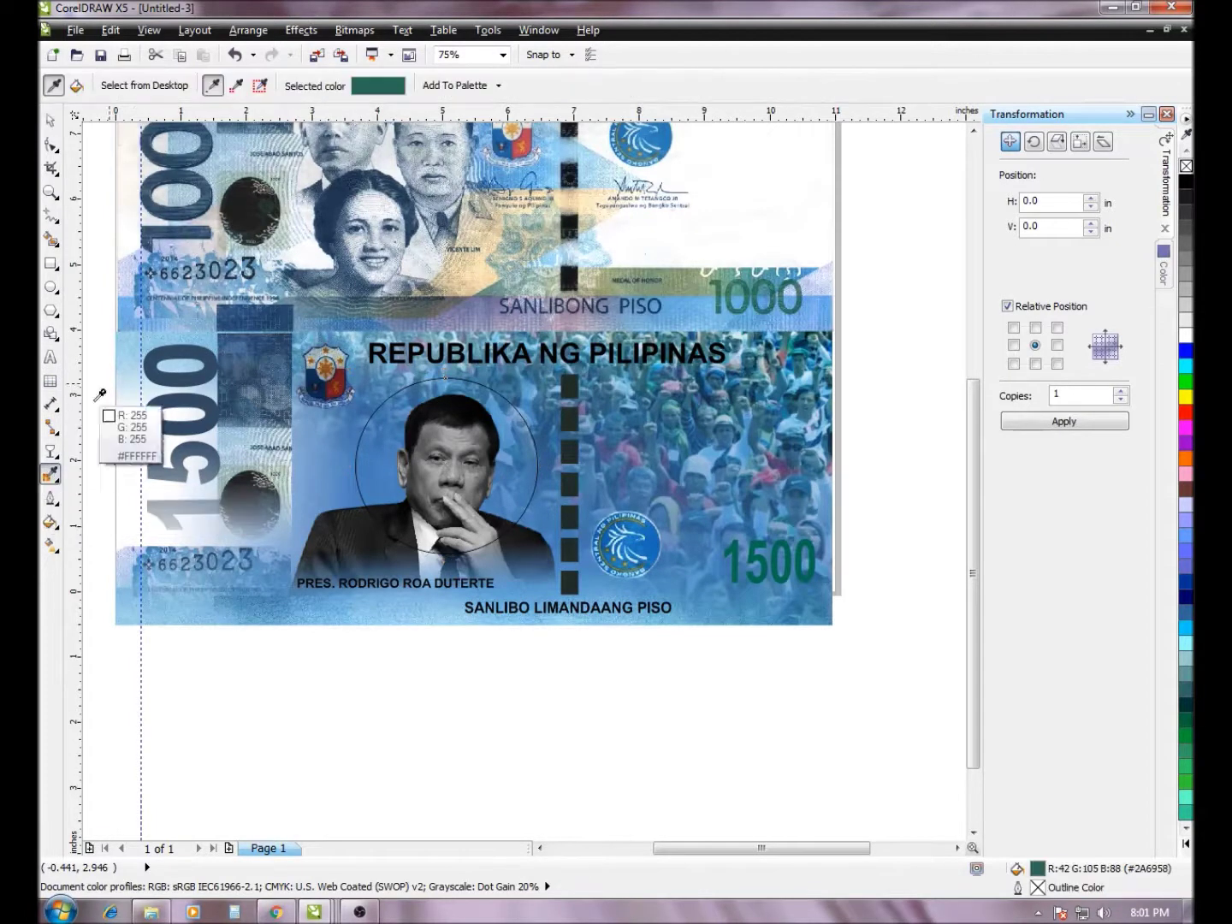
pyautogui.click(162, 333)
pyautogui.click(384, 409)
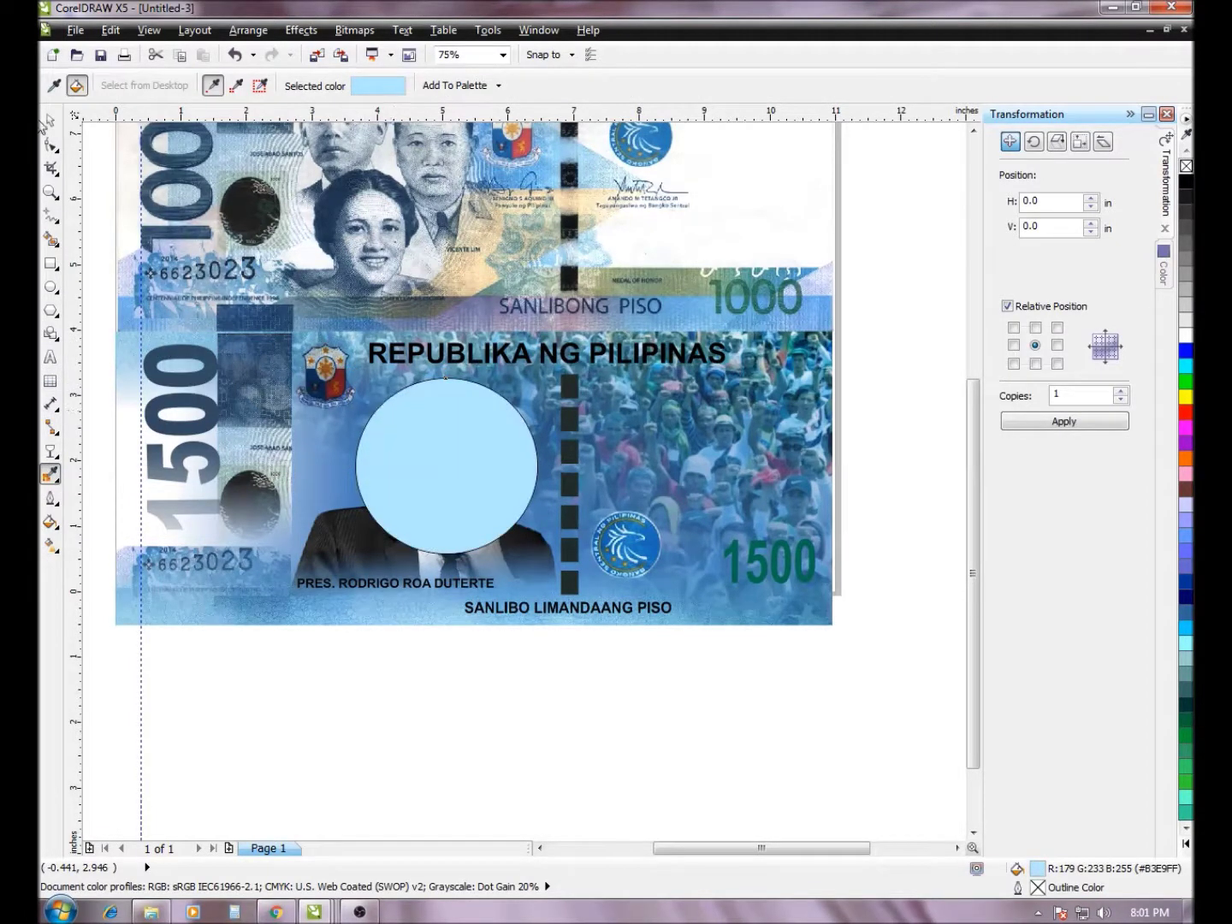
# Remove the light blue circle's outline and place it behind the portrait
pyautogui.click(50, 122)
pyautogui.click(789, 85)
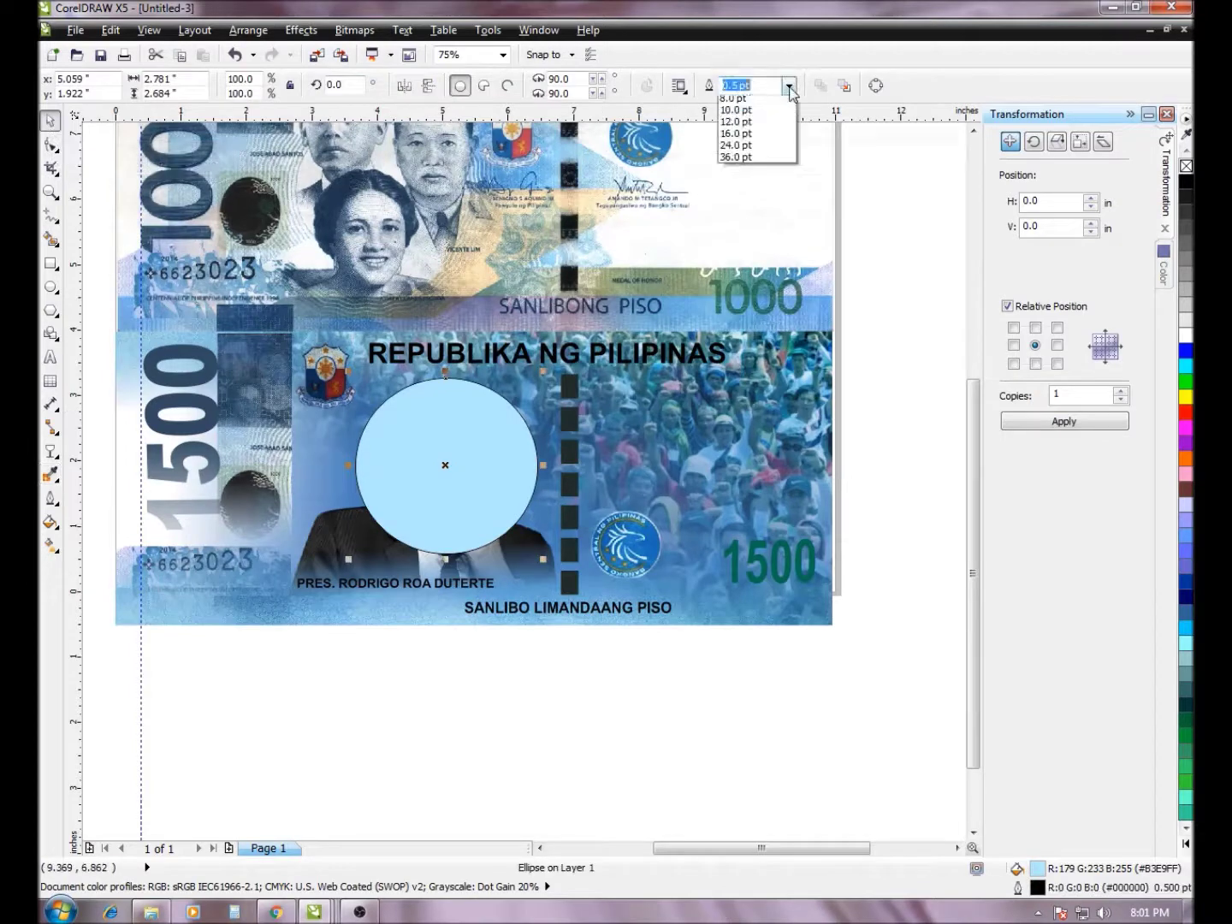
pyautogui.click(760, 103)
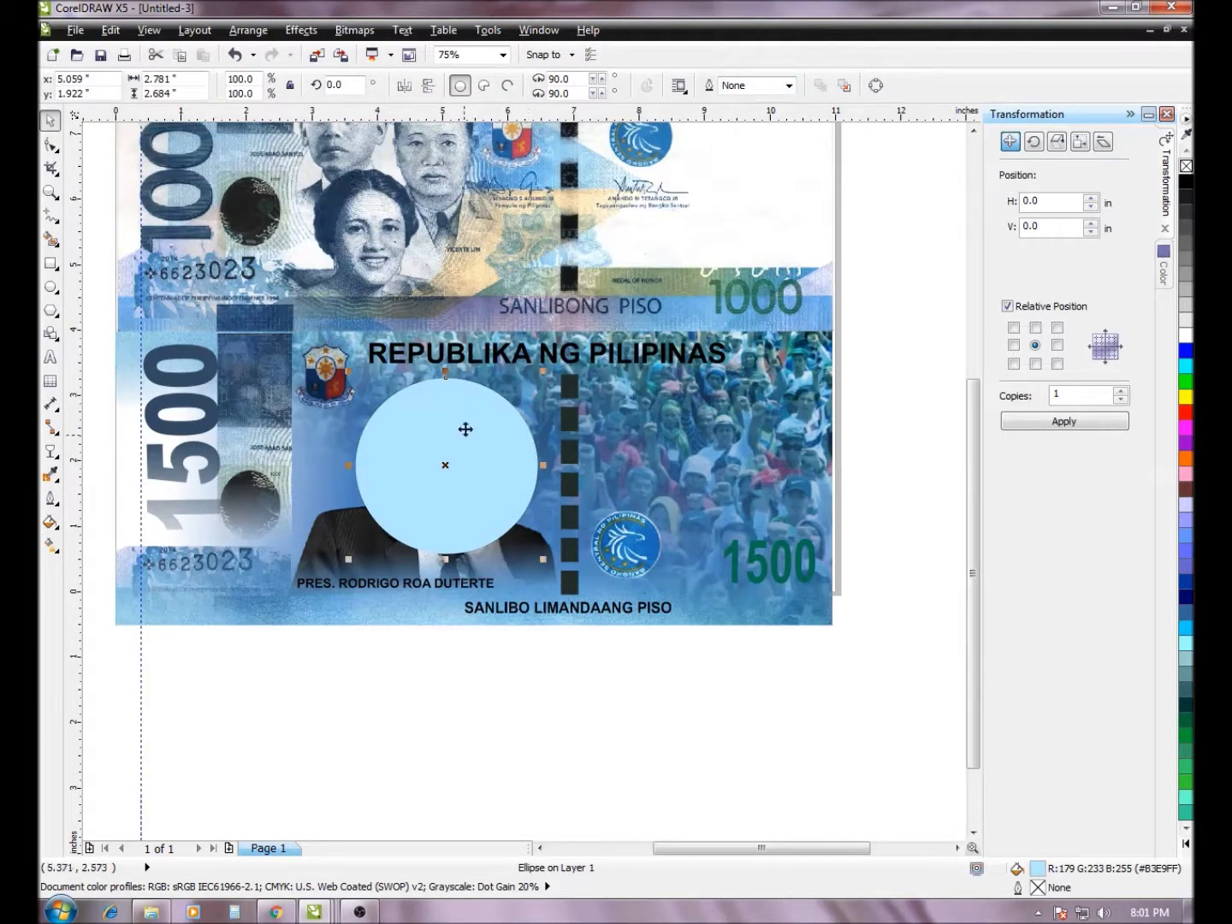
pyautogui.rightClick(495, 529)
pyautogui.moveTo(582, 692)
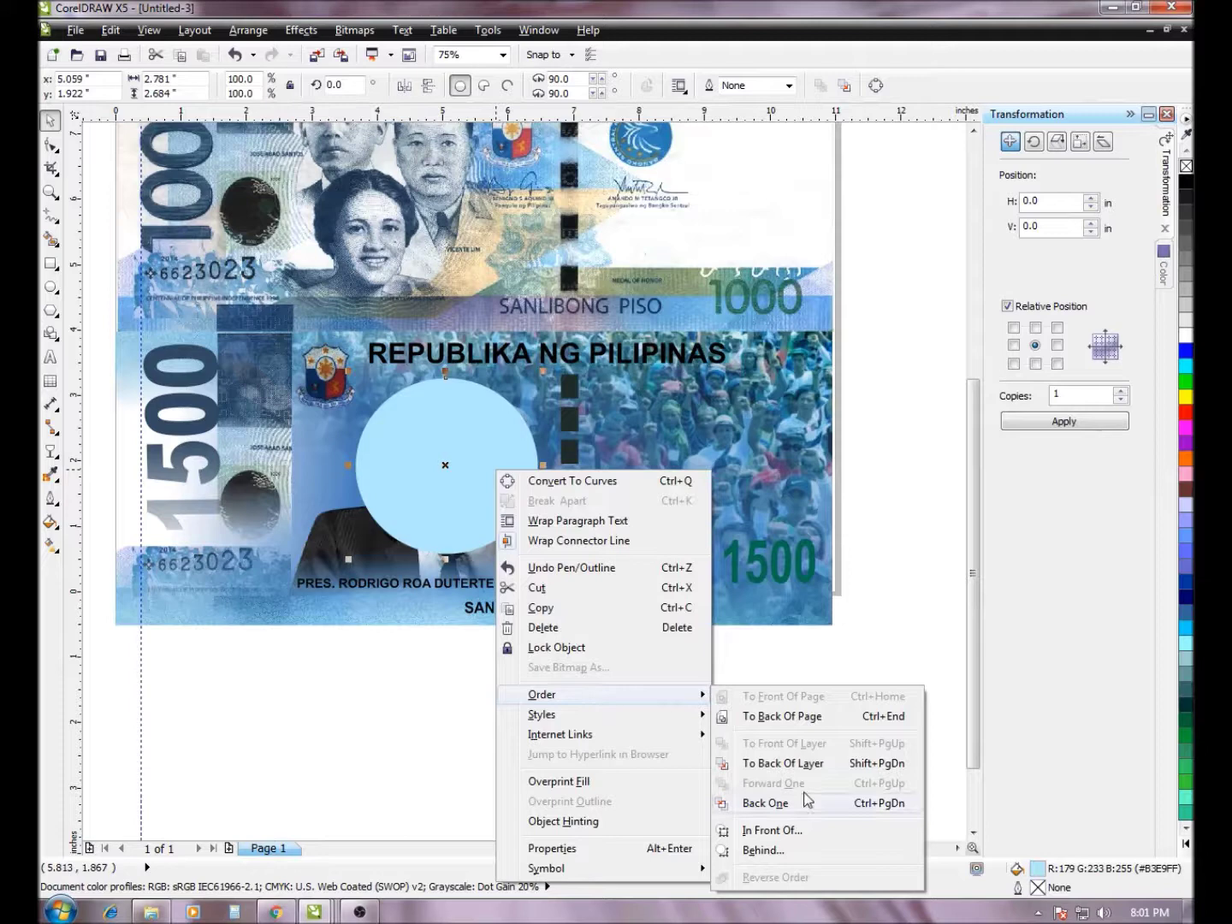
pyautogui.click(788, 852)
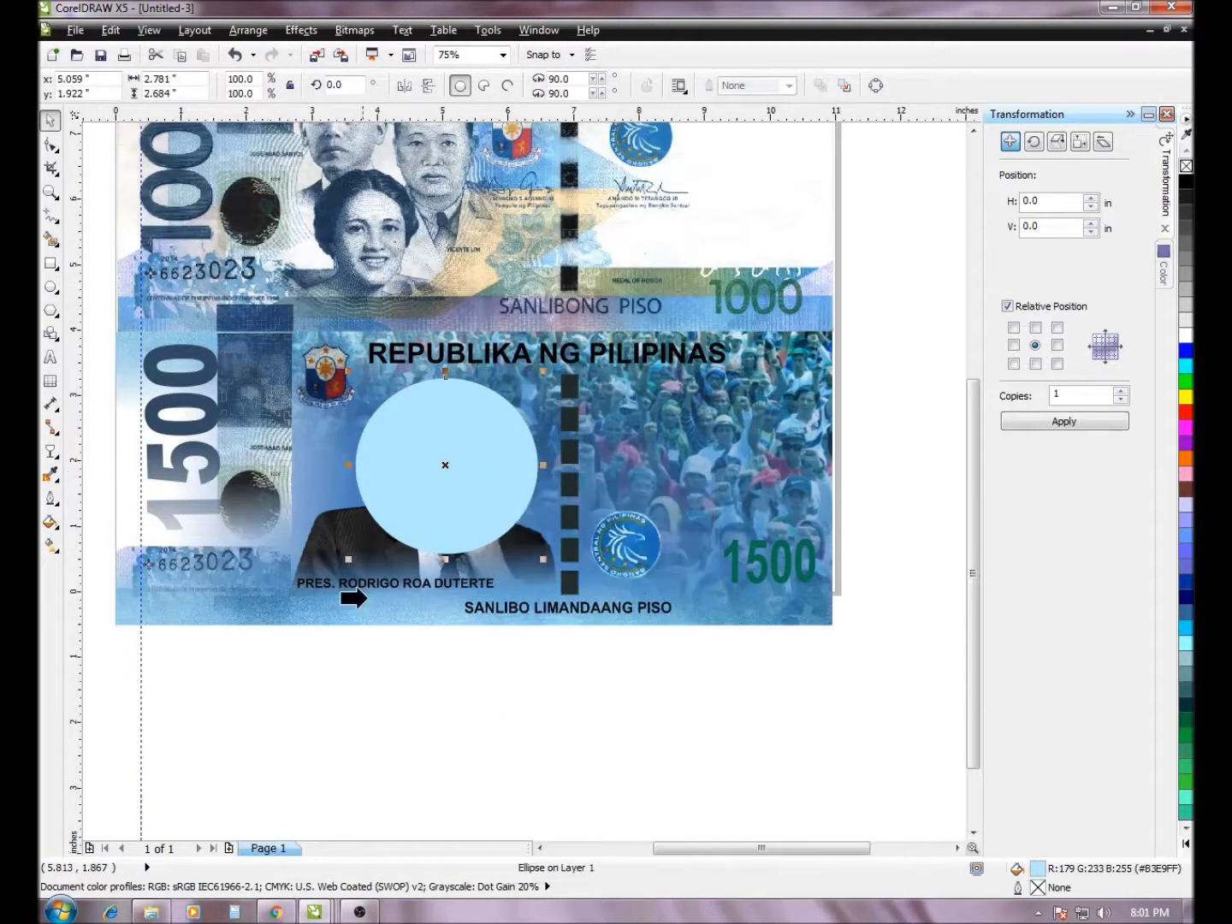
pyautogui.click(335, 521)
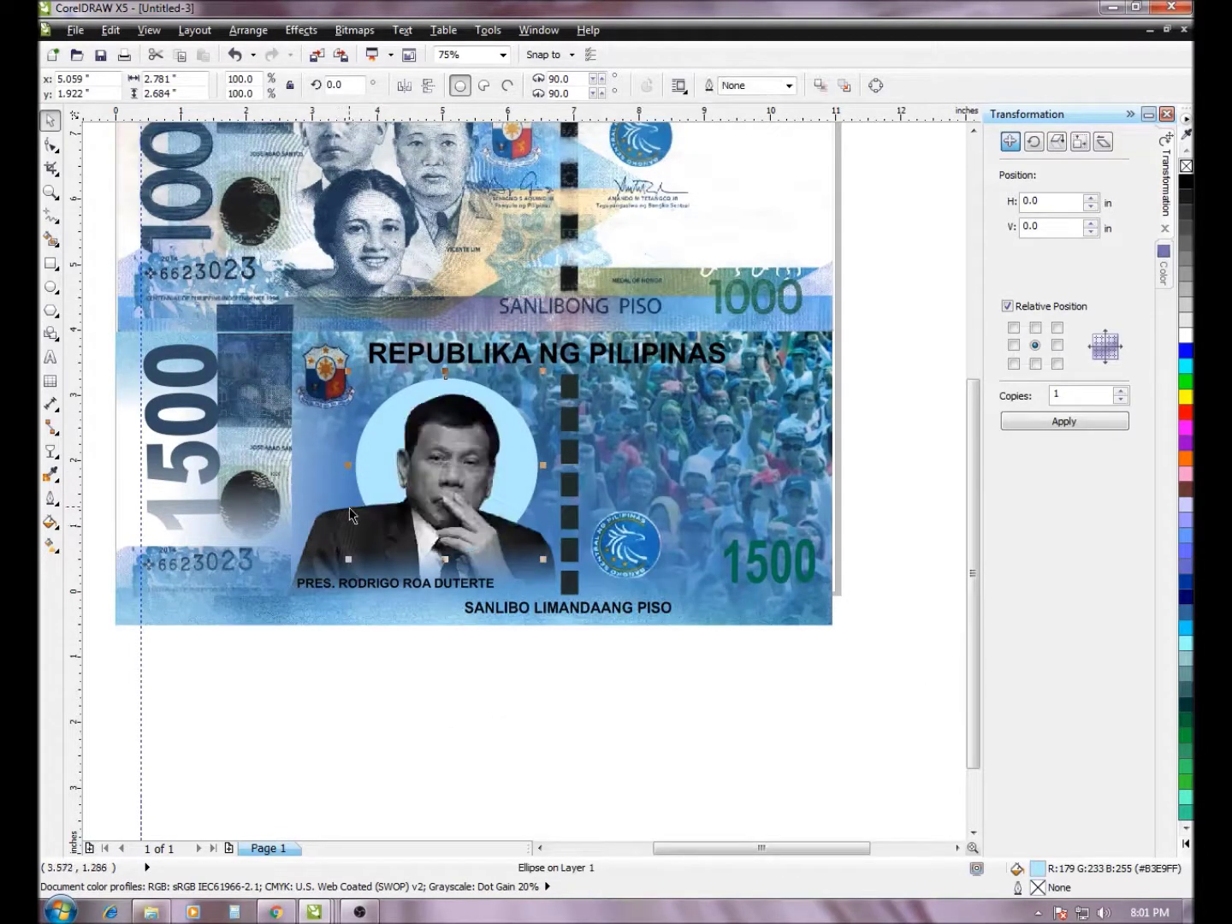
# Nudge the light blue circle up to about X 5.069, Y 2.082 in
pyautogui.moveTo(489, 450); pyautogui.dragTo(484, 445)
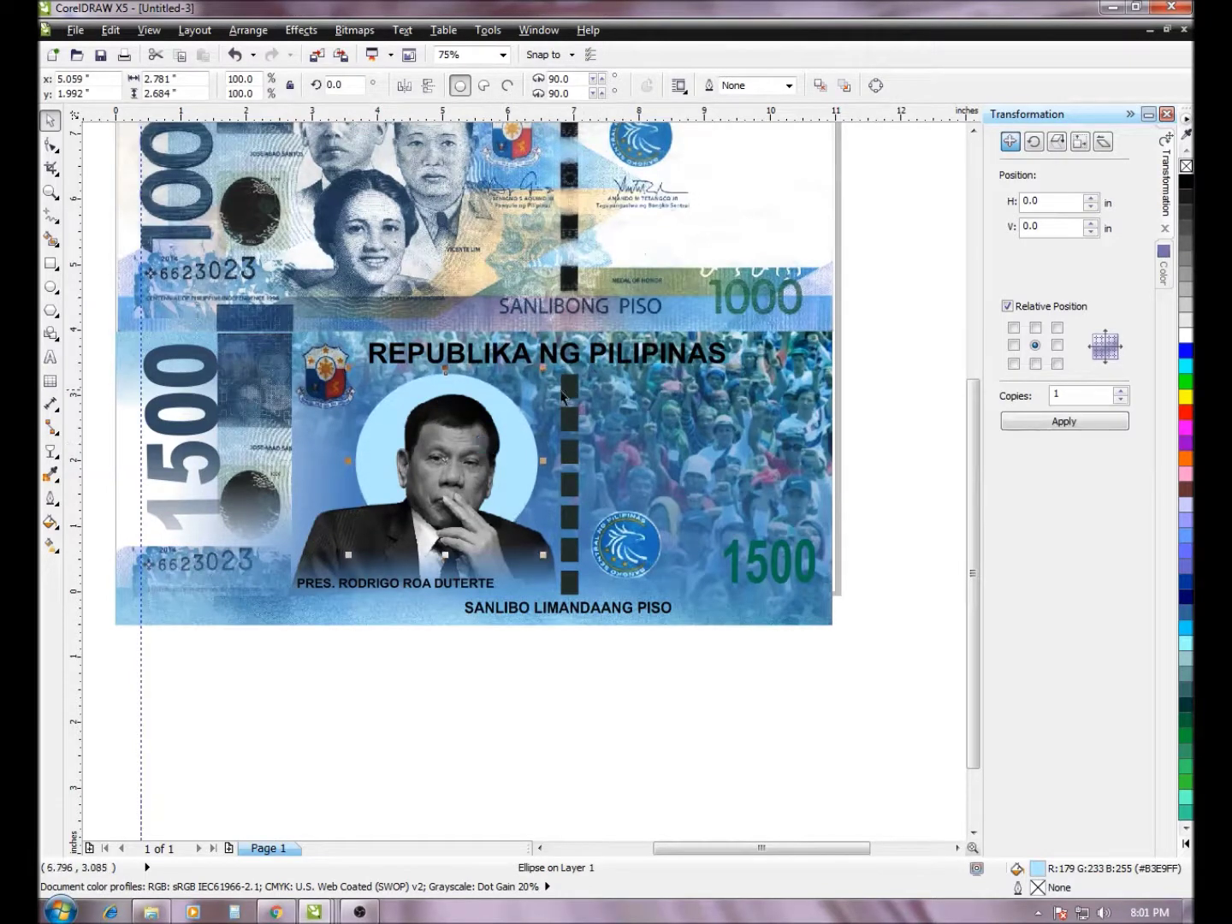
pyautogui.moveTo(423, 554); pyautogui.dragTo(421, 547)
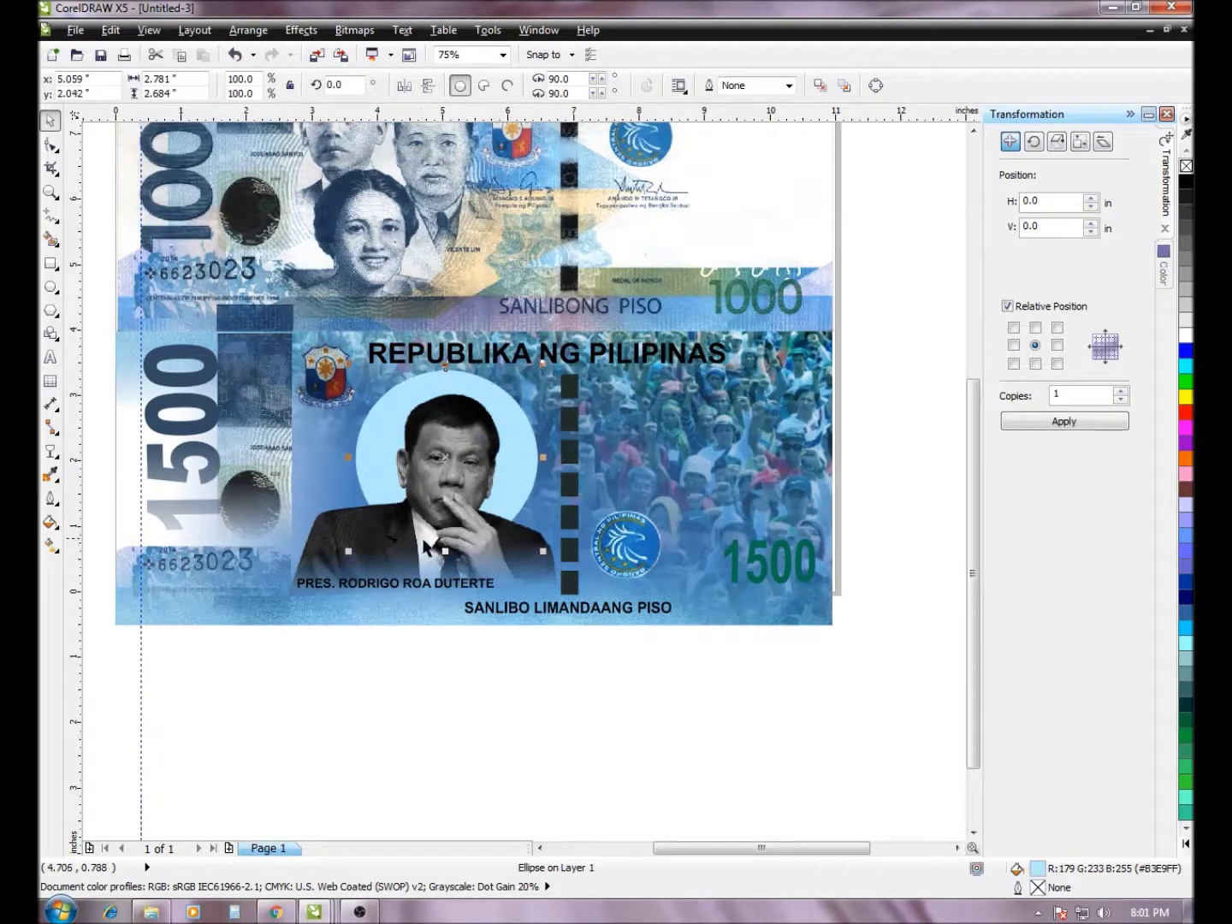
pyautogui.moveTo(516, 433); pyautogui.dragTo(517, 431)
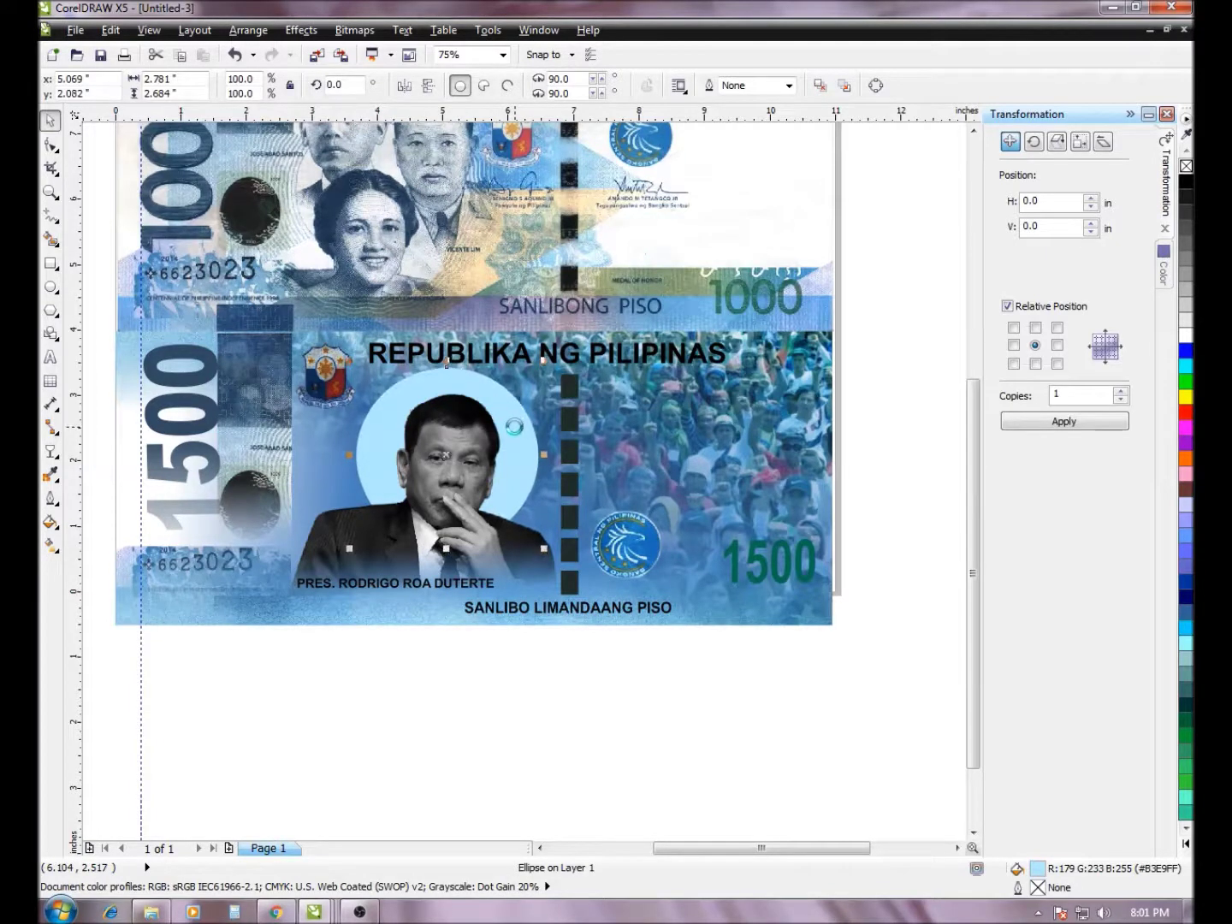
# Apply a linear transparency to the circle so it fades from its upper edge down to the middle of the portrait
pyautogui.click(51, 454)
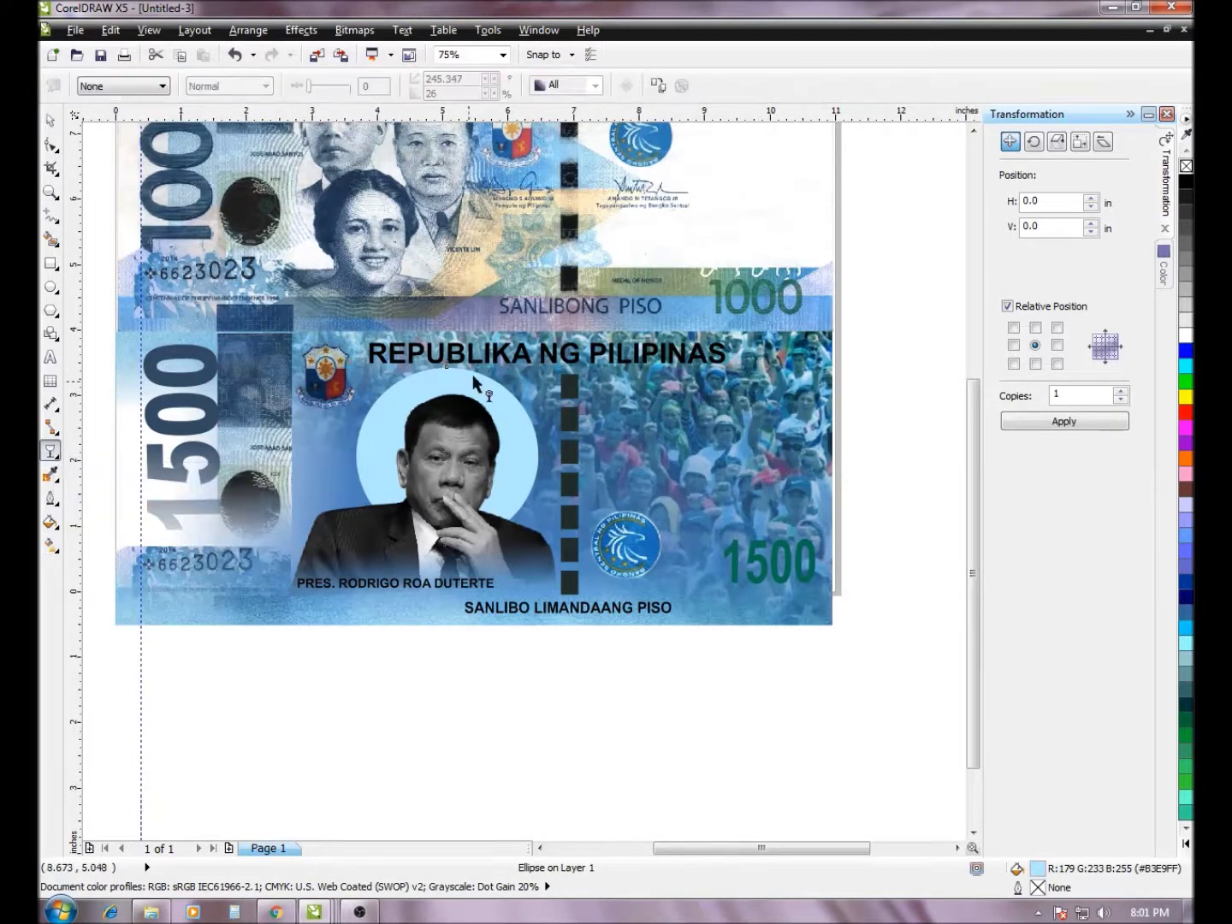
pyautogui.moveTo(468, 377); pyautogui.dragTo(454, 476)
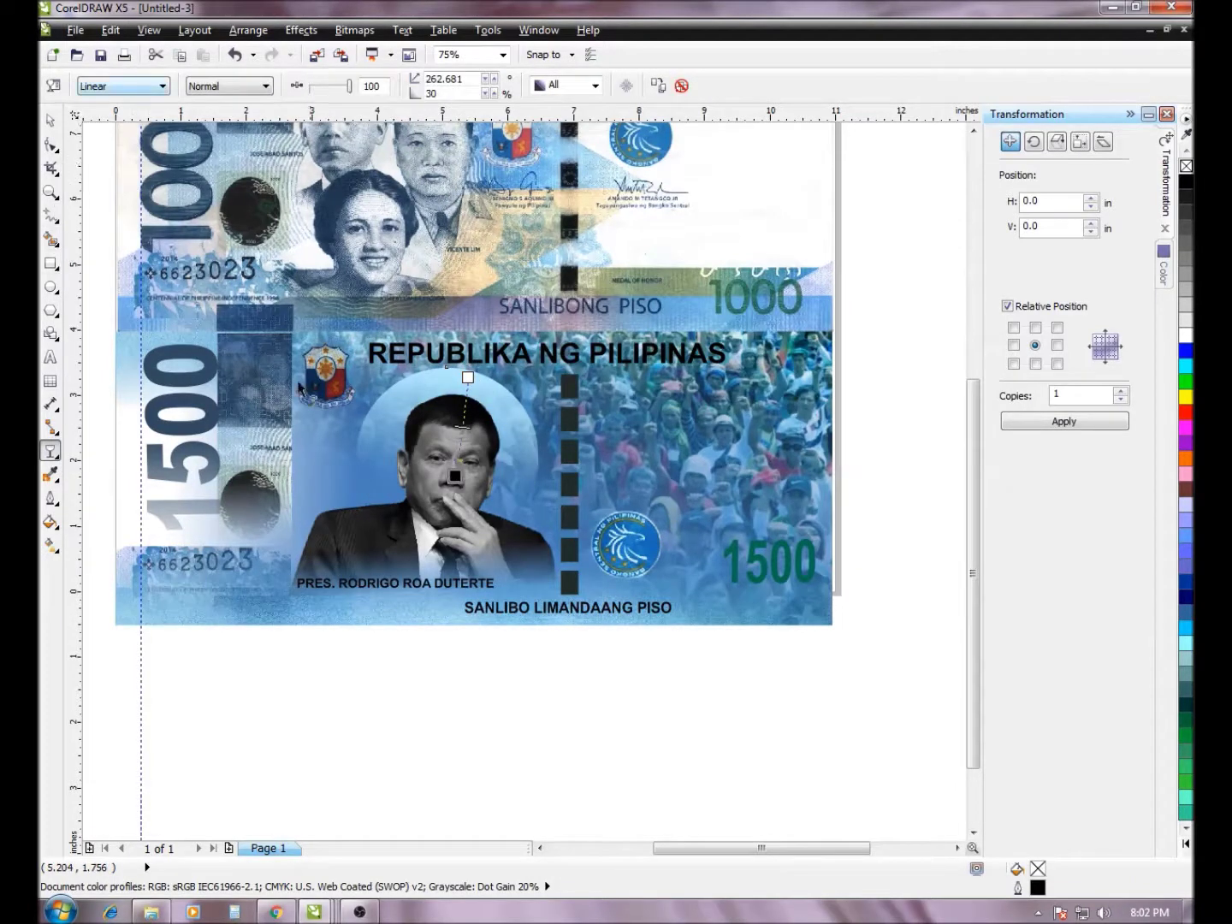
pyautogui.moveTo(466, 377); pyautogui.dragTo(477, 355)
pyautogui.click(50, 116)
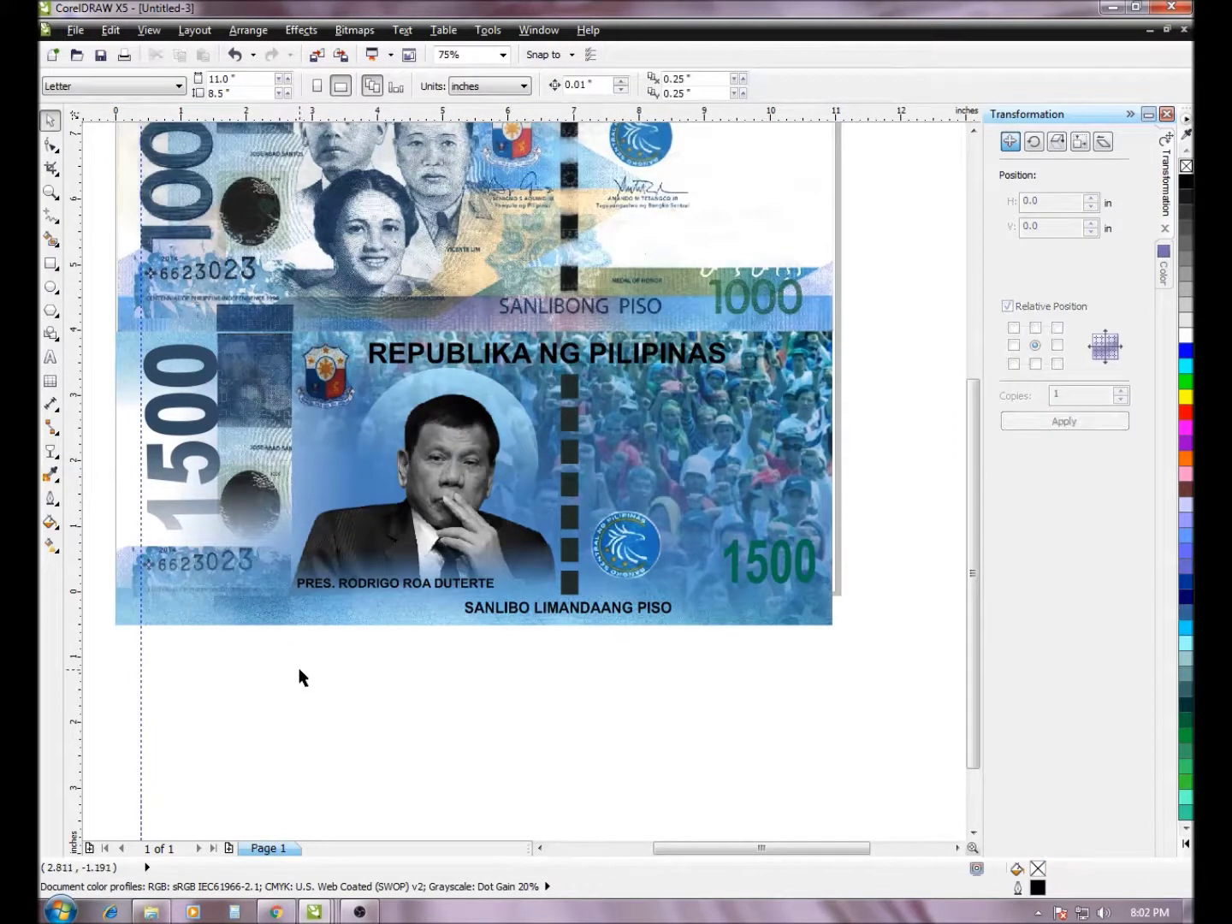
# Add the artistic text THE BEST PRESIDENTE in the empty area below the 1500 note
pyautogui.press('F8')
pyautogui.click(281, 689)
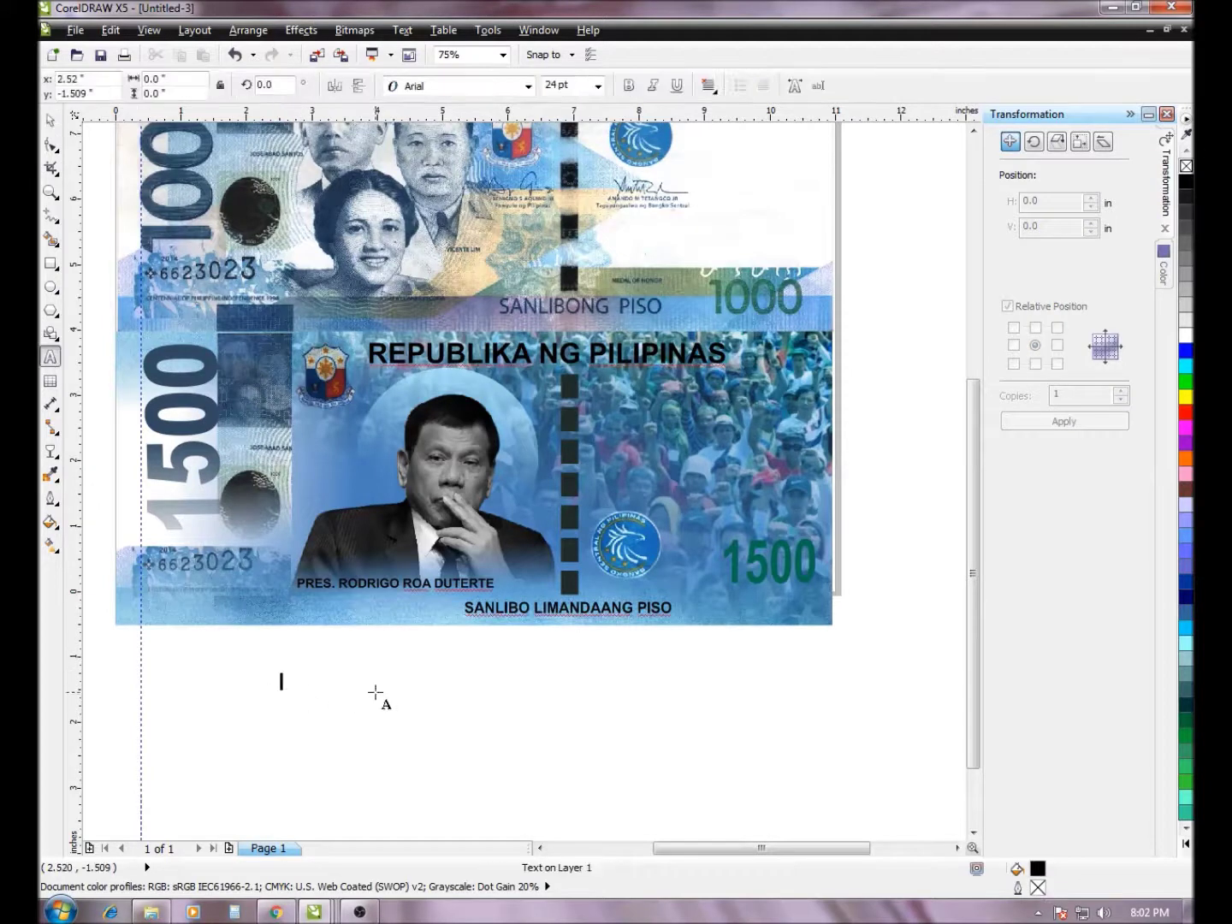
pyautogui.write('THE ')
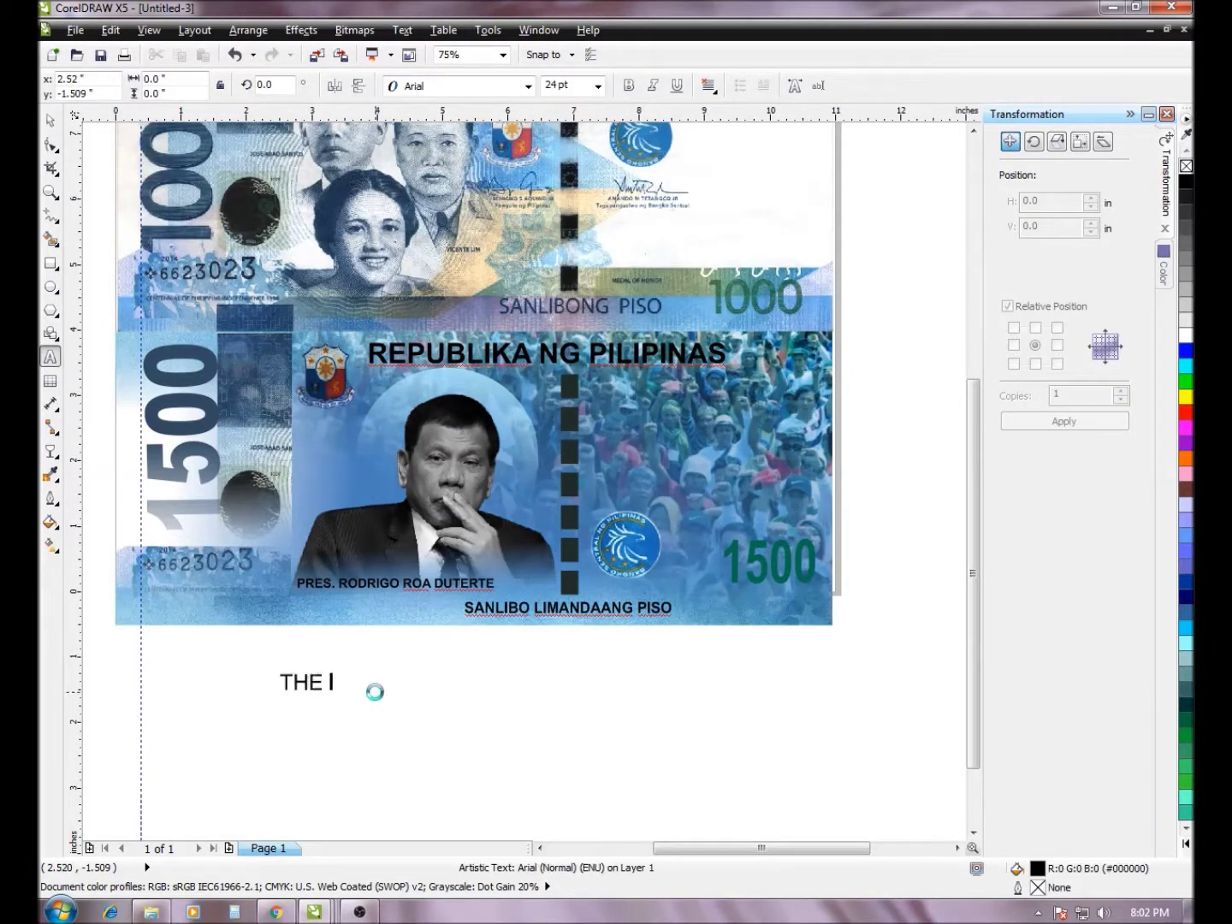
pyautogui.write('BEST PRIESIDEN')
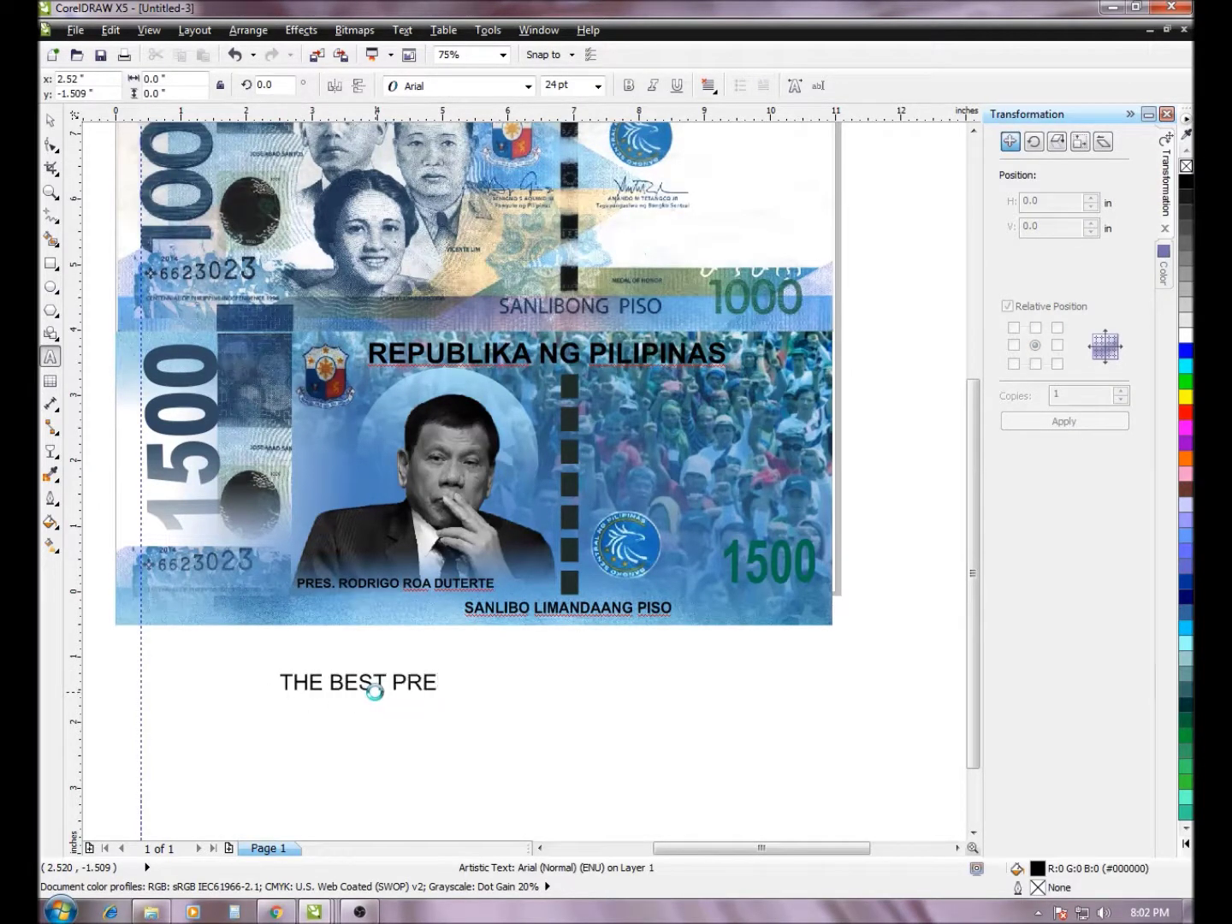
pyautogui.write('TE')
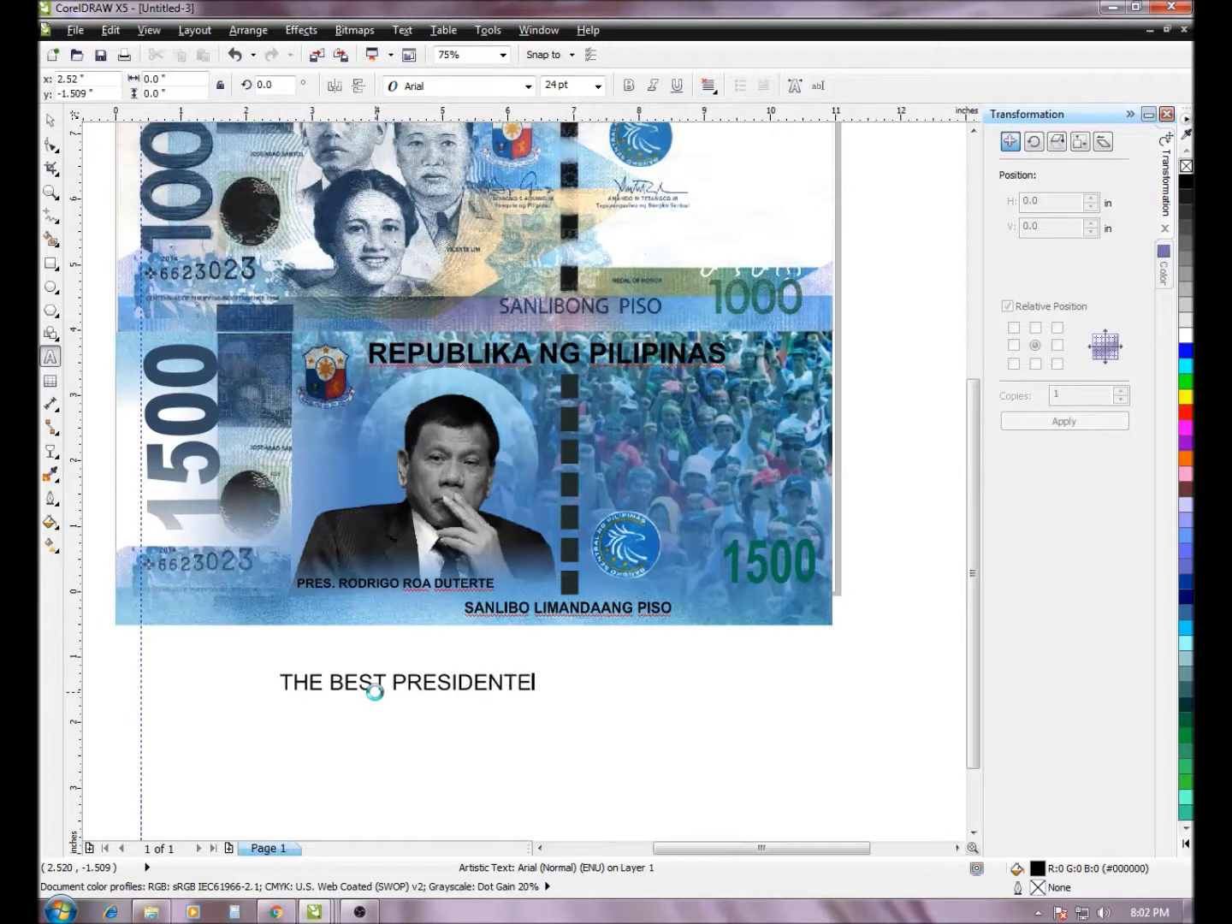
pyautogui.press('Escape')
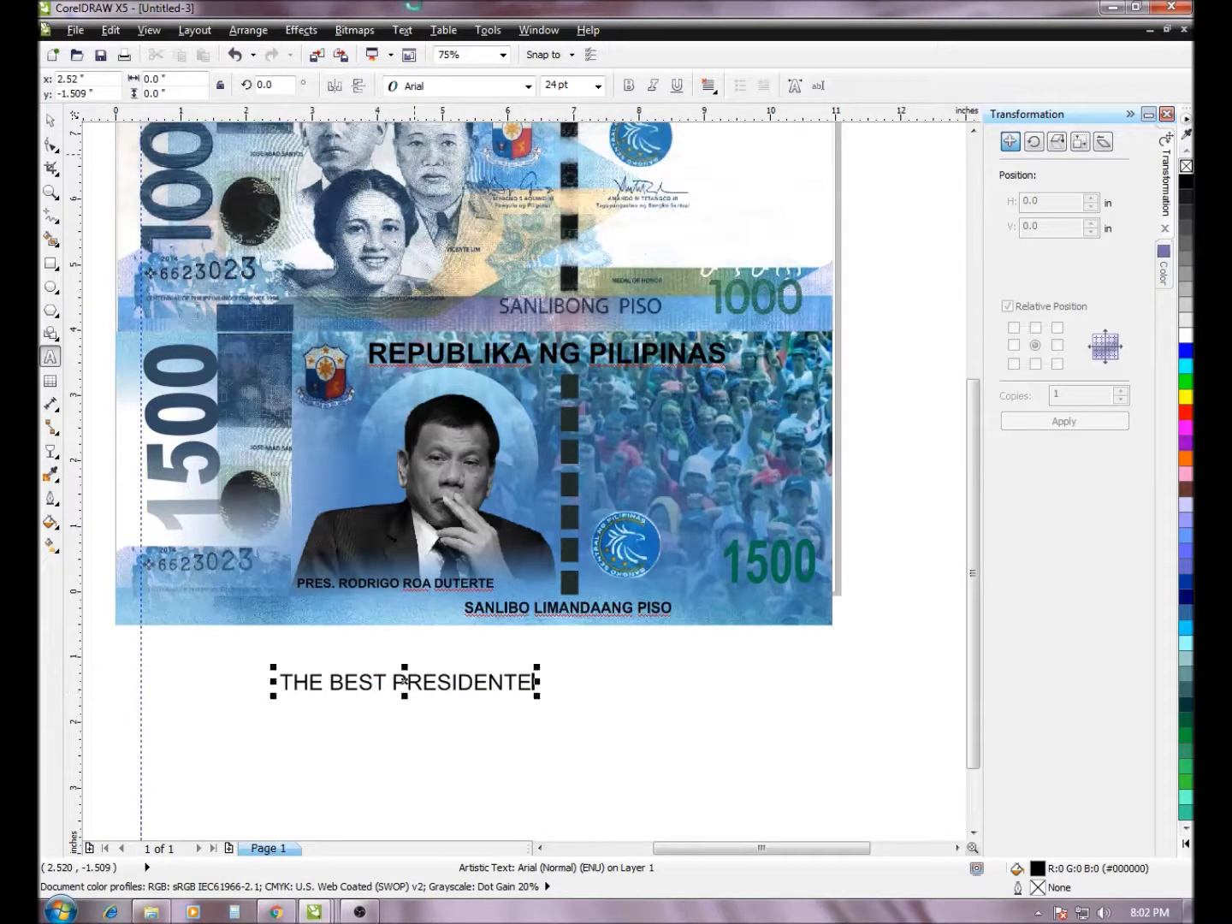
# Format the THE BEST PRESIDENTE text as 18 pt bold
pyautogui.click(51, 120)
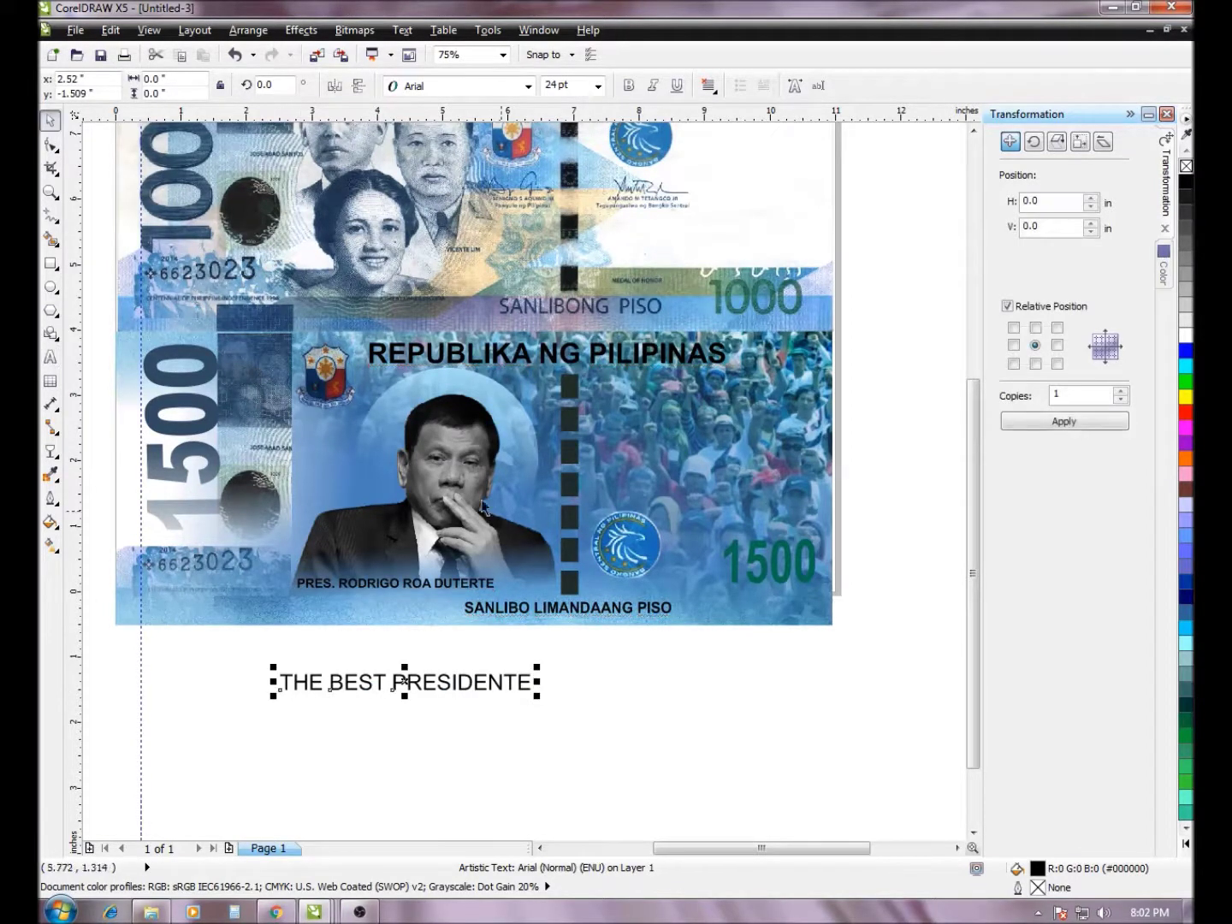
pyautogui.click(597, 86)
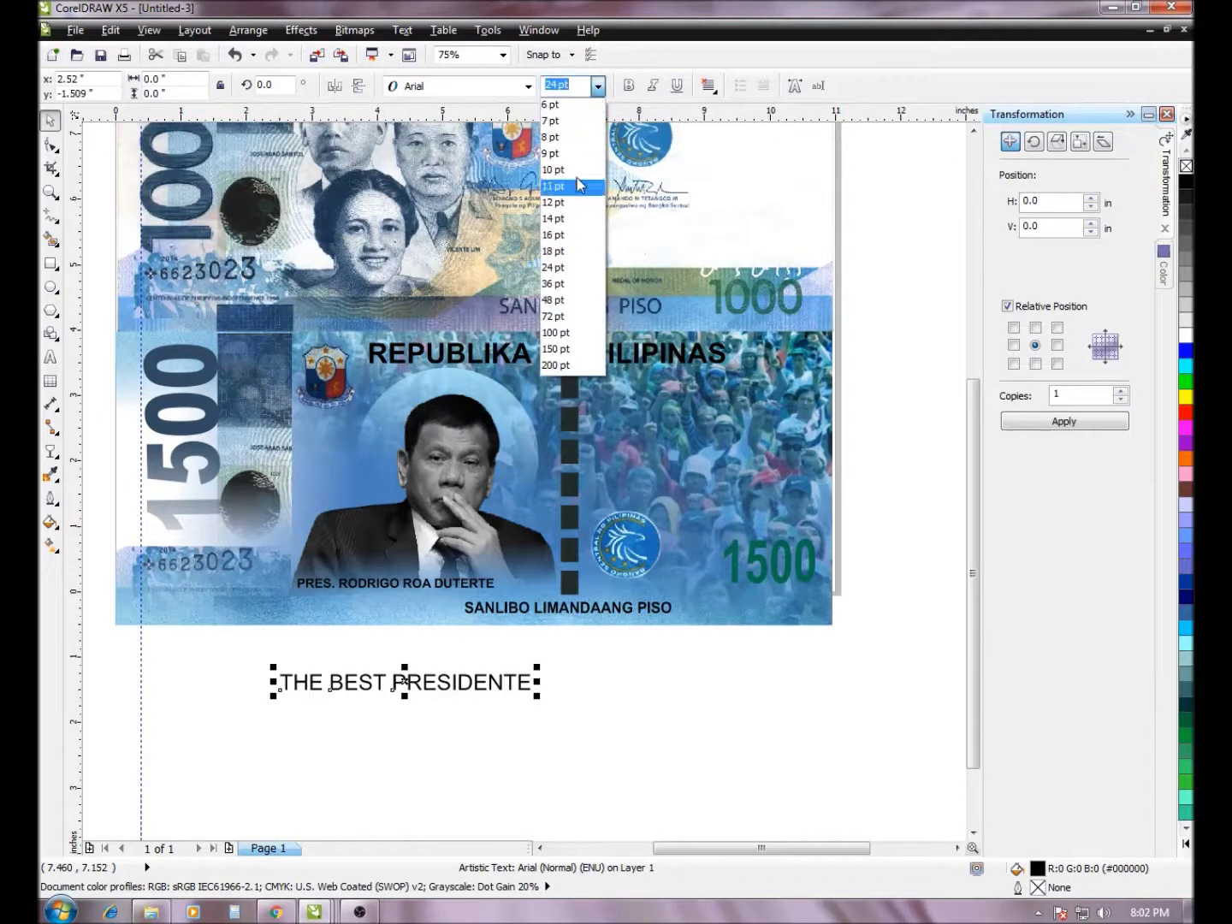
pyautogui.click(554, 251)
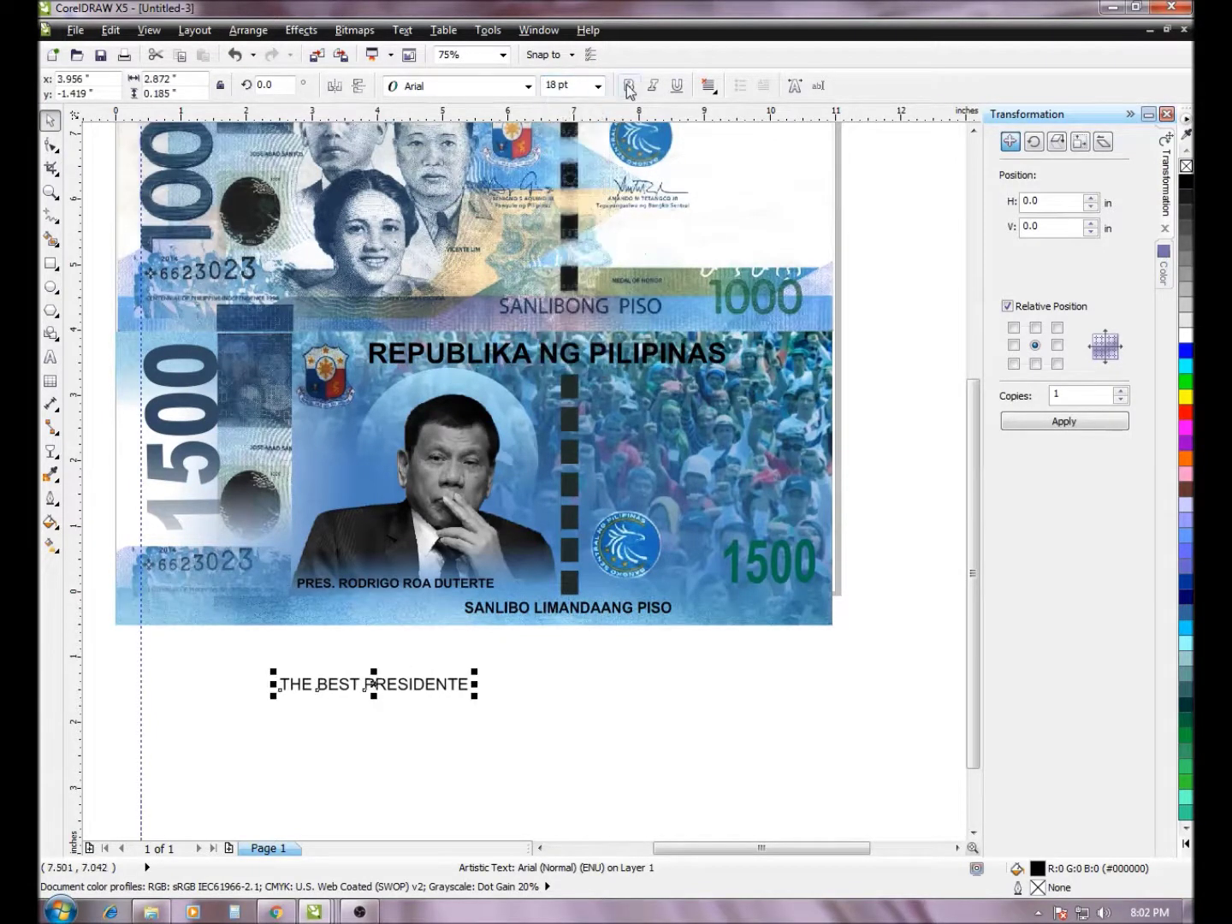
pyautogui.click(627, 89)
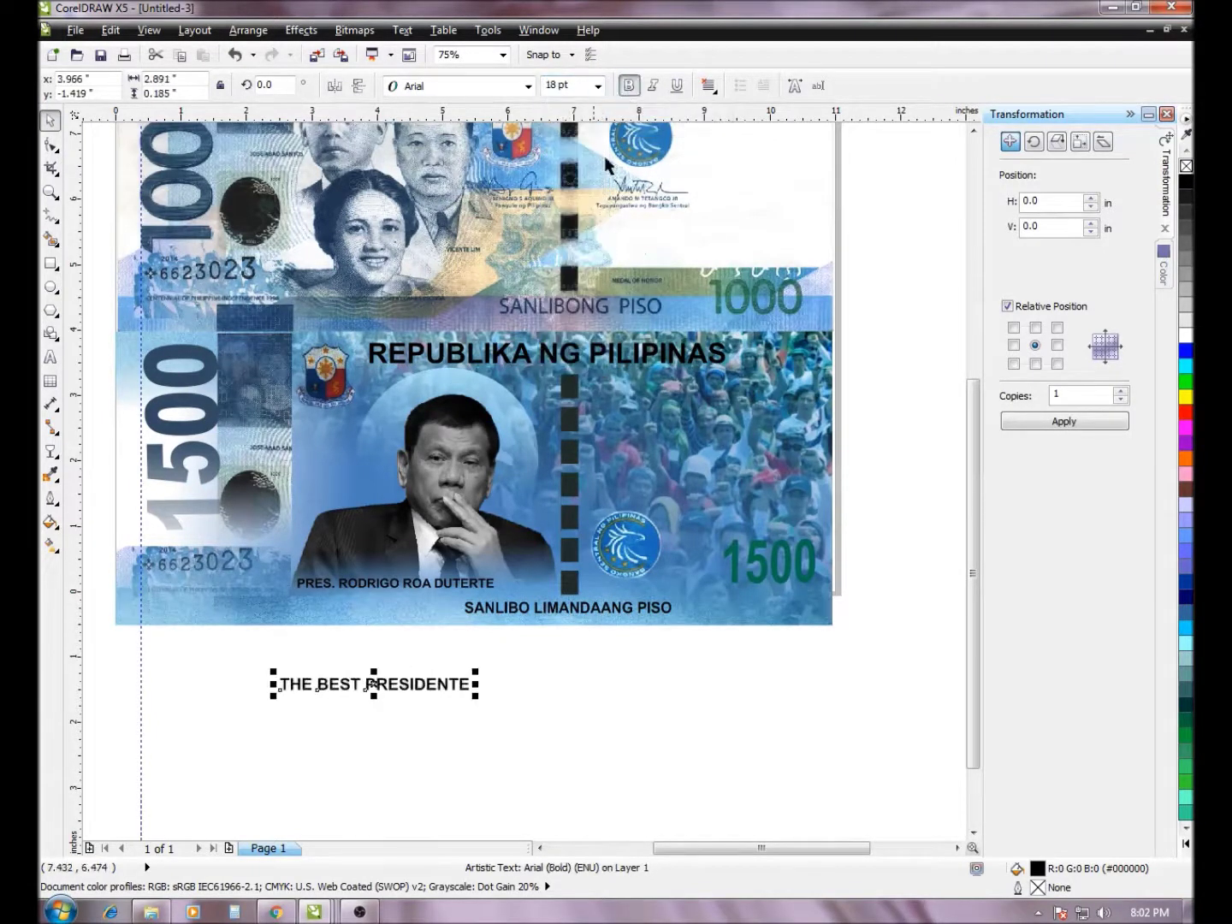
# Change the bold text's wording to THE BEST PRESIDENT EVER
pyautogui.doubleClick(467, 684)
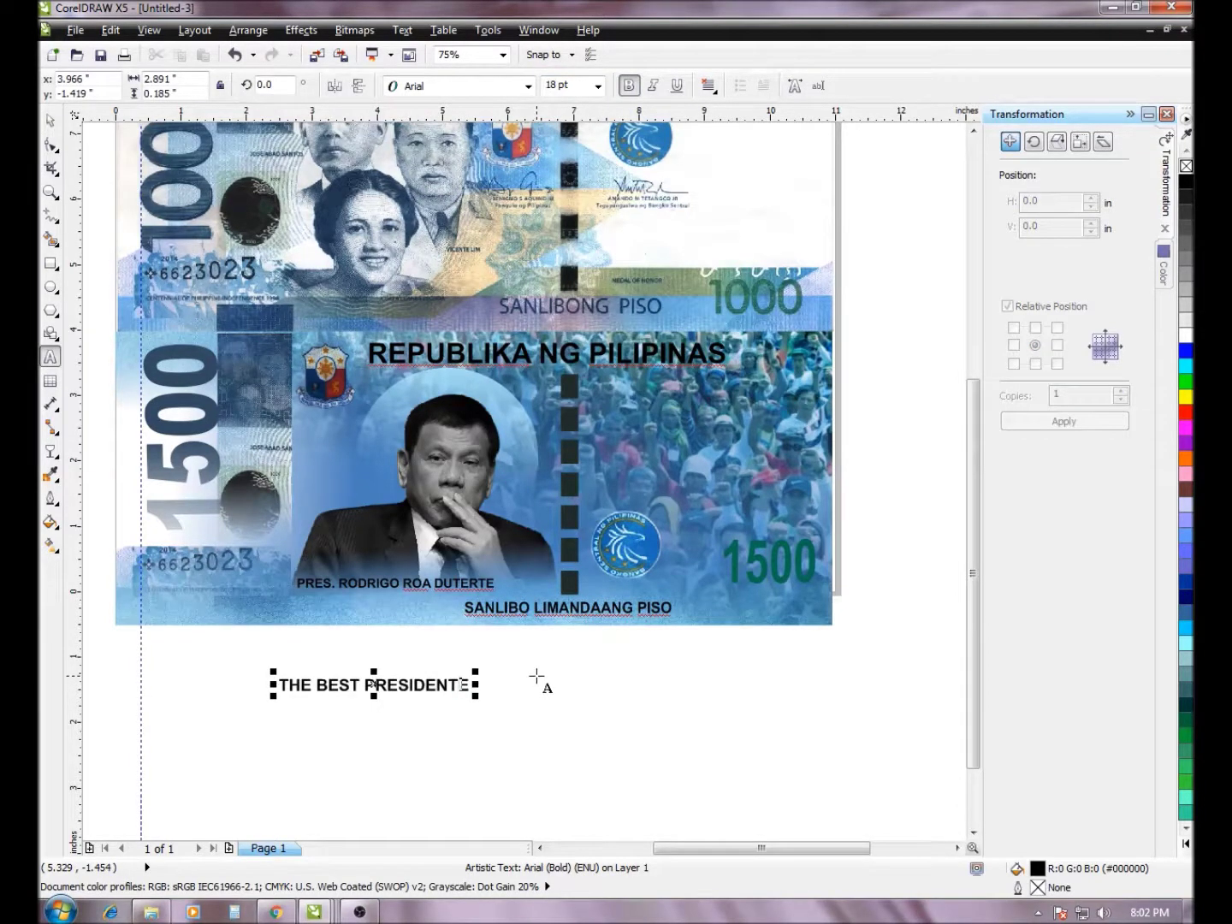
pyautogui.write('!')
pyautogui.press('BackSpace')
pyautogui.press('BackSpace')
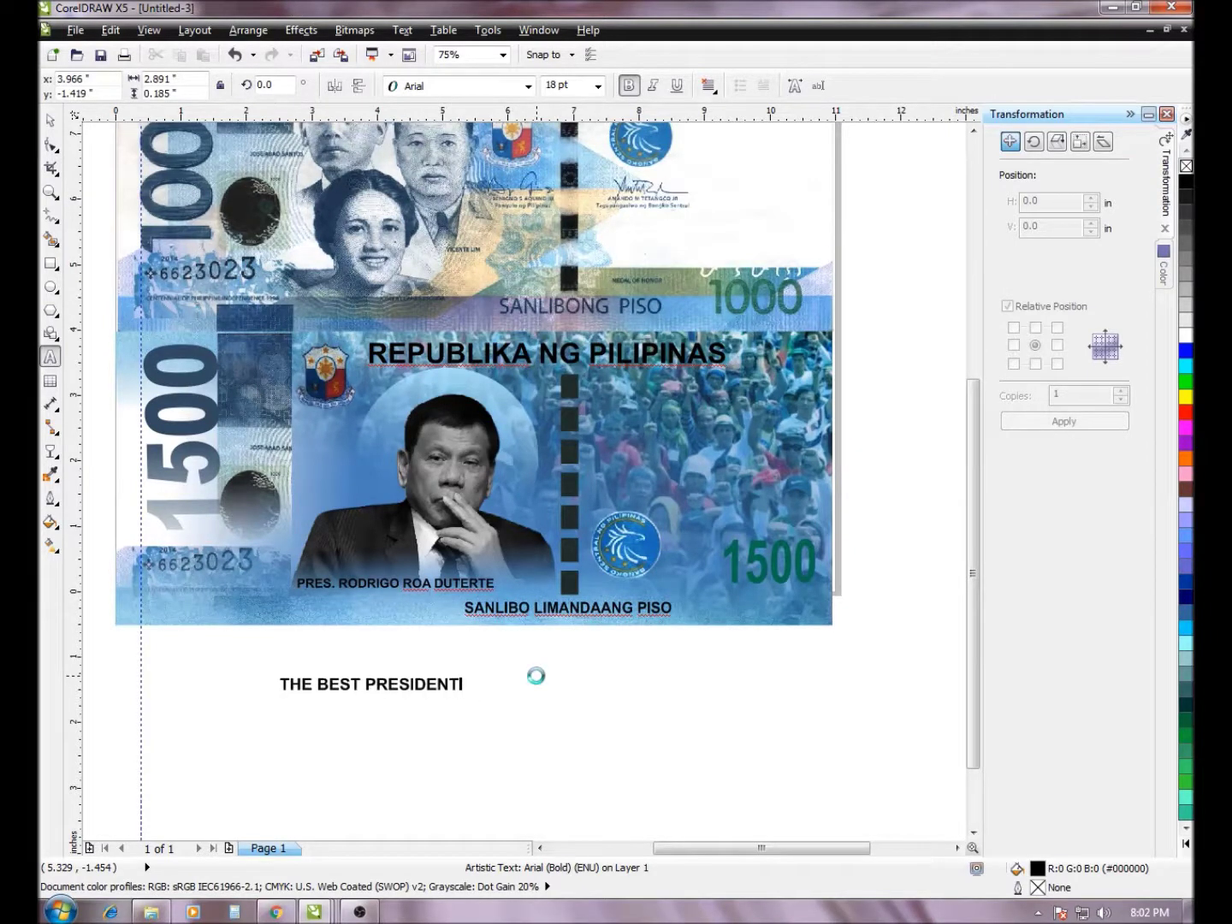
pyautogui.write('EVER')
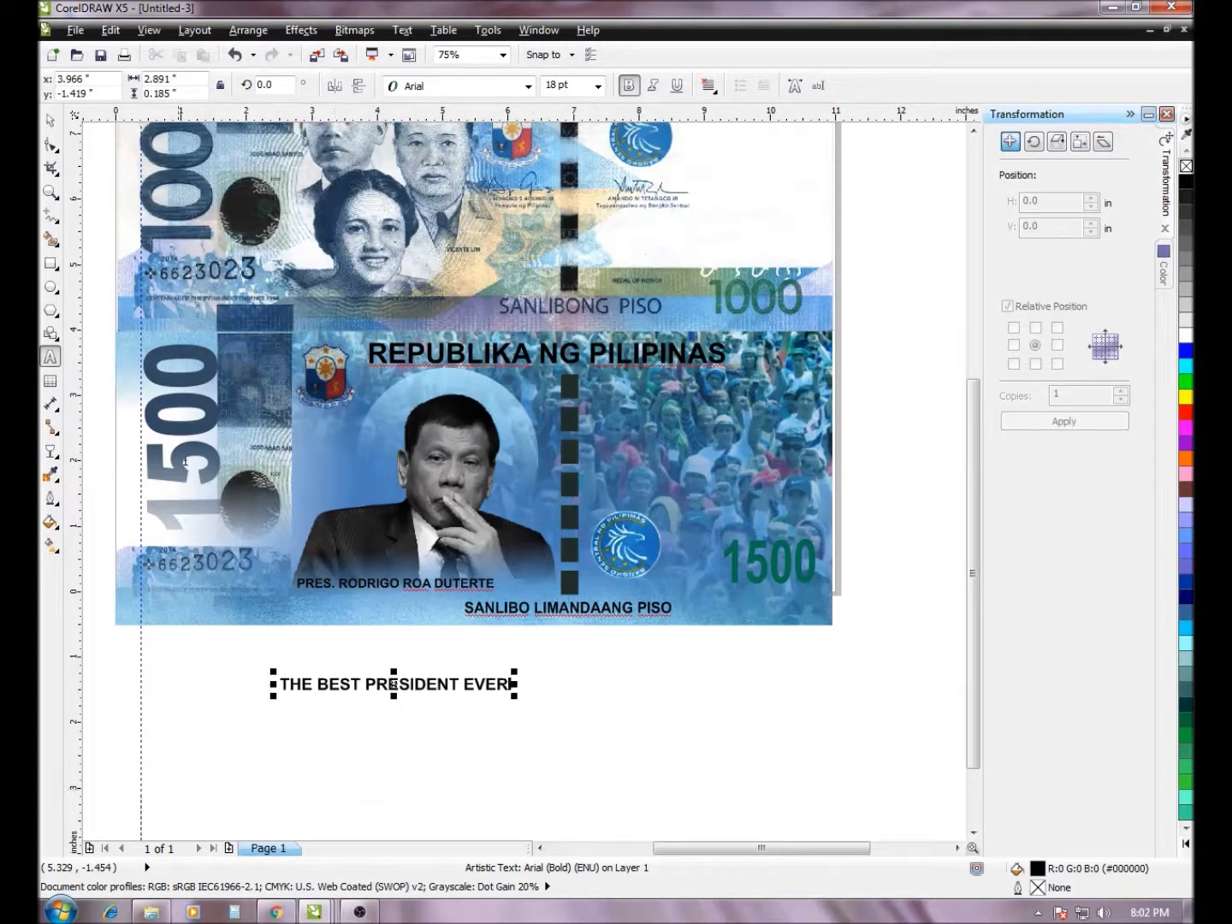
pyautogui.click(51, 120)
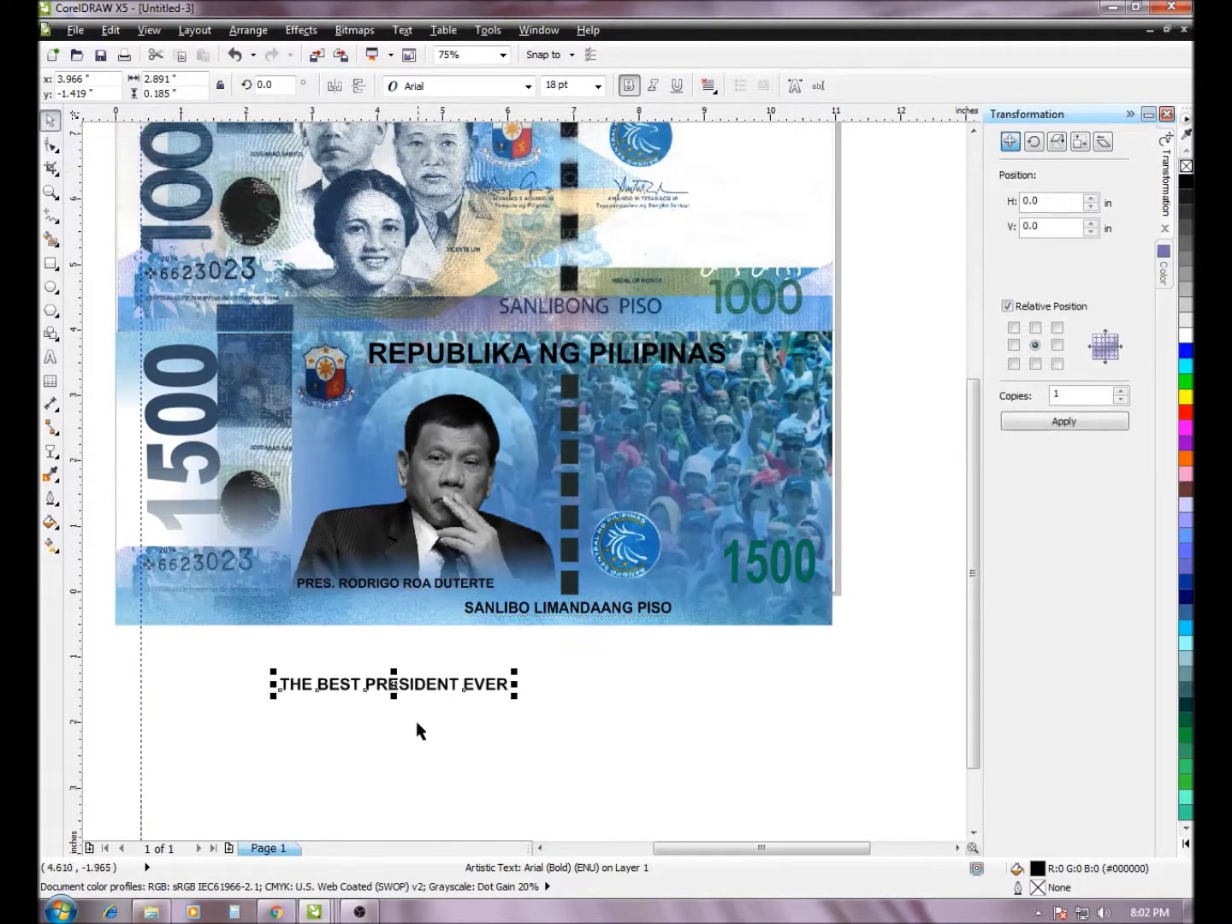
# Move THE BEST PRESIDENT EVER above the portrait and fit it to the path of the faded circle's upper edge
pyautogui.moveTo(417, 684); pyautogui.dragTo(486, 388)
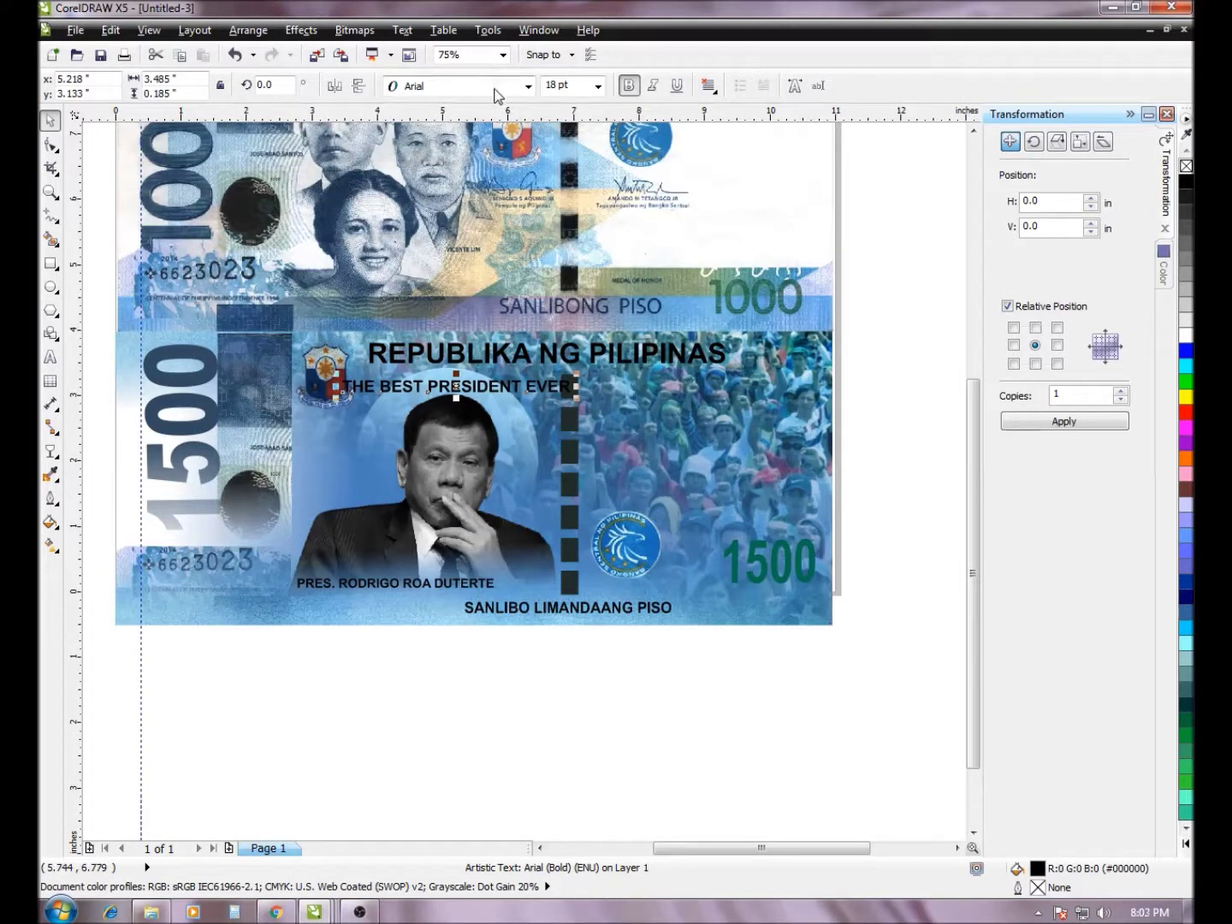
pyautogui.click(402, 30)
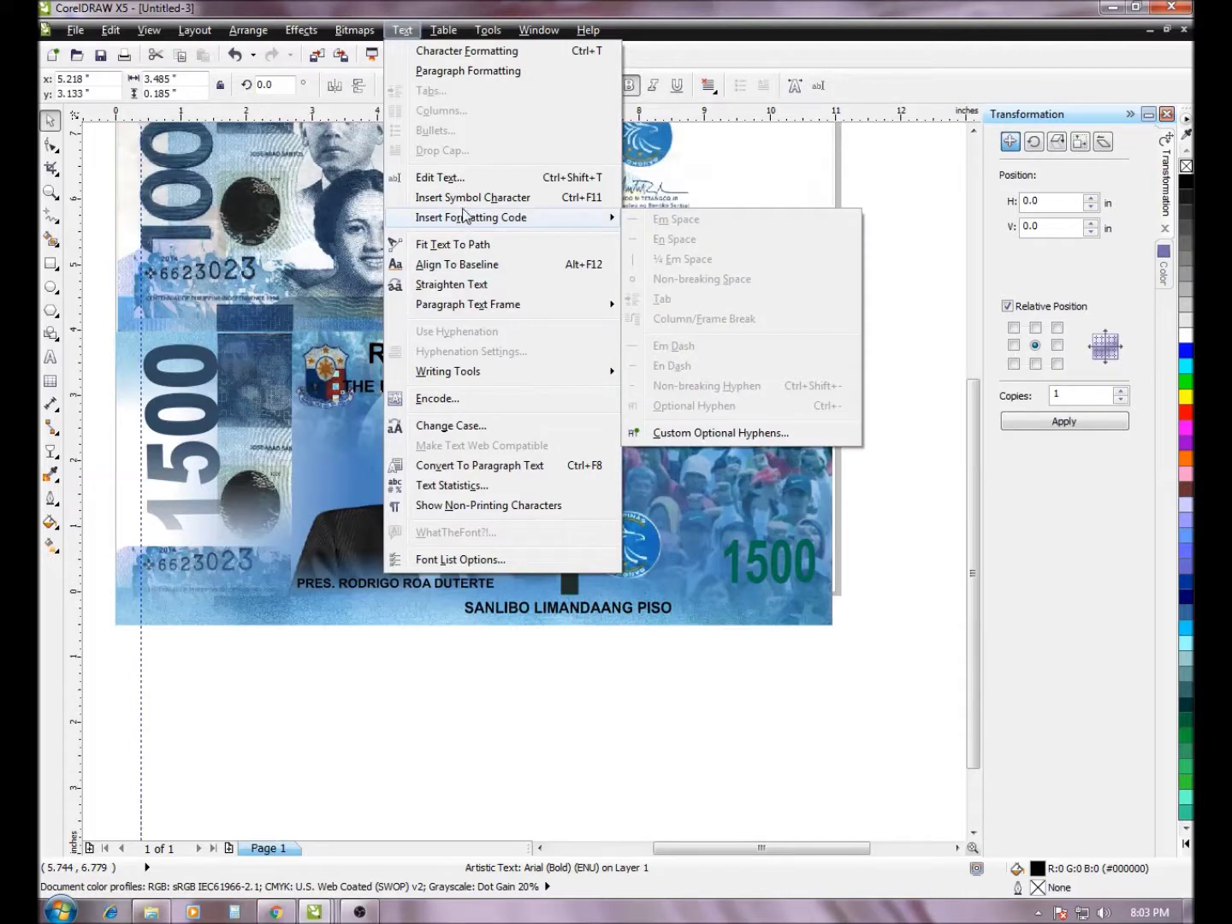
pyautogui.click(471, 246)
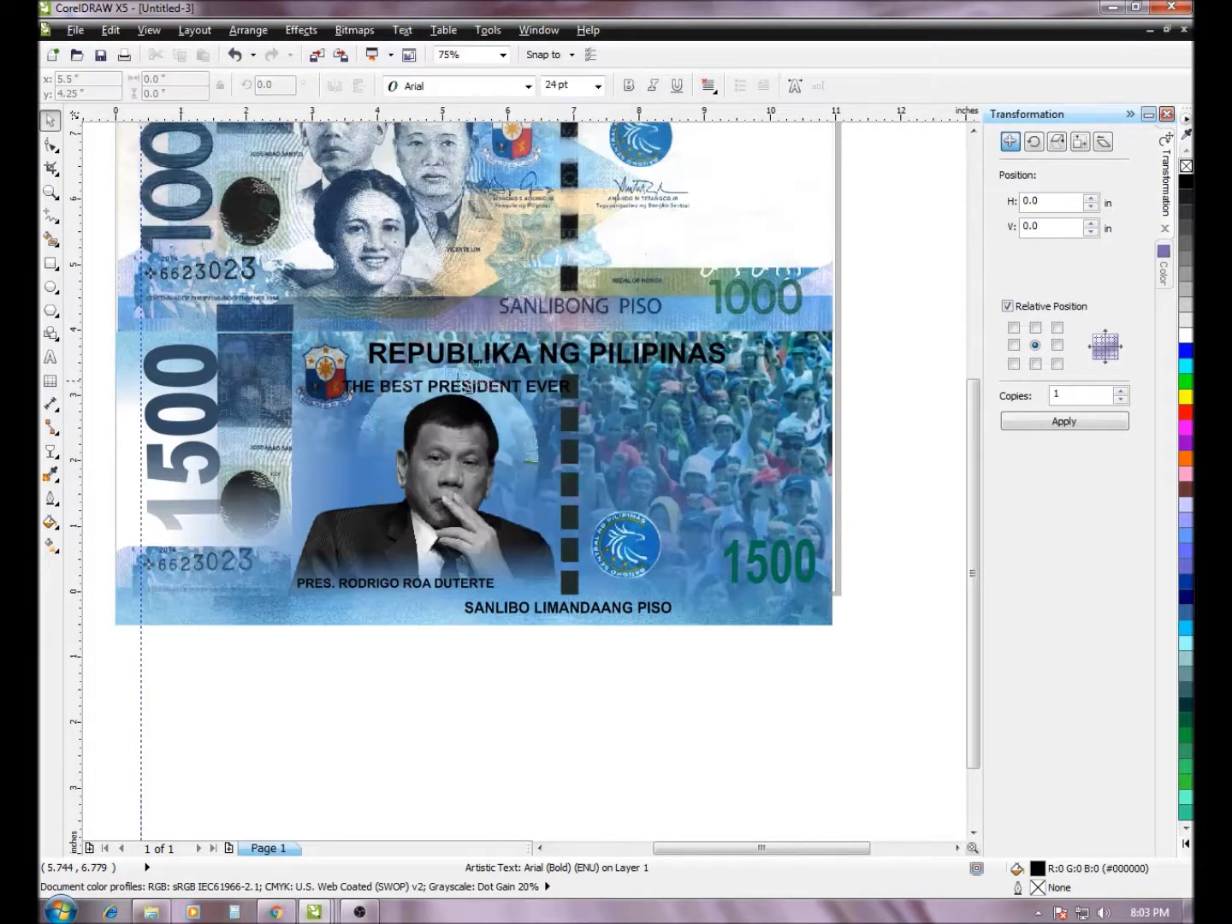
pyautogui.click(463, 396)
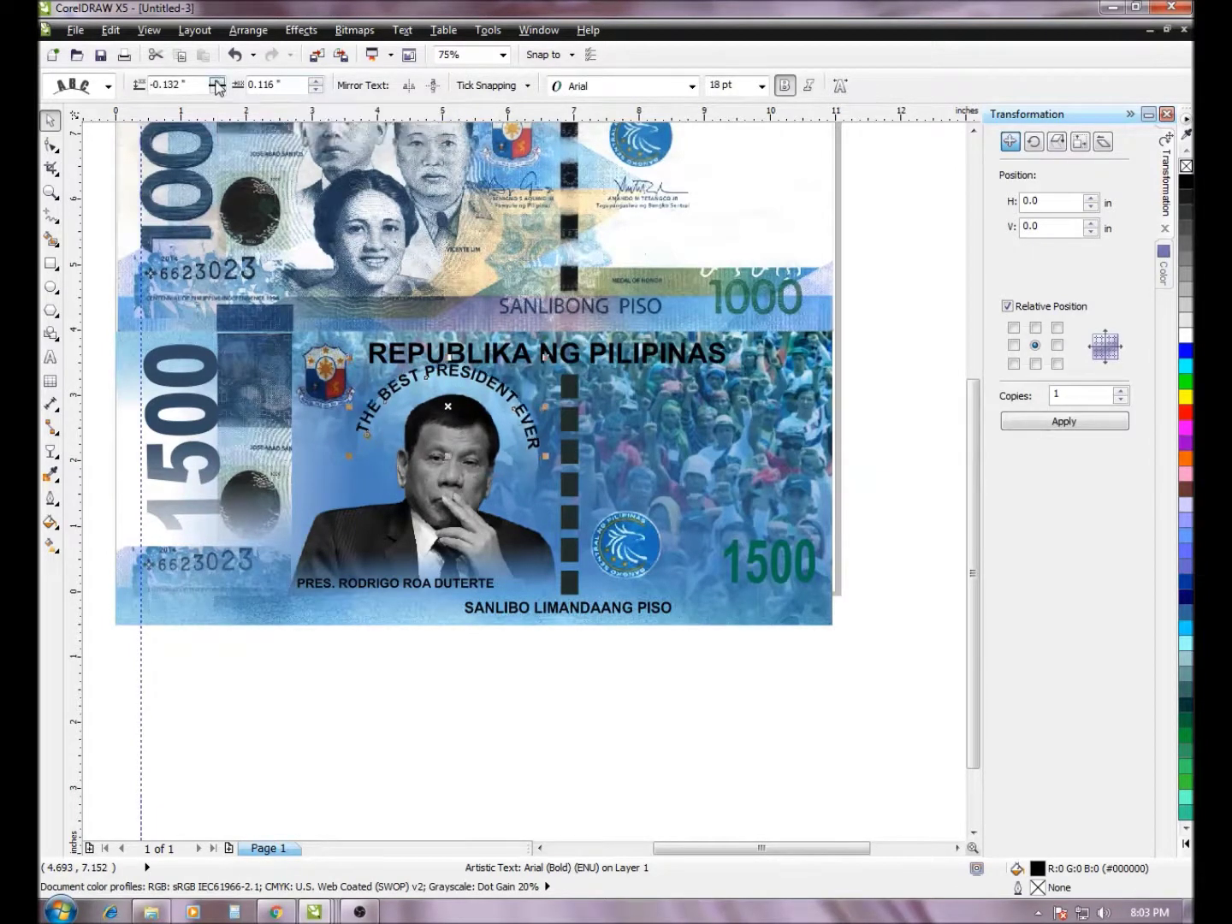
# Set the curved text's distance from the path to -0.282 in and deselect it
pyautogui.click(215, 90)
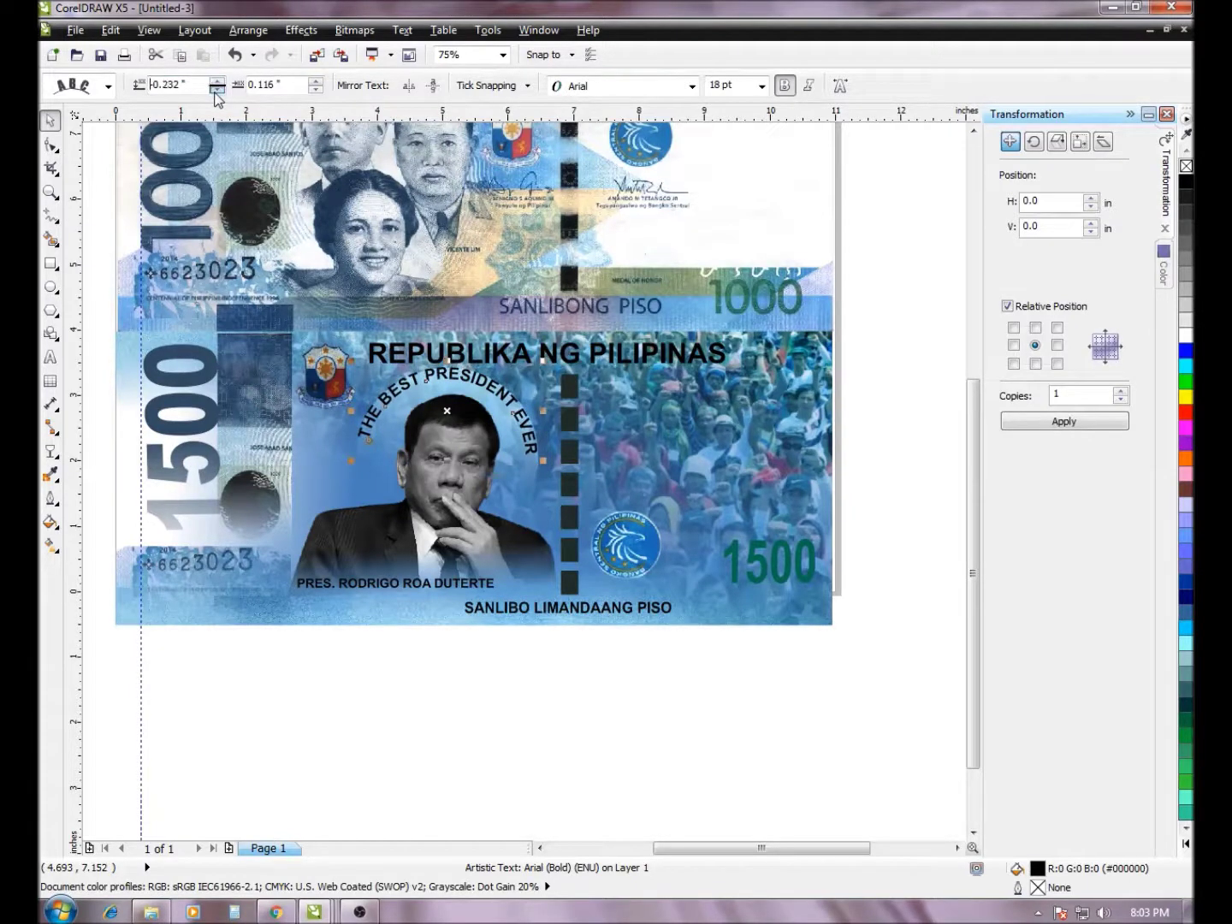
pyautogui.click(214, 91)
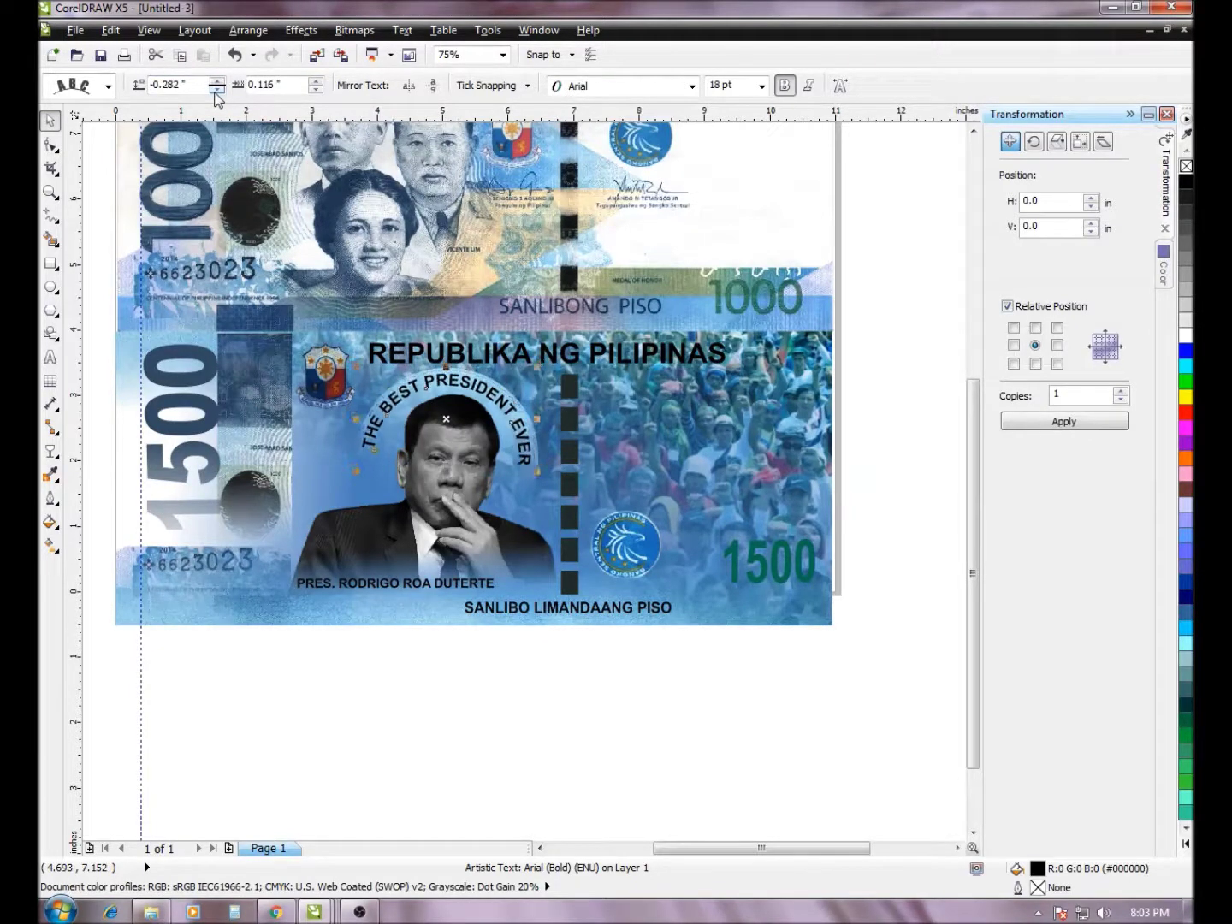
pyautogui.click(468, 702)
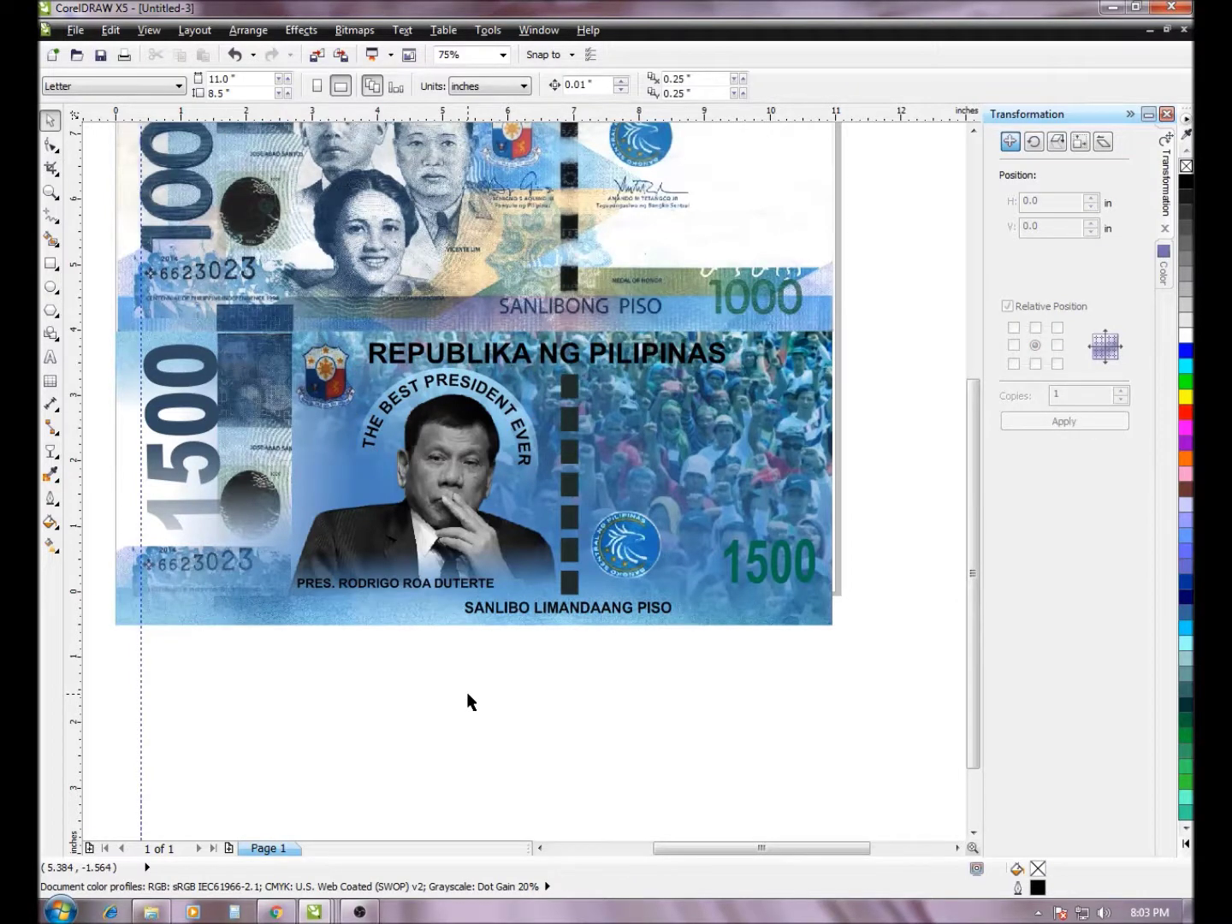
# Examine the 1500 banknote layout up close and compare it with the 1000-piso reference image above it
pyautogui.click(51, 192)
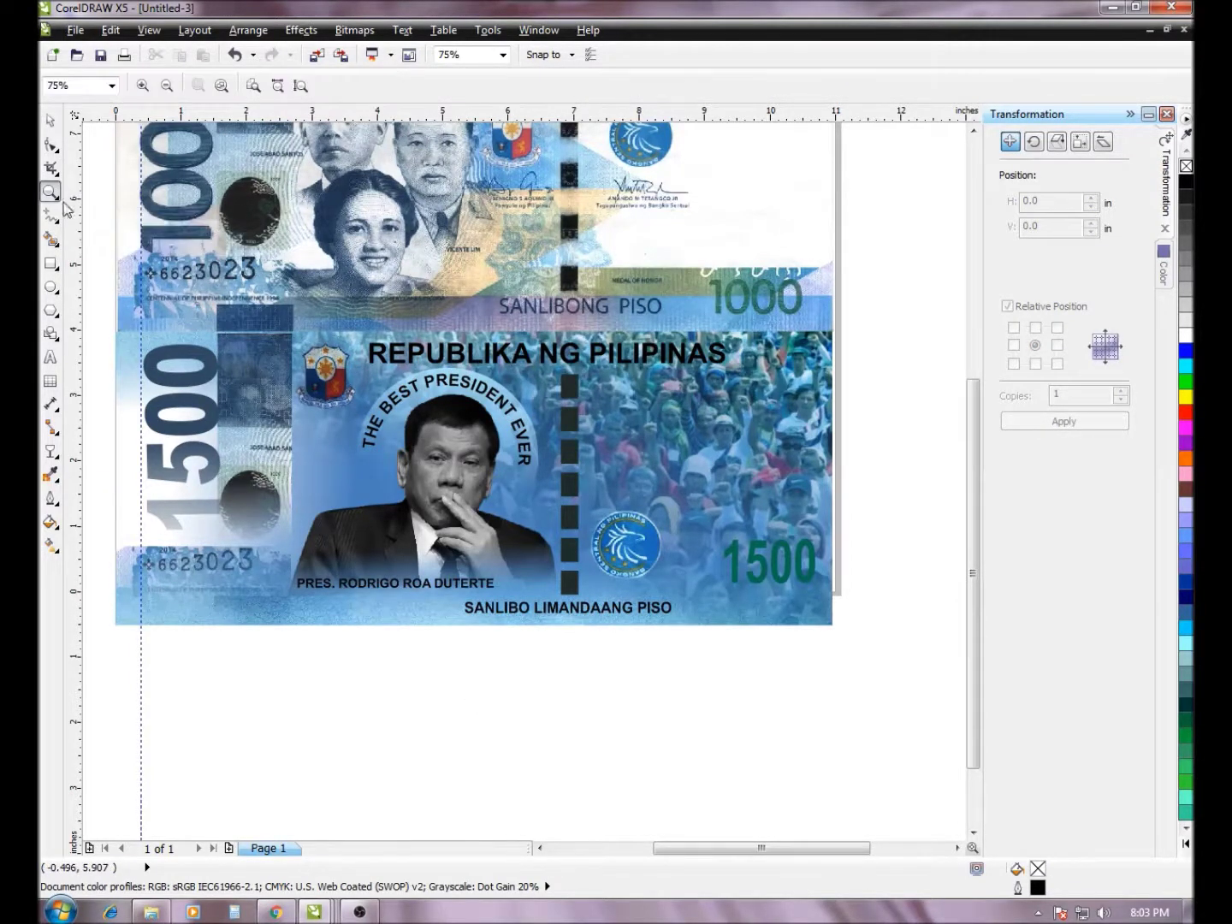
pyautogui.scroll(-1, 492, 400)
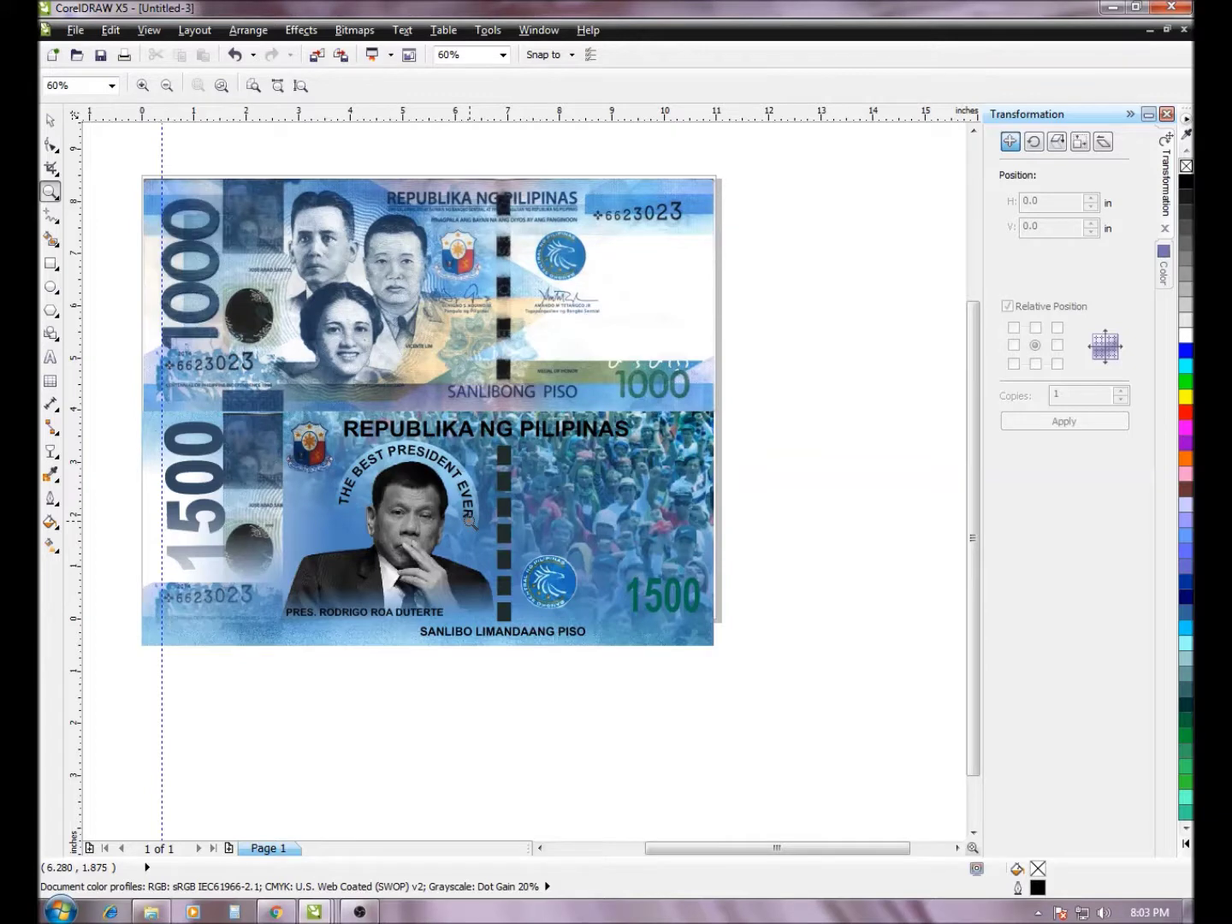
pyautogui.rightClick(402, 518)
pyautogui.moveTo(245, 297); pyautogui.dragTo(676, 604)
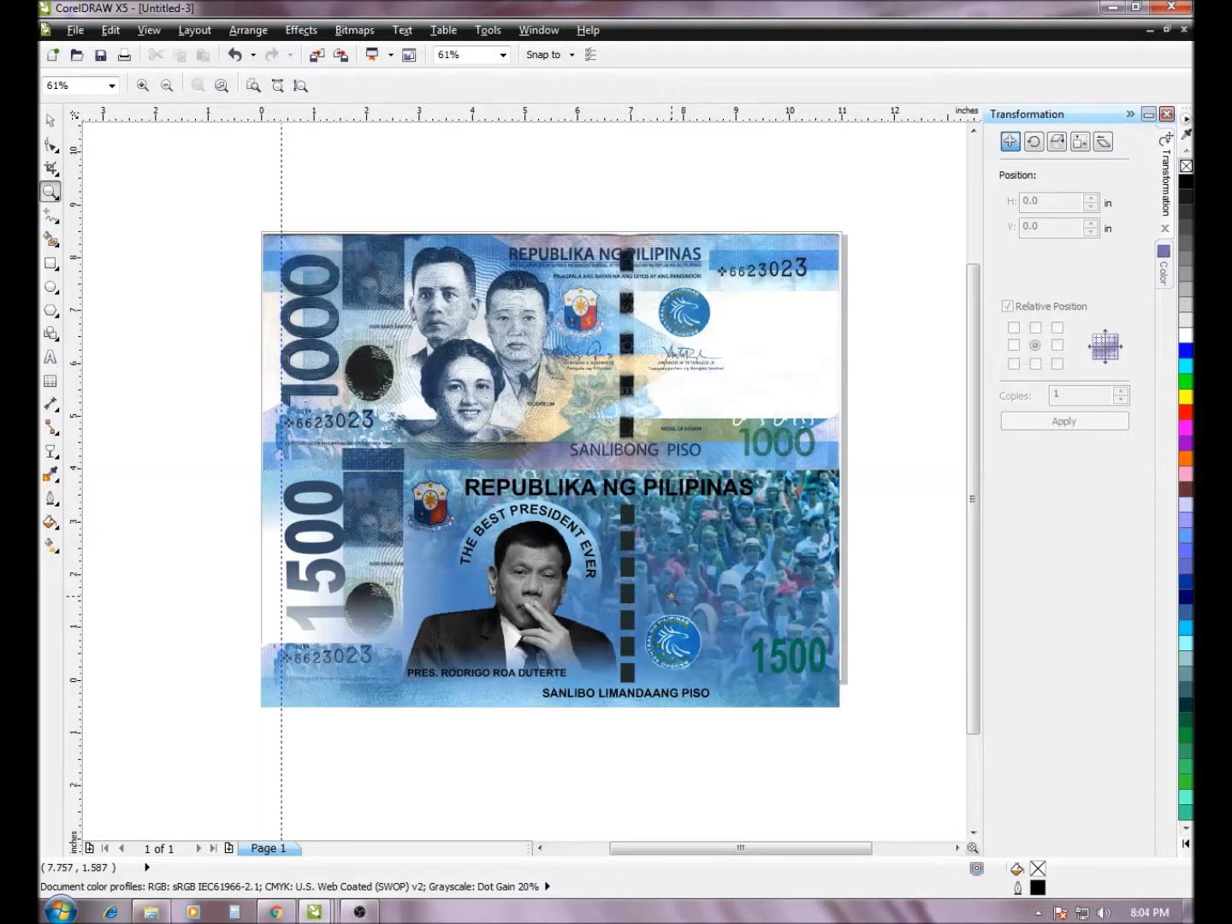
pyautogui.rightClick(676, 594)
pyautogui.moveTo(288, 394); pyautogui.dragTo(693, 622)
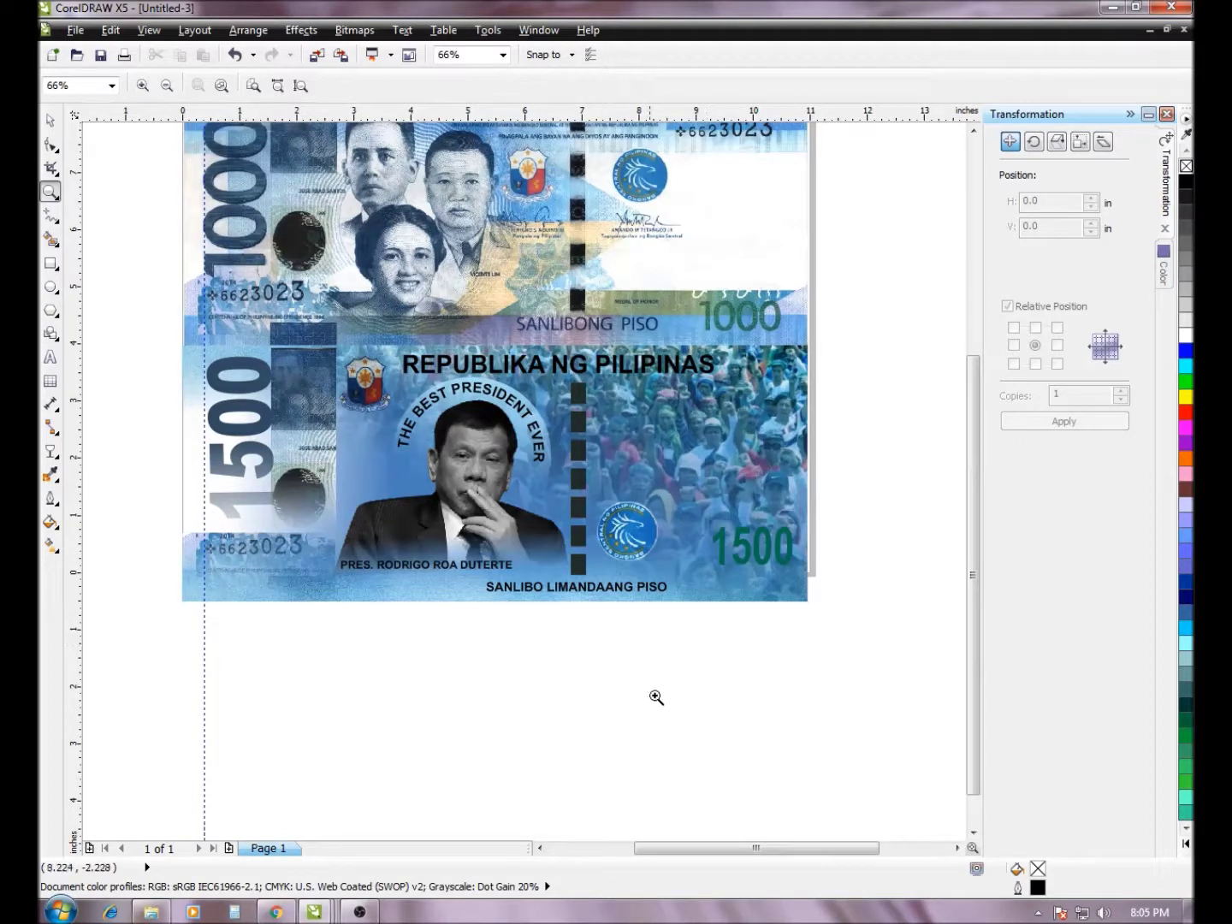
pyautogui.moveTo(143, 304); pyautogui.dragTo(845, 620)
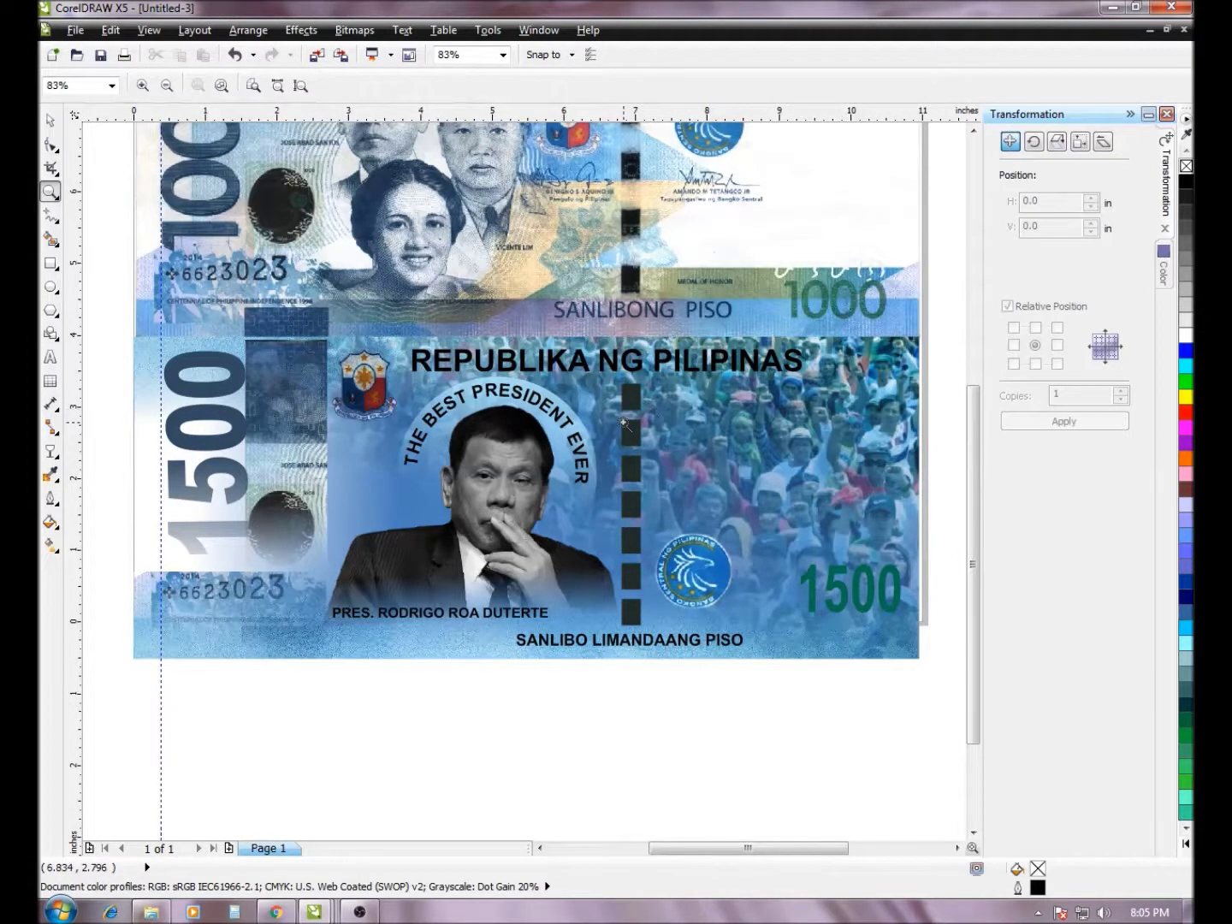
pyautogui.scroll(-1, 467, 409)
pyautogui.moveTo(166, 315); pyautogui.dragTo(841, 618)
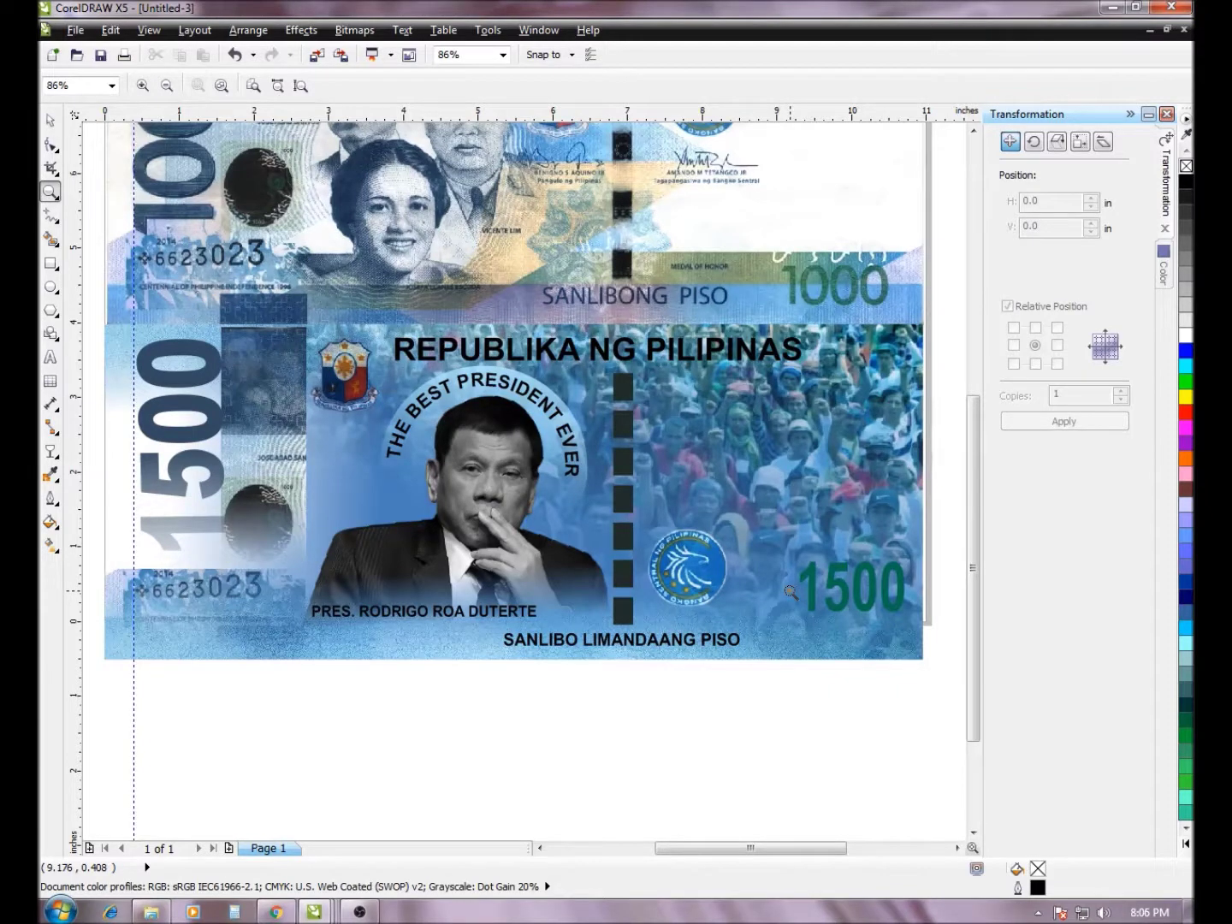
pyautogui.scroll(-1, 445, 428)
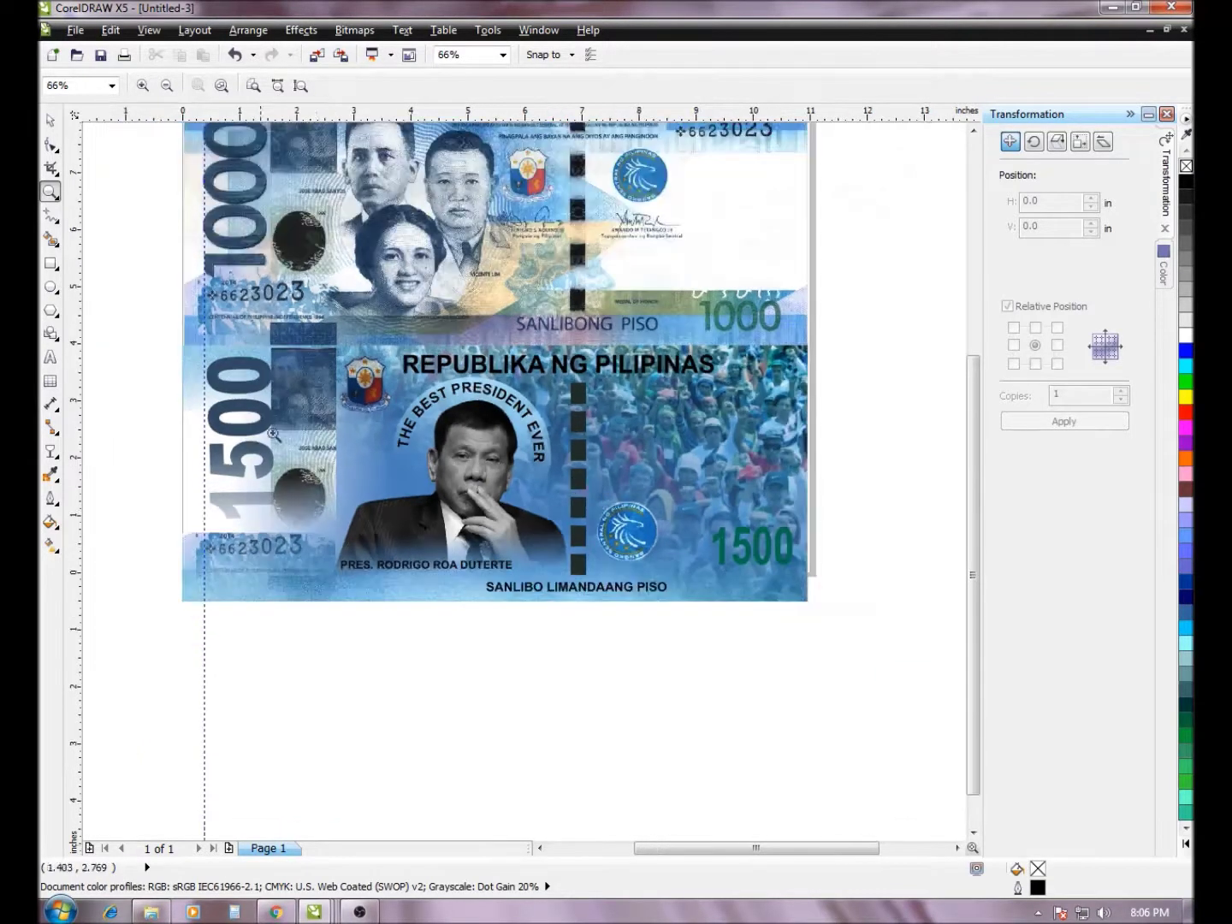
pyautogui.moveTo(147, 291); pyautogui.dragTo(880, 662)
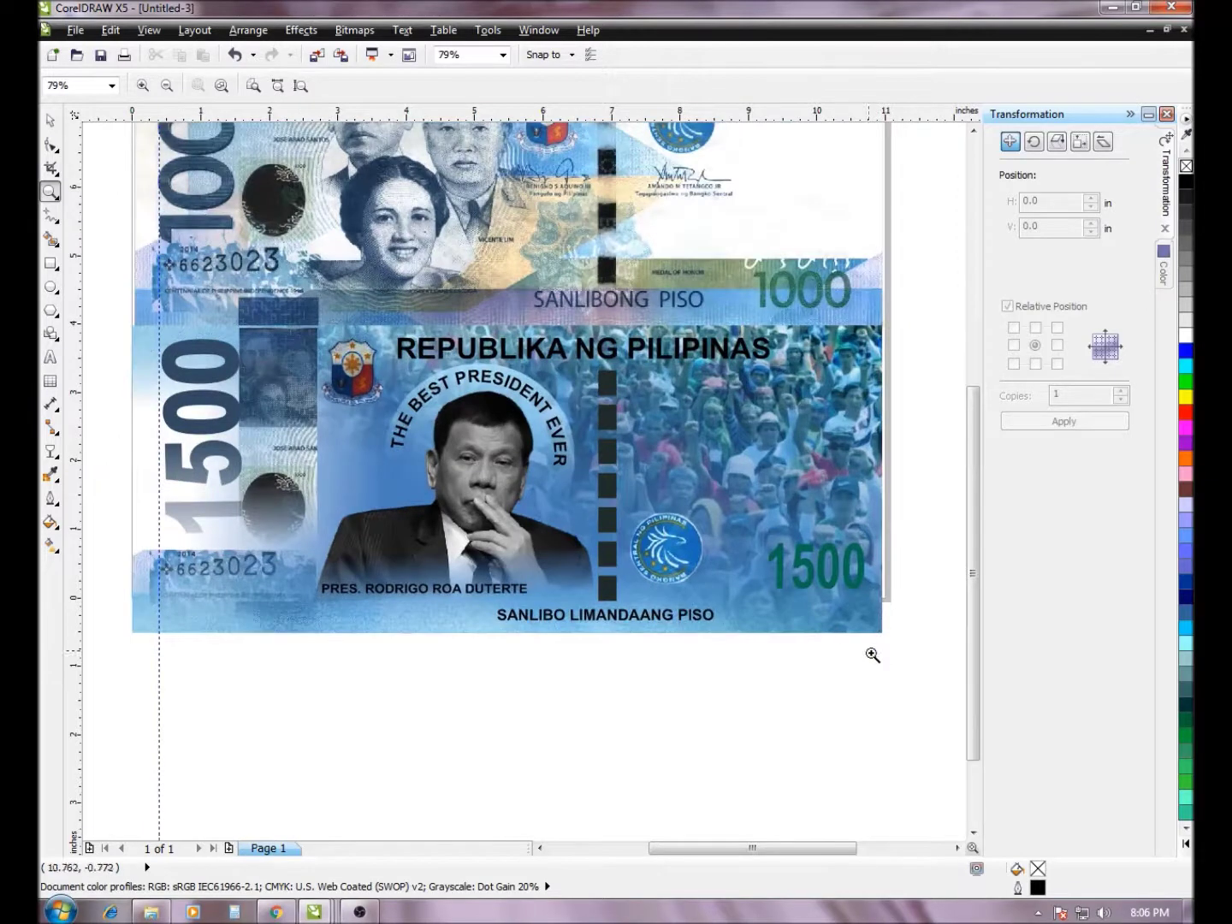
pyautogui.scroll(-1, 399, 390)
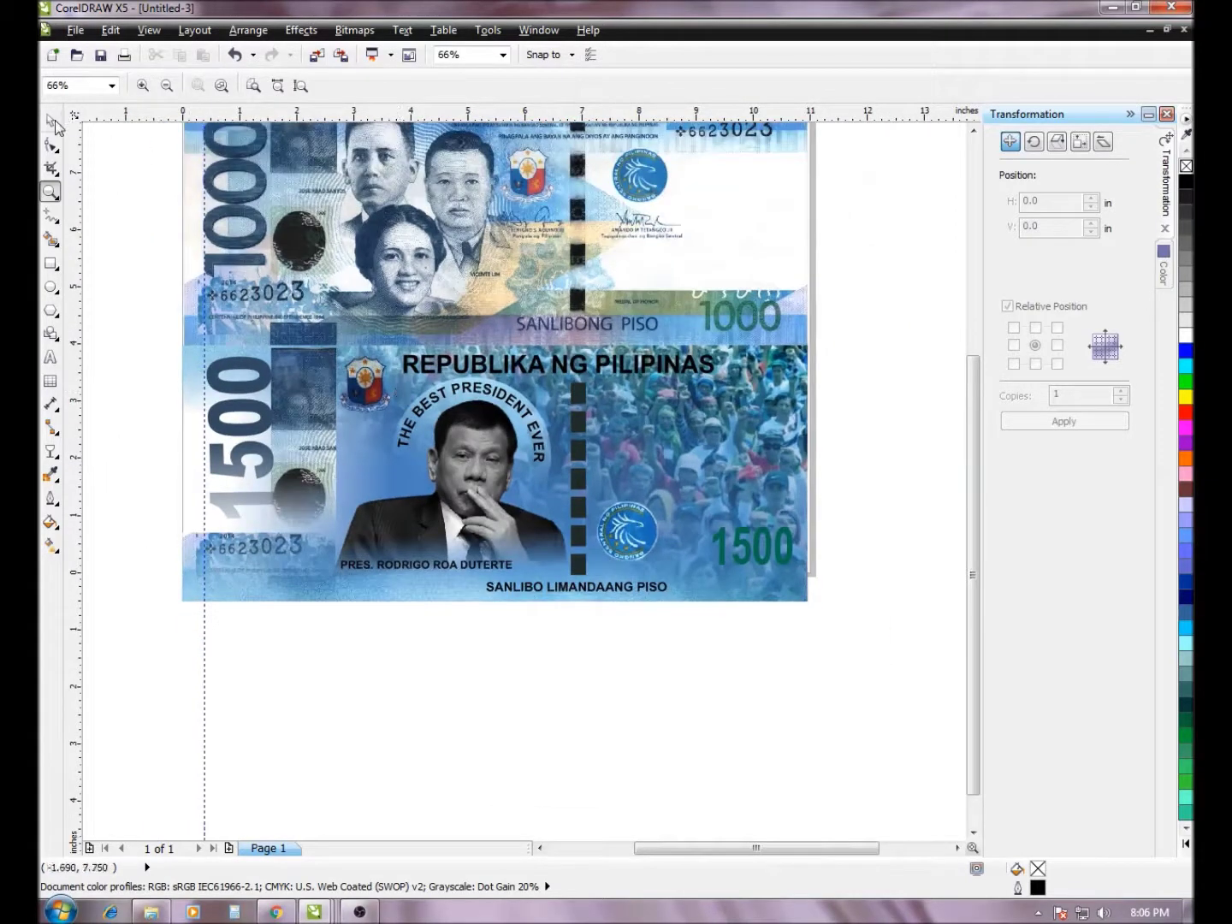
# Delete the 1000-piso reference image above the 1500 banknote layout
pyautogui.scroll(-3, 274, 213)
pyautogui.moveTo(291, 288); pyautogui.dragTo(701, 595)
pyautogui.press('space')
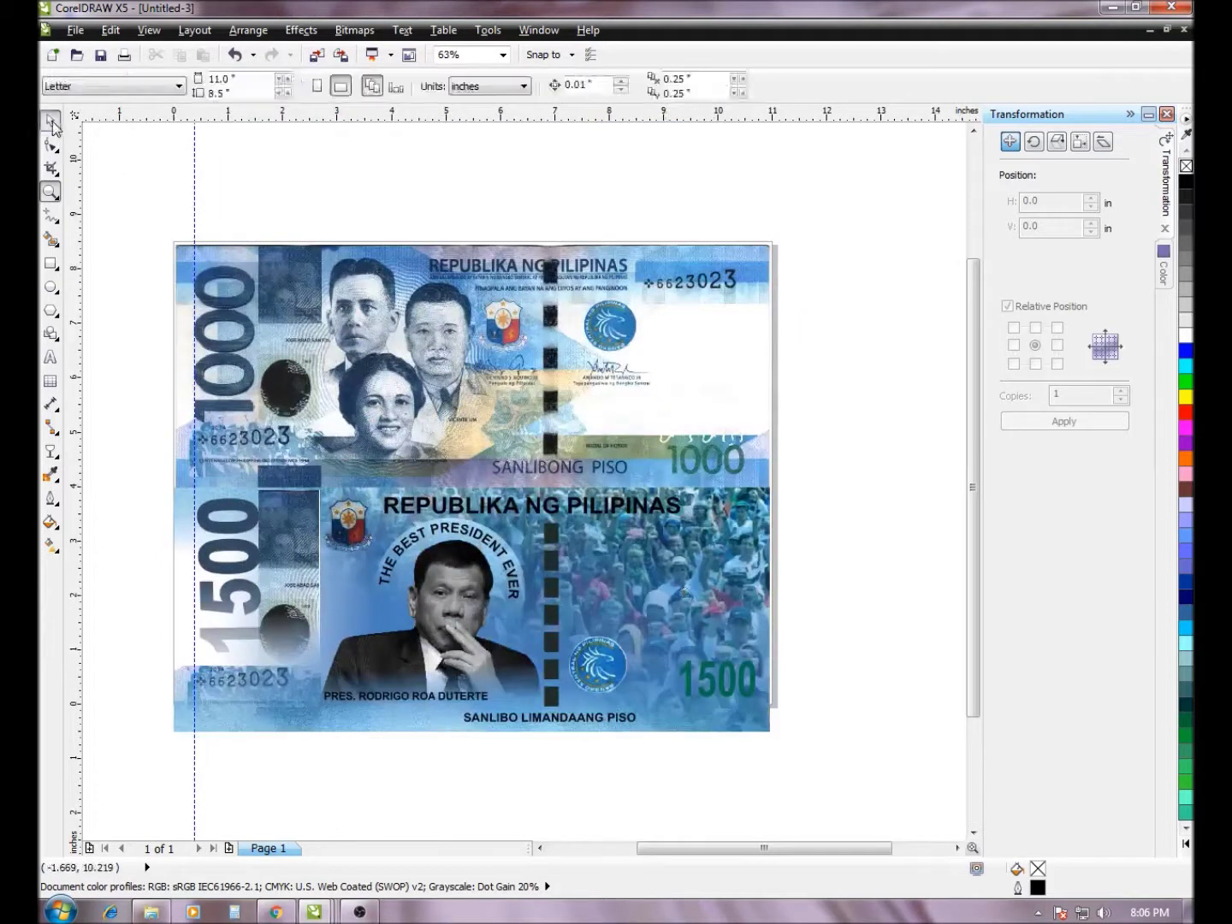
pyautogui.click(296, 344)
pyautogui.press('Delete')
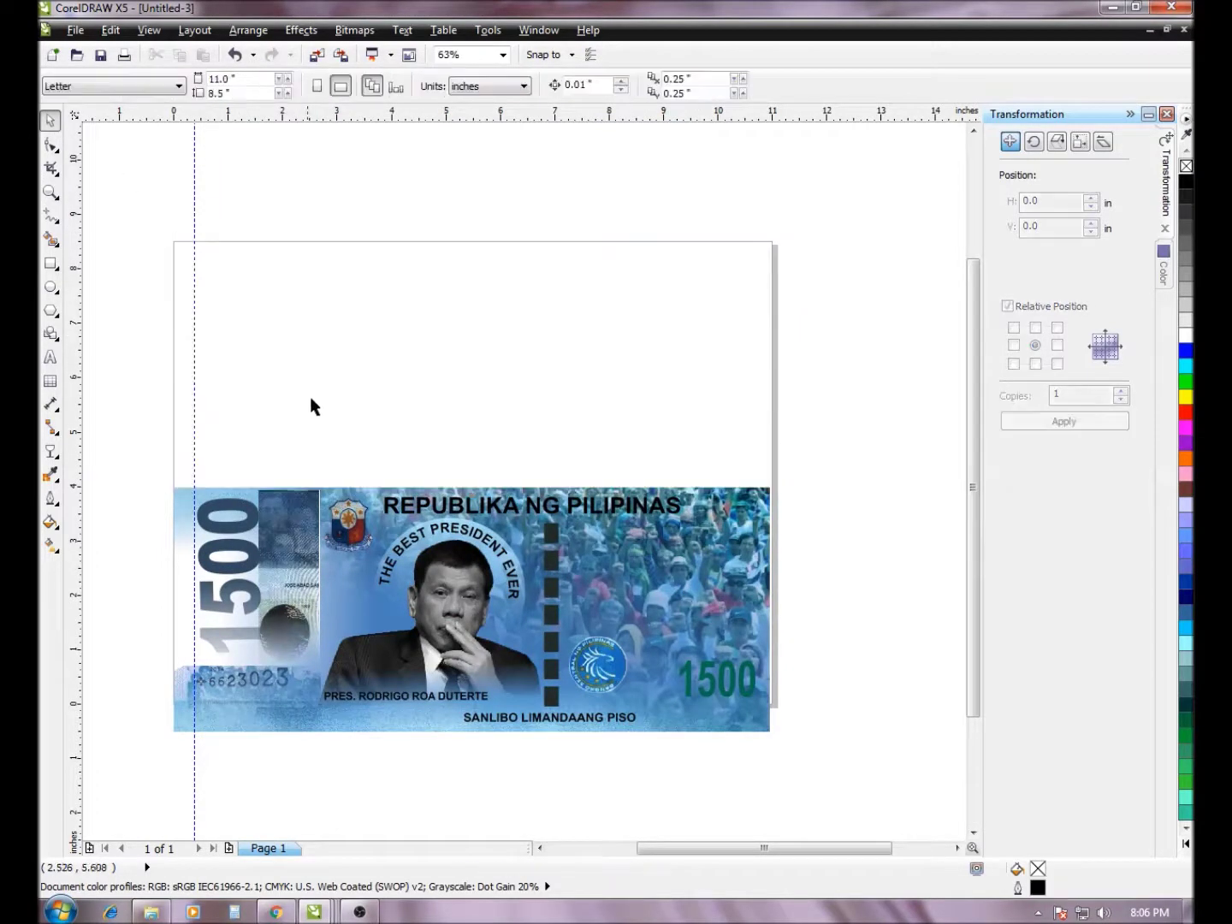
# Group all objects of the 1500 banknote, centre the group on the page, and deselect it
pyautogui.moveTo(132, 414); pyautogui.dragTo(877, 781)
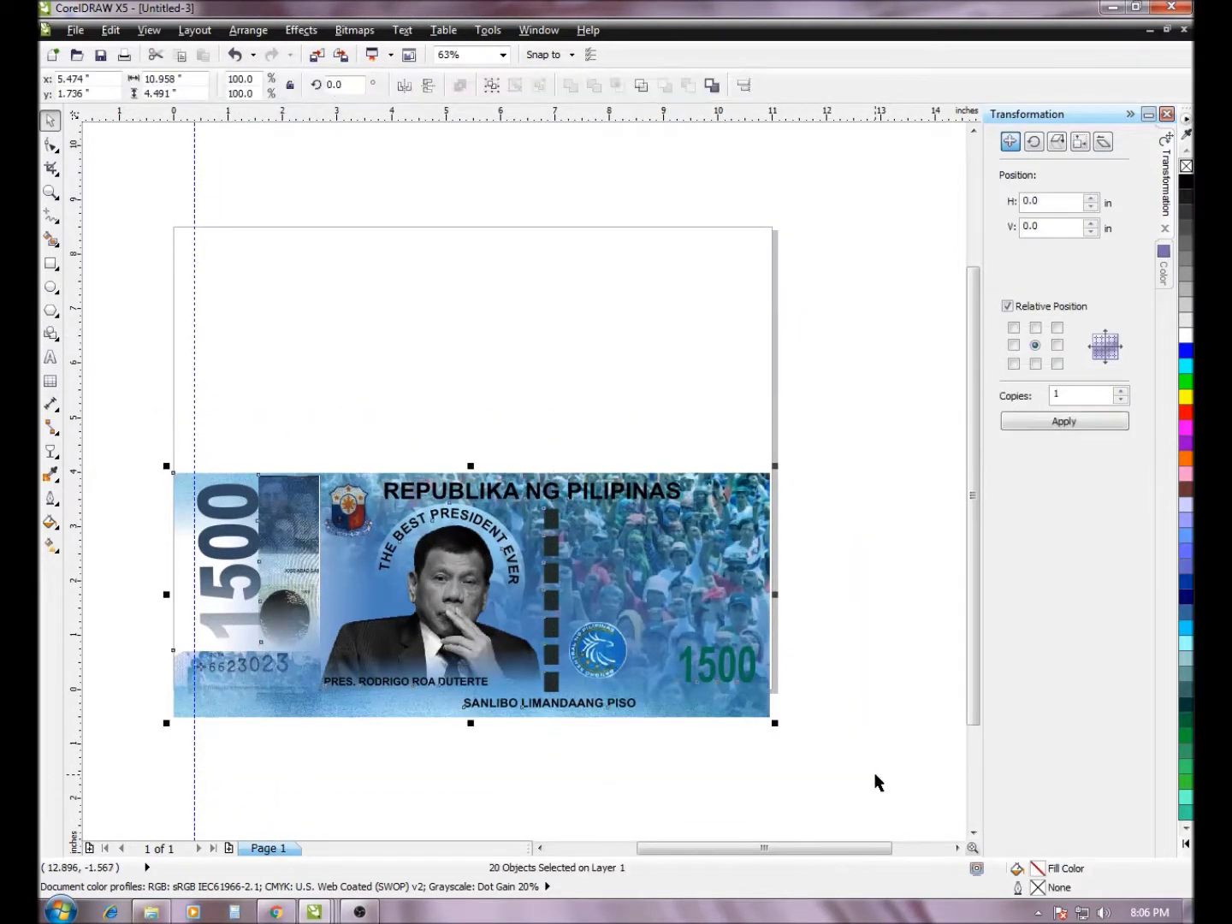
pyautogui.hotkey('ctrl', 'g')
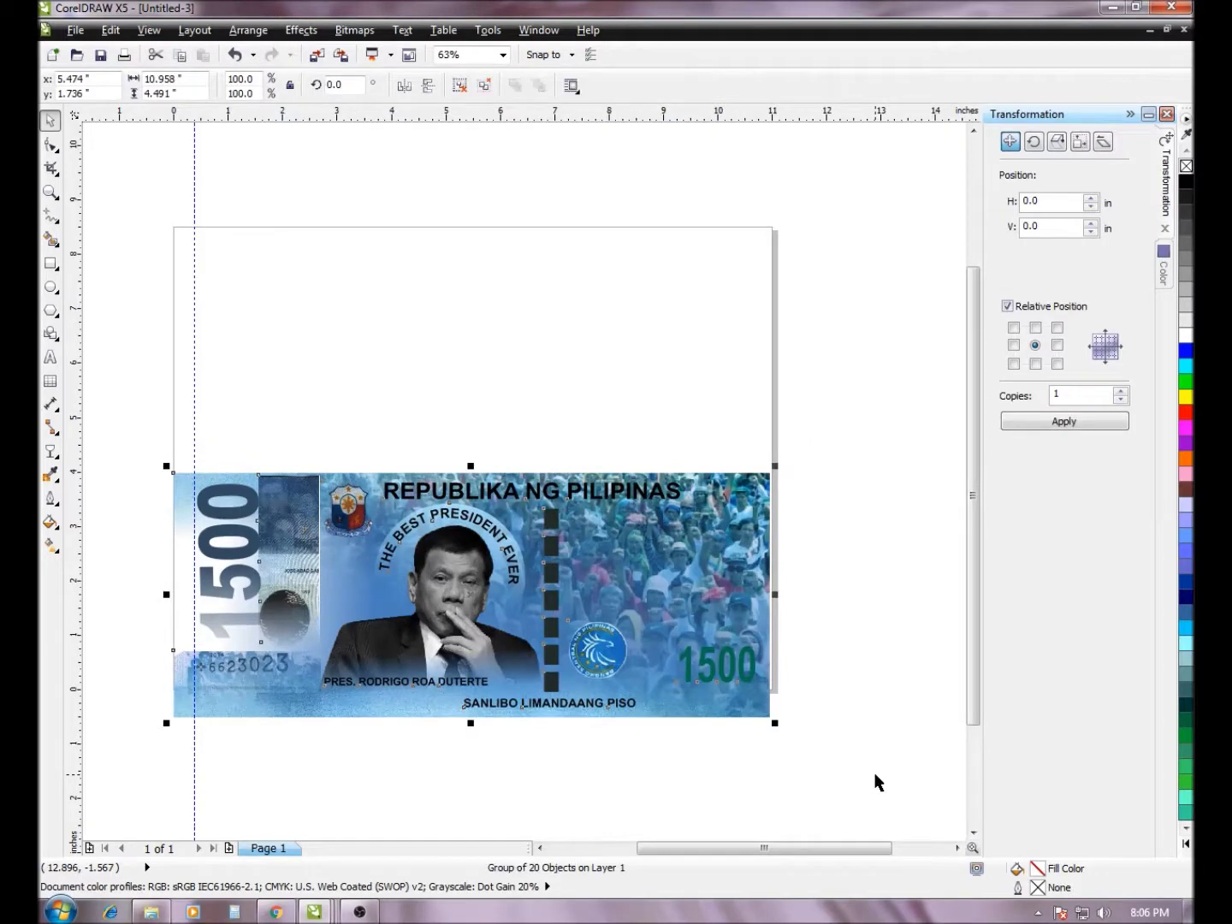
pyautogui.press('p')
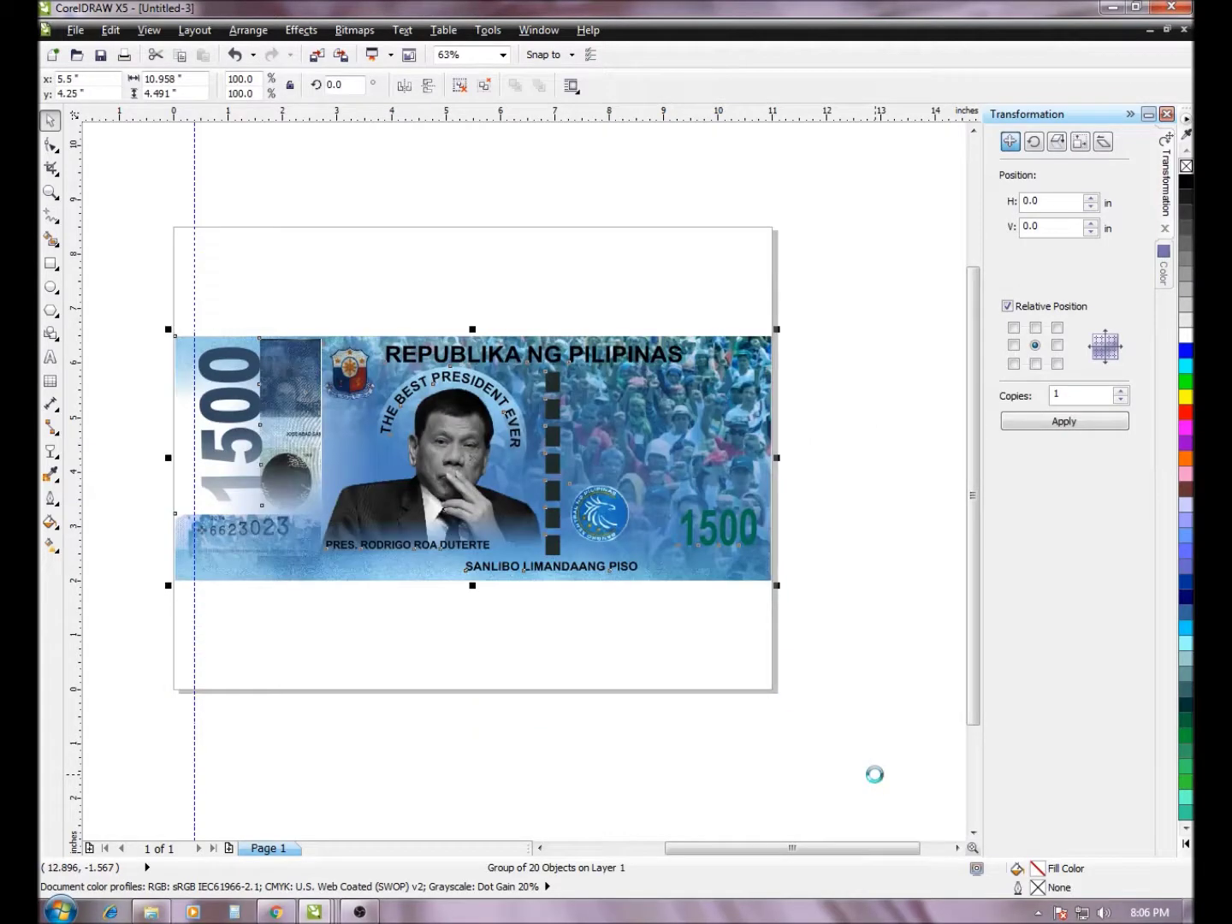
pyautogui.click(851, 510)
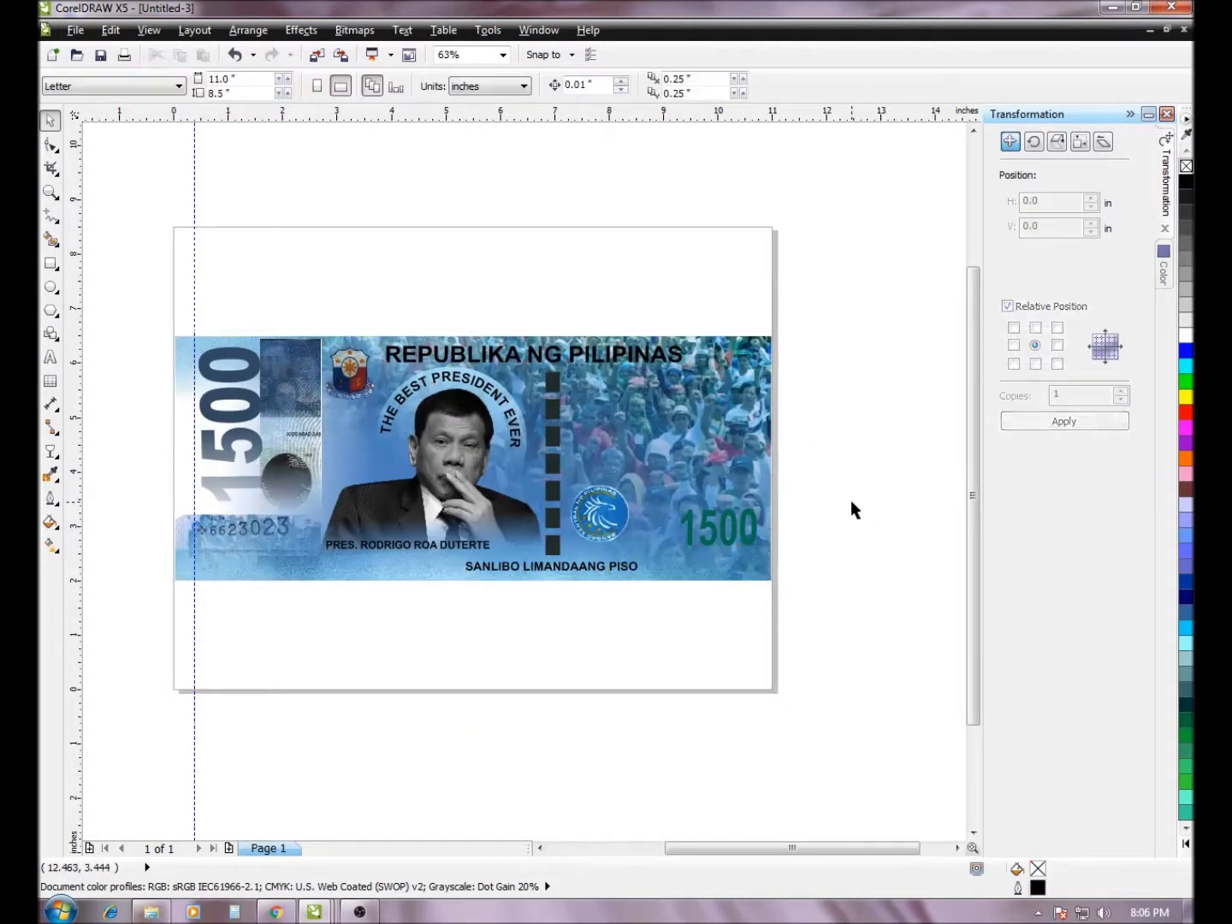
pyautogui.click(50, 191)
pyautogui.moveTo(151, 301); pyautogui.dragTo(818, 672)
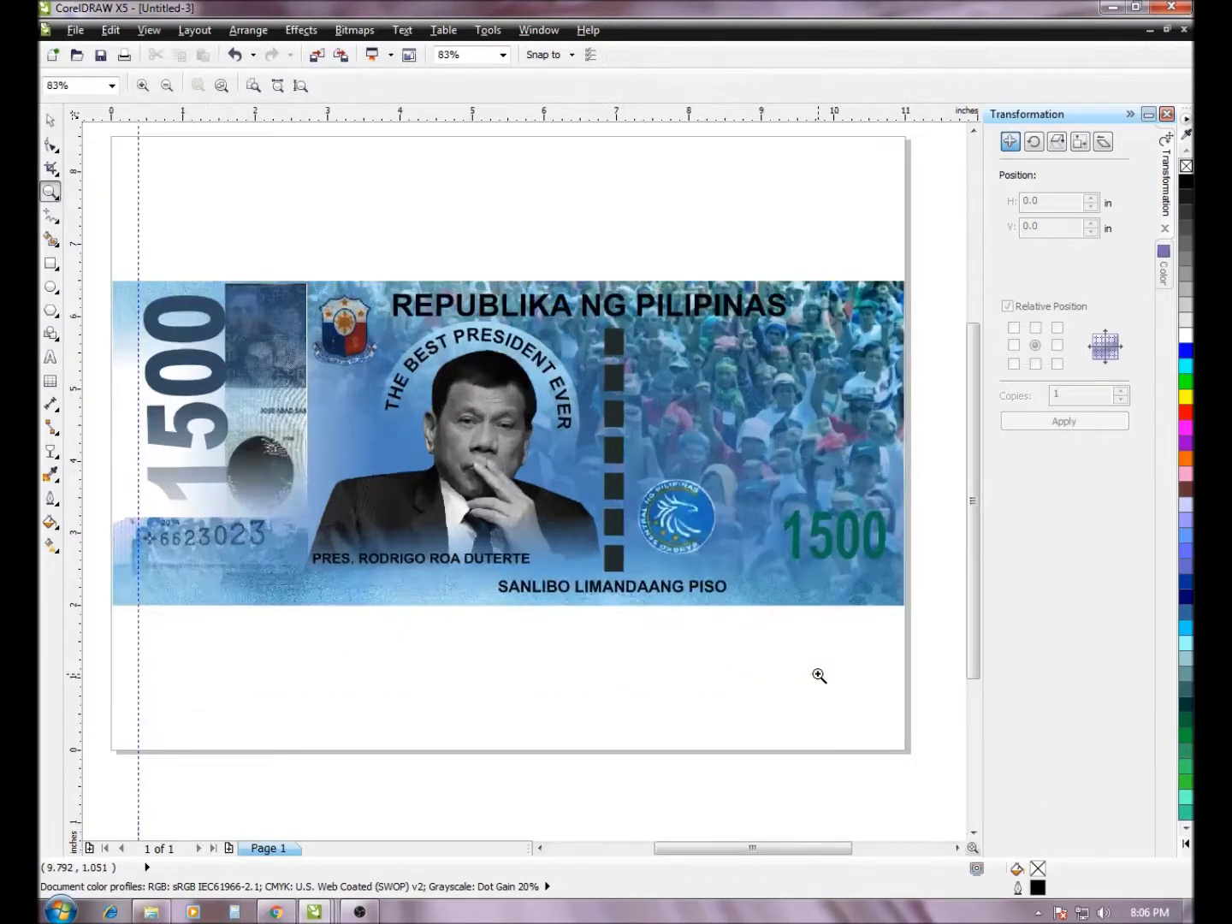
pyautogui.click(49, 120)
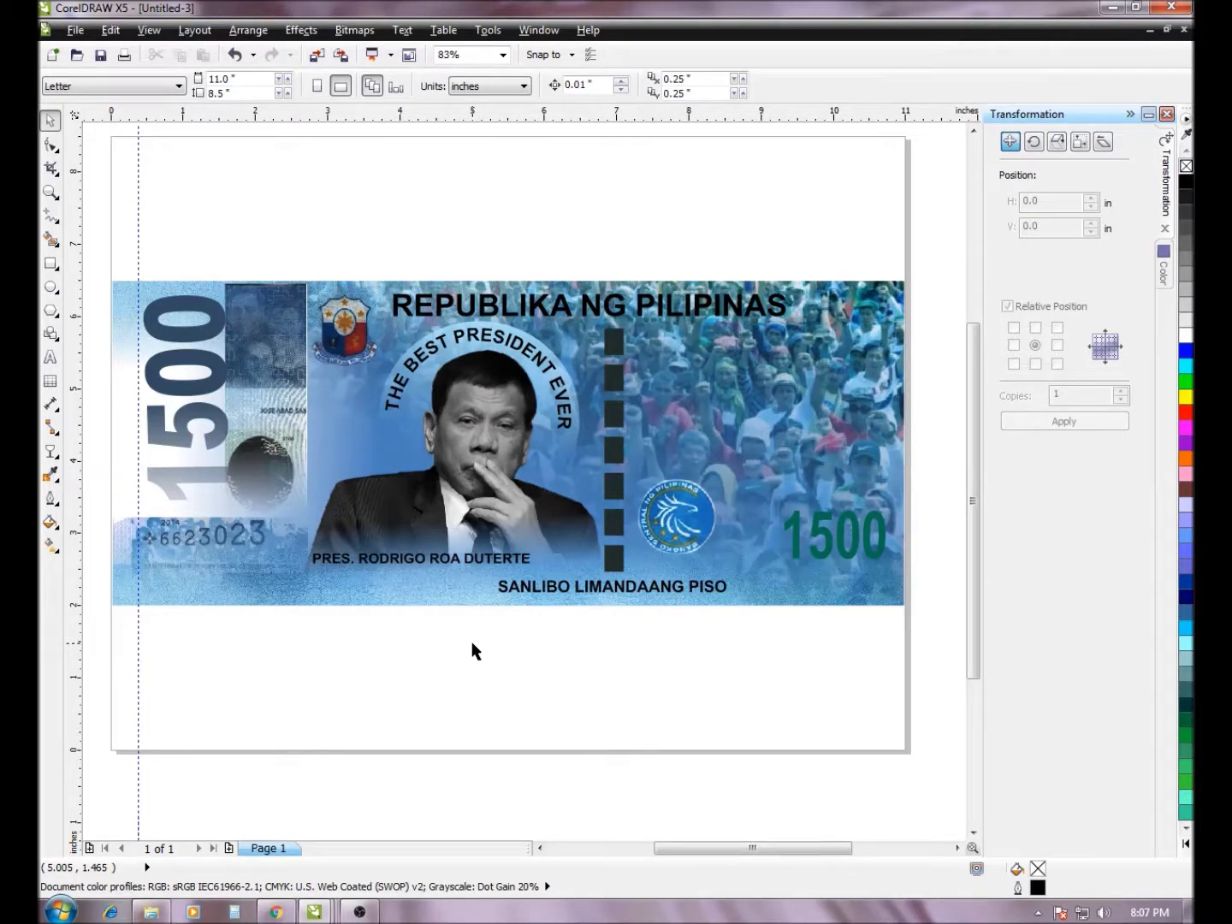
pyautogui.click(49, 193)
pyautogui.keyDown('shift'); pyautogui.click(499, 605); pyautogui.keyUp('shift')
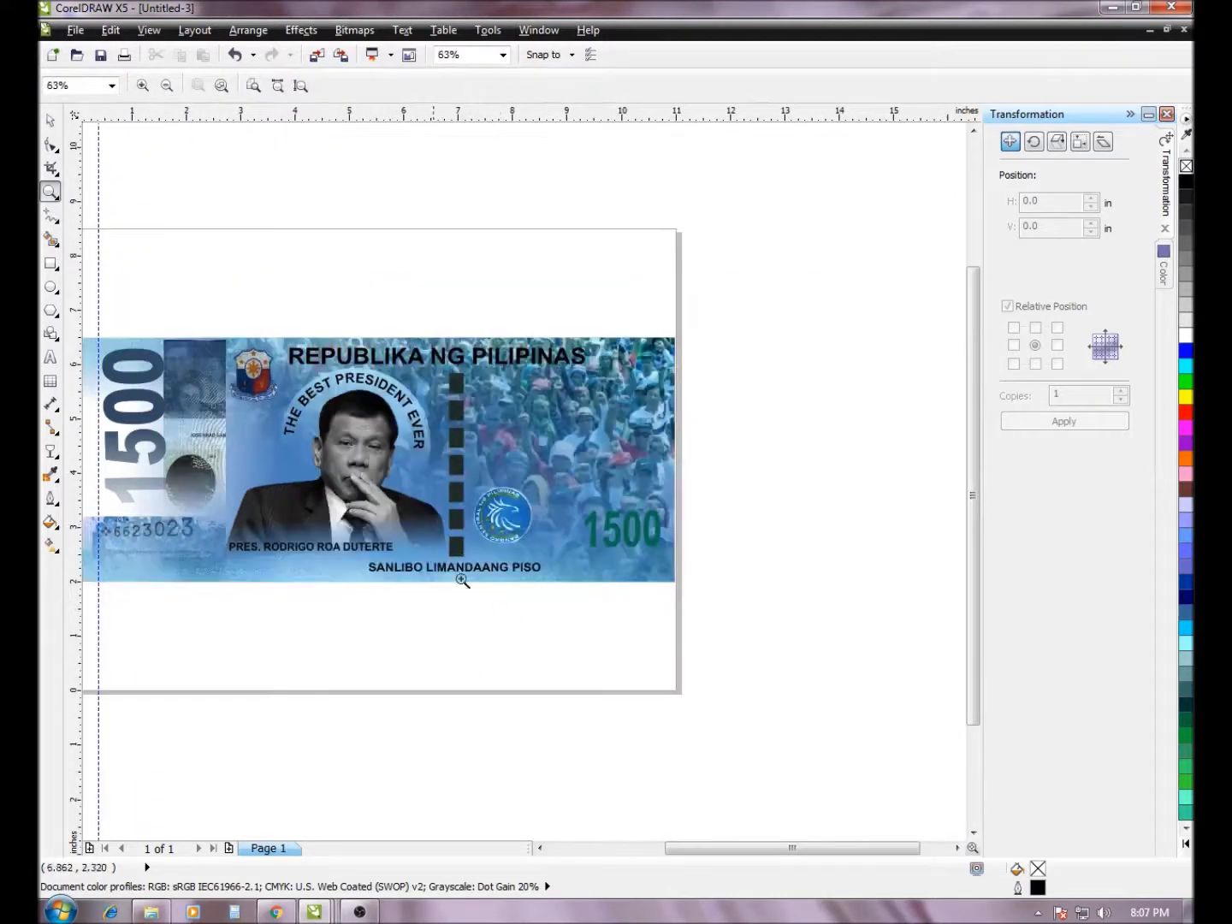
pyautogui.keyDown('shift'); pyautogui.click(233, 333); pyautogui.keyUp('shift')
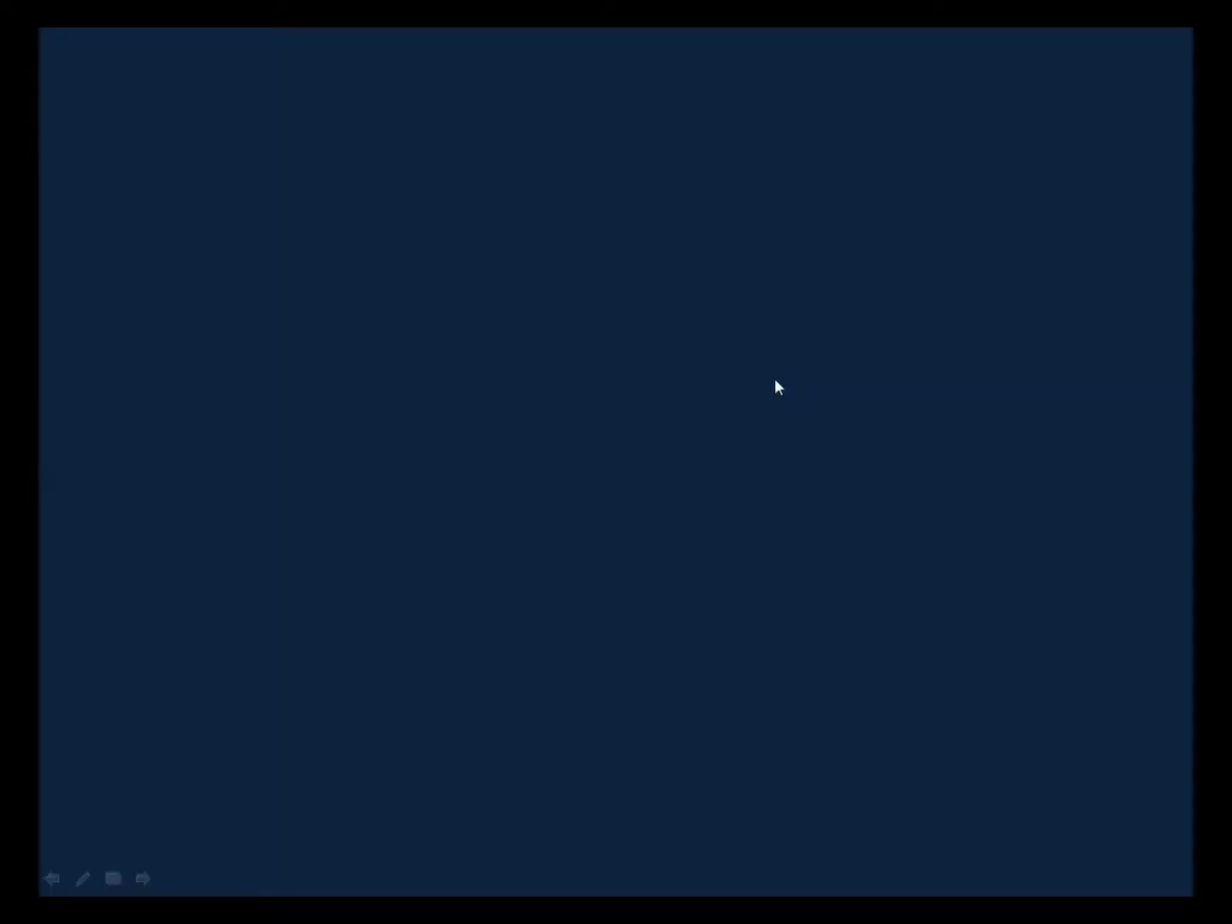